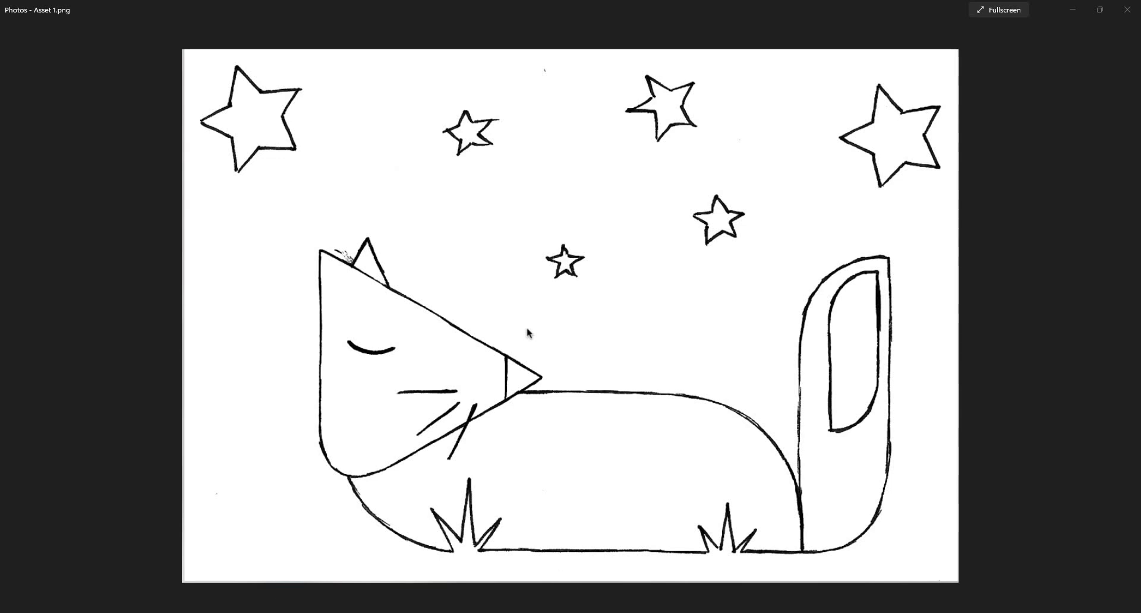
Step: Switch to Illustrator and start a new document 1080 pt wide and 1080 pt high
{"action": "key", "text": "alt+Tab"}
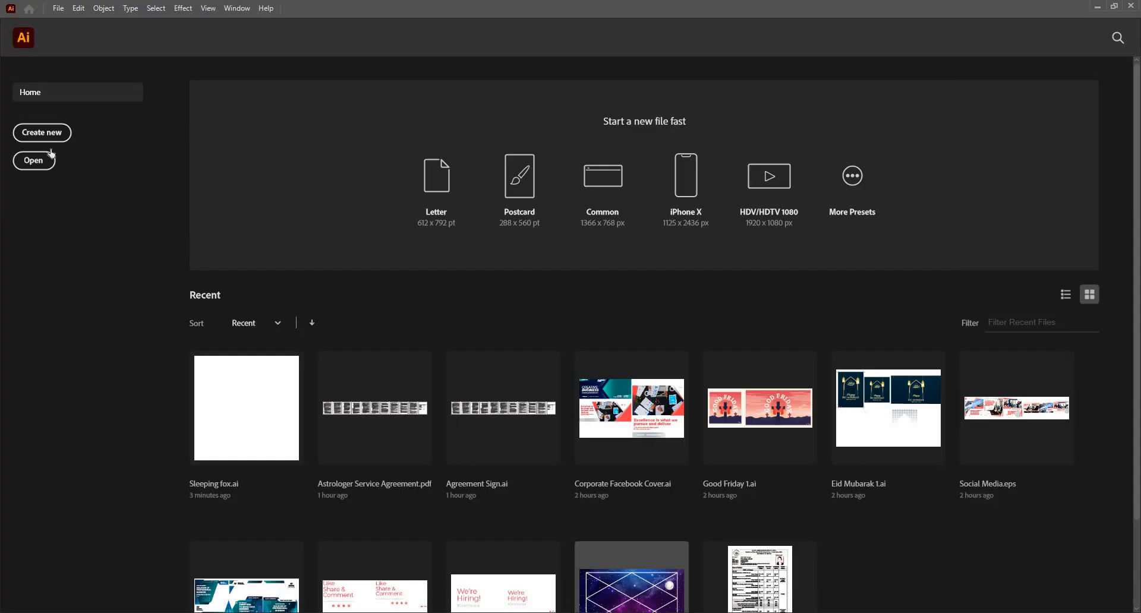
{"action": "left_click", "coordinate": [49, 139]}
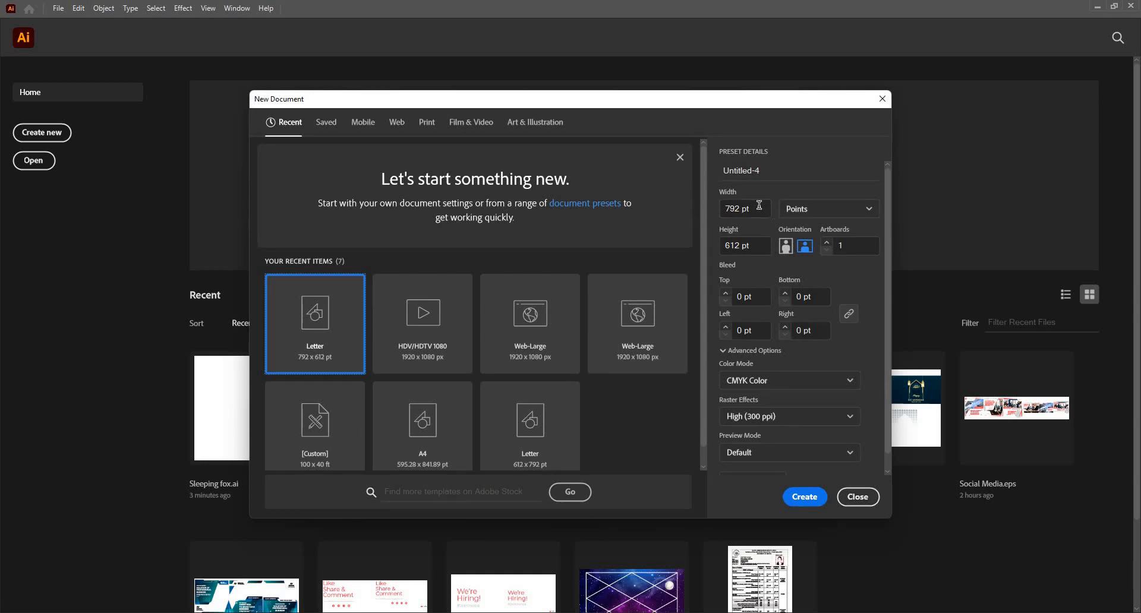
{"action": "key", "text": "Tab"}
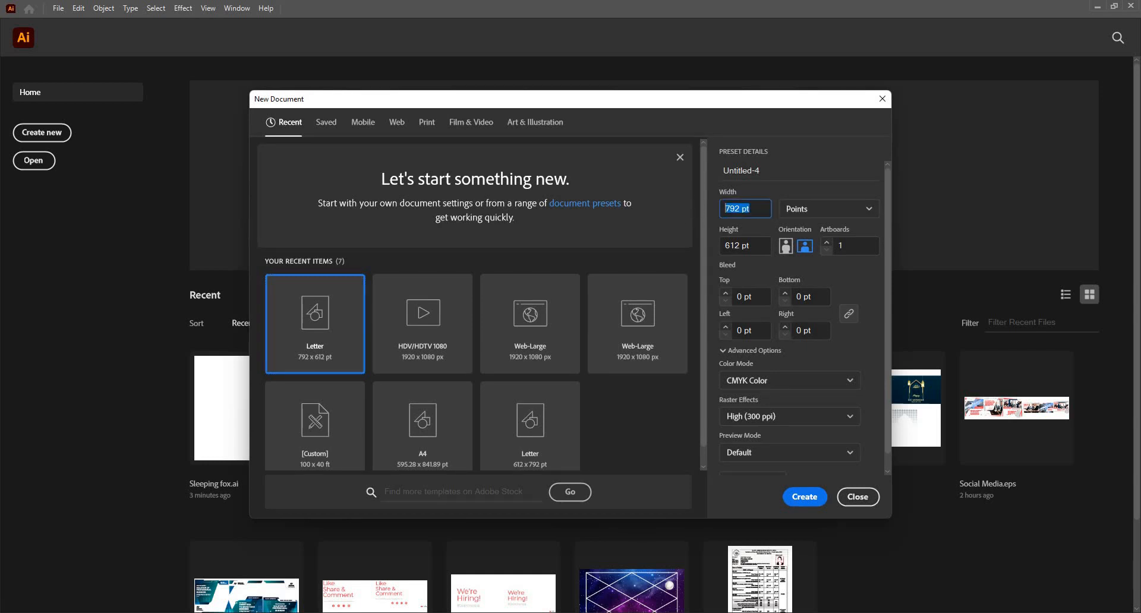
{"action": "type", "text": "1080"}
{"action": "key", "text": "Tab"}
{"action": "key", "text": "Tab"}
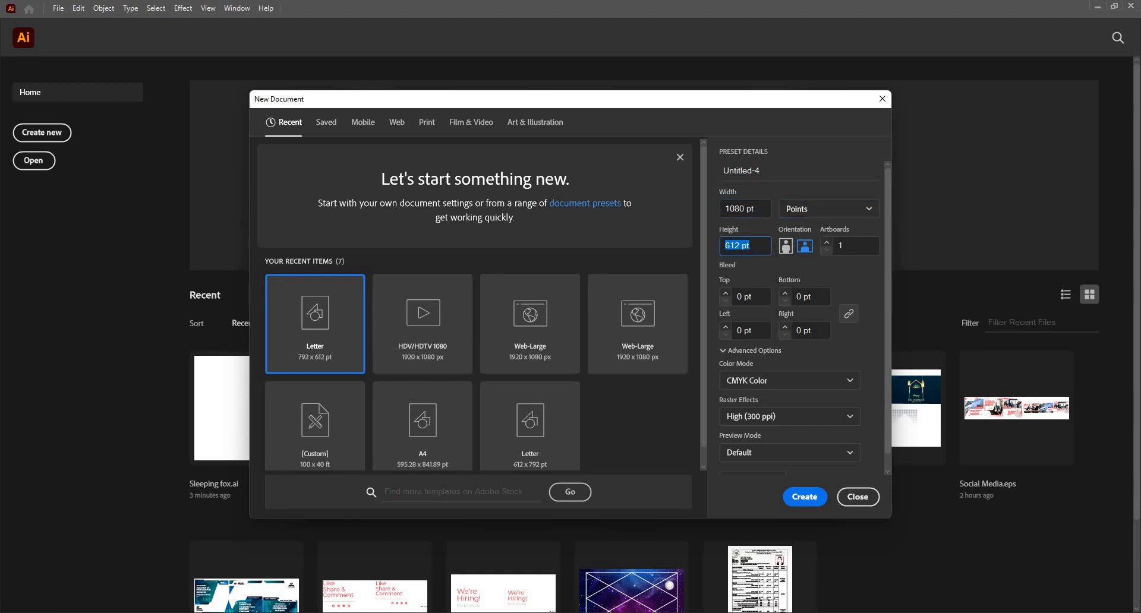
{"action": "type", "text": "1080"}
{"action": "key", "text": "Tab"}
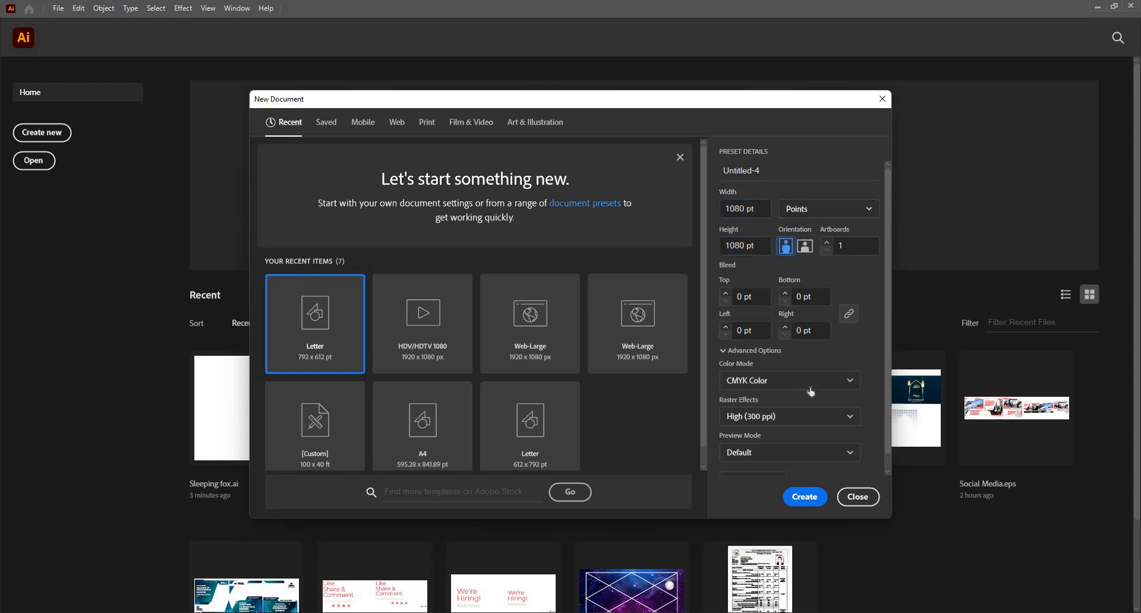
Step: Set the new document to RGB Color with High (300 ppi) raster effects and create it
{"action": "left_click", "coordinate": [799, 386]}
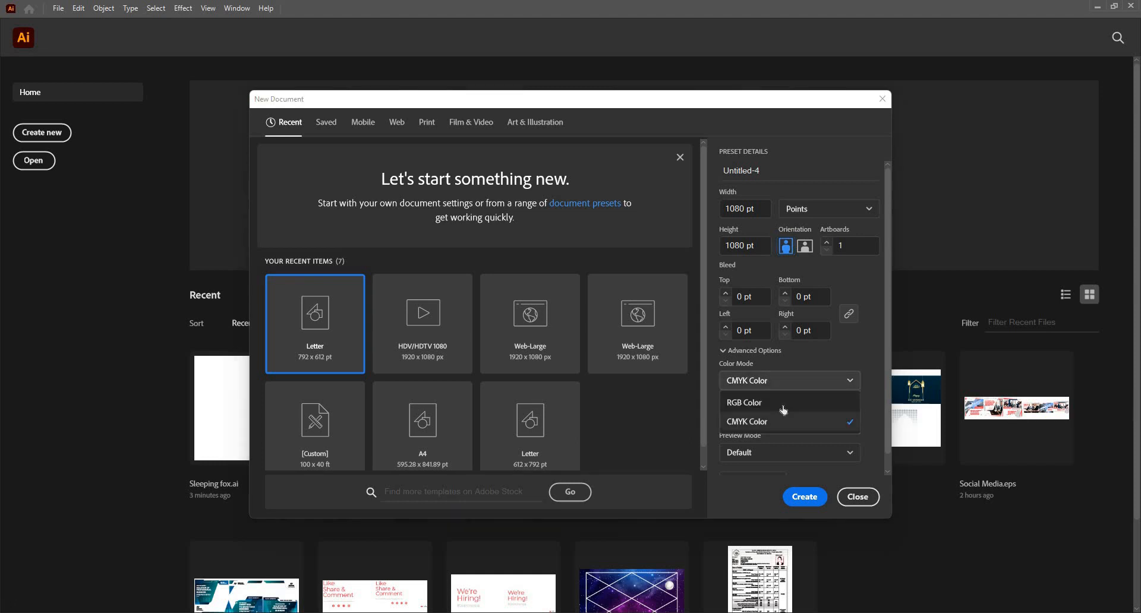
{"action": "left_click", "coordinate": [784, 404]}
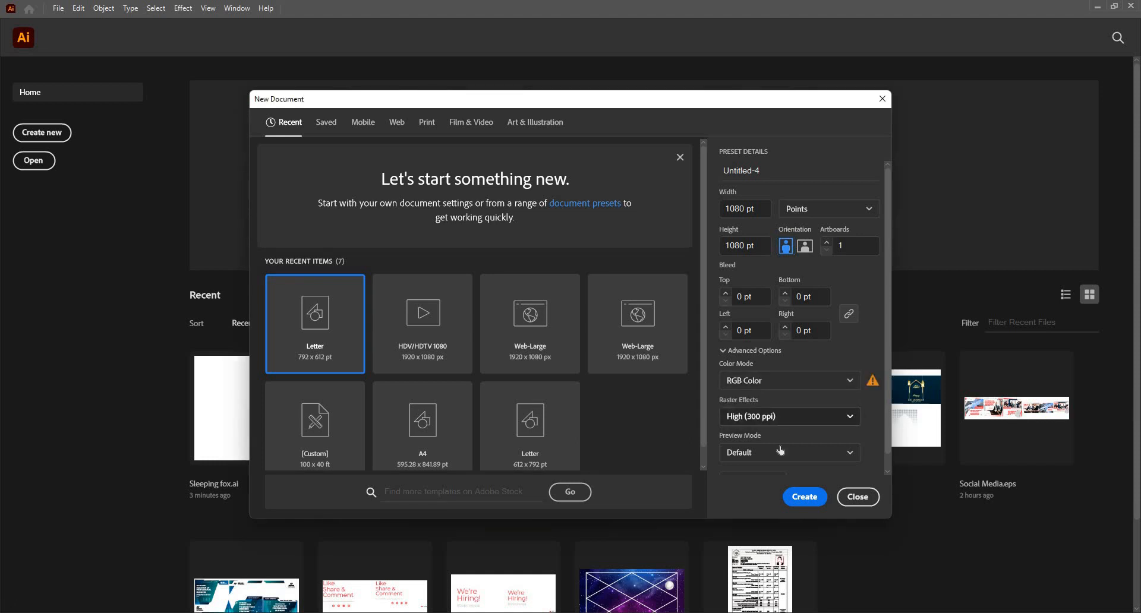
{"action": "left_click", "coordinate": [784, 417]}
{"action": "left_click", "coordinate": [777, 478]}
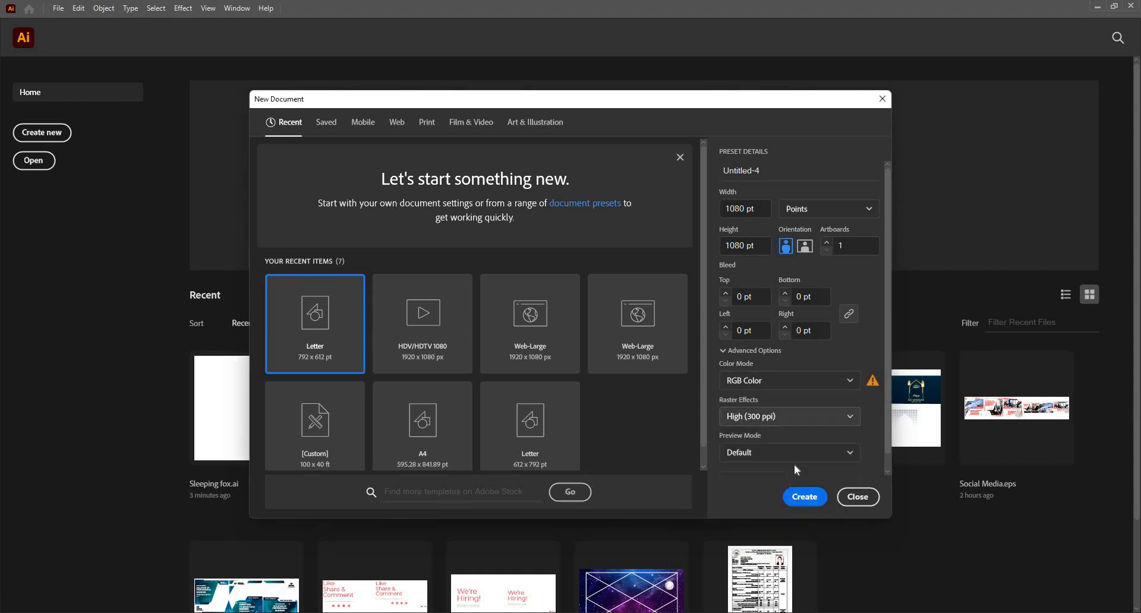
{"action": "left_click", "coordinate": [805, 504]}
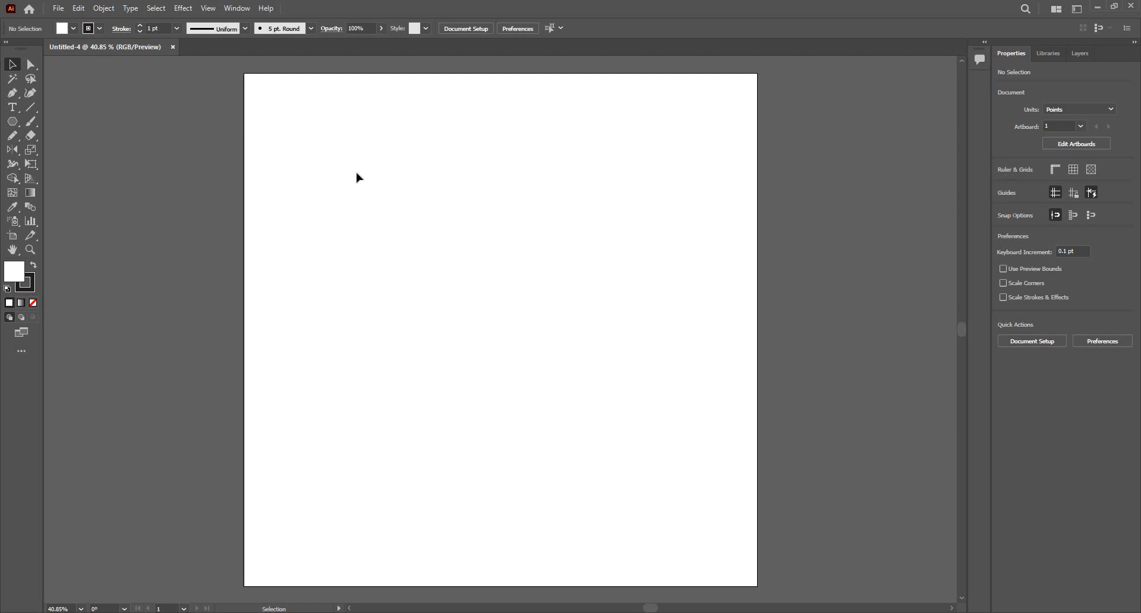
{"action": "left_click", "coordinate": [57, 13]}
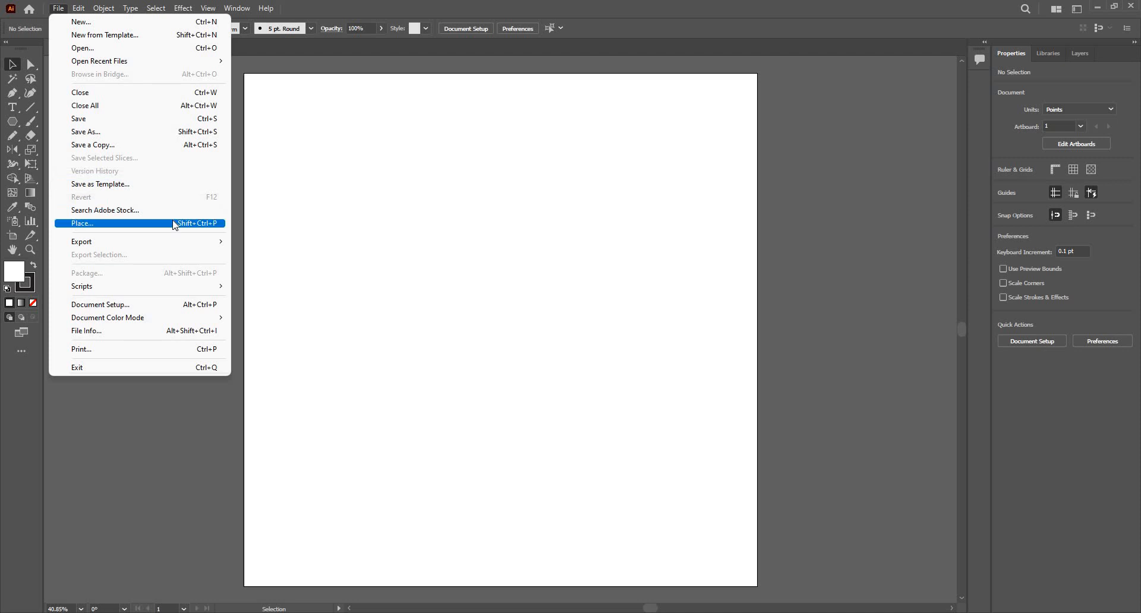
{"action": "left_click", "coordinate": [84, 223]}
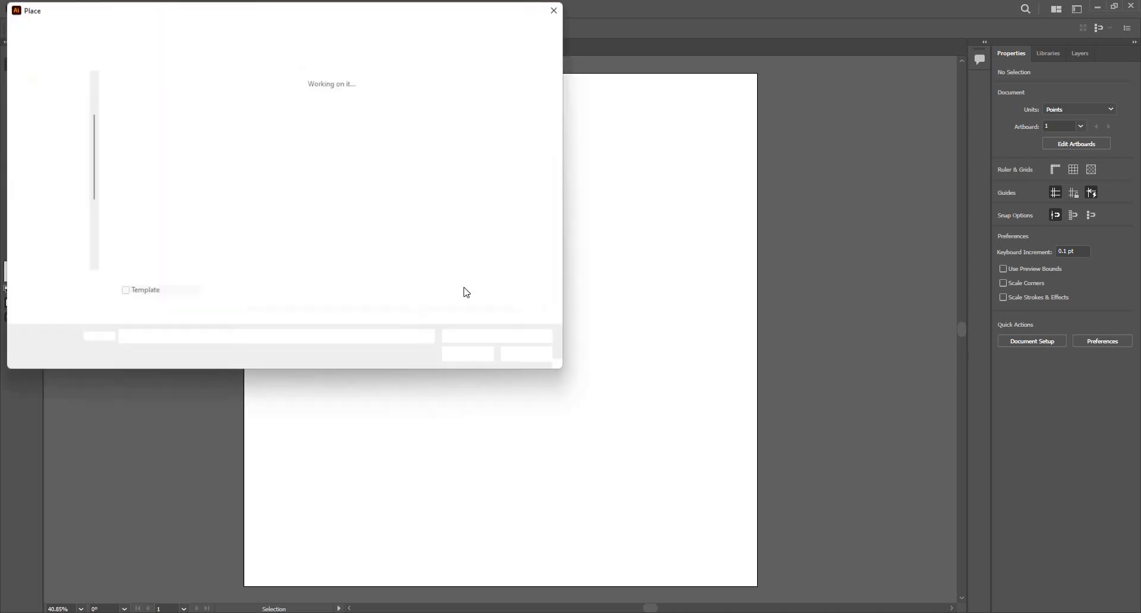
{"action": "left_click", "coordinate": [524, 357]}
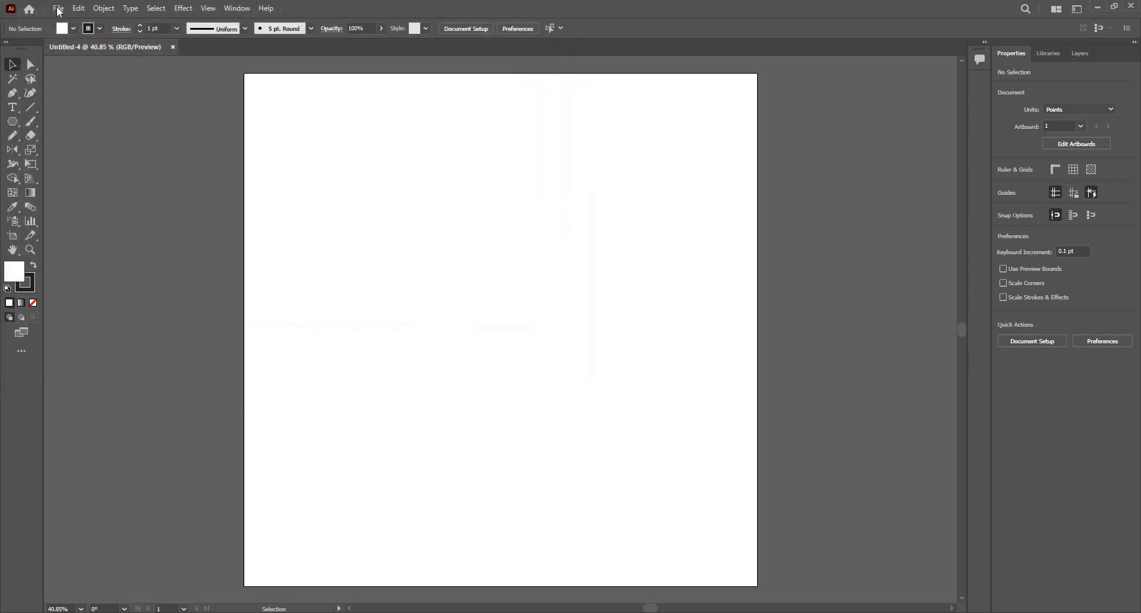
Step: Place the Asset 1 fox sketch in the document as a linked template
{"action": "left_click", "coordinate": [58, 9]}
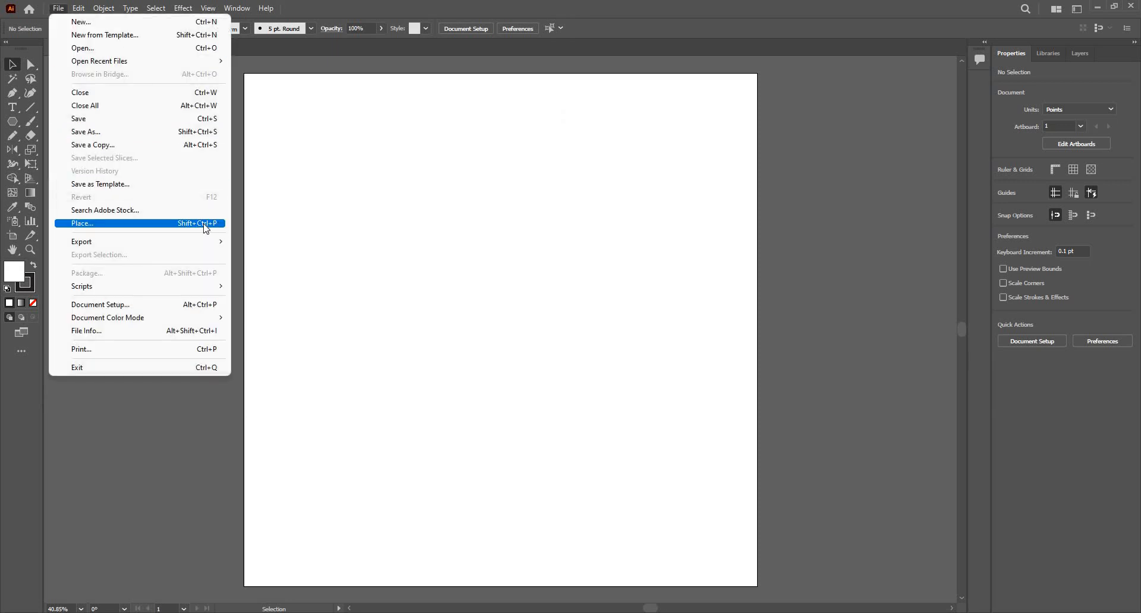
{"action": "left_click", "coordinate": [203, 225]}
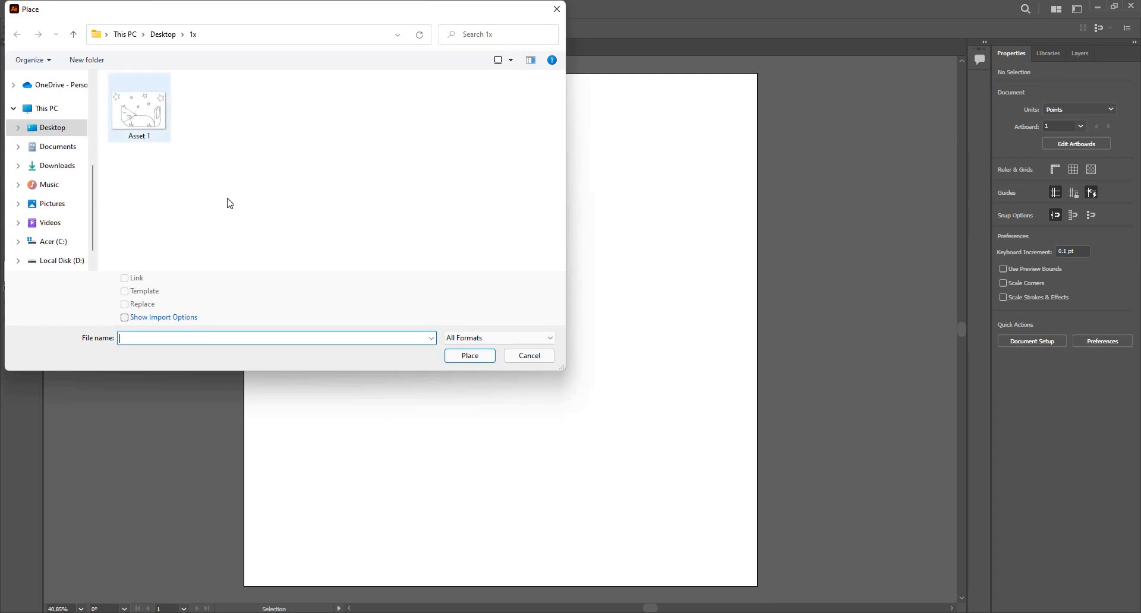
{"action": "left_click", "coordinate": [125, 278]}
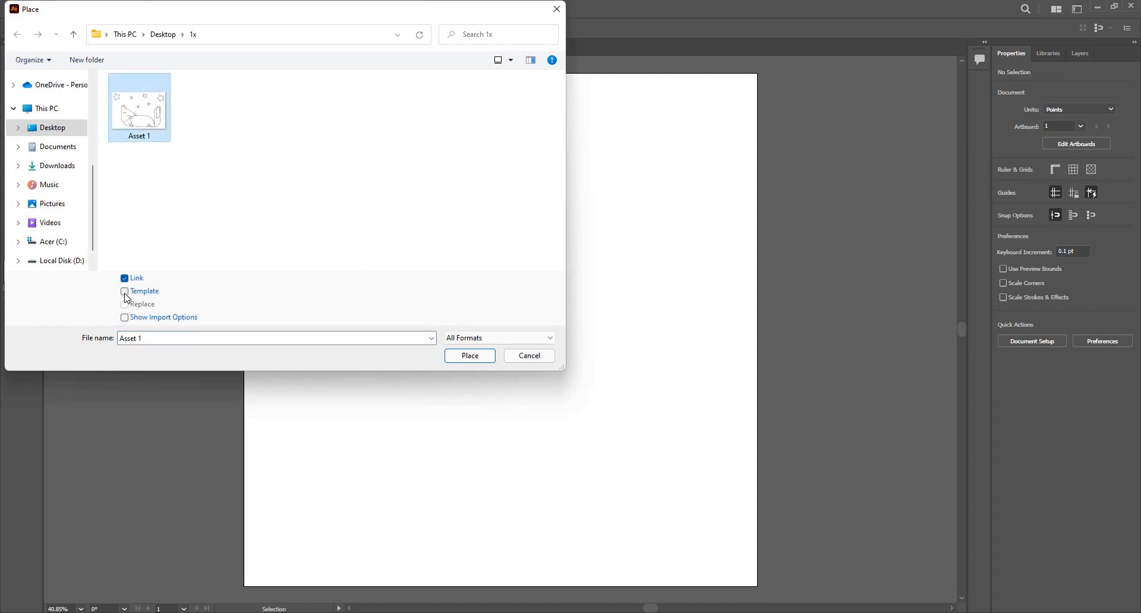
{"action": "left_click", "coordinate": [125, 293]}
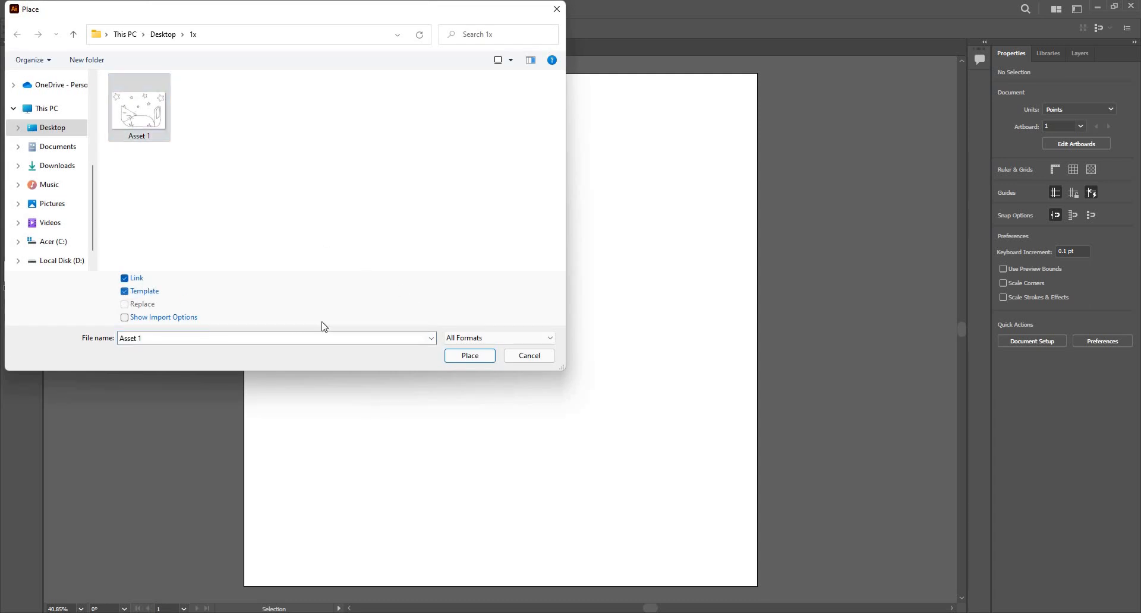
{"action": "left_click", "coordinate": [470, 356]}
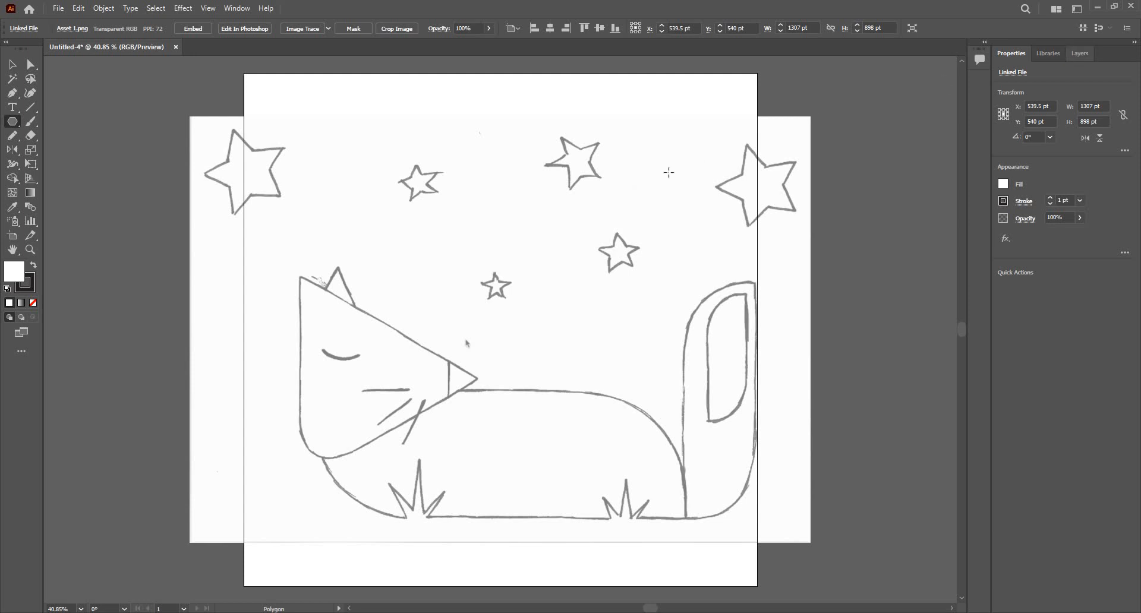
Step: Unlock the Template Asset 1.png layer and select the fox sketch on the artboard
{"action": "left_click_drag", "start_coordinate": [364, 185], "coordinate": [371, 245]}
{"action": "key", "text": "Delete"}
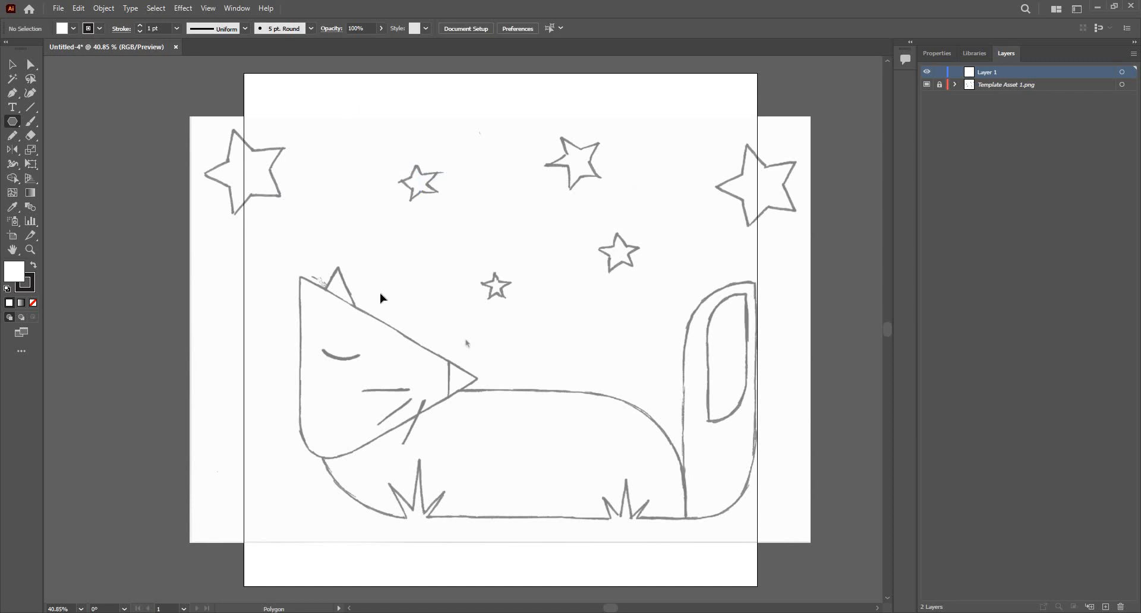
{"action": "key", "text": "v"}
{"action": "left_click", "coordinate": [32, 69]}
{"action": "left_click", "coordinate": [981, 88]}
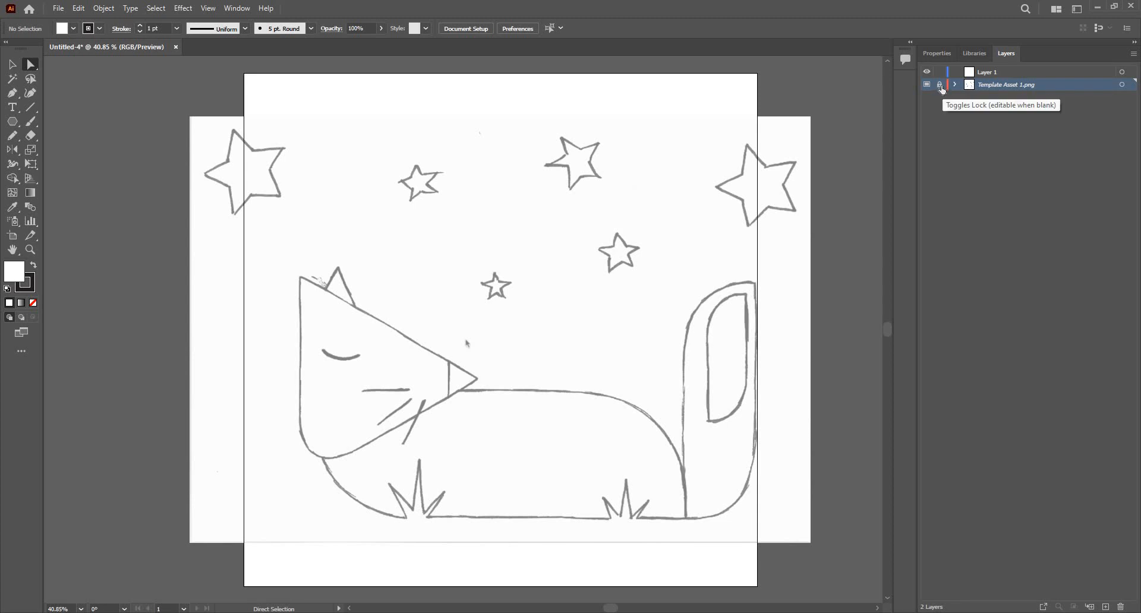
{"action": "left_click", "coordinate": [939, 85]}
{"action": "left_click", "coordinate": [481, 190]}
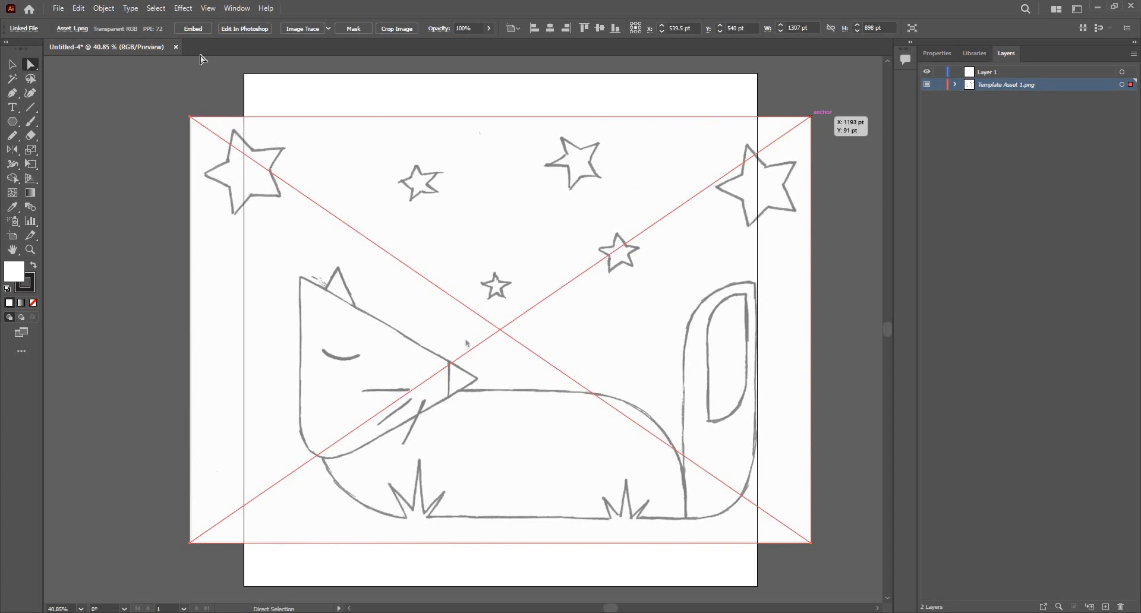
Step: Scale the sketch down proportionally about its centre to about 960 × 660 pt so it fits within the artboard
{"action": "left_click", "coordinate": [11, 65]}
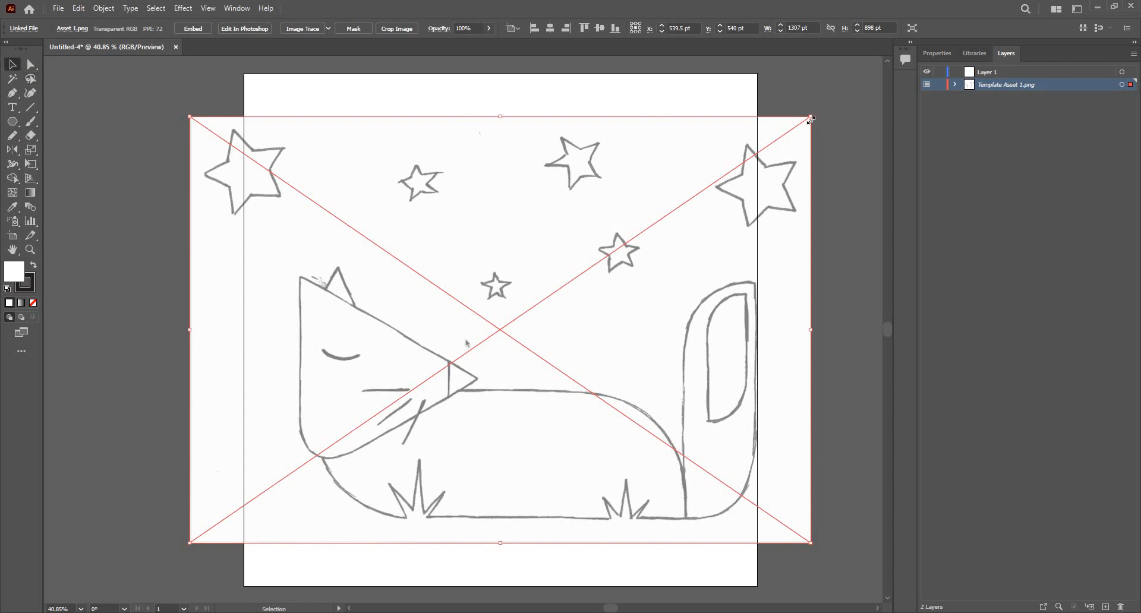
{"action": "left_click_drag", "start_coordinate": [811, 118], "coordinate": [764, 172]}
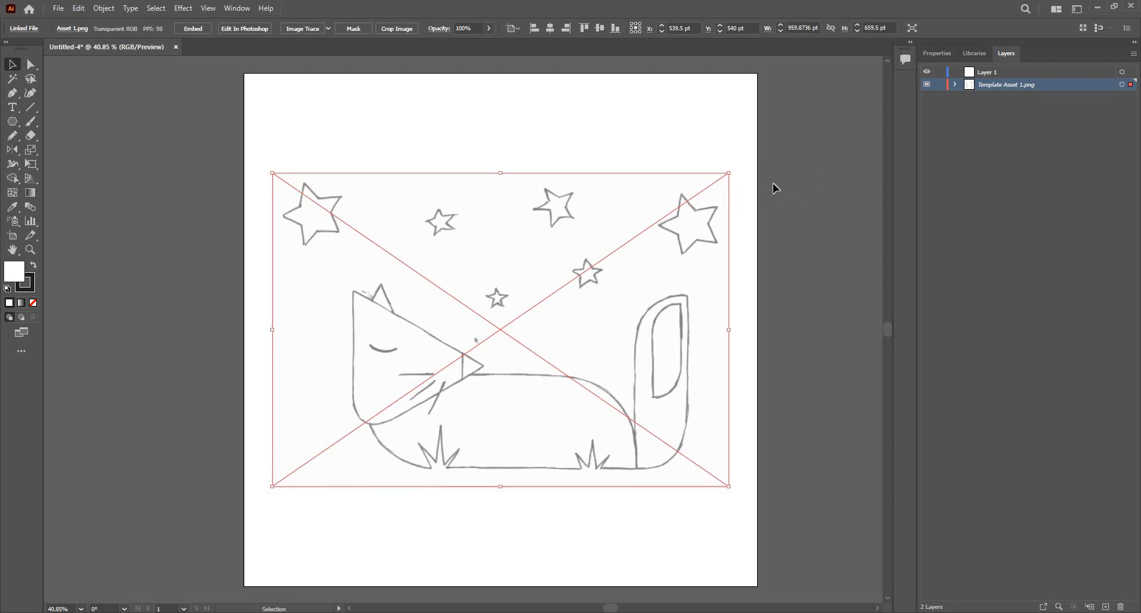
{"action": "left_click", "coordinate": [776, 186]}
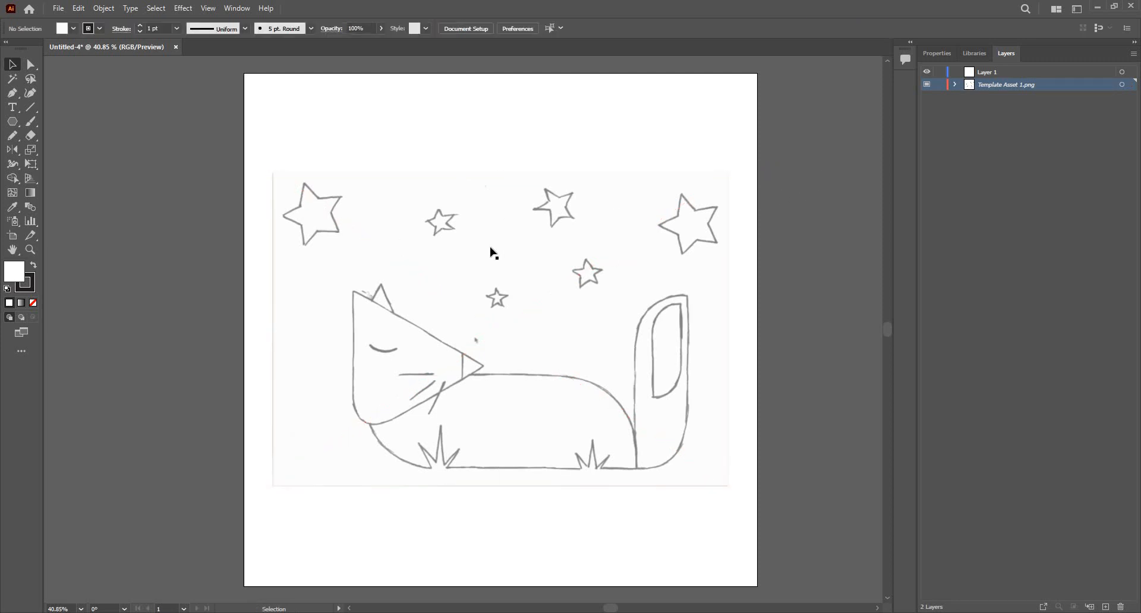
Step: Lock the template layer again and make Layer 1 the active layer
{"action": "left_click", "coordinate": [929, 86], "text": "ctrl"}
{"action": "left_click", "coordinate": [945, 87]}
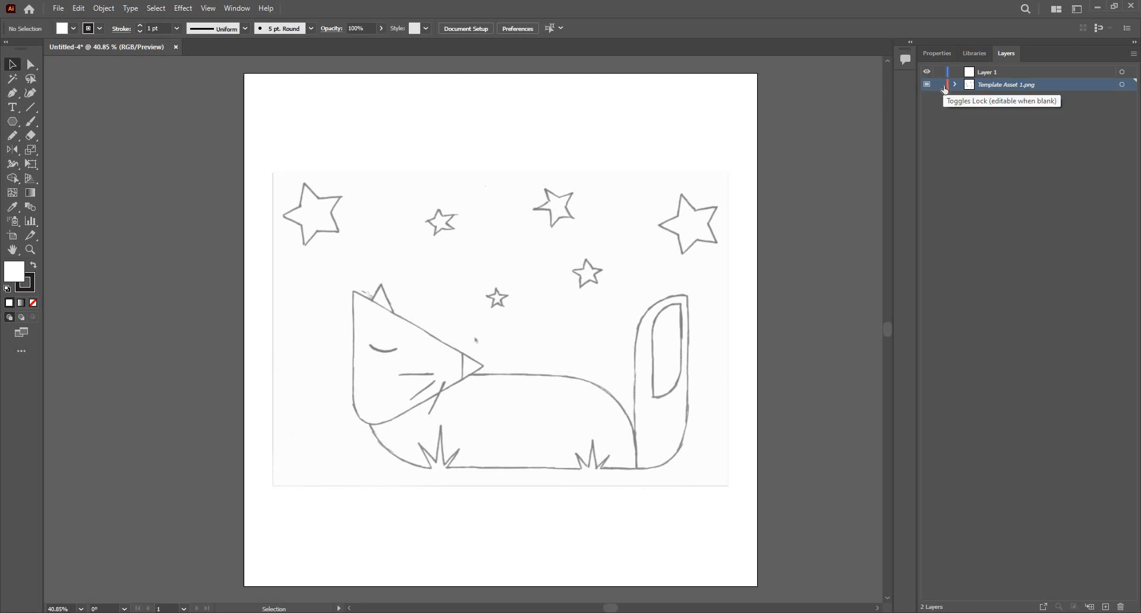
{"action": "left_click", "coordinate": [1012, 75]}
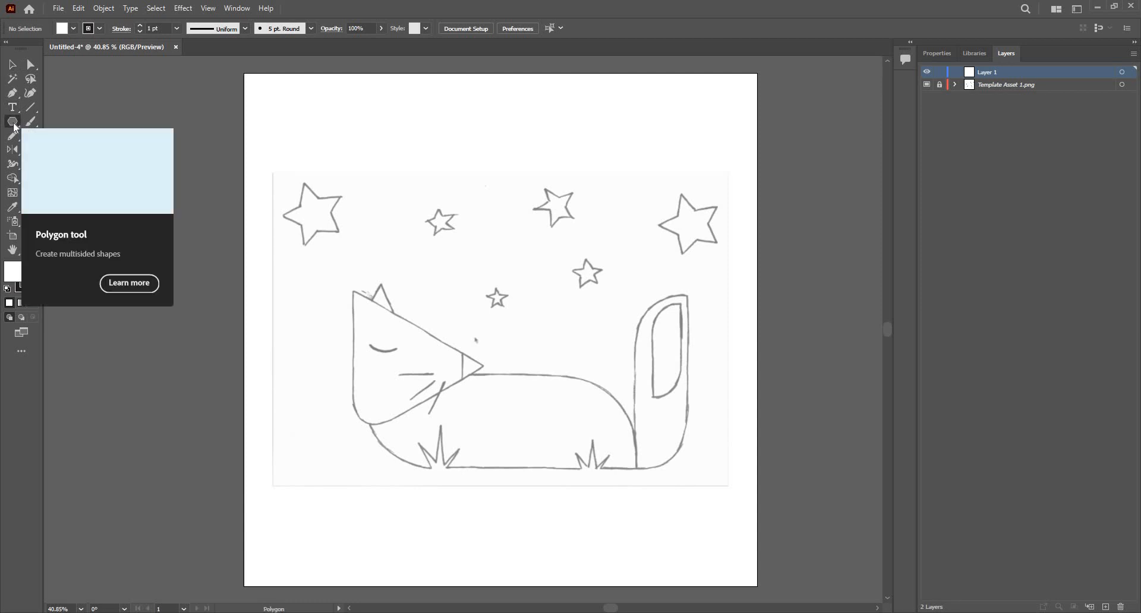
Step: Create a 365.9574 × 124.5957 pt rectangle through the Rectangle tool's size dialog, move it over the fox's body and delete it
{"action": "left_click", "coordinate": [13, 122]}
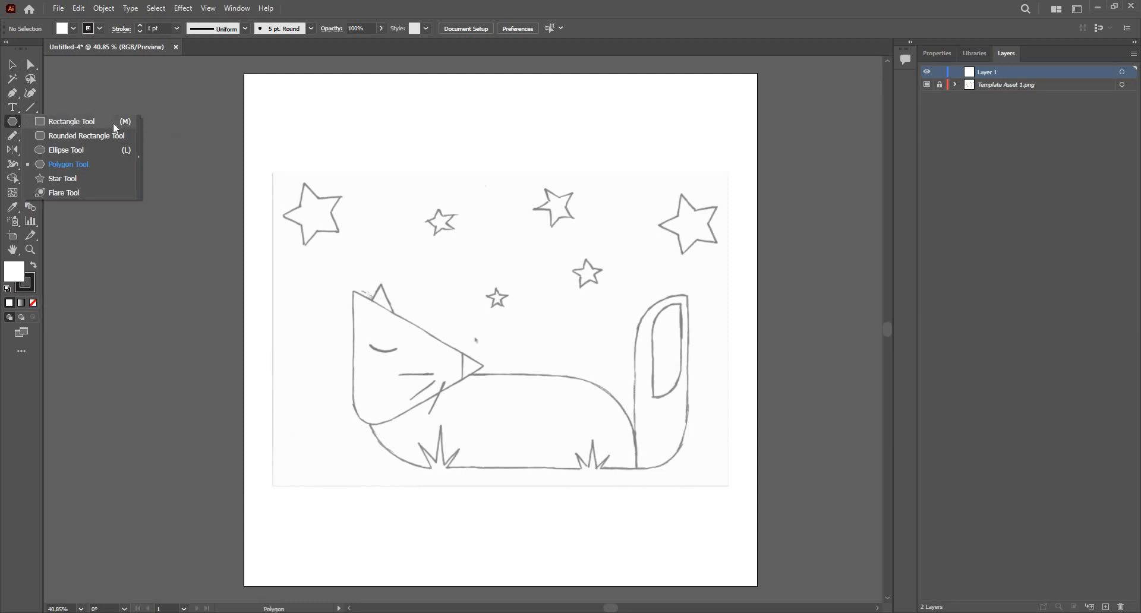
{"action": "left_click", "coordinate": [77, 121]}
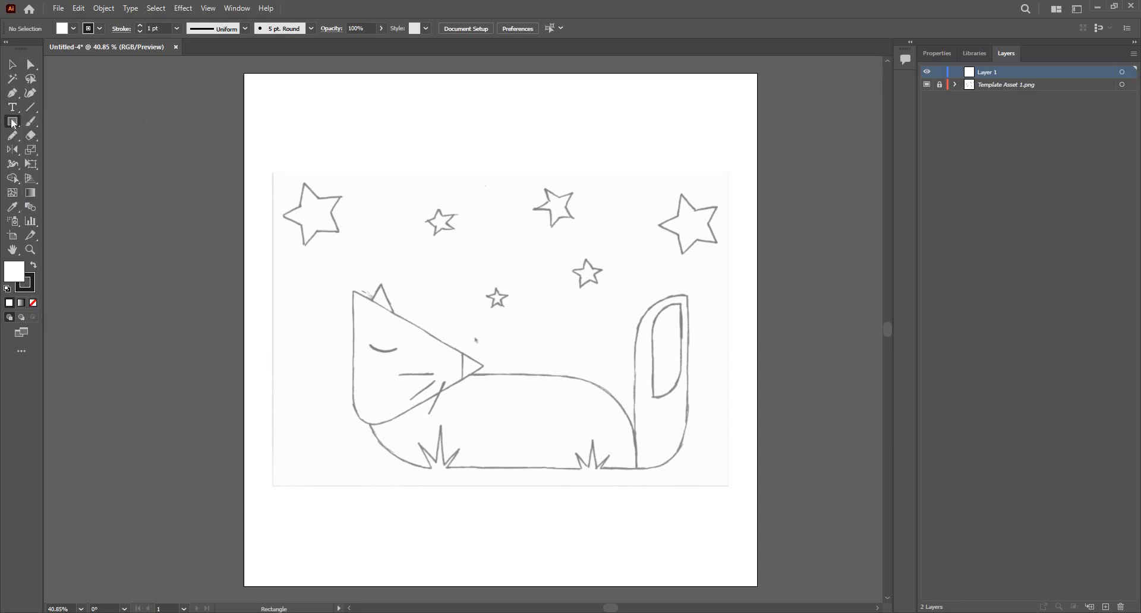
{"action": "left_click", "coordinate": [13, 122]}
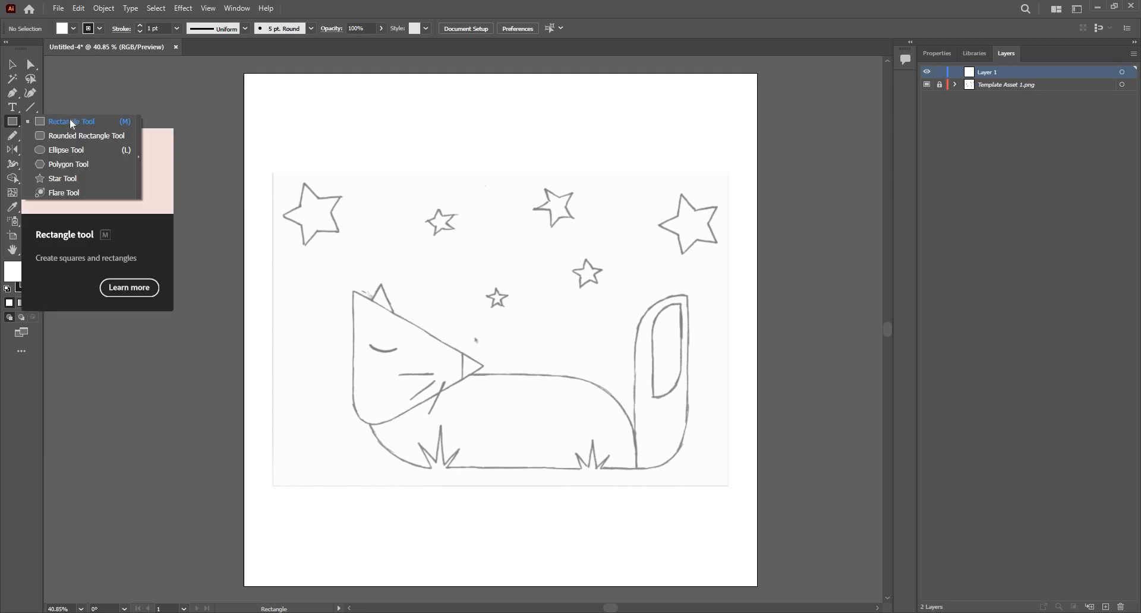
{"action": "left_click", "coordinate": [38, 122]}
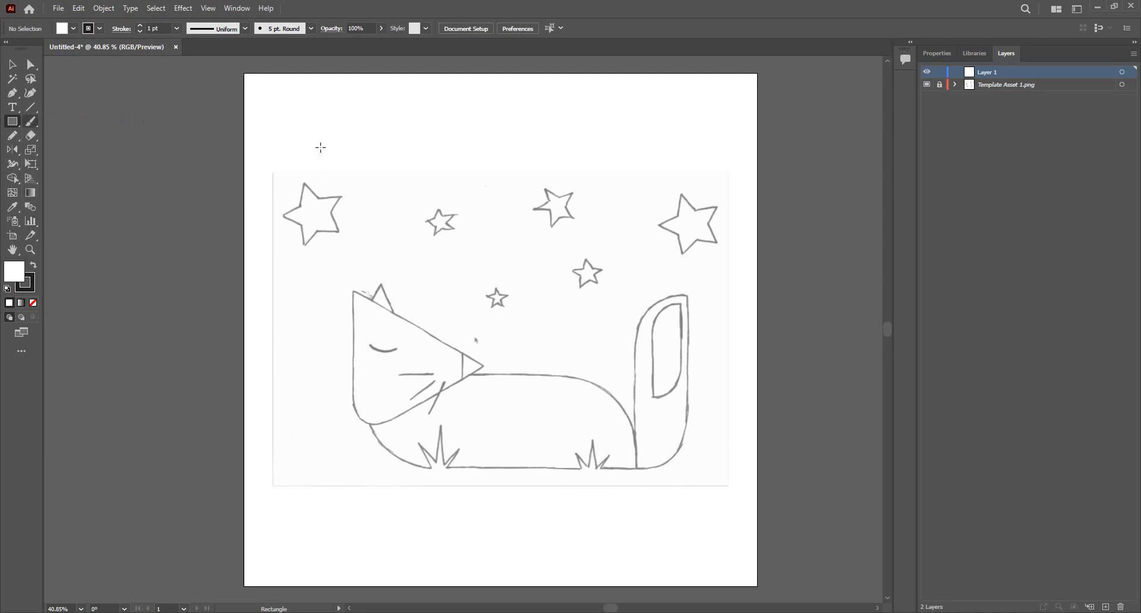
{"action": "left_click", "coordinate": [300, 140]}
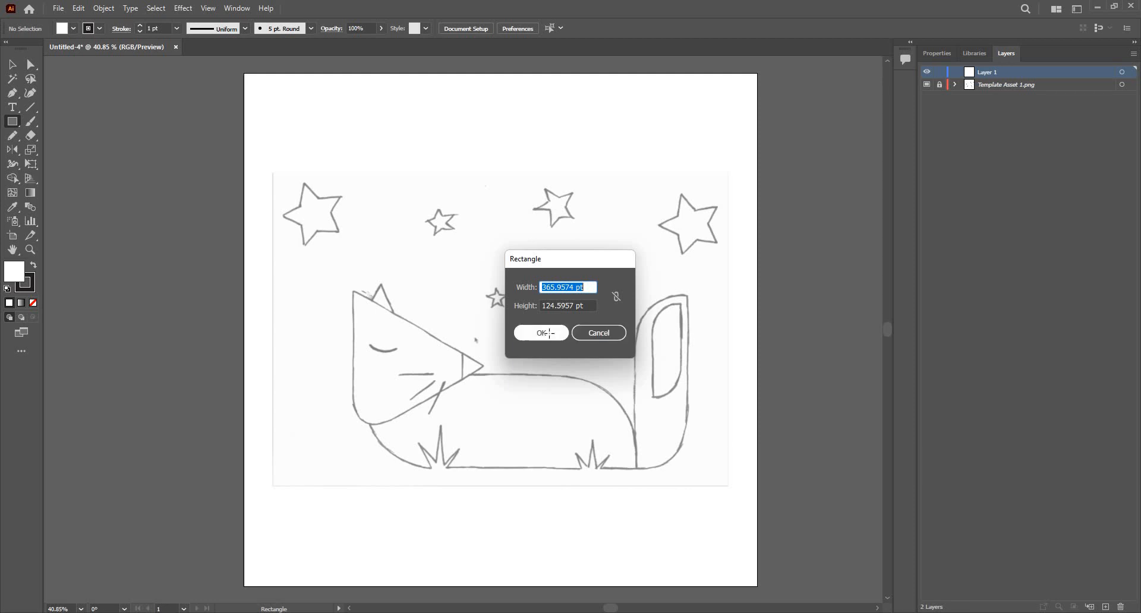
{"action": "left_click", "coordinate": [549, 333]}
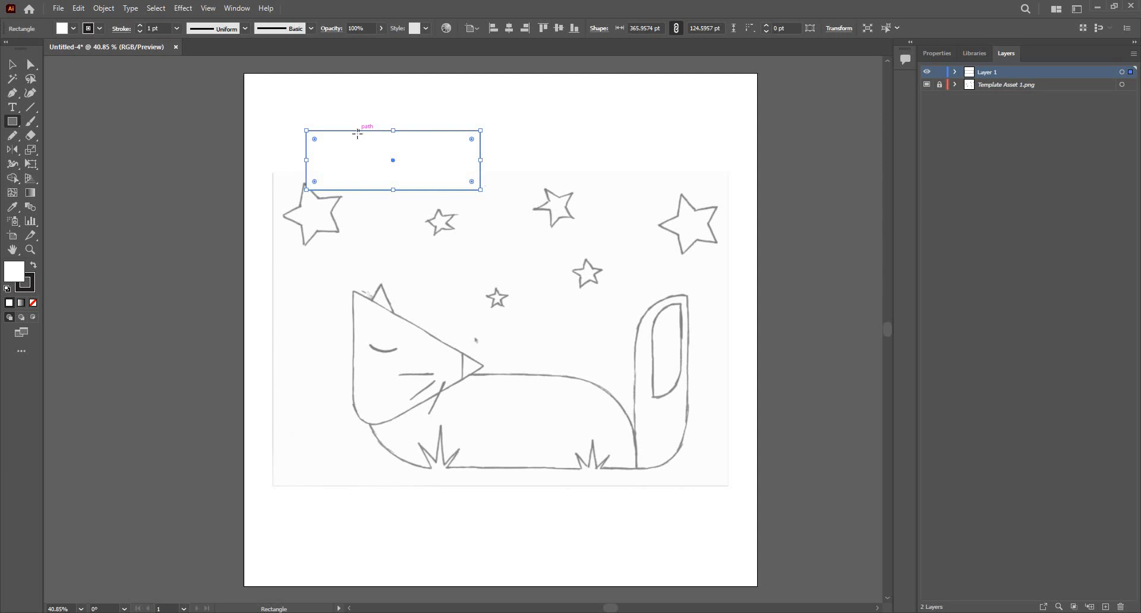
{"action": "key", "text": "v"}
{"action": "left_click_drag", "start_coordinate": [386, 172], "coordinate": [516, 402]}
{"action": "key", "text": "Delete"}
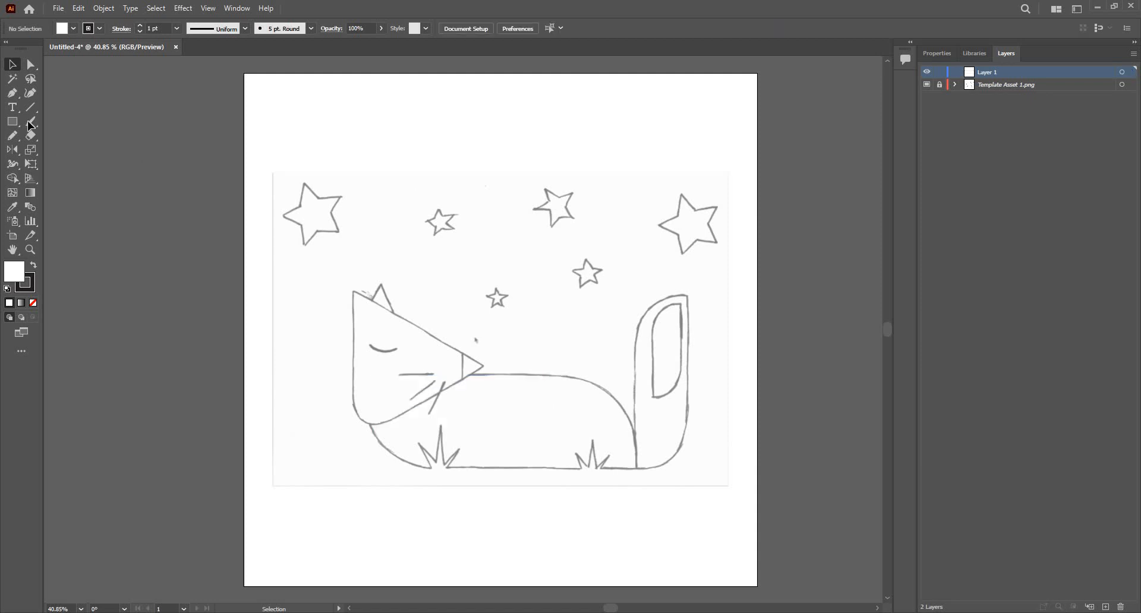
Step: Draw a rectangle of about 609 × 201 pt over the fox's body and display its appearance properties
{"action": "key", "text": "m"}
{"action": "left_click_drag", "start_coordinate": [356, 373], "coordinate": [647, 469]}
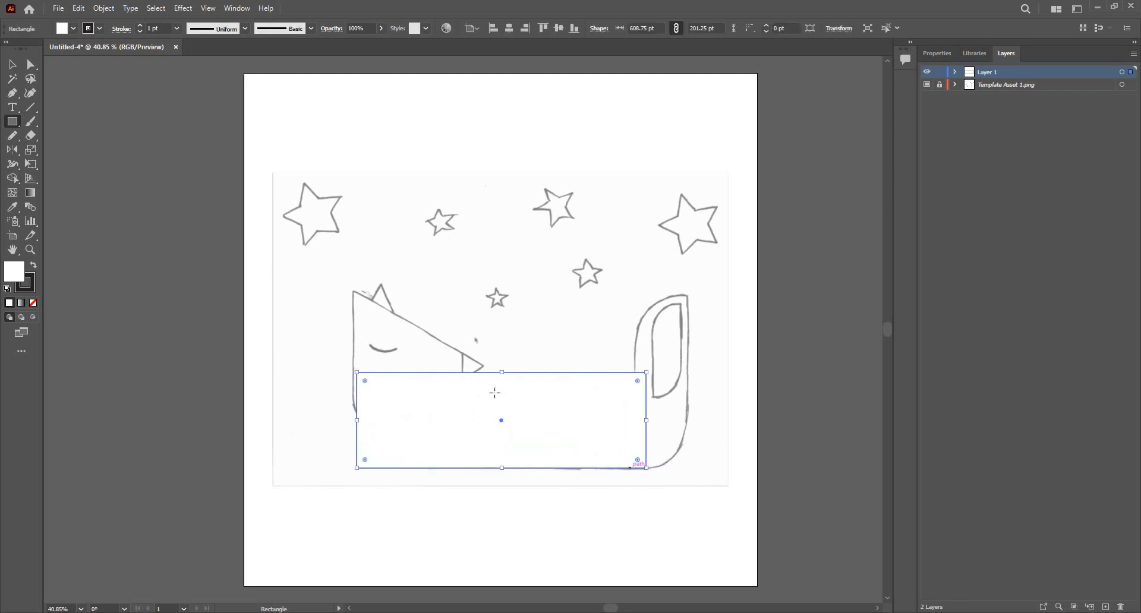
{"action": "key", "text": "ctrl+equal"}
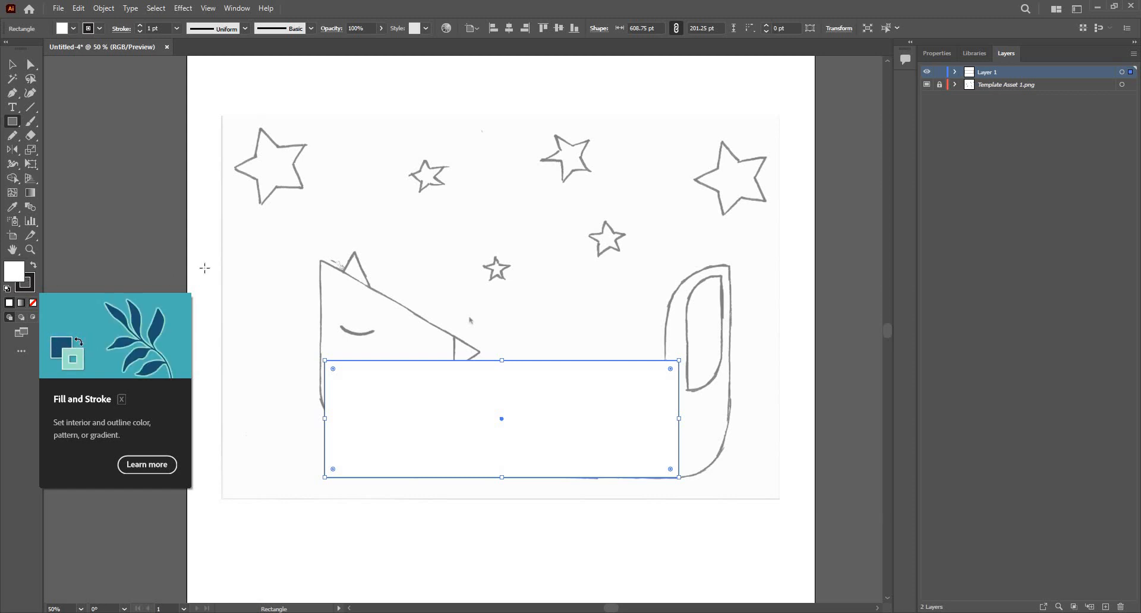
{"action": "left_click", "coordinate": [938, 54]}
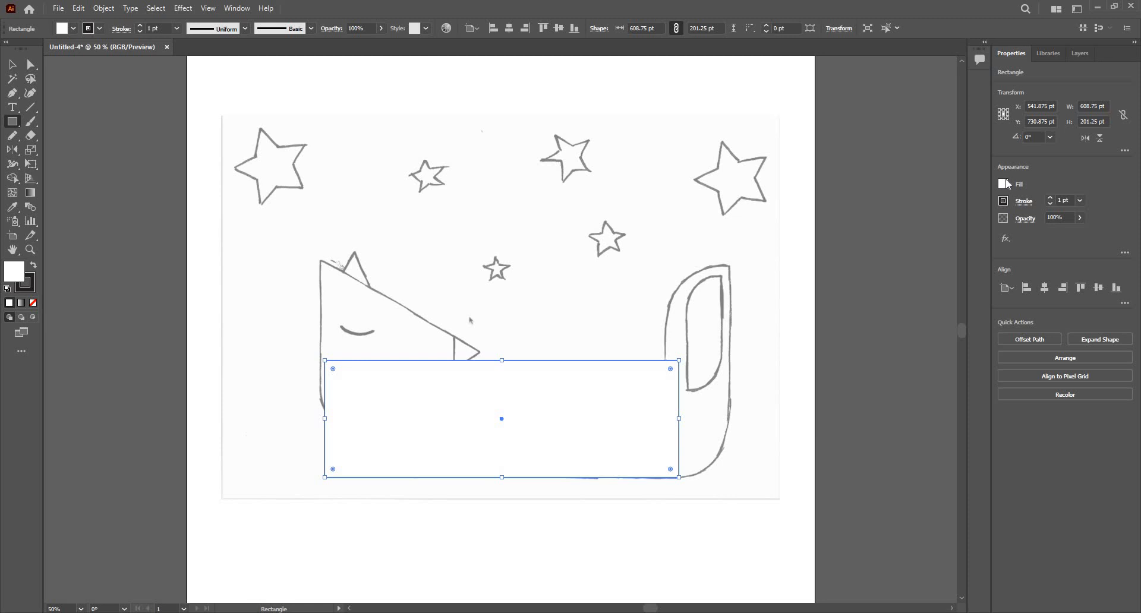
Step: Set the body rectangle's stroke weight to 3 pt
{"action": "left_click", "coordinate": [1005, 186]}
{"action": "left_click", "coordinate": [1050, 197]}
{"action": "left_click", "coordinate": [1050, 198]}
{"action": "left_click", "coordinate": [1051, 198]}
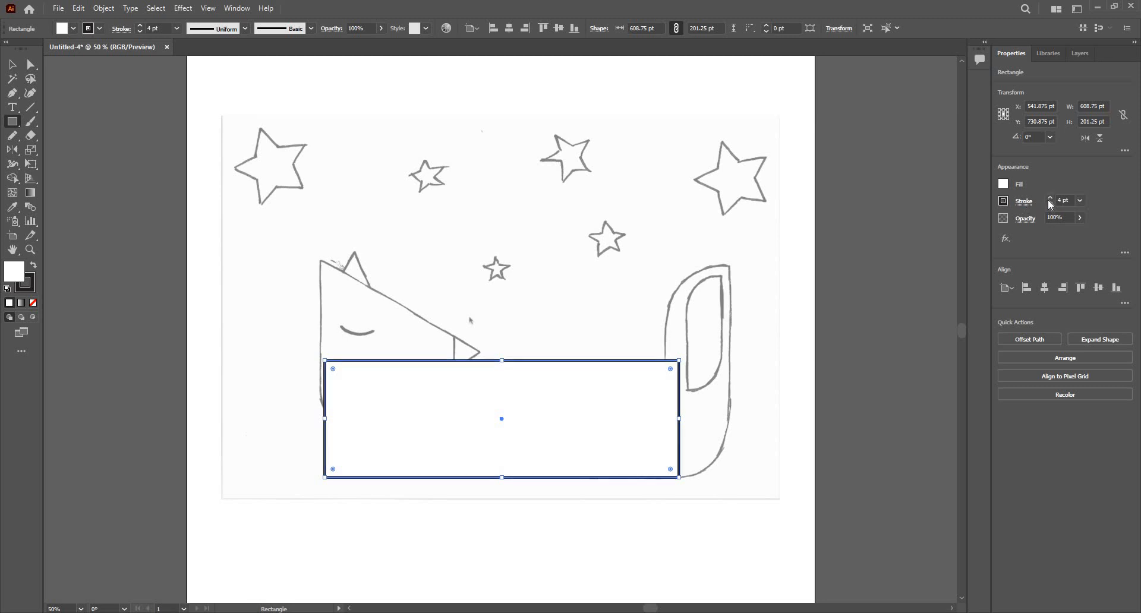
{"action": "left_click", "coordinate": [1051, 205]}
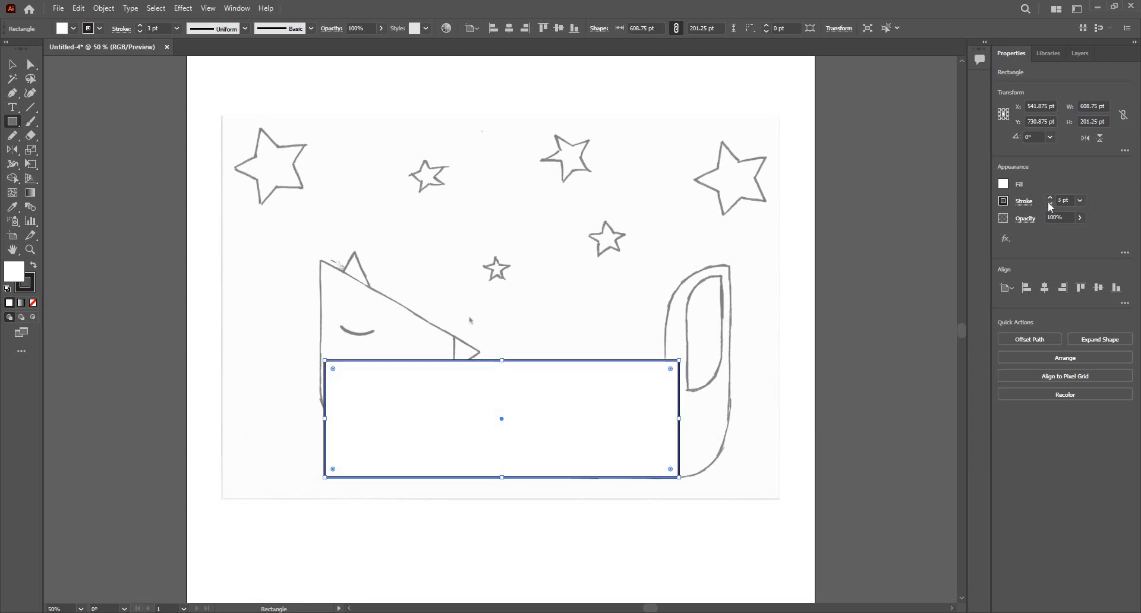
{"action": "left_click", "coordinate": [140, 26]}
{"action": "left_click", "coordinate": [141, 26]}
{"action": "left_click", "coordinate": [141, 31]}
{"action": "left_click", "coordinate": [141, 30]}
Step: Set the body rectangle's fill to None
{"action": "left_click", "coordinate": [1003, 183]}
{"action": "left_click", "coordinate": [874, 227]}
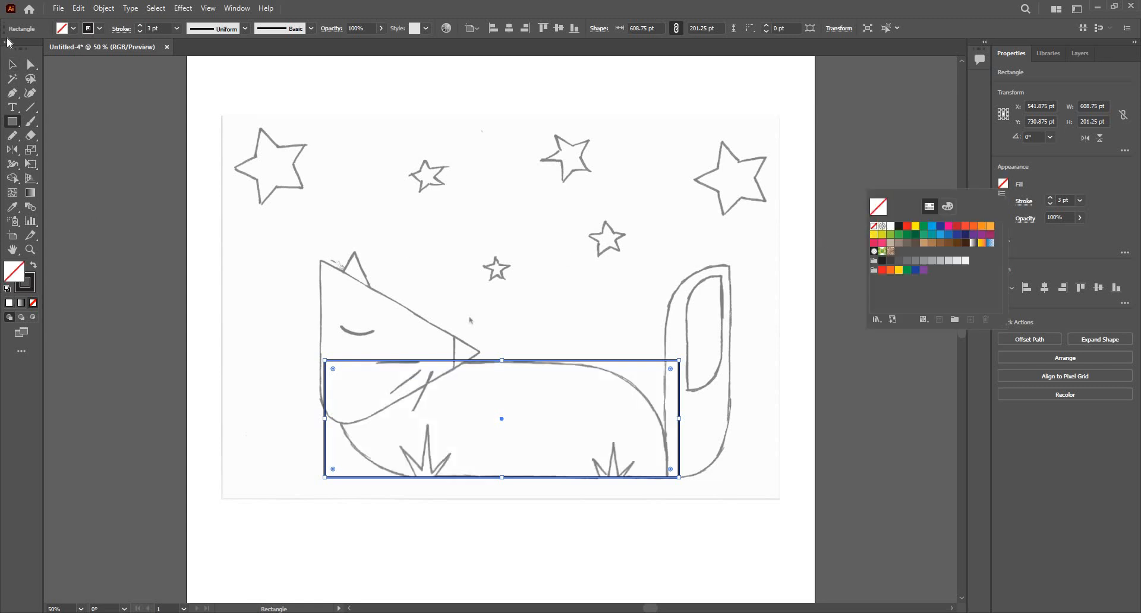
{"action": "left_click", "coordinate": [9, 275]}
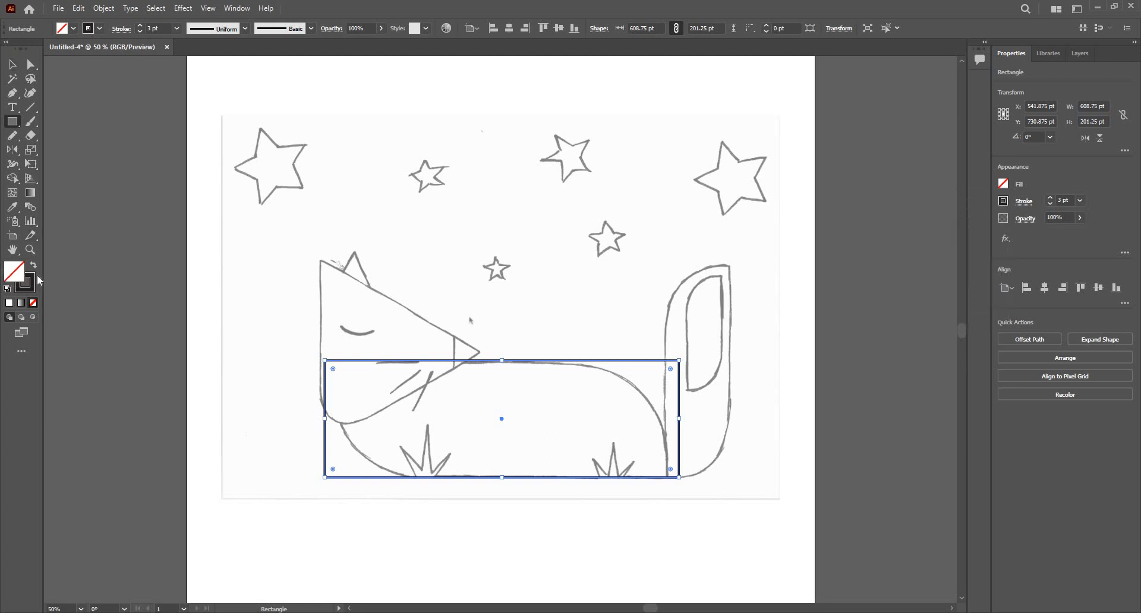
{"action": "key", "text": "ctrl+z"}
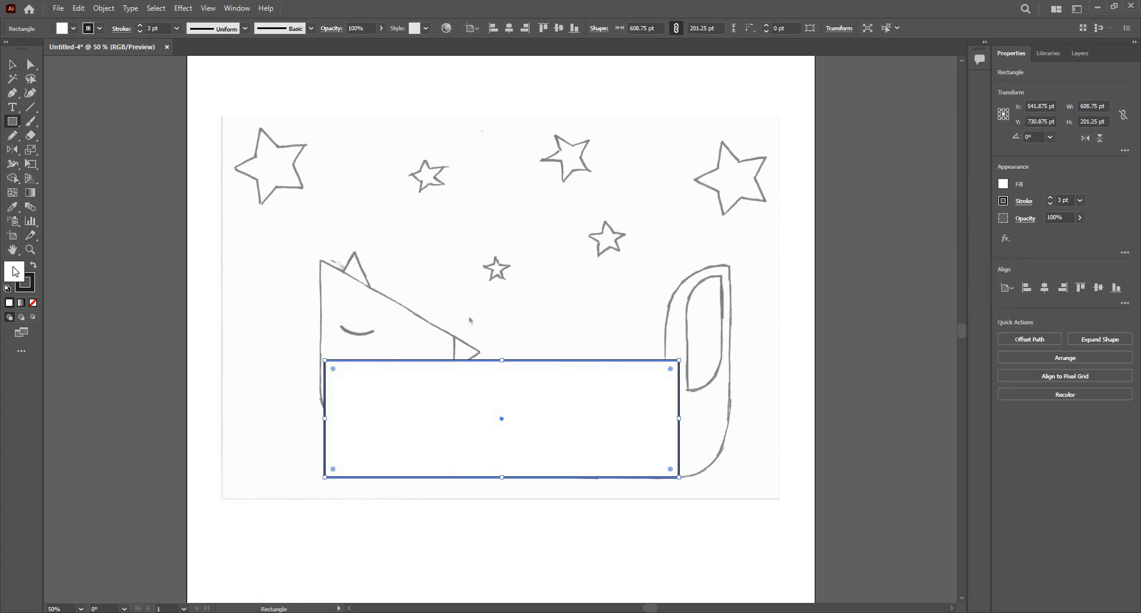
{"action": "left_click", "coordinate": [34, 304]}
Step: Resize the rectangle to about 557 × 199 pt so its edges follow the sketched fox's body
{"action": "scroll", "coordinate": [463, 446], "scroll_direction": "up", "scroll_amount": 2}
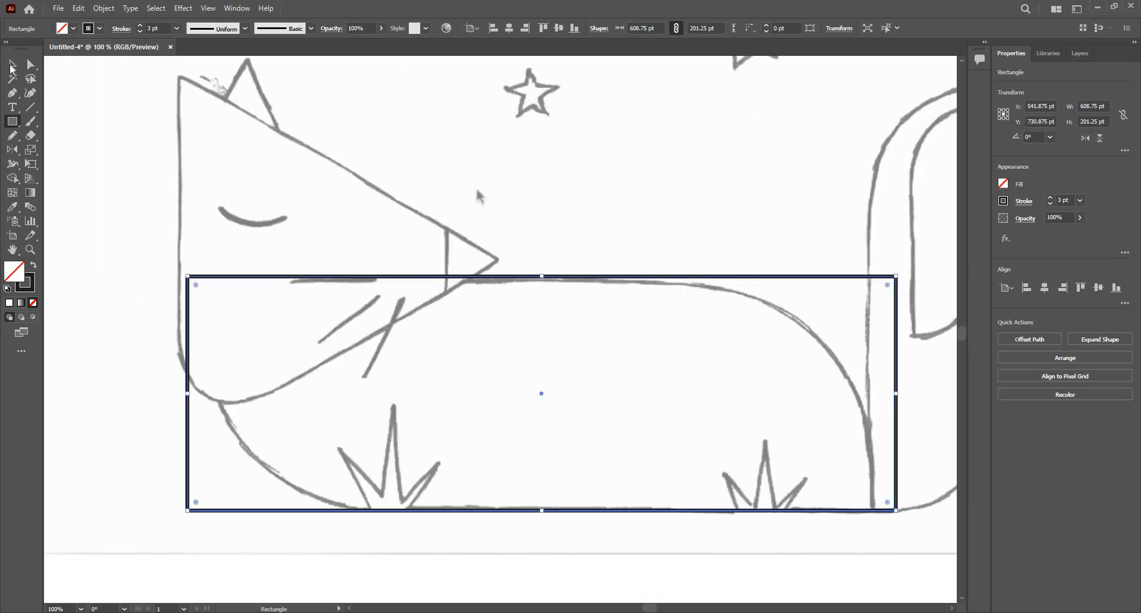
{"action": "left_click", "coordinate": [12, 67]}
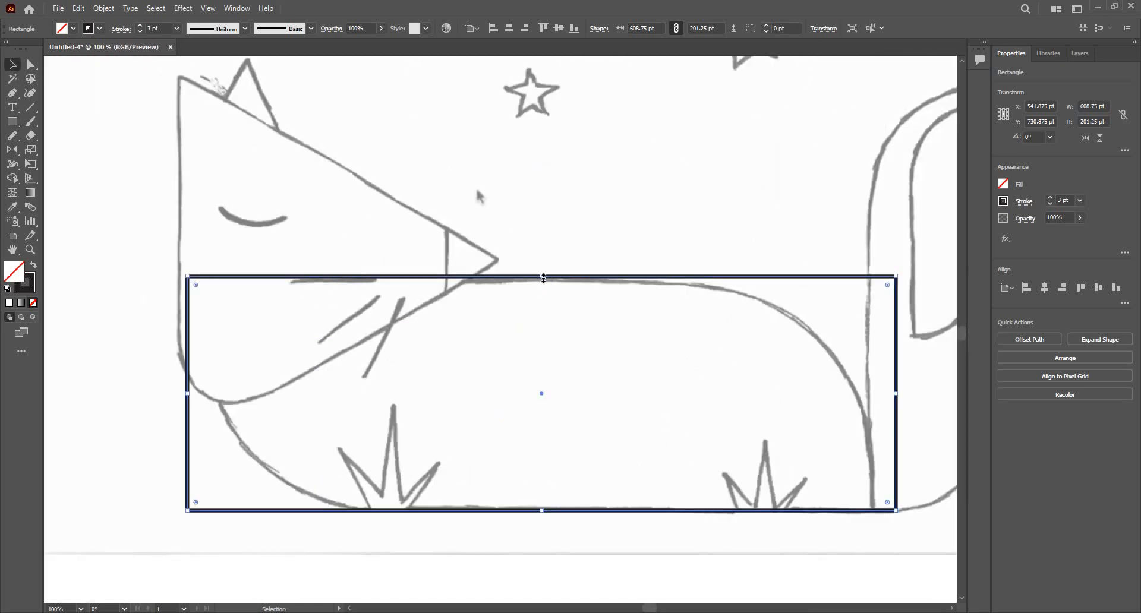
{"action": "left_click_drag", "start_coordinate": [543, 277], "coordinate": [542, 279]}
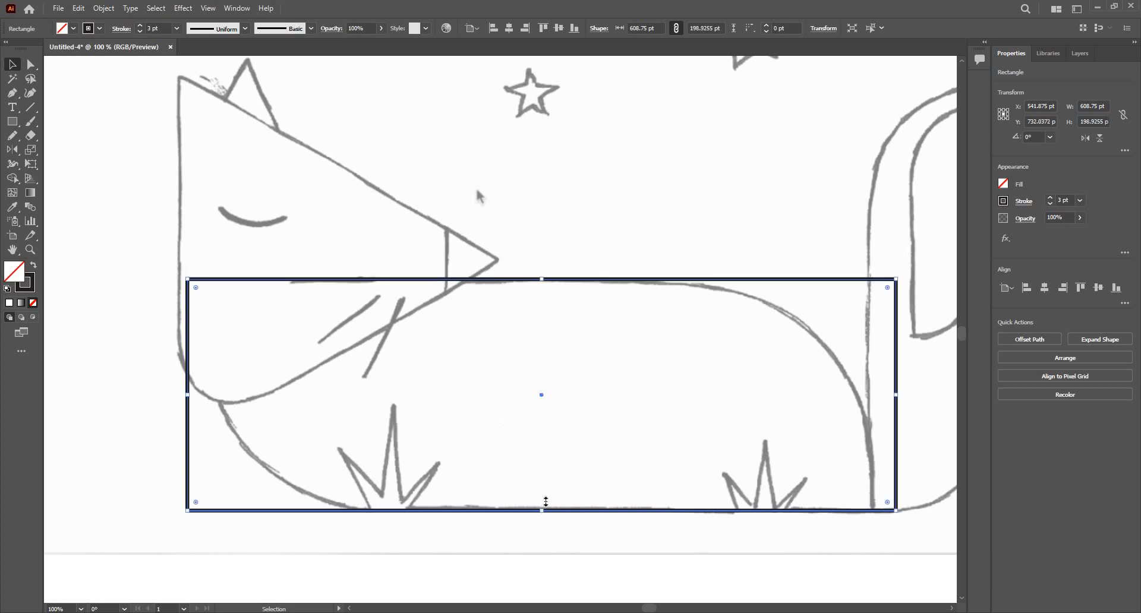
{"action": "left_click_drag", "start_coordinate": [545, 509], "coordinate": [547, 510]}
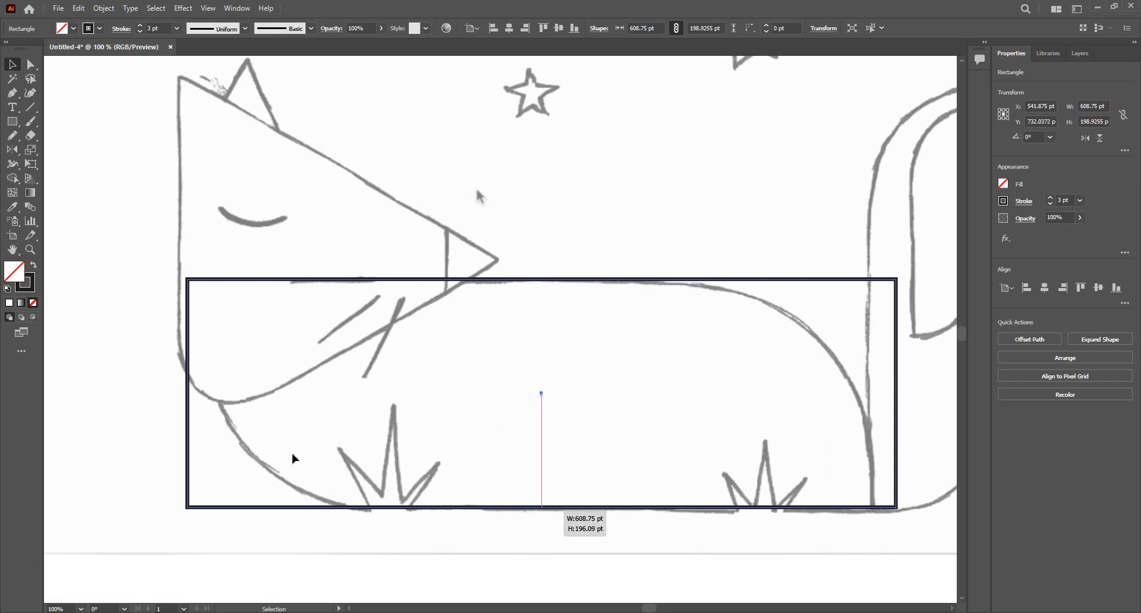
{"action": "left_click_drag", "start_coordinate": [220, 395], "coordinate": [222, 396]}
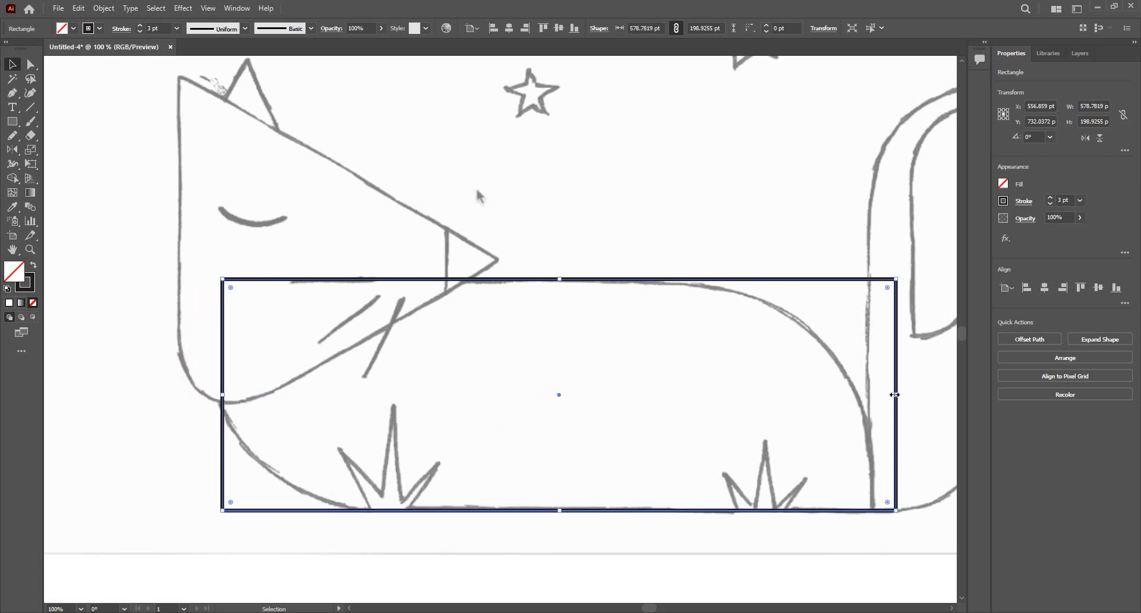
{"action": "left_click_drag", "start_coordinate": [874, 397], "coordinate": [859, 400]}
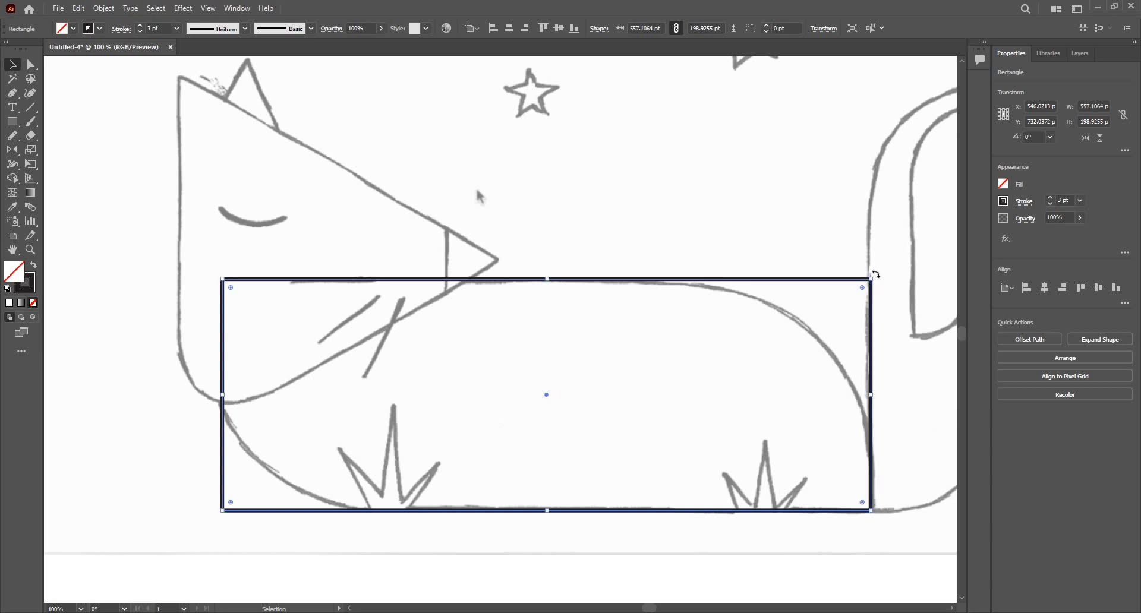
{"action": "left_click_drag", "start_coordinate": [798, 434], "coordinate": [624, 305]}
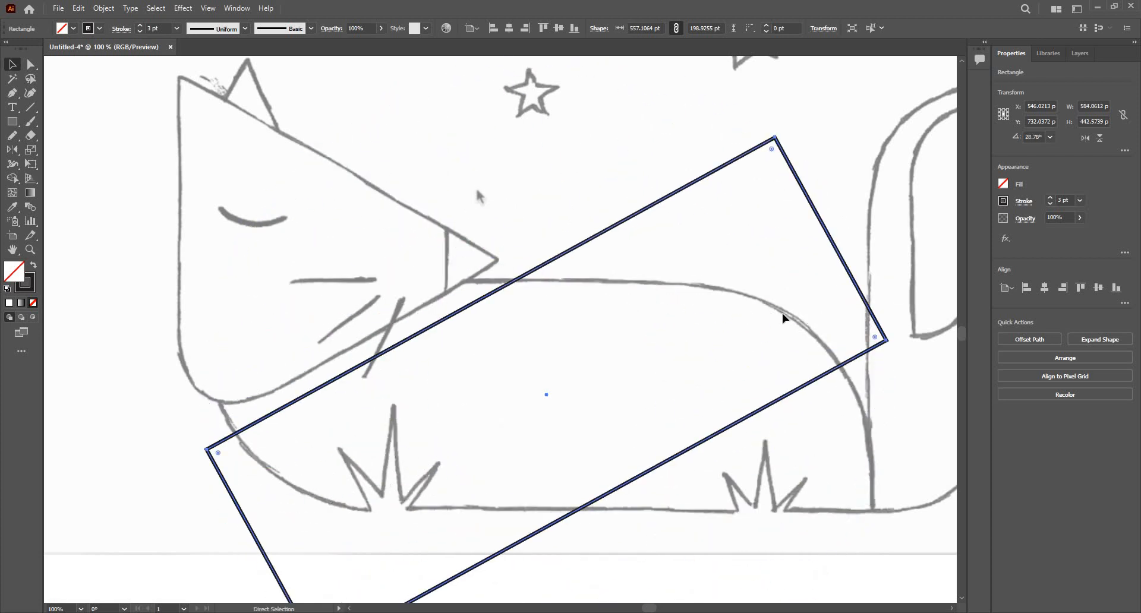
{"action": "key", "text": "ctrl+z"}
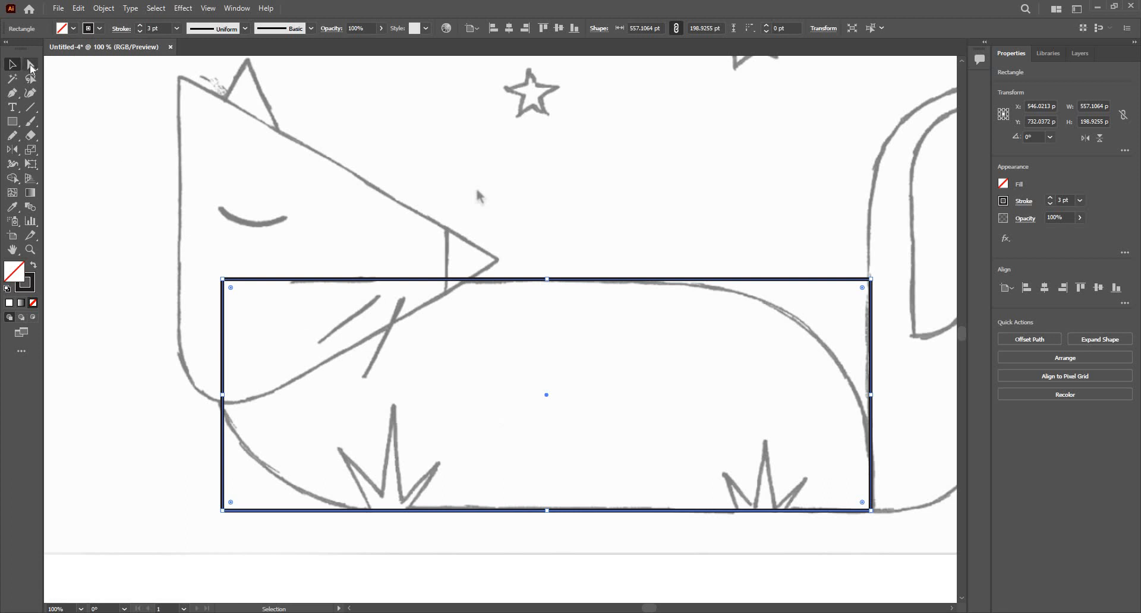
Step: Round only the rectangle's upper-right and lower-left corners to a radius of about 161 pt, following the sketched back and belly
{"action": "key", "text": "a"}
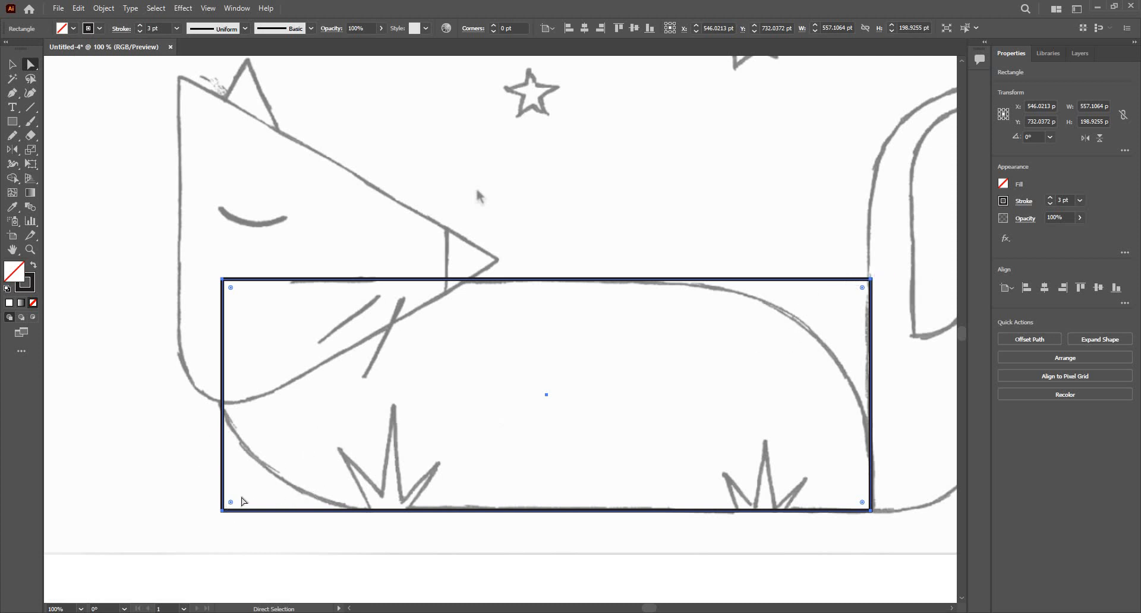
{"action": "left_click", "coordinate": [872, 281]}
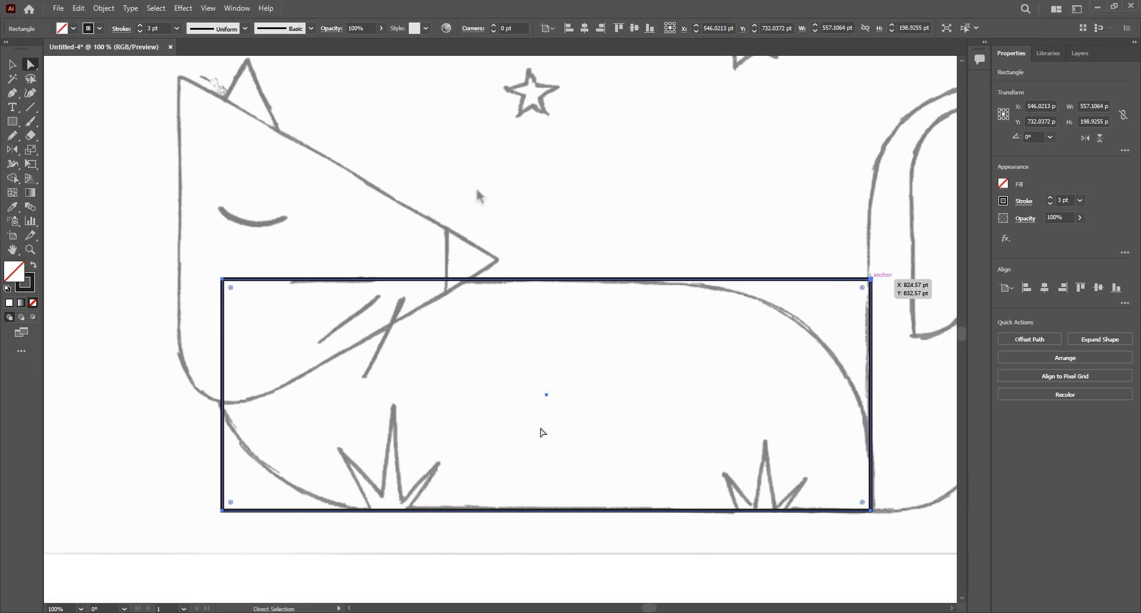
{"action": "left_click", "coordinate": [222, 511], "text": "shift"}
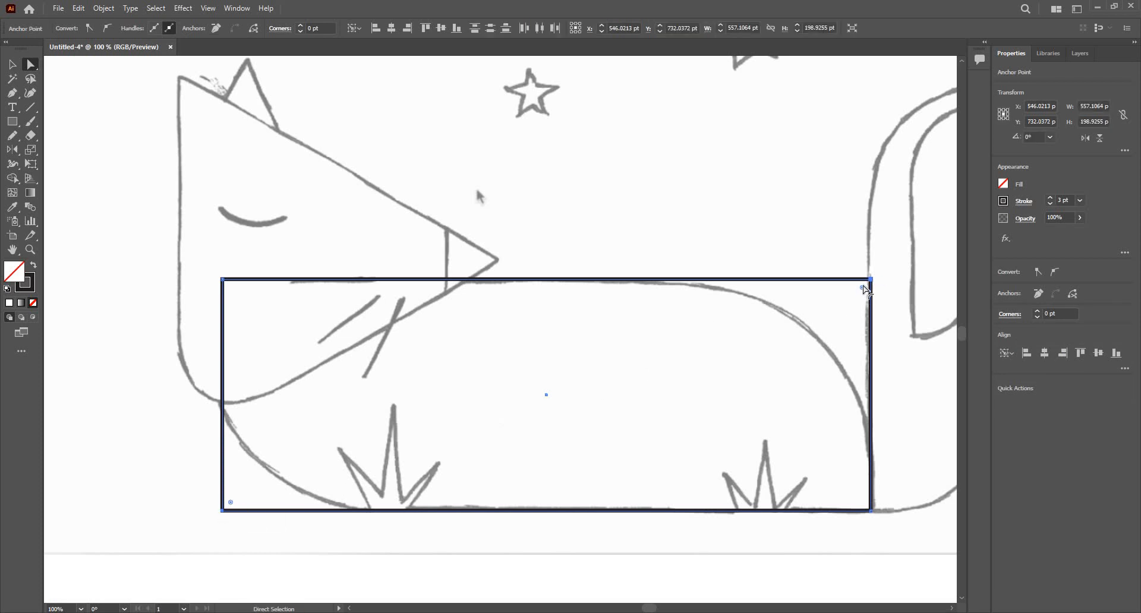
{"action": "left_click_drag", "start_coordinate": [865, 290], "coordinate": [630, 420]}
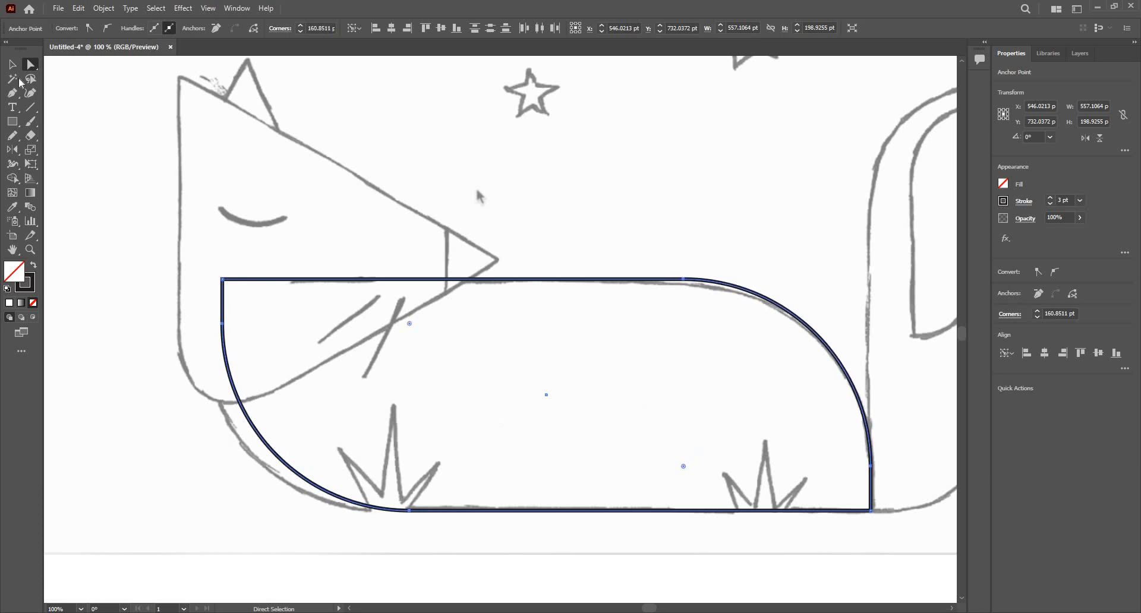
Step: Stretch the body shape's left side outward to a width of about 577 pt to match the sketched chest curve, and deselect it
{"action": "left_click", "coordinate": [12, 64]}
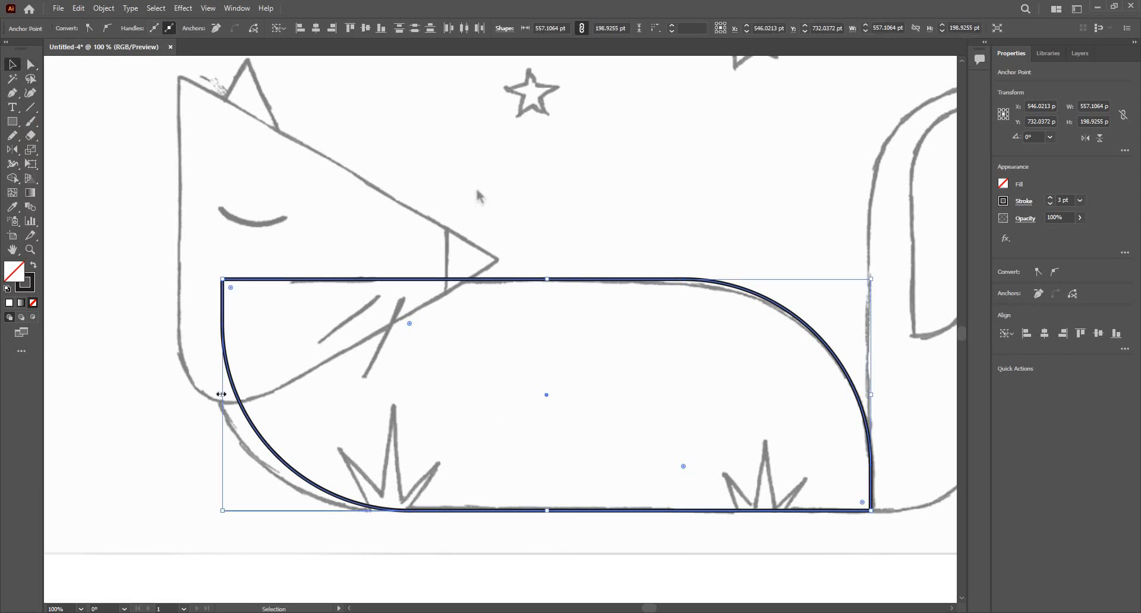
{"action": "left_click_drag", "start_coordinate": [204, 394], "coordinate": [199, 394]}
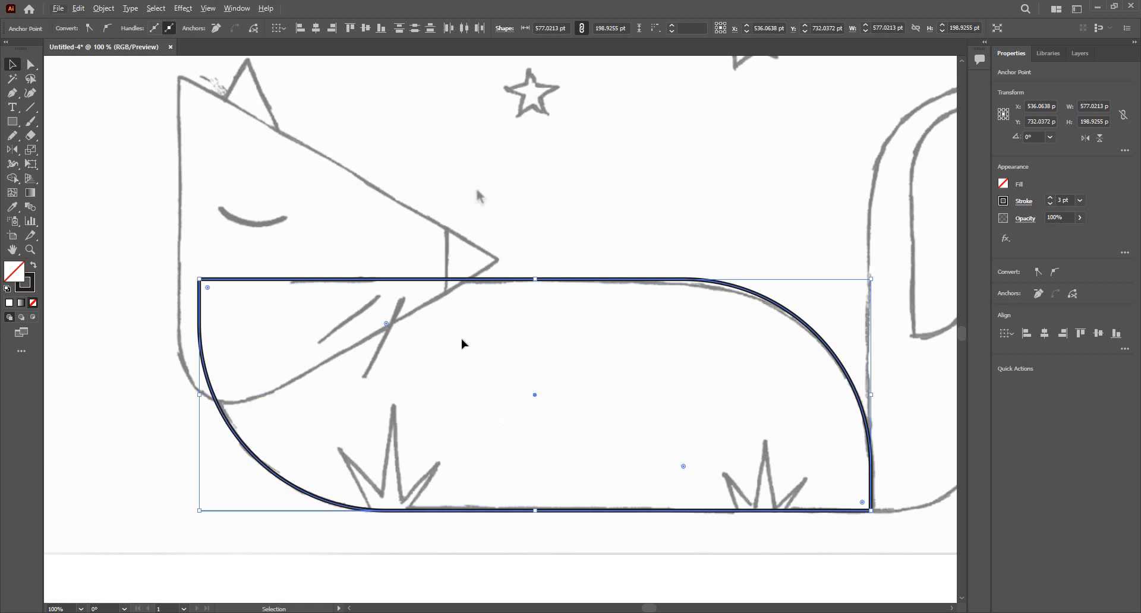
{"action": "scroll", "coordinate": [462, 344], "scroll_direction": "down", "scroll_amount": 1}
{"action": "scroll", "coordinate": [419, 326], "scroll_direction": "up", "scroll_amount": 1}
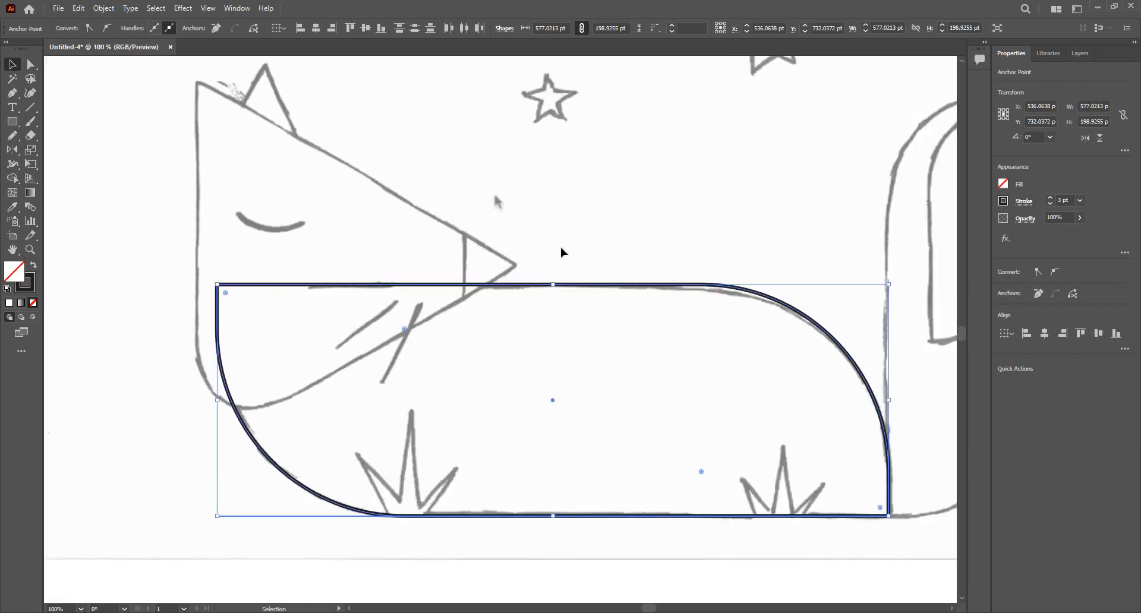
{"action": "left_click", "coordinate": [523, 252]}
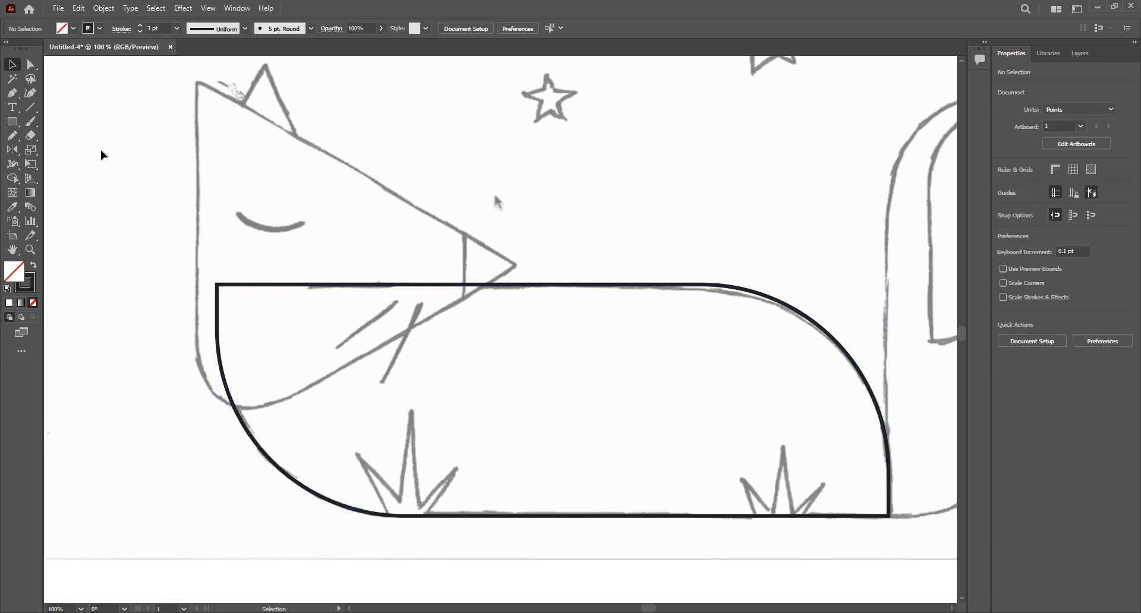
Step: Fill the body shape with the orange swatch C=0 M=50 Y=100 K=0
{"action": "left_click", "coordinate": [551, 288]}
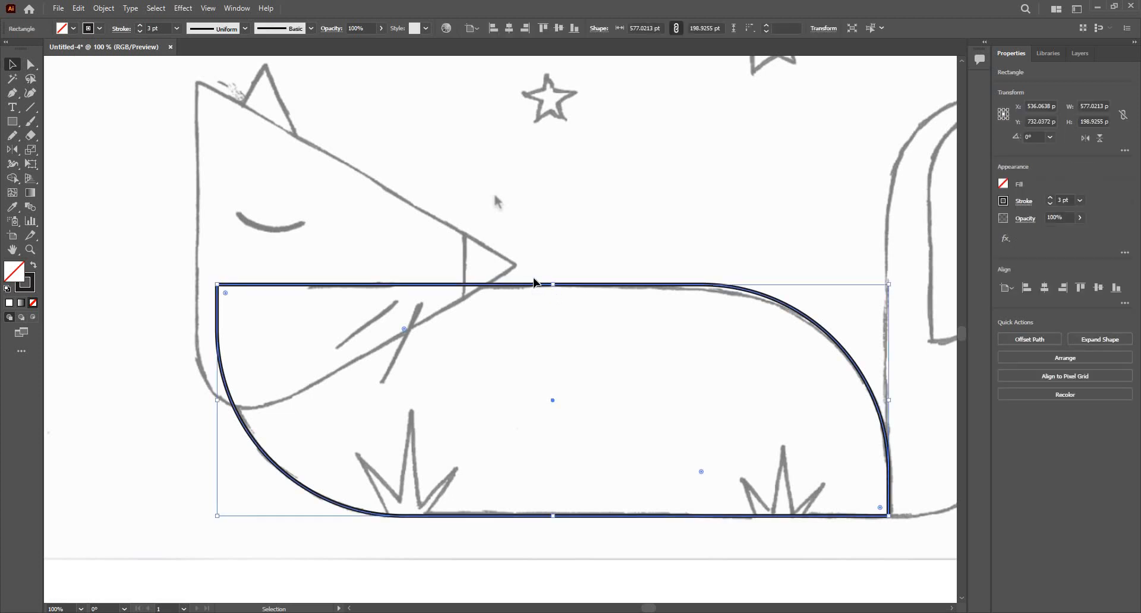
{"action": "left_click", "coordinate": [1004, 185]}
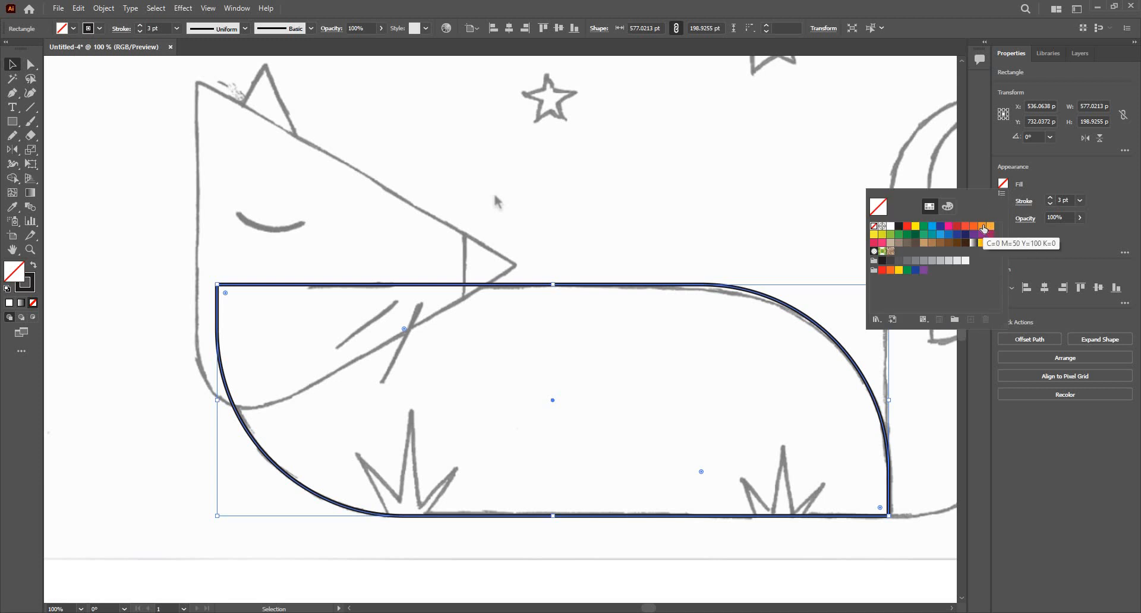
{"action": "left_click", "coordinate": [983, 227]}
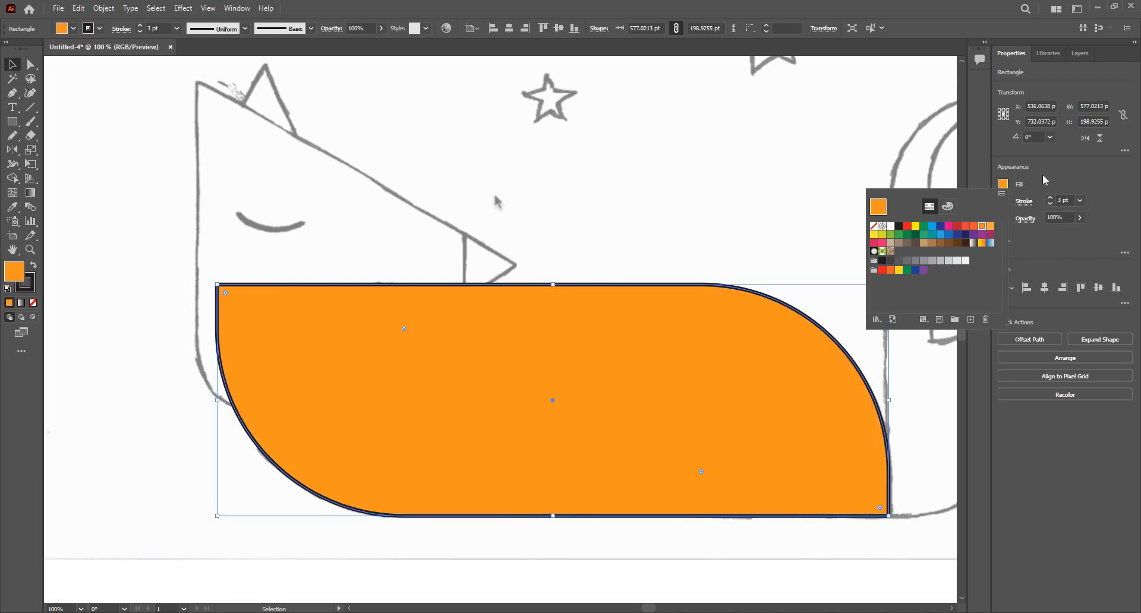
Step: Remove the body shape's stroke, deselect the shape and close the floating colour controls
{"action": "left_click", "coordinate": [1003, 202]}
{"action": "left_click", "coordinate": [1003, 202]}
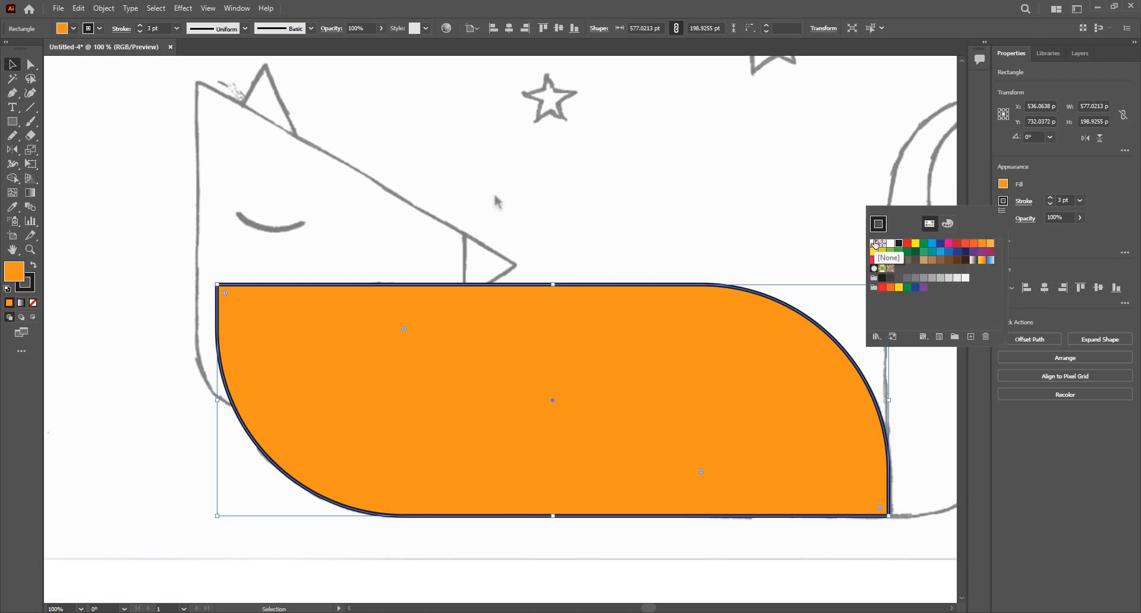
{"action": "left_click", "coordinate": [71, 288]}
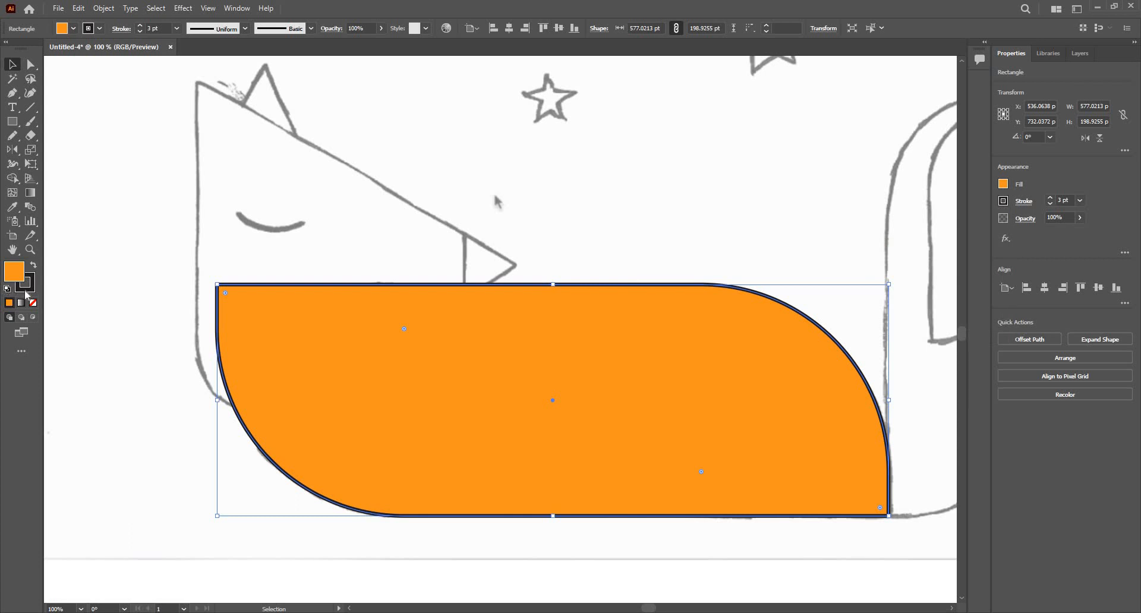
{"action": "left_click", "coordinate": [26, 289]}
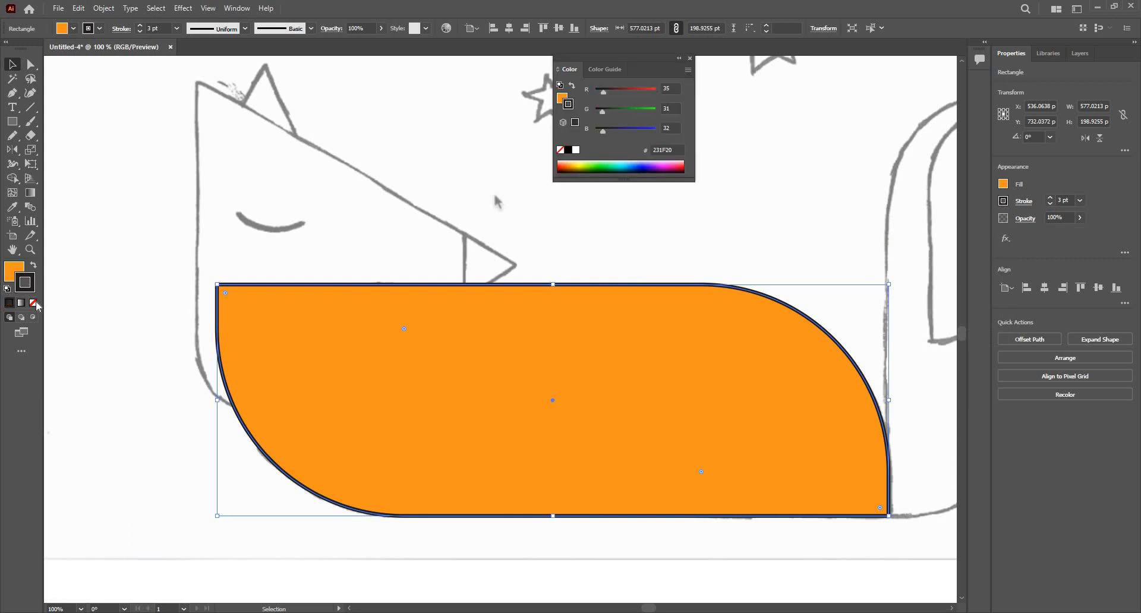
{"action": "left_click", "coordinate": [33, 303]}
{"action": "left_click", "coordinate": [140, 350]}
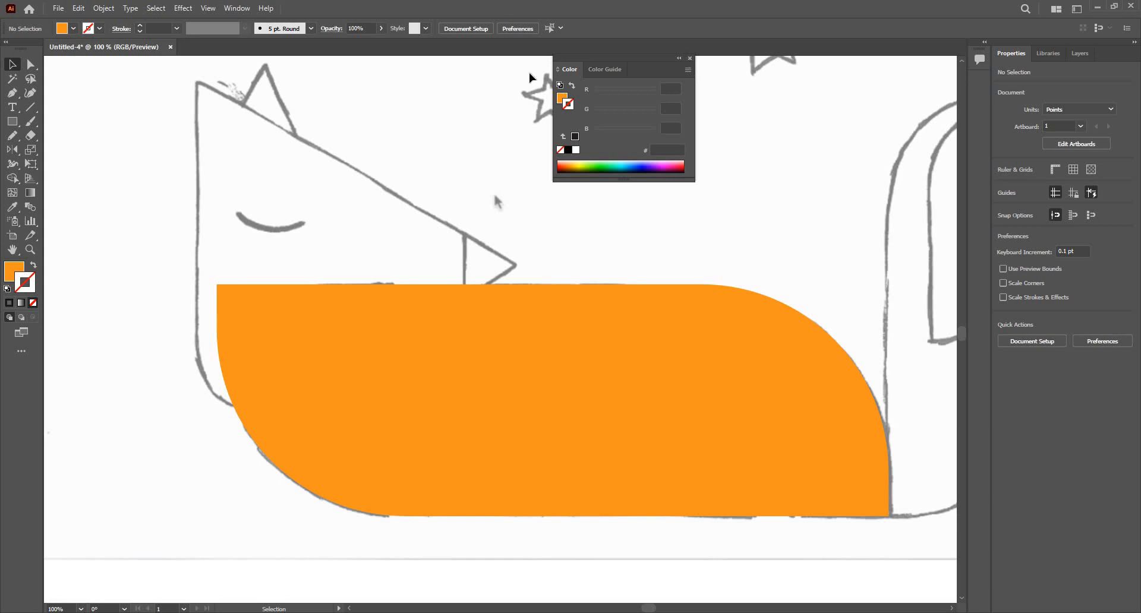
{"action": "left_click", "coordinate": [690, 58]}
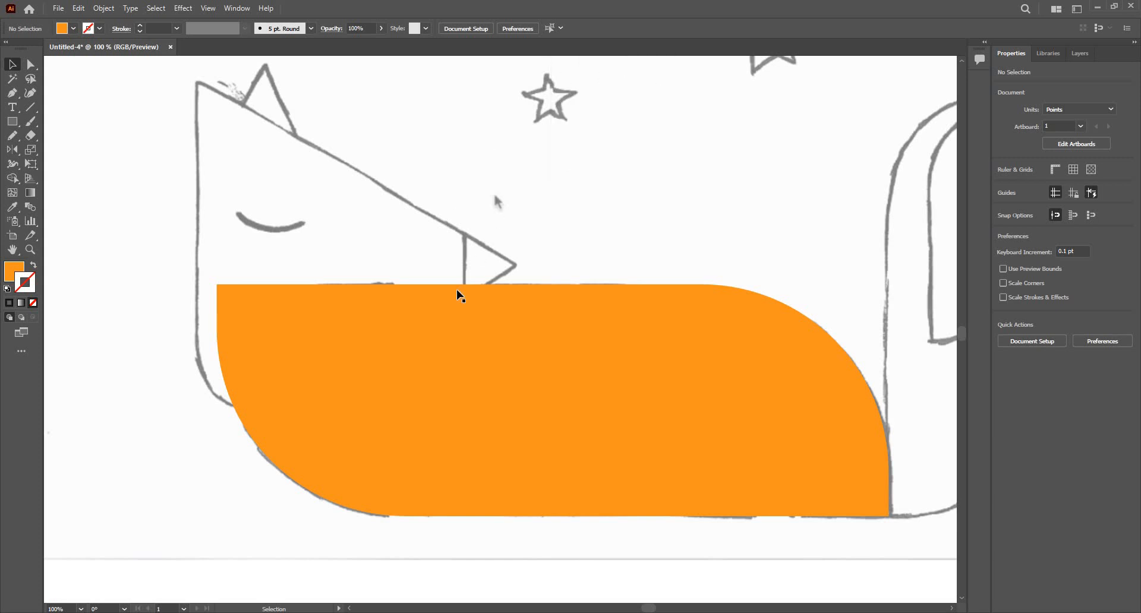
Step: Create a three-sided polygon with a radius of 128.8471 pt near the fox's head using the Polygon tool's dialog
{"action": "scroll", "coordinate": [435, 267], "scroll_direction": "down", "scroll_amount": 1}
{"action": "scroll", "coordinate": [435, 266], "scroll_direction": "up", "scroll_amount": 1}
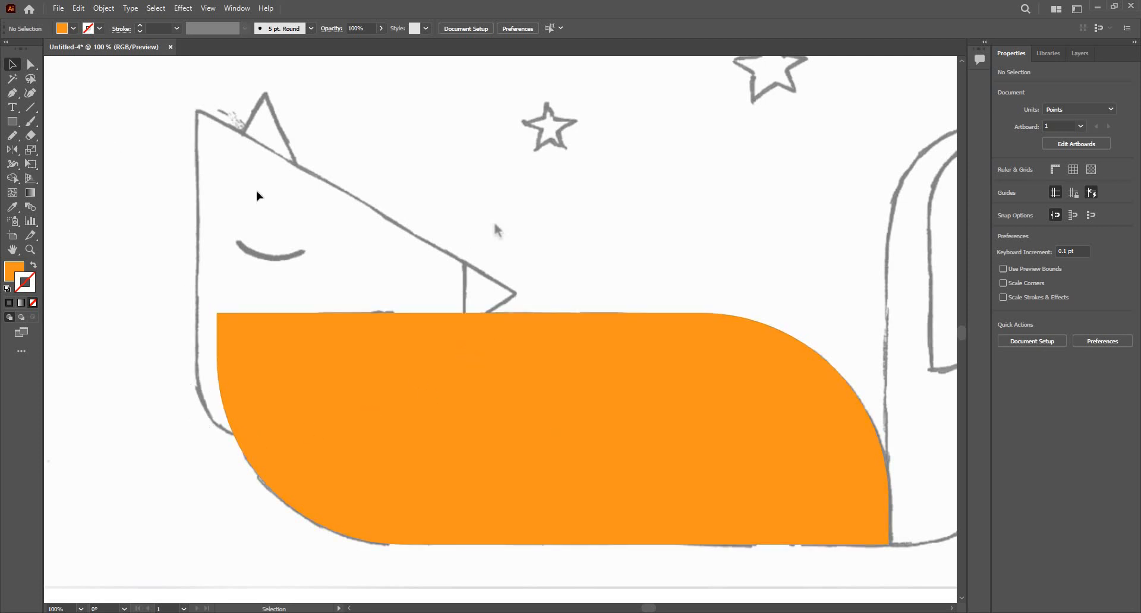
{"action": "left_click", "coordinate": [12, 121]}
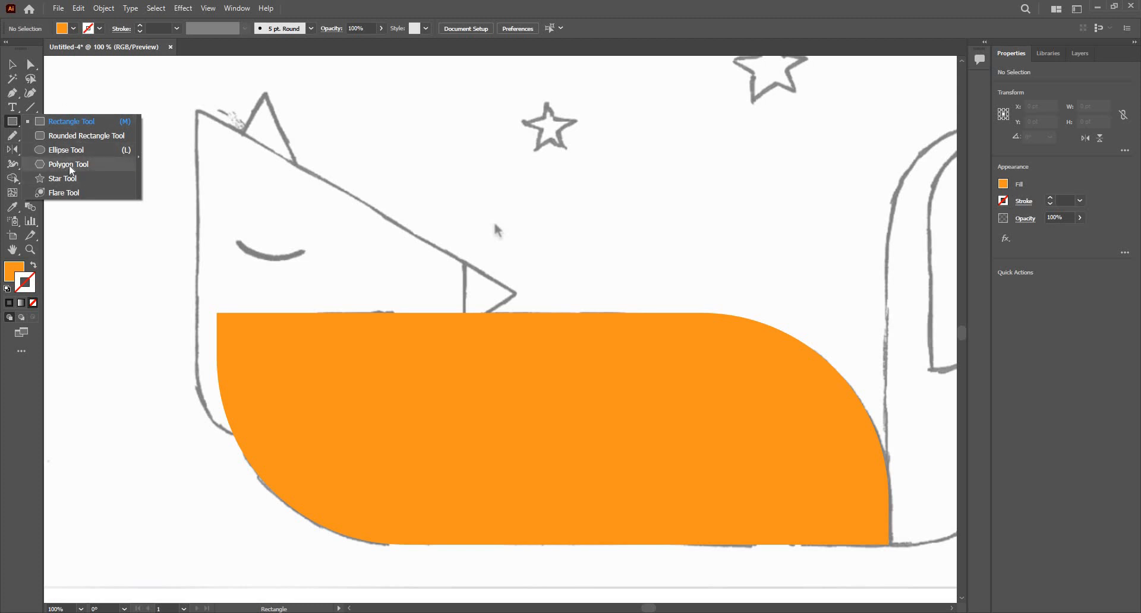
{"action": "left_click", "coordinate": [89, 164]}
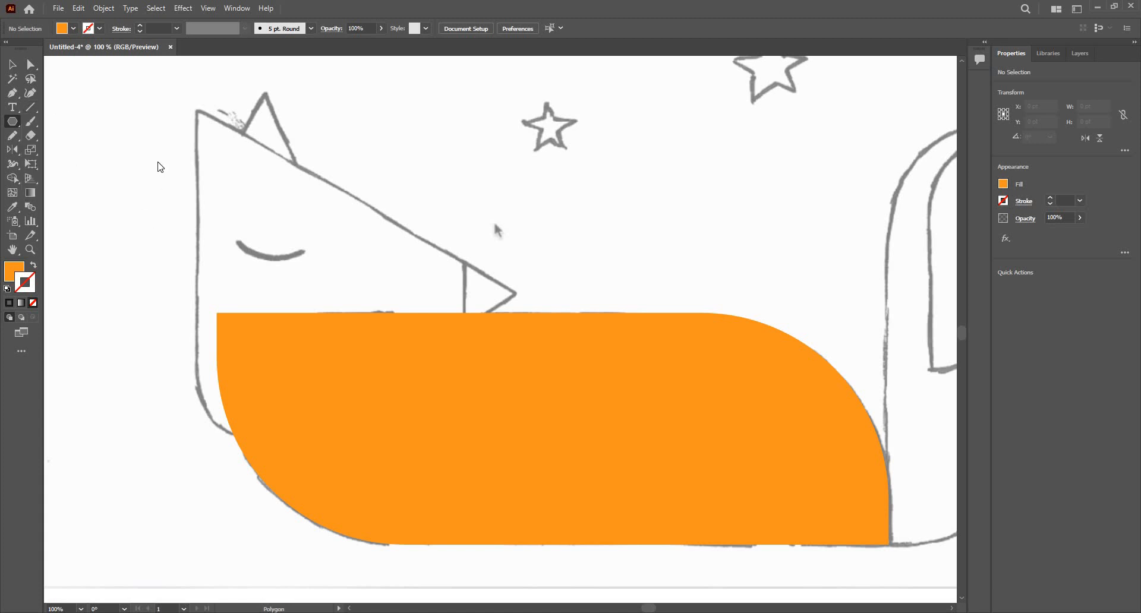
{"action": "left_click", "coordinate": [177, 189]}
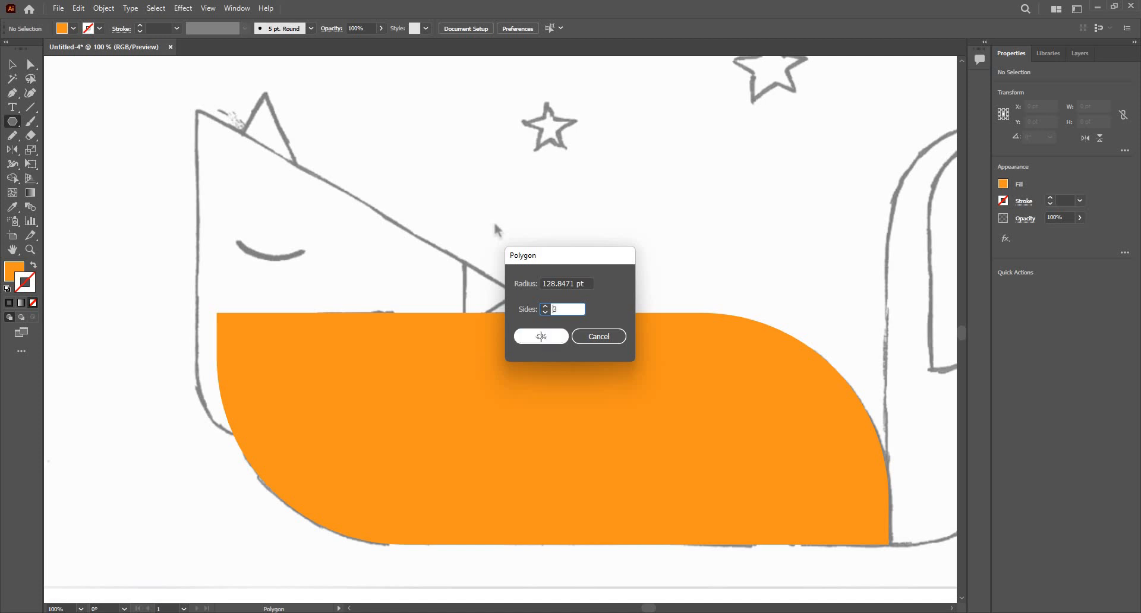
{"action": "left_click", "coordinate": [542, 339]}
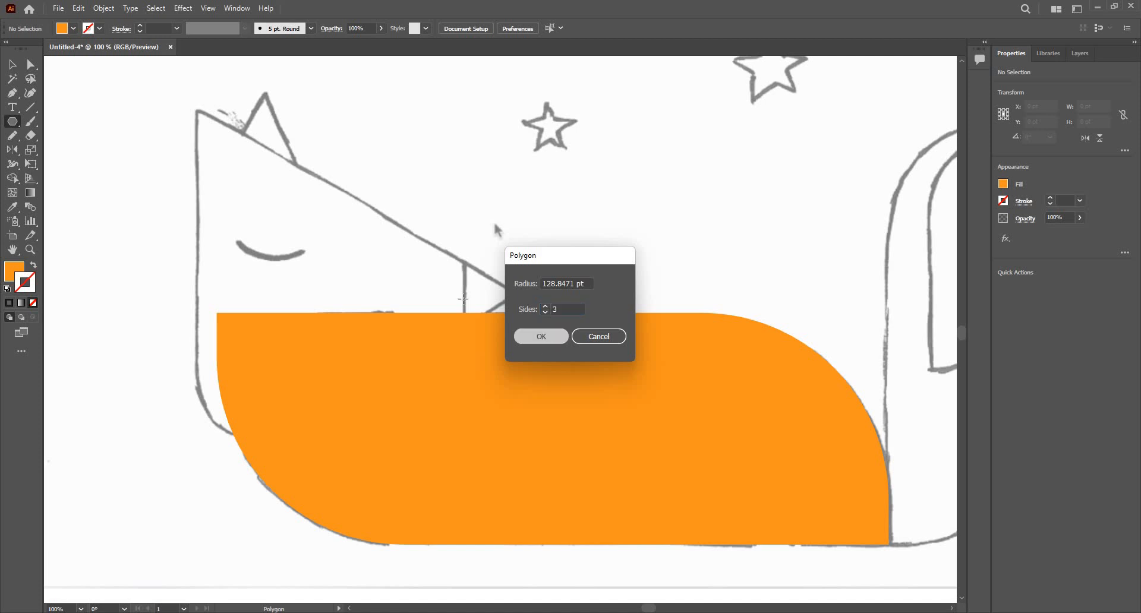
{"action": "left_click", "coordinate": [16, 131]}
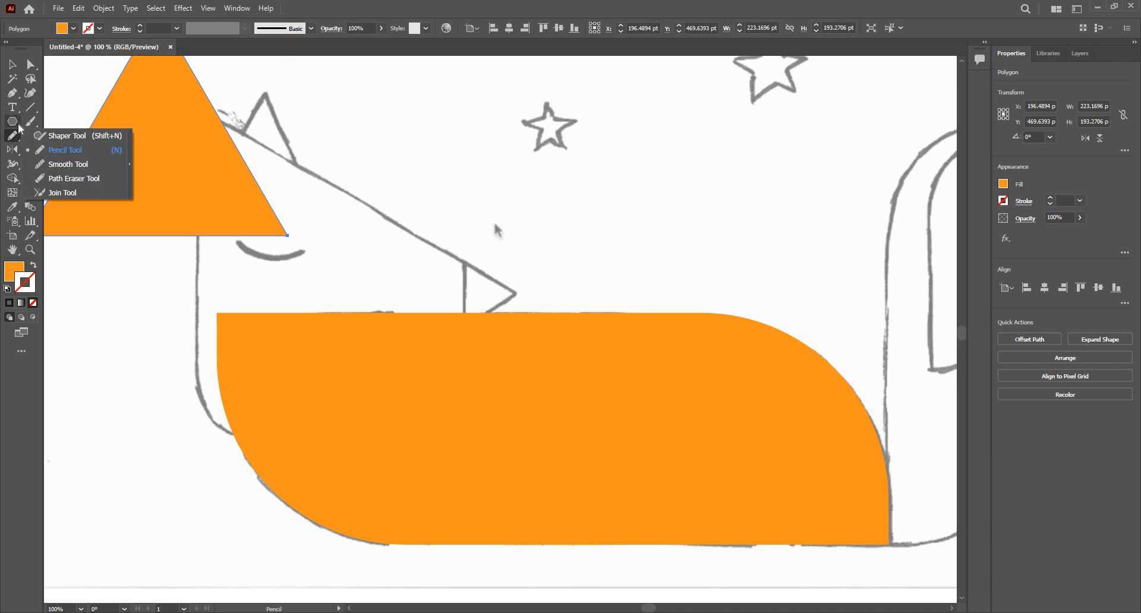
{"action": "left_click", "coordinate": [18, 123]}
{"action": "left_click", "coordinate": [19, 123]}
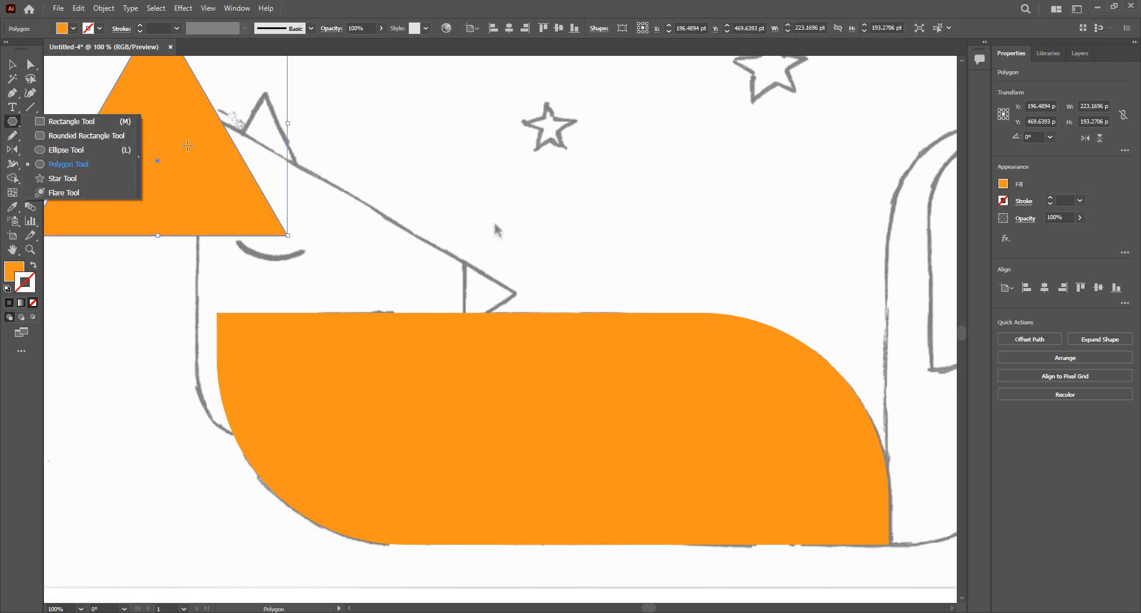
{"action": "left_click", "coordinate": [189, 178]}
Step: Rotate the orange triangle to 270° and position its vertical edge along the back of the sketched fox head
{"action": "key", "text": "v"}
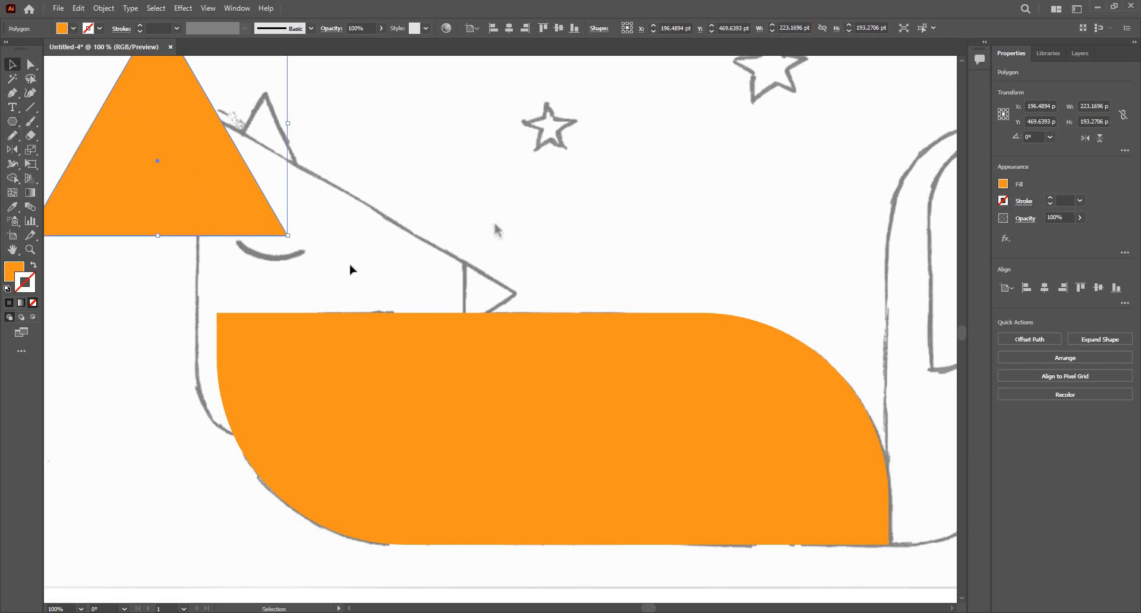
{"action": "left_click_drag", "start_coordinate": [229, 189], "coordinate": [298, 196]}
{"action": "key", "text": "ctrl+minus"}
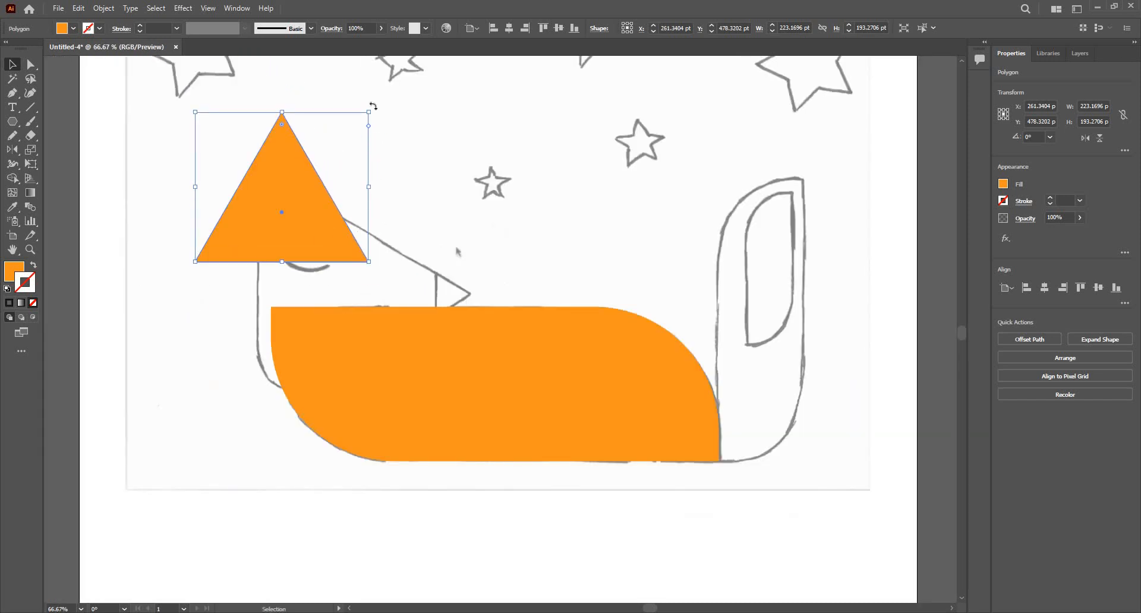
{"action": "left_click_drag", "start_coordinate": [374, 129], "coordinate": [395, 180]}
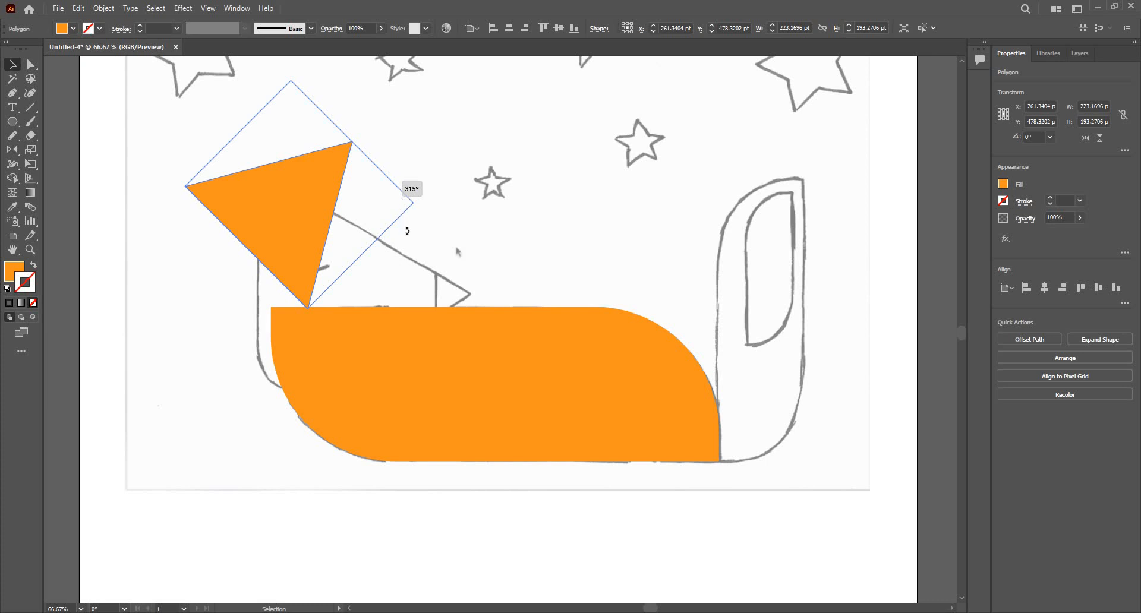
{"action": "left_click_drag", "start_coordinate": [407, 232], "coordinate": [411, 275]}
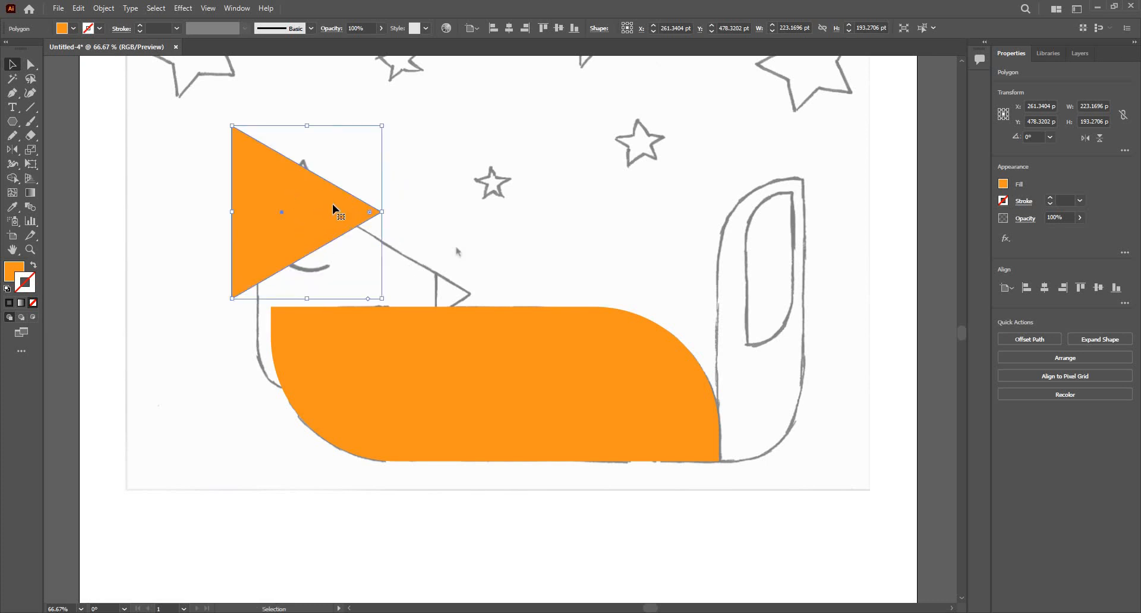
{"action": "left_click_drag", "start_coordinate": [333, 208], "coordinate": [484, 241]}
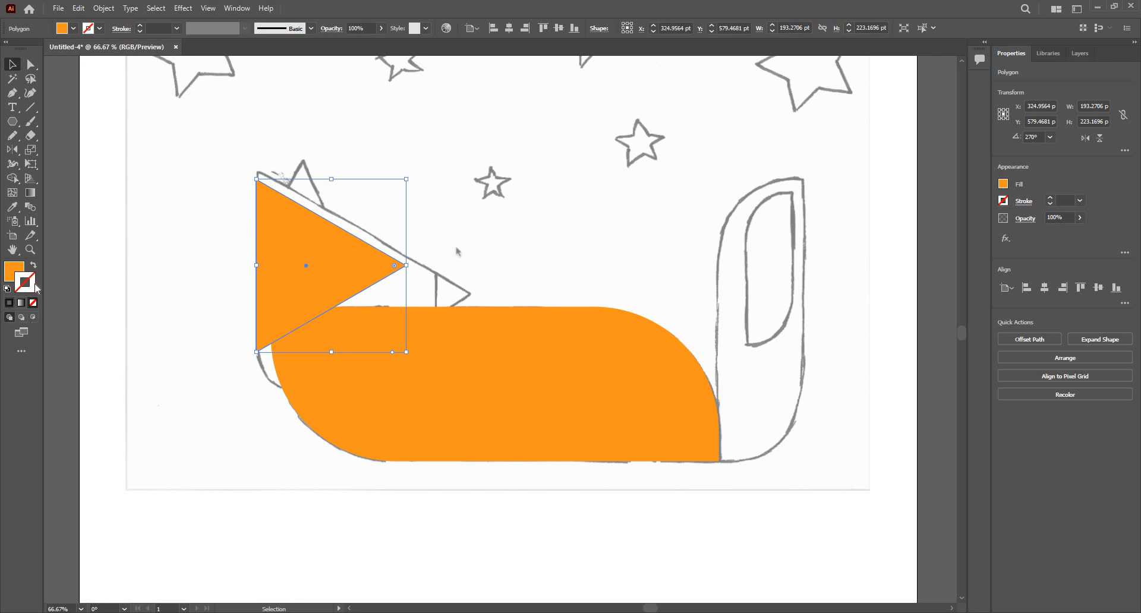
Step: Give the head triangle a 1 pt black stroke, remove its fill and close the floating colour controls
{"action": "left_click", "coordinate": [8, 303]}
{"action": "left_click", "coordinate": [11, 272]}
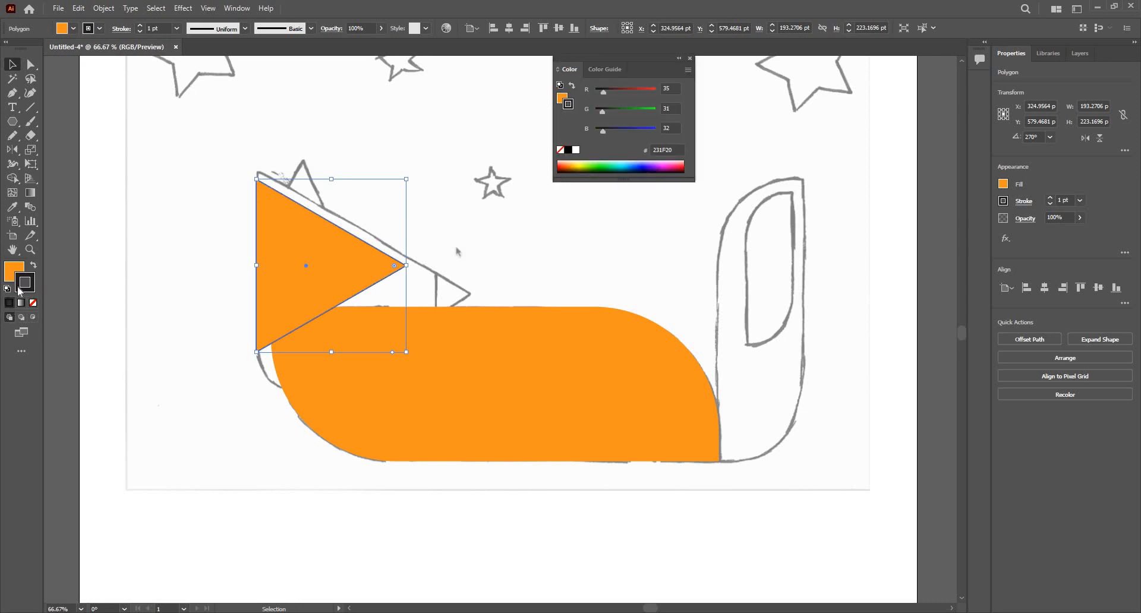
{"action": "left_click", "coordinate": [34, 304]}
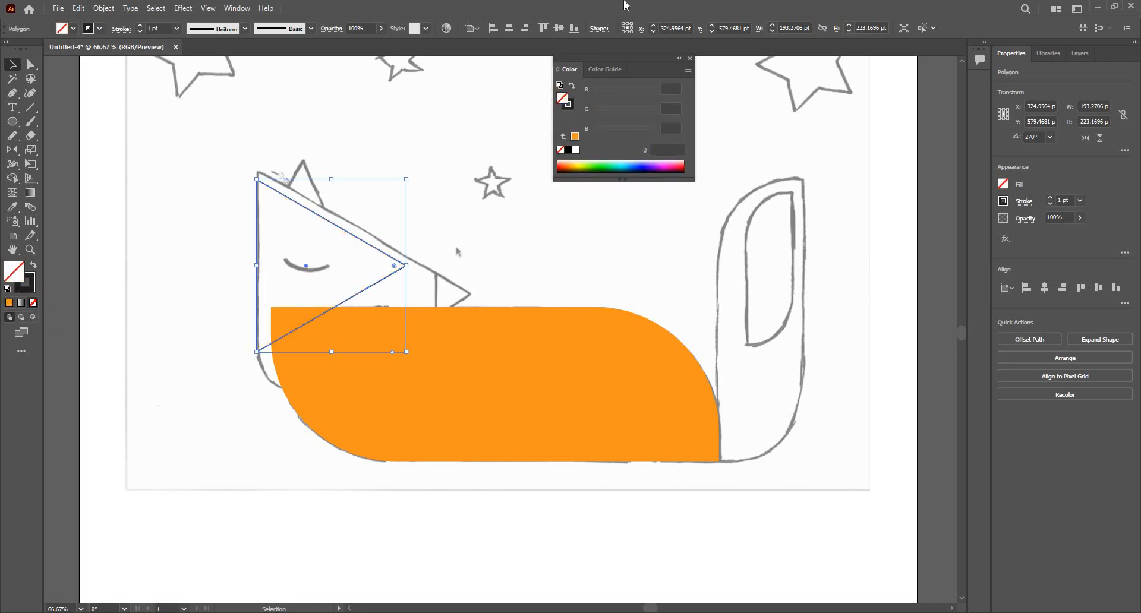
{"action": "left_click", "coordinate": [692, 59]}
Step: Scale and reposition the head triangle to about 274 × 316 pt, matching the sketched head's top corner and nose tip
{"action": "scroll", "coordinate": [379, 304], "scroll_direction": "up", "scroll_amount": 2}
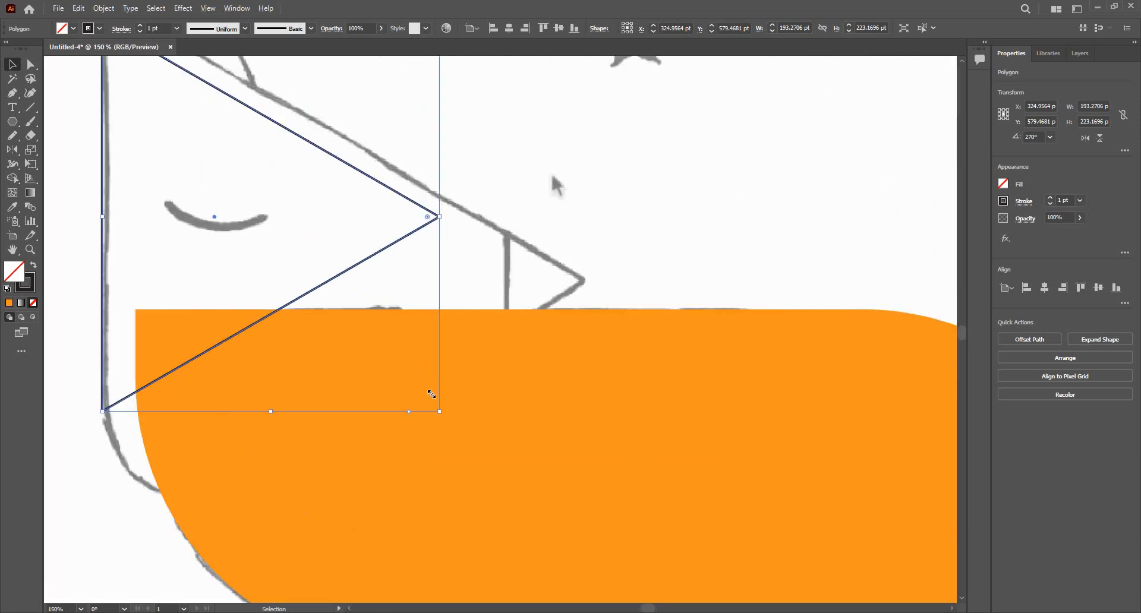
{"action": "scroll", "coordinate": [431, 394], "scroll_direction": "down", "scroll_amount": 1}
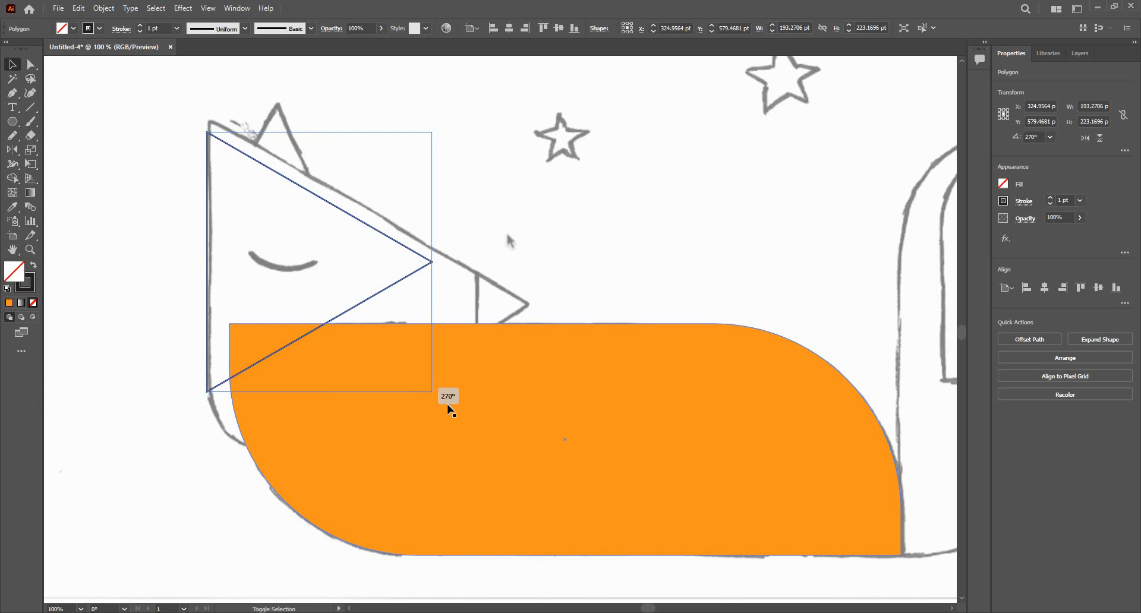
{"action": "mouse_move", "coordinate": [434, 395]}
{"action": "left_mouse_down"}
{"action": "mouse_move", "coordinate": [568, 501]}
{"action": "mouse_move", "coordinate": [606, 300]}
{"action": "mouse_move", "coordinate": [716, 508]}
{"action": "mouse_move", "coordinate": [336, 387]}
{"action": "mouse_move", "coordinate": [377, 374]}
{"action": "mouse_move", "coordinate": [434, 390]}
{"action": "left_mouse_up"}
{"action": "left_click_drag", "start_coordinate": [435, 395], "coordinate": [572, 485]}
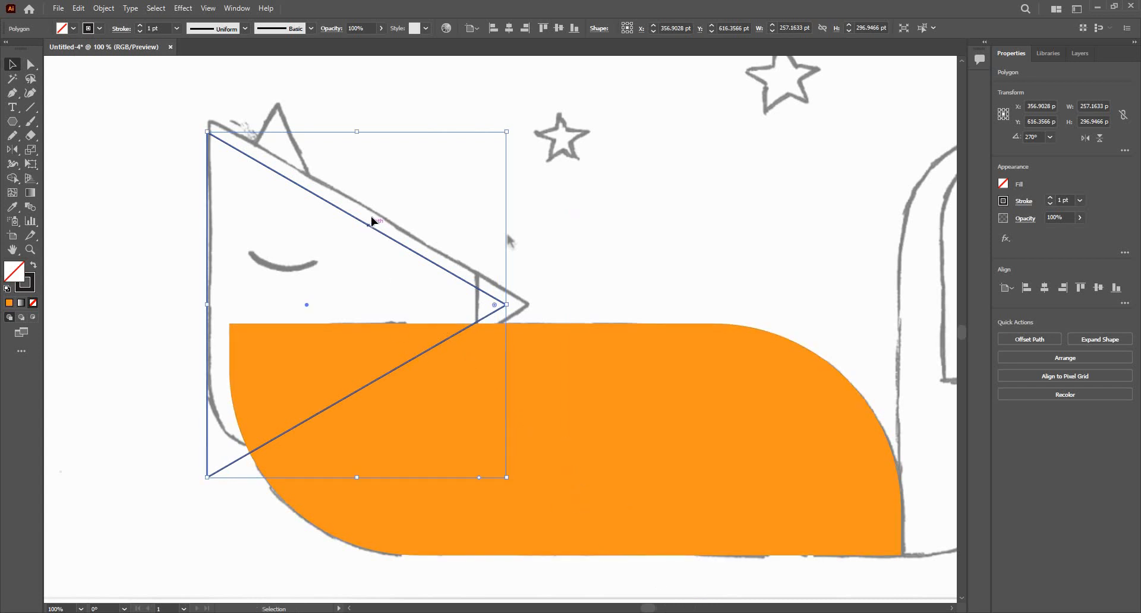
{"action": "left_click_drag", "start_coordinate": [372, 221], "coordinate": [375, 211]}
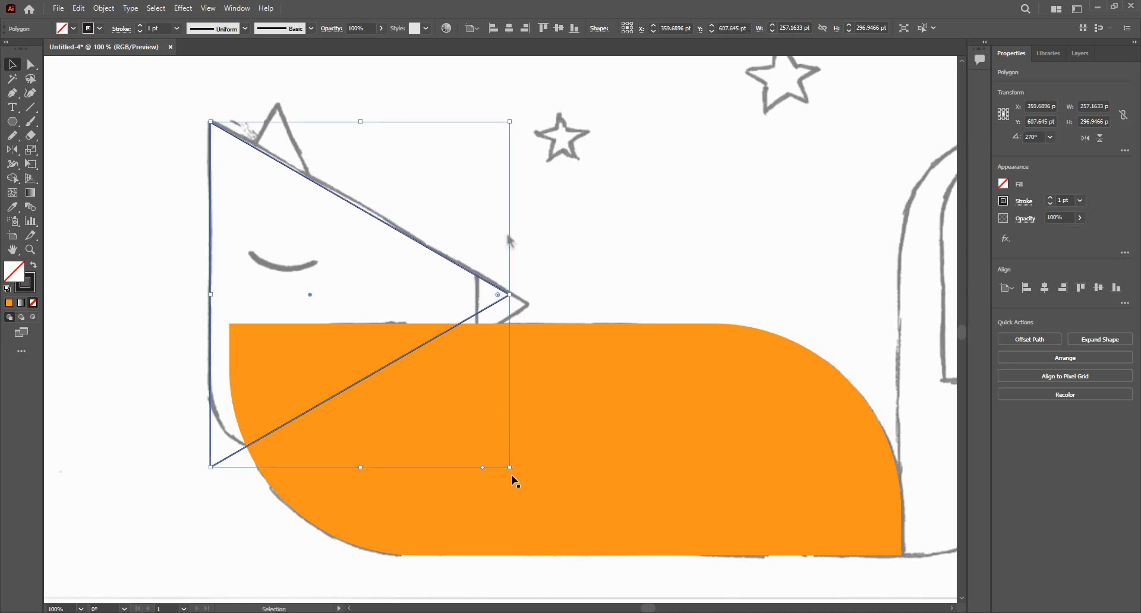
{"action": "left_click_drag", "start_coordinate": [510, 468], "coordinate": [538, 484]}
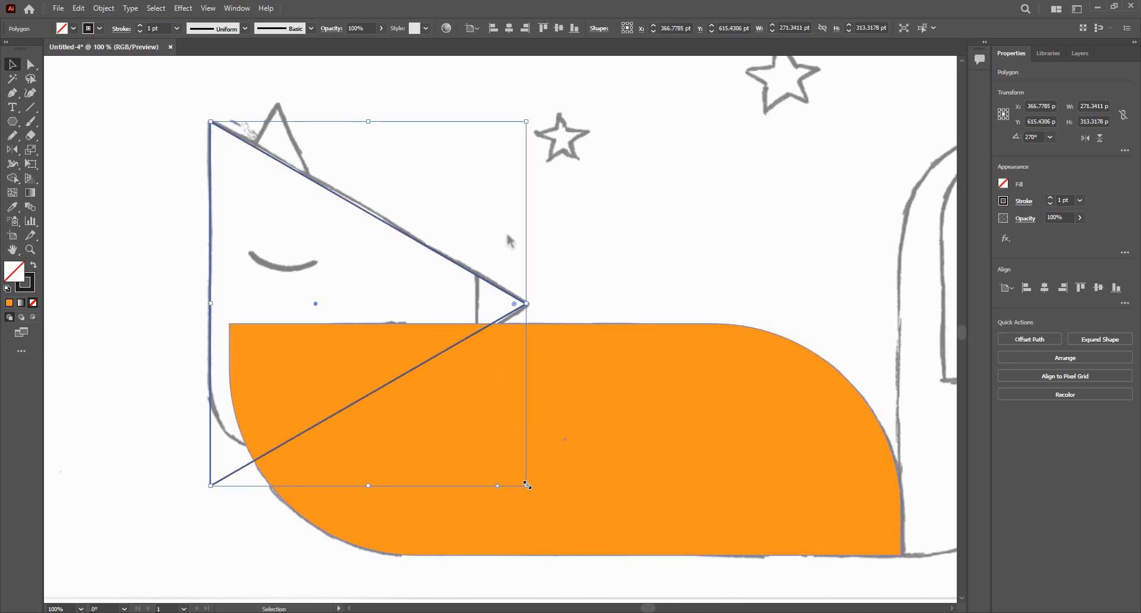
{"action": "left_click_drag", "start_coordinate": [526, 486], "coordinate": [539, 498]}
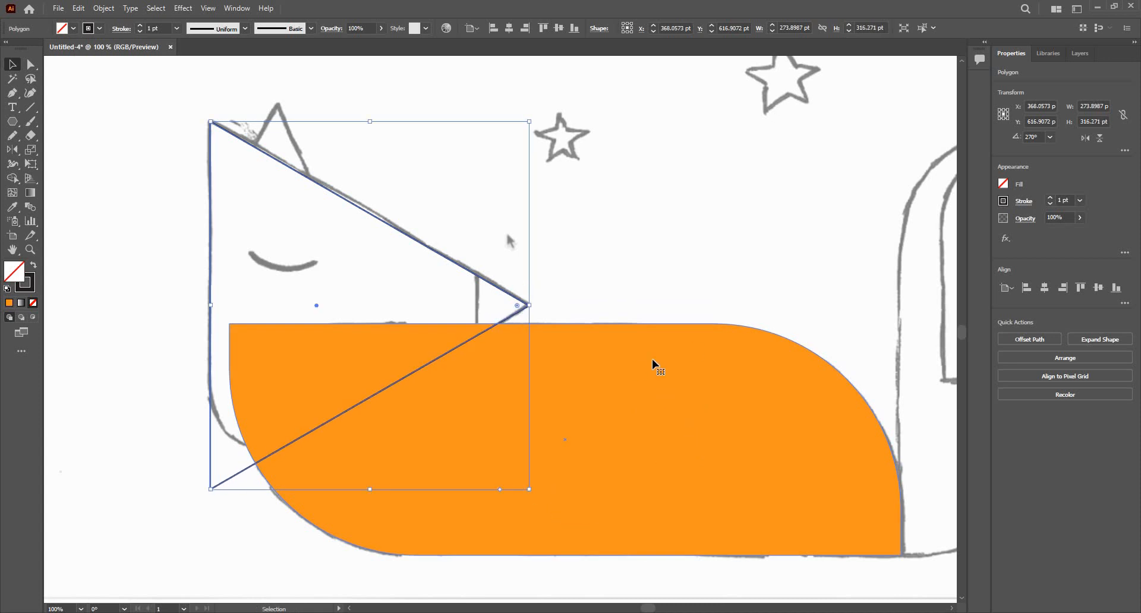
Step: Round only the head triangle's lower corner to a radius of about 48 pt, following the sketched cheek
{"action": "left_click", "coordinate": [565, 331]}
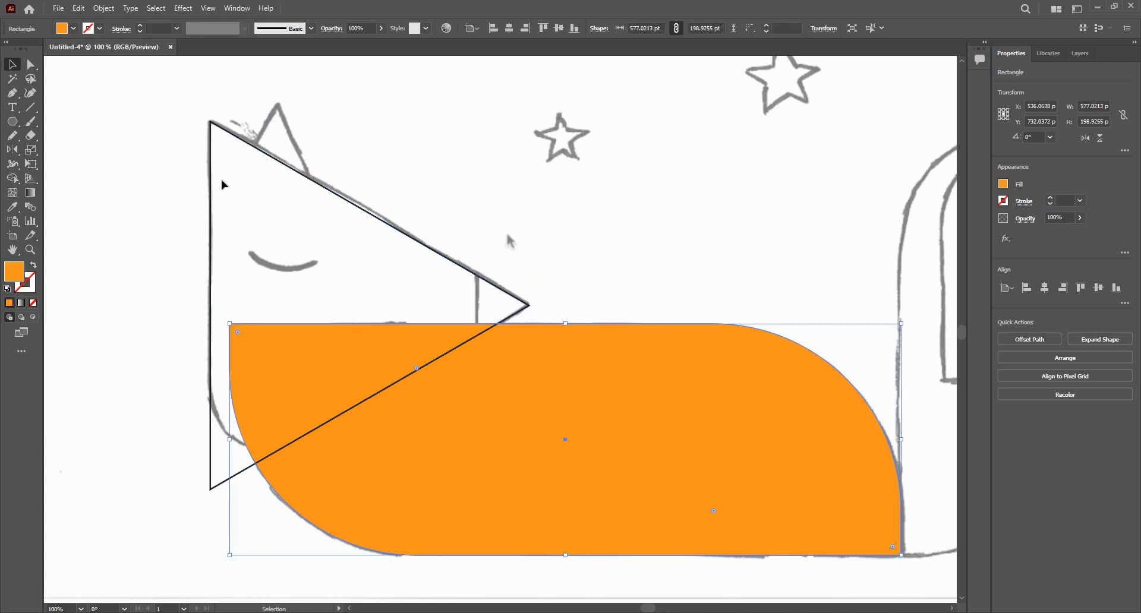
{"action": "left_click", "coordinate": [246, 145]}
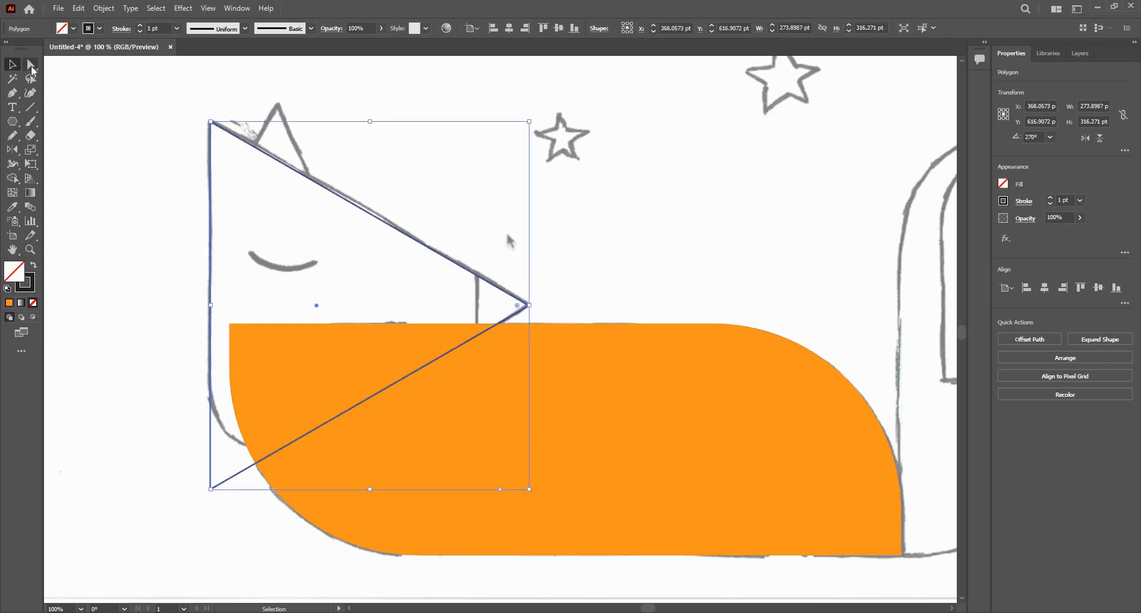
{"action": "left_click", "coordinate": [32, 67]}
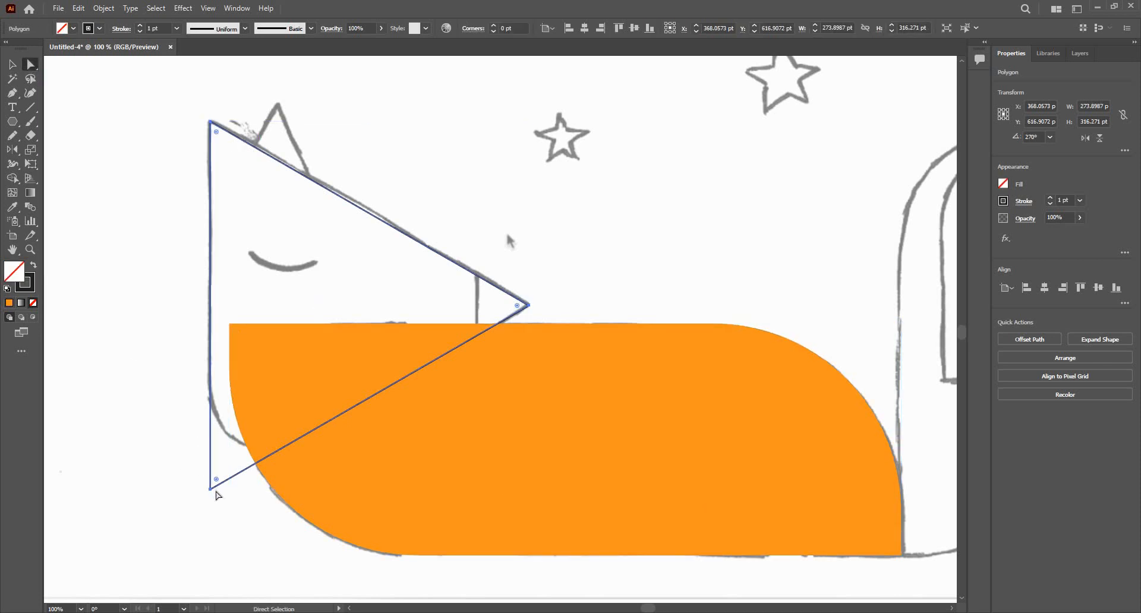
{"action": "left_click", "coordinate": [210, 489]}
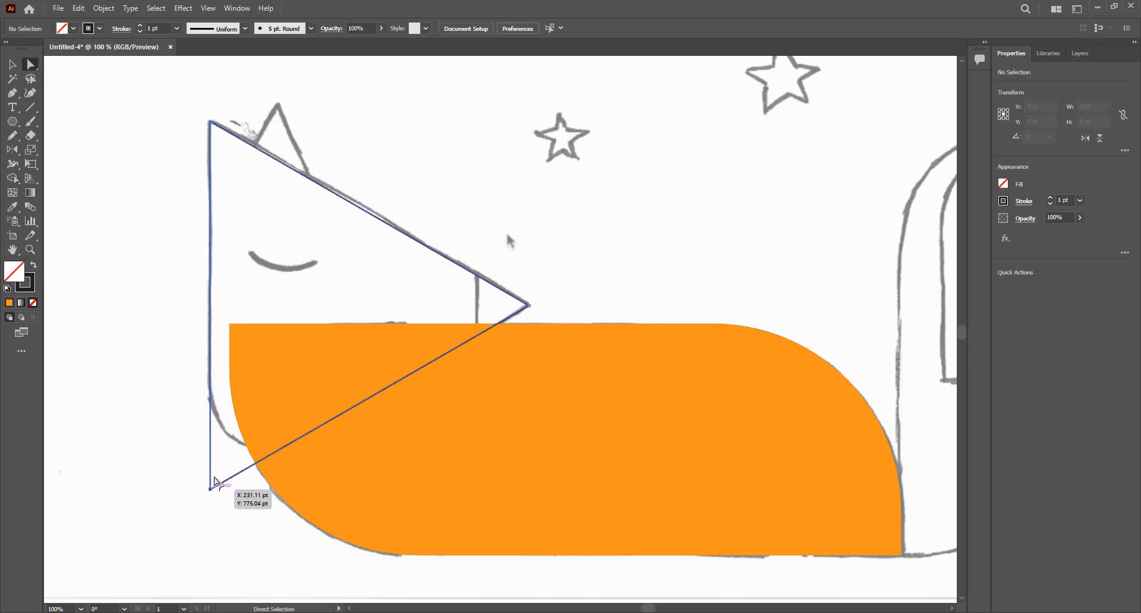
{"action": "left_click_drag", "start_coordinate": [244, 421], "coordinate": [247, 380]}
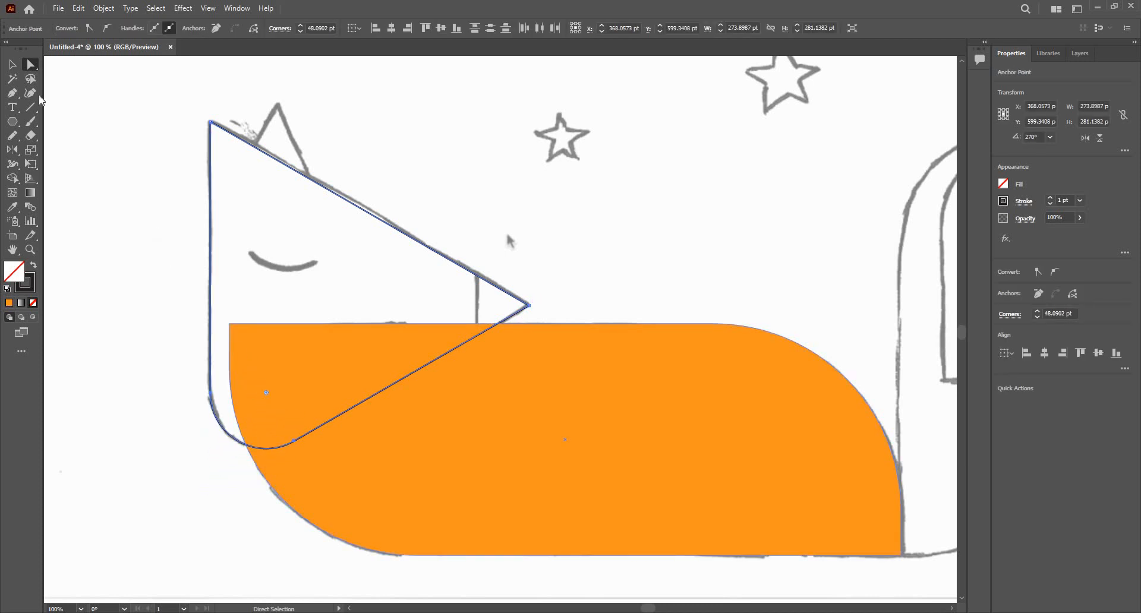
Step: Fill the head shape with a lighter orange swatch than the body, remove its stroke and deselect it
{"action": "left_click", "coordinate": [12, 64]}
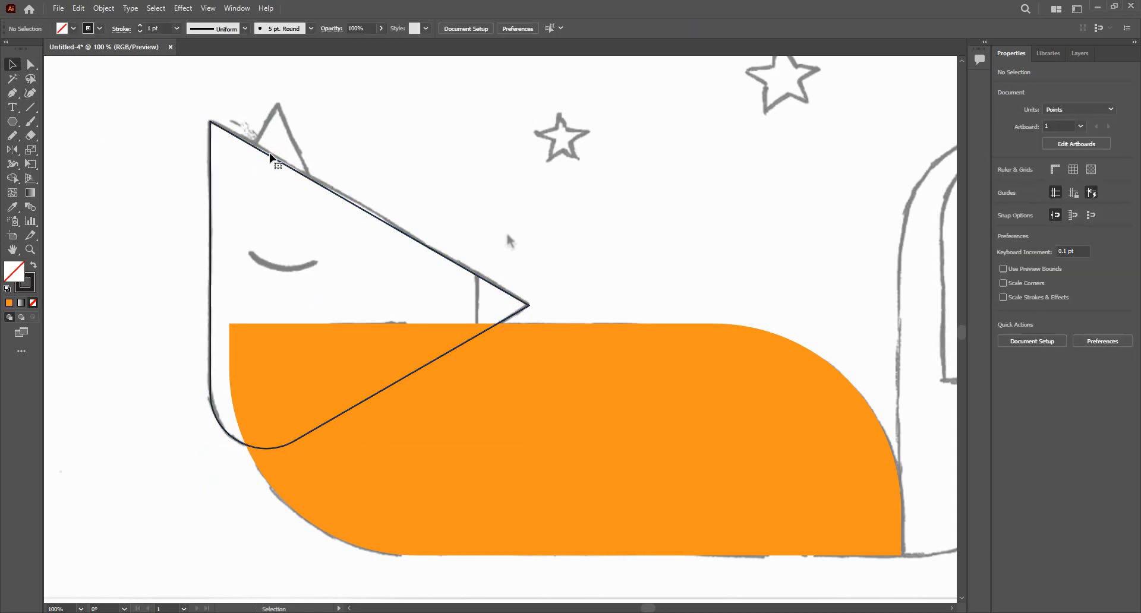
{"action": "left_click", "coordinate": [271, 156]}
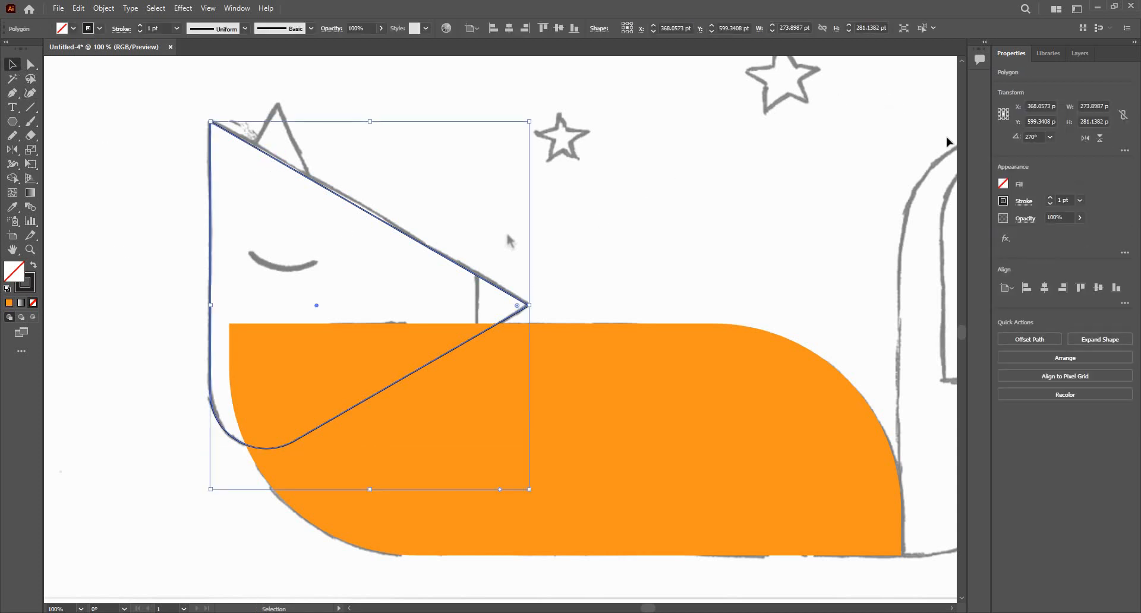
{"action": "left_click", "coordinate": [1005, 184]}
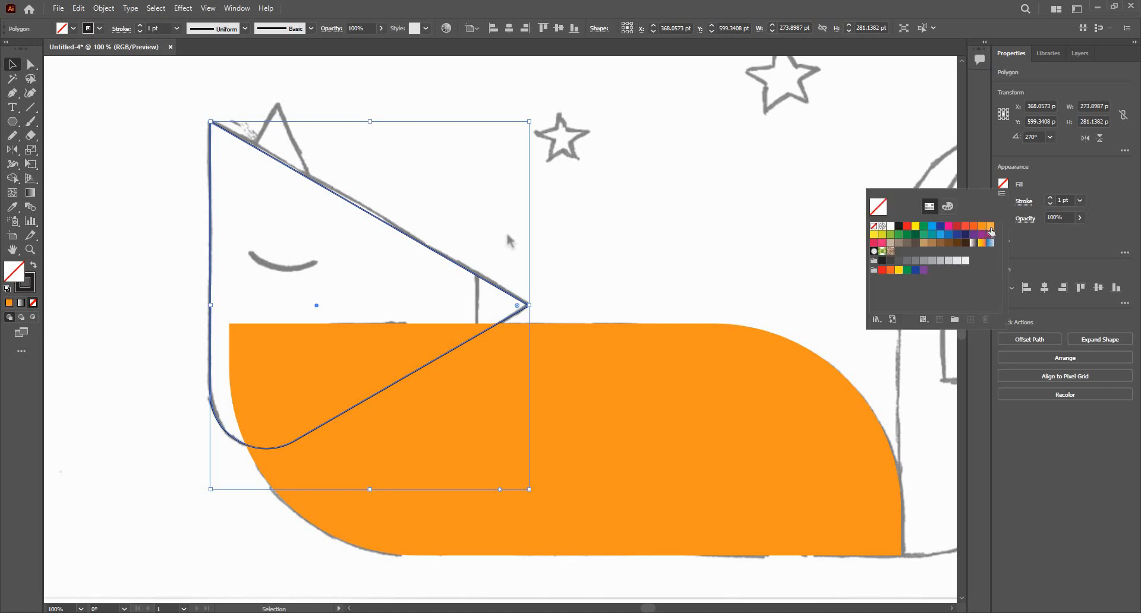
{"action": "left_click", "coordinate": [990, 227]}
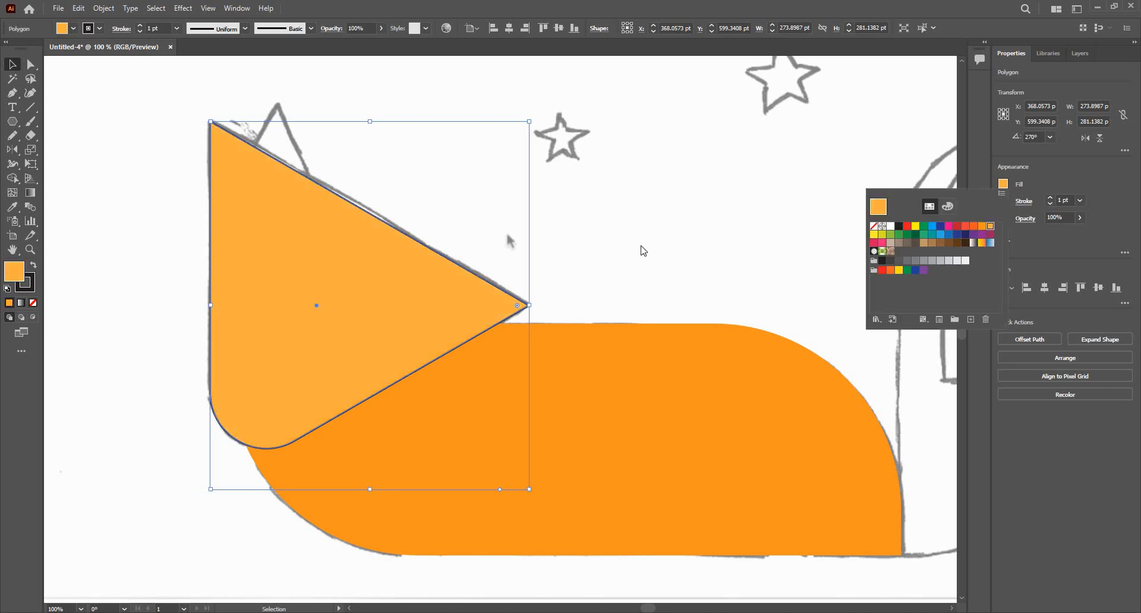
{"action": "left_click", "coordinate": [487, 315]}
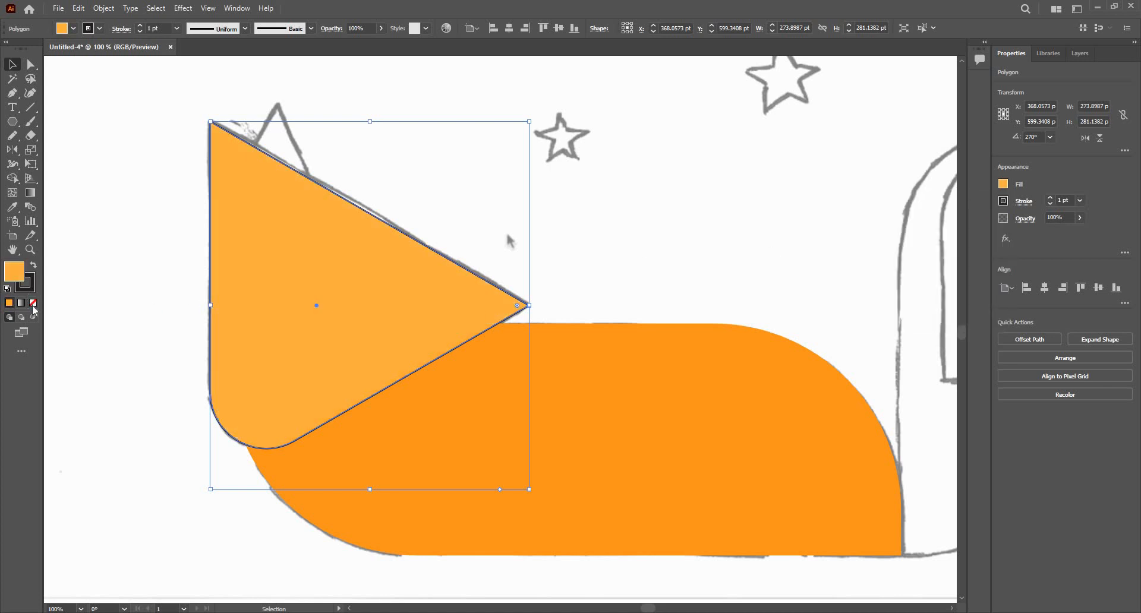
{"action": "left_click", "coordinate": [349, 197]}
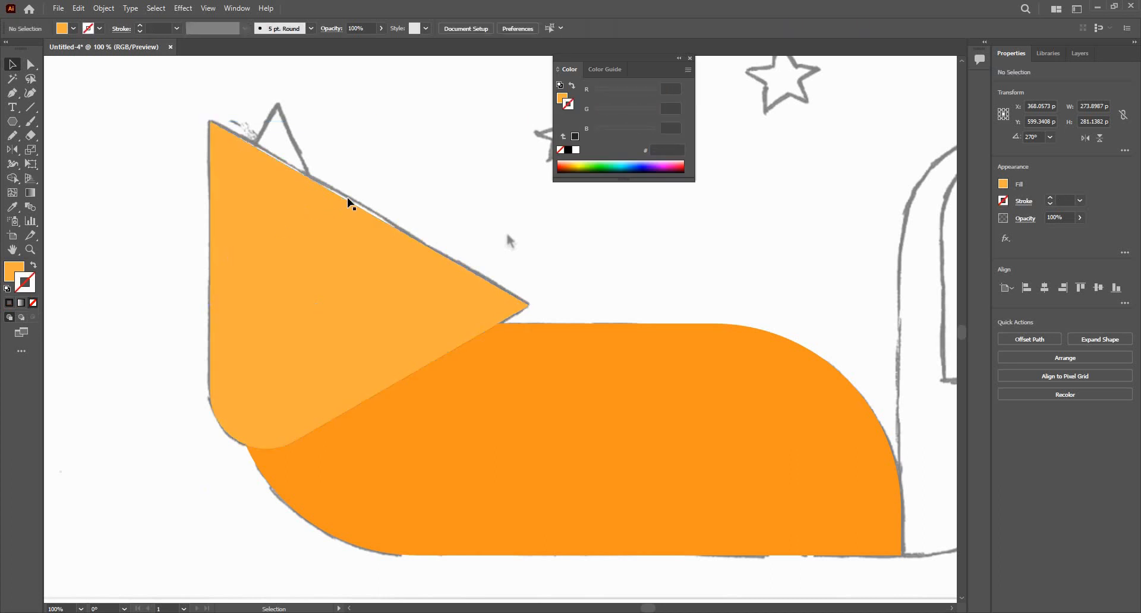
Step: Move the head shape horizontally to the left, to an X position of about 170 pt, uncovering the sketched face and nose
{"action": "scroll", "coordinate": [350, 197], "scroll_direction": "up", "scroll_amount": 1}
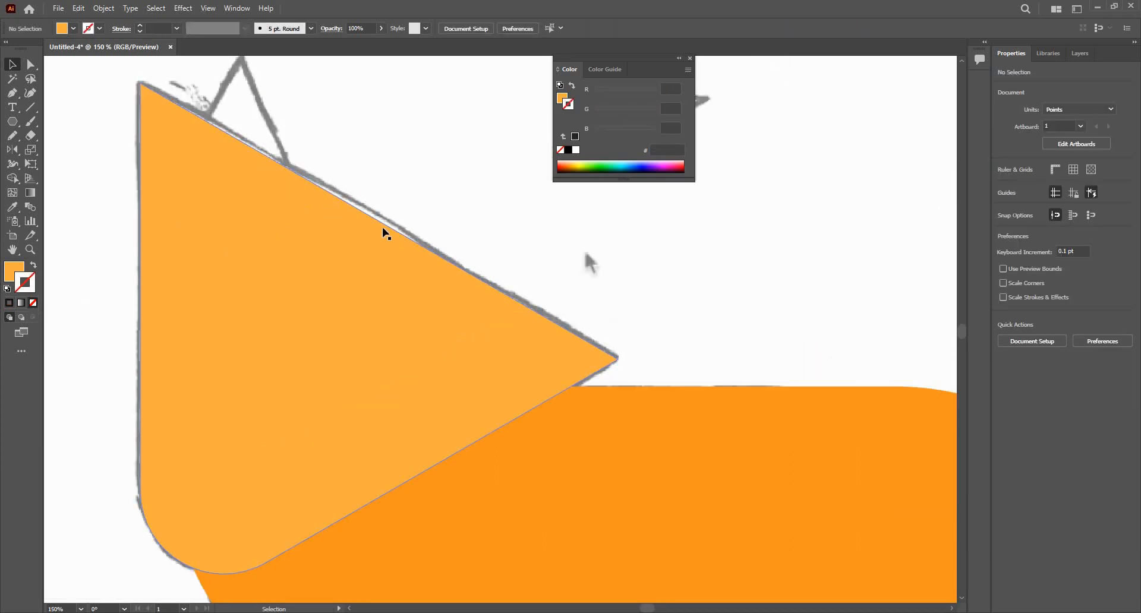
{"action": "scroll", "coordinate": [383, 232], "scroll_direction": "down", "scroll_amount": 1}
{"action": "left_click", "coordinate": [428, 296]}
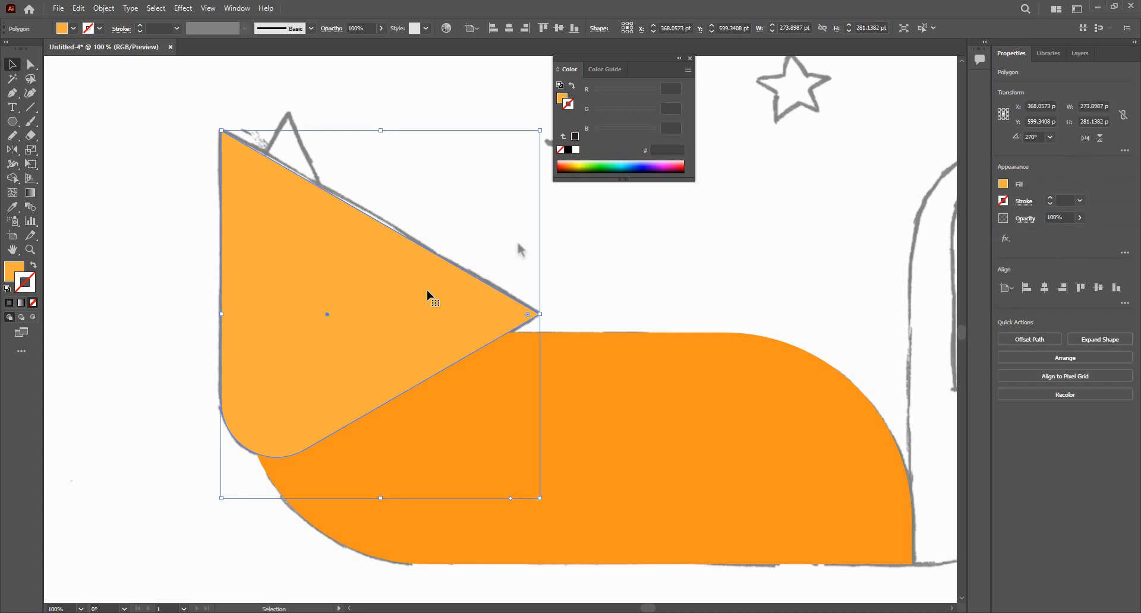
{"action": "scroll", "coordinate": [566, 299], "scroll_direction": "down", "scroll_amount": 1}
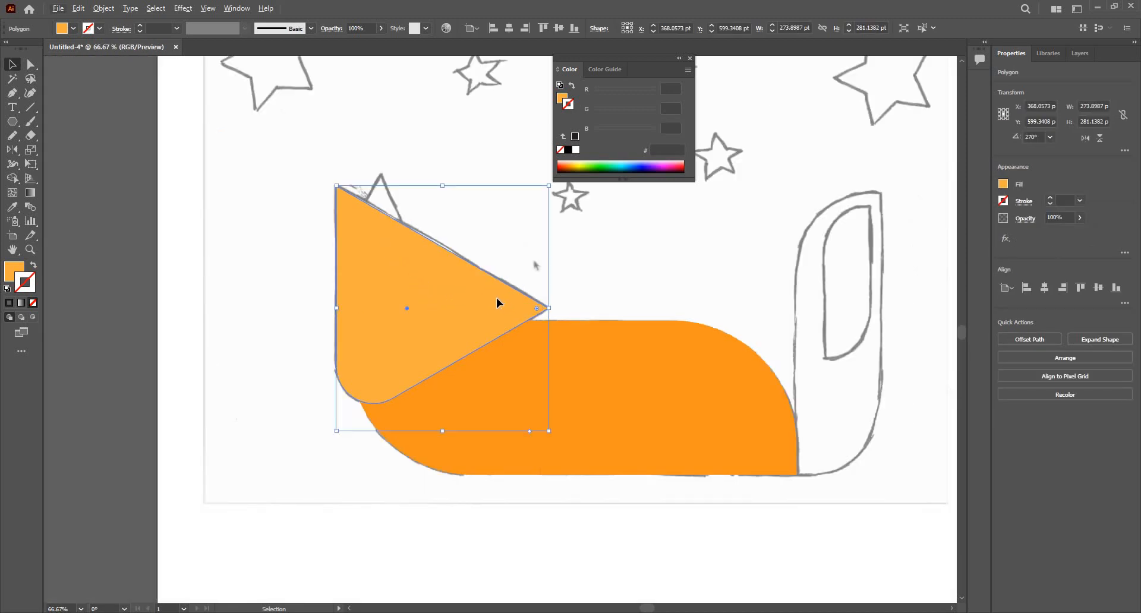
{"action": "left_click_drag", "start_coordinate": [417, 306], "coordinate": [263, 306]}
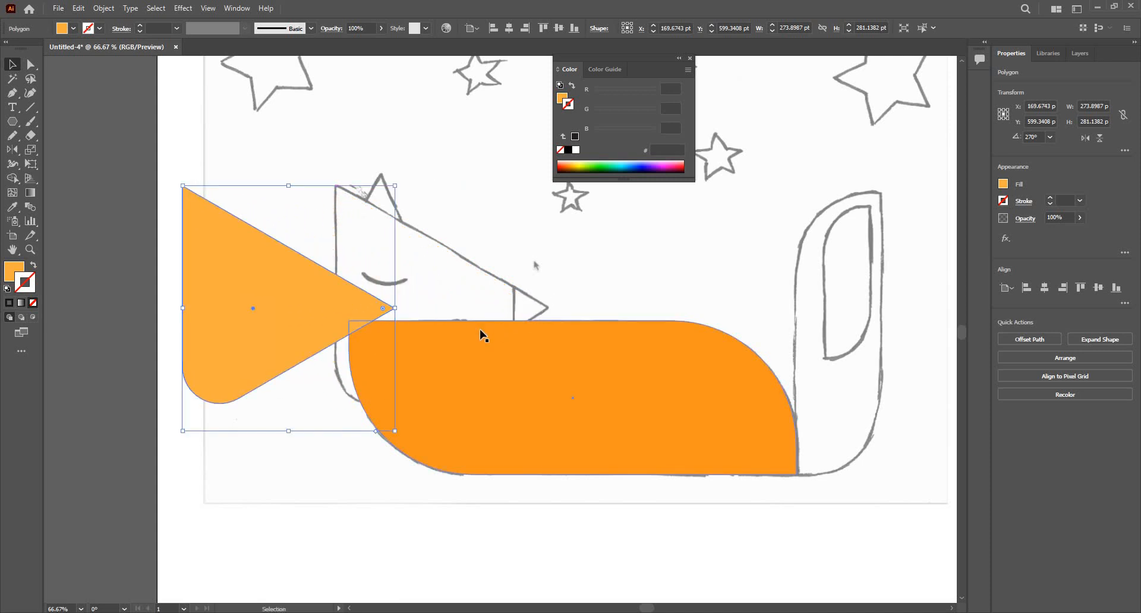
{"action": "scroll", "coordinate": [320, 330], "scroll_direction": "up", "scroll_amount": 1}
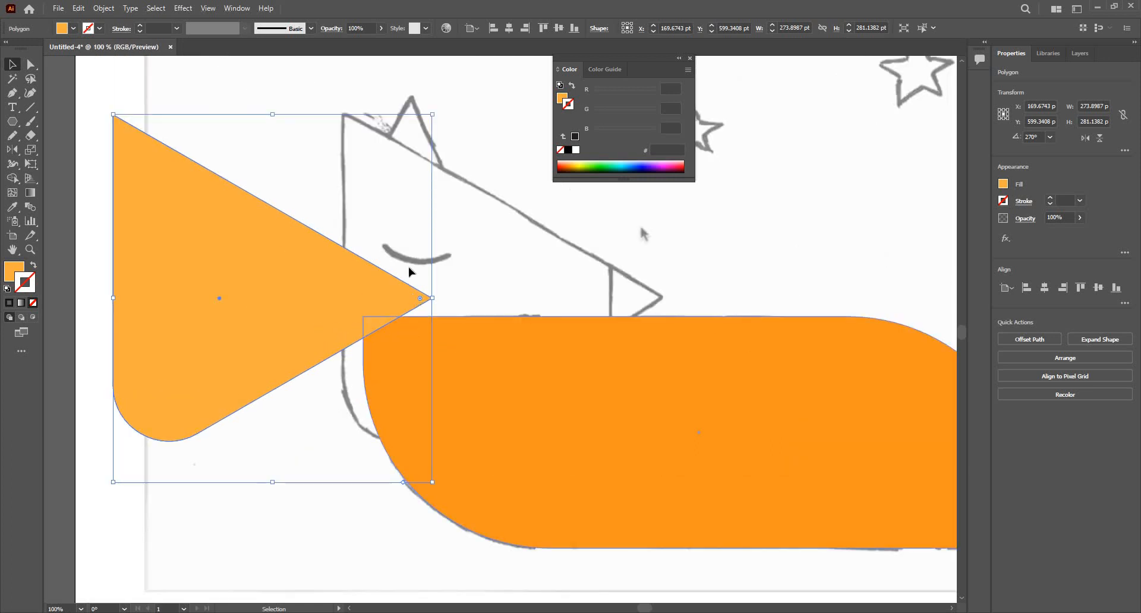
{"action": "left_click_drag", "start_coordinate": [165, 201], "coordinate": [60, 210]}
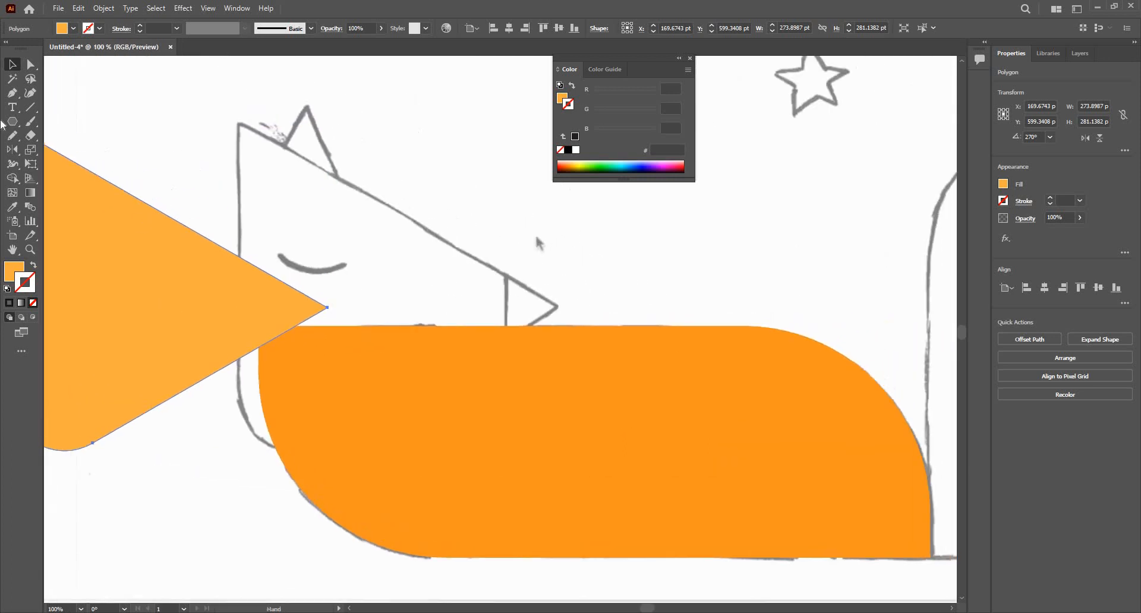
Step: Draw a small triangle about 51 × 44 pt, rotate it to 270° and fit it over the sketched nose
{"action": "left_click", "coordinate": [12, 123]}
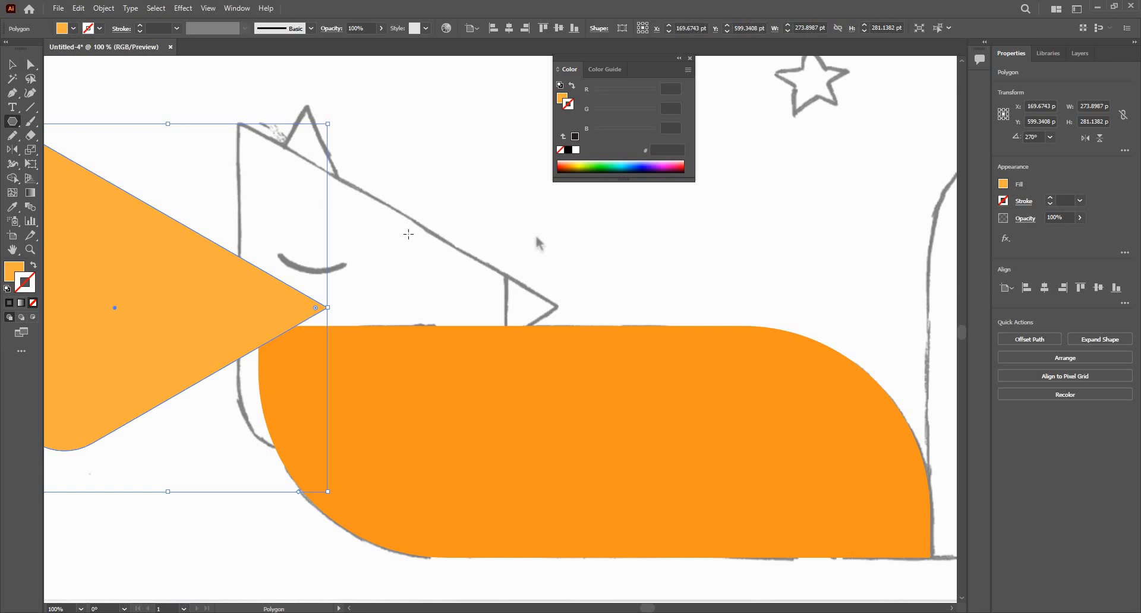
{"action": "left_click_drag", "start_coordinate": [461, 203], "coordinate": [491, 221]}
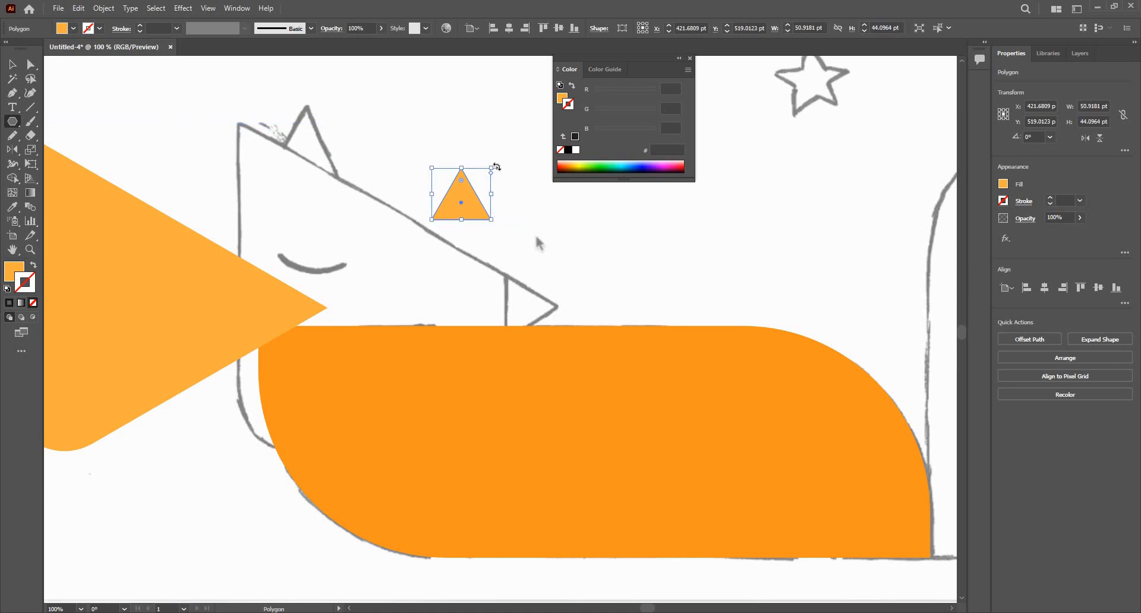
{"action": "left_click_drag", "start_coordinate": [496, 167], "coordinate": [517, 309]}
{"action": "key", "text": "v"}
{"action": "scroll", "coordinate": [516, 314], "scroll_direction": "up", "scroll_amount": 3}
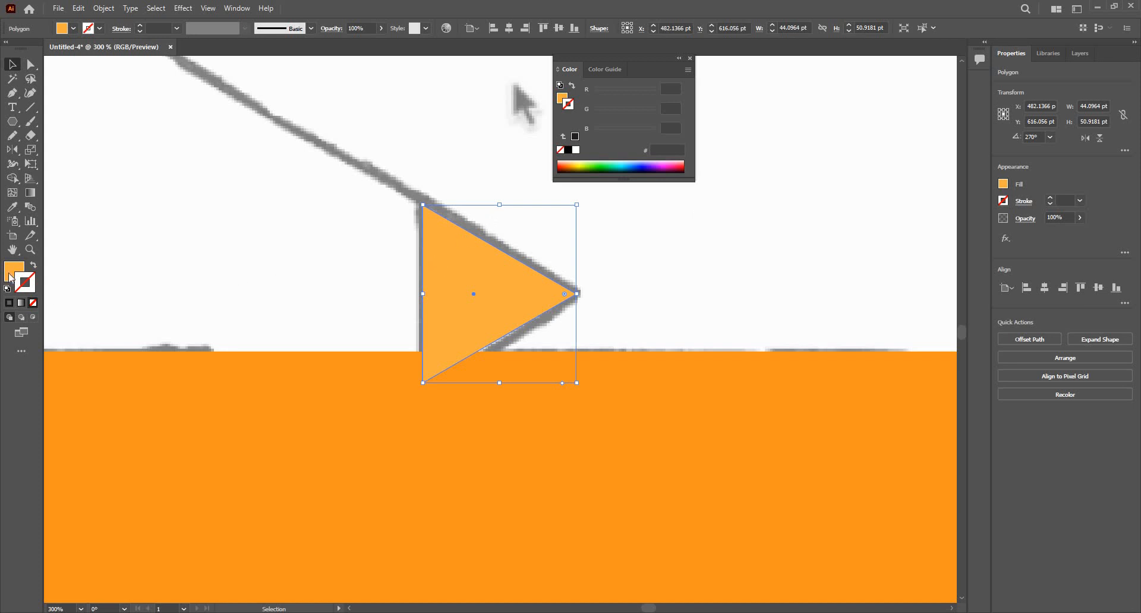
{"action": "left_click", "coordinate": [9, 304]}
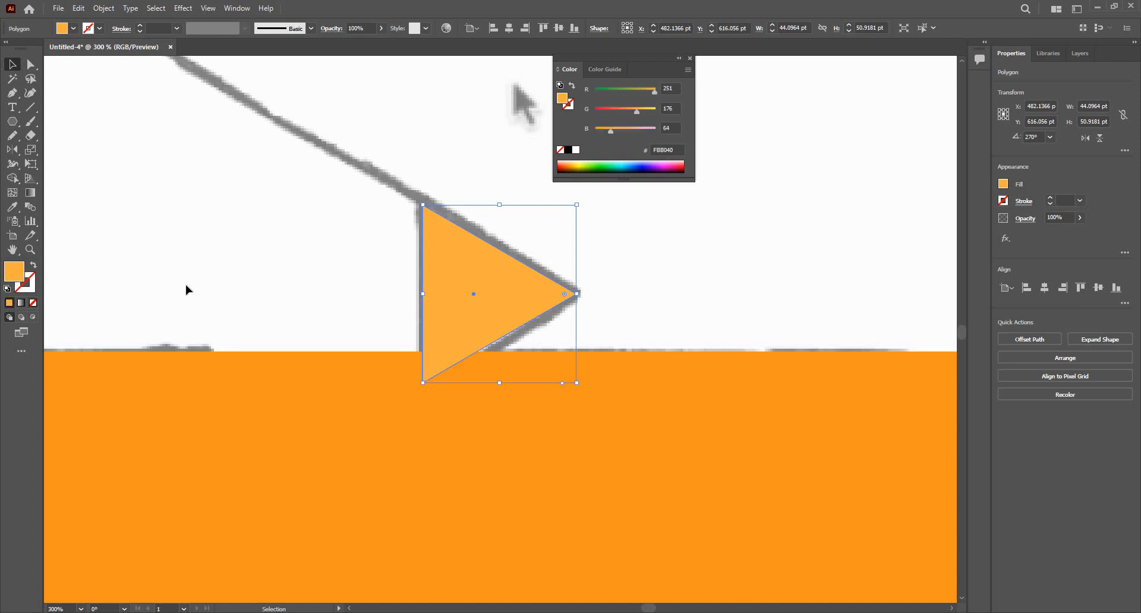
Step: Fill the nose triangle with the black swatch and deselect it
{"action": "left_click", "coordinate": [1004, 184]}
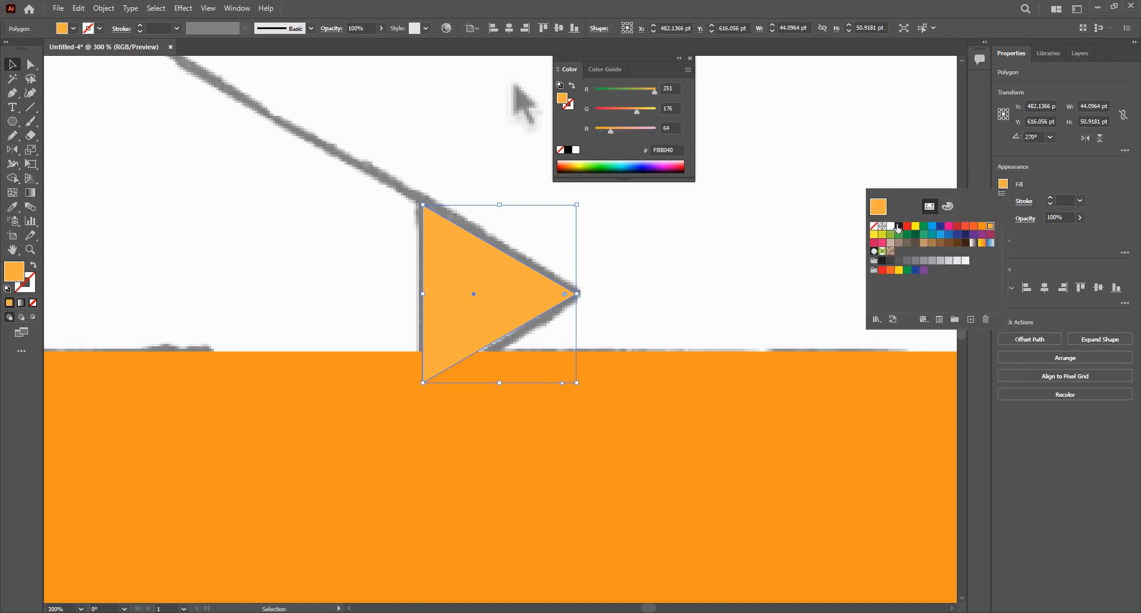
{"action": "left_click", "coordinate": [899, 227]}
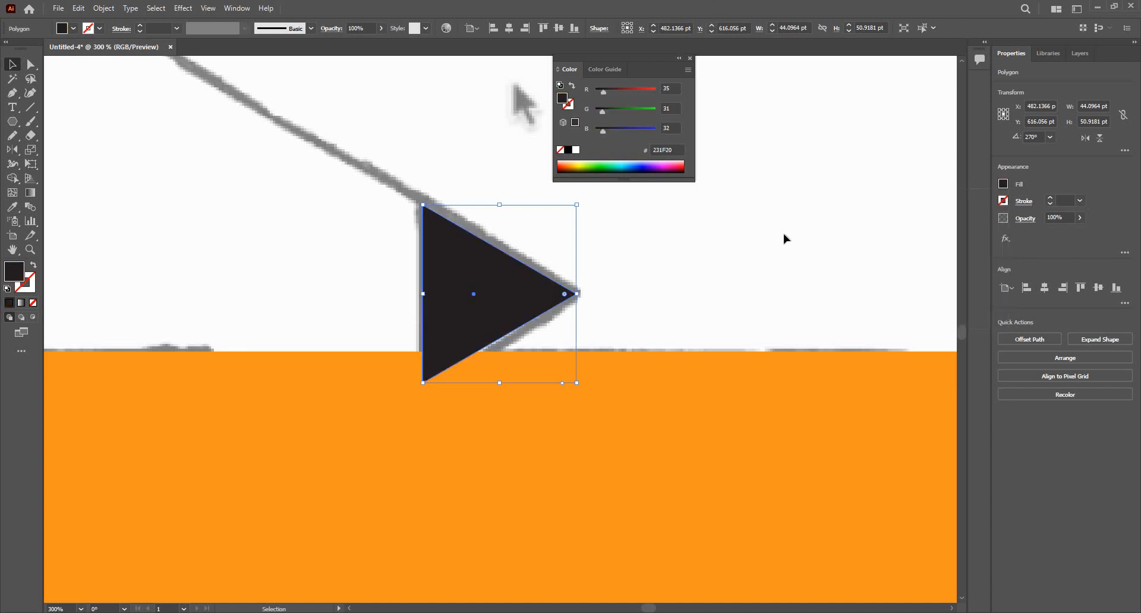
{"action": "scroll", "coordinate": [672, 308], "scroll_direction": "down", "scroll_amount": 4}
{"action": "left_click", "coordinate": [381, 323]}
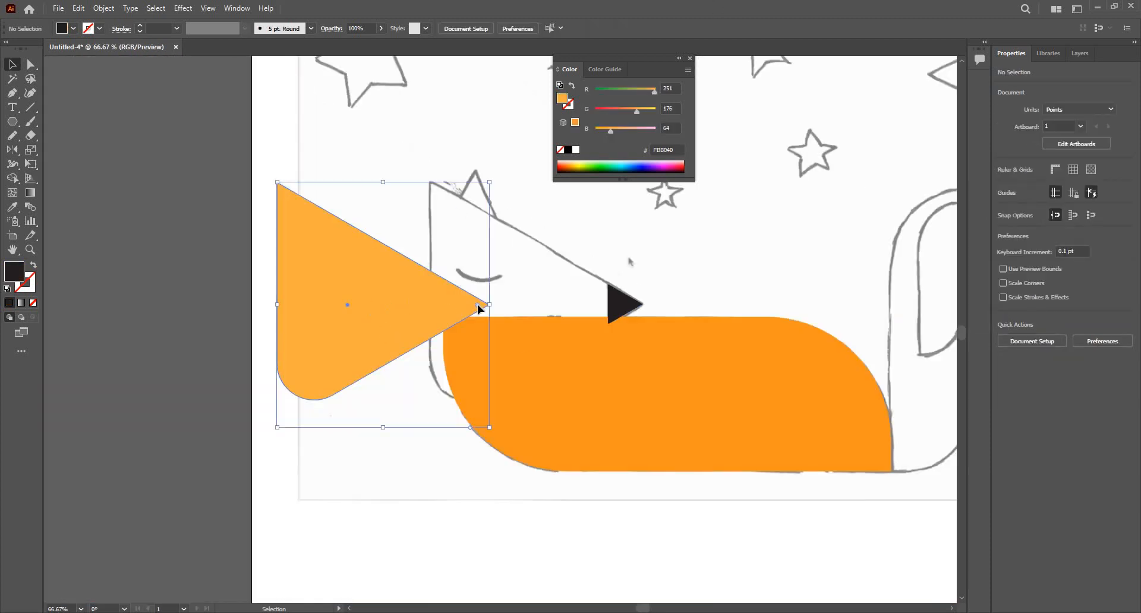
Step: Move the head shape back over the sketch and shift the black nose triangle slightly so its tip and edges match the head's
{"action": "left_click_drag", "start_coordinate": [479, 306], "coordinate": [633, 306]}
{"action": "scroll", "coordinate": [632, 306], "scroll_direction": "up", "scroll_amount": 6}
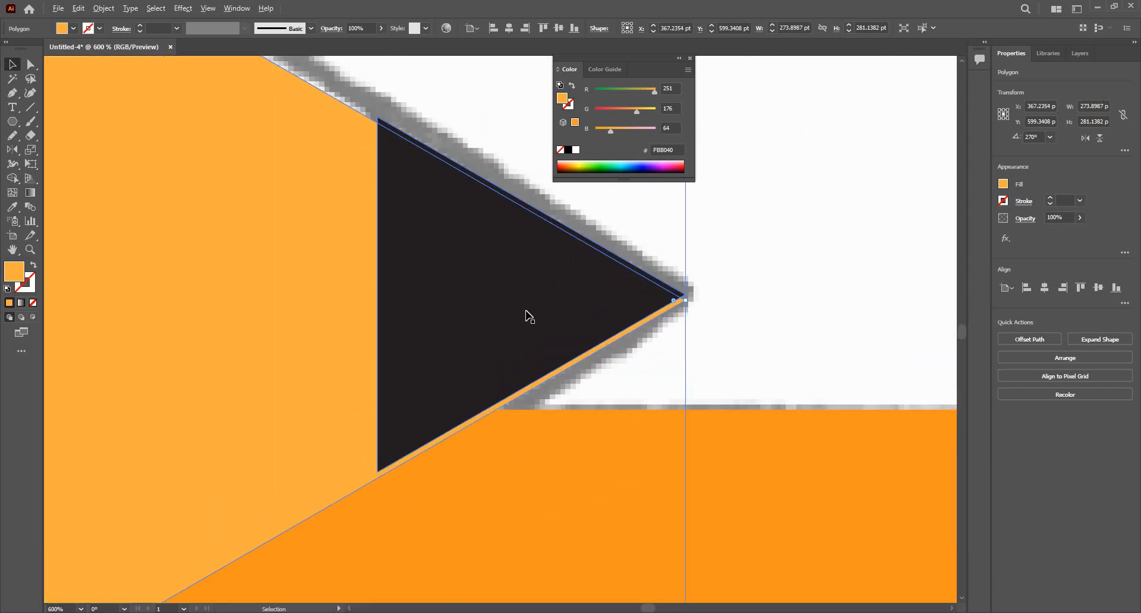
{"action": "left_click", "coordinate": [681, 296]}
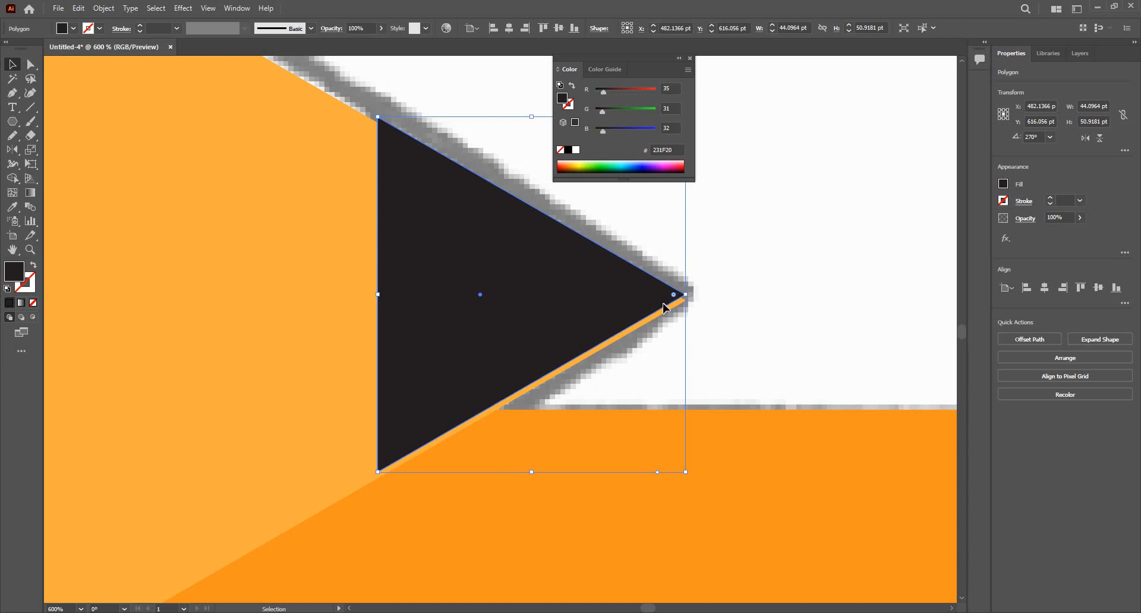
{"action": "left_click_drag", "start_coordinate": [661, 312], "coordinate": [663, 312]}
{"action": "left_click", "coordinate": [807, 306]}
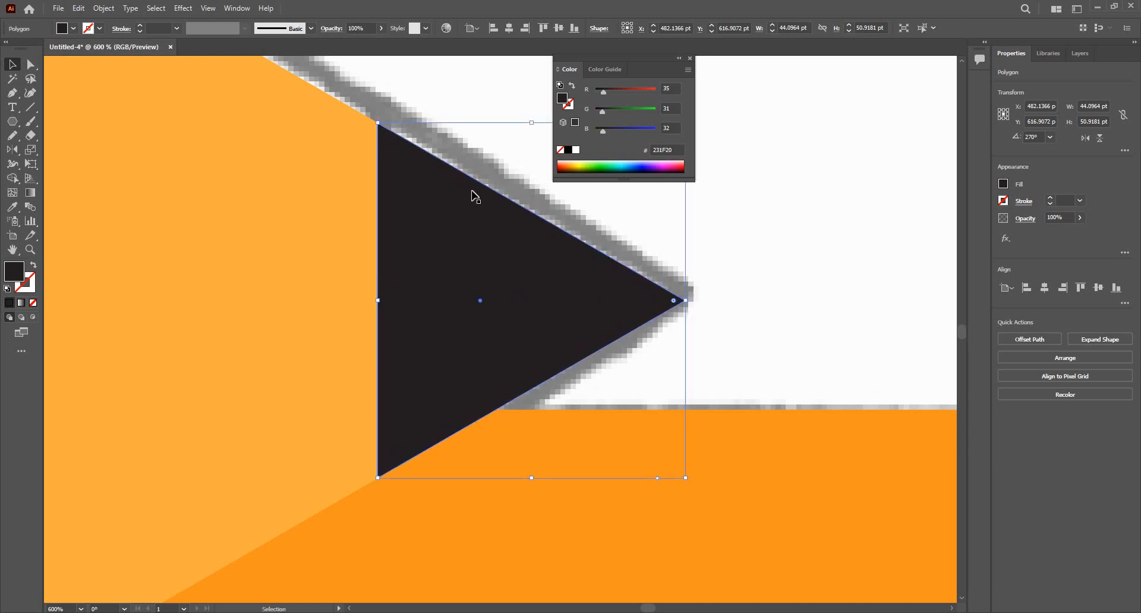
{"action": "scroll", "coordinate": [351, 104], "scroll_direction": "up", "scroll_amount": 1}
{"action": "scroll", "coordinate": [356, 170], "scroll_direction": "down", "scroll_amount": 2}
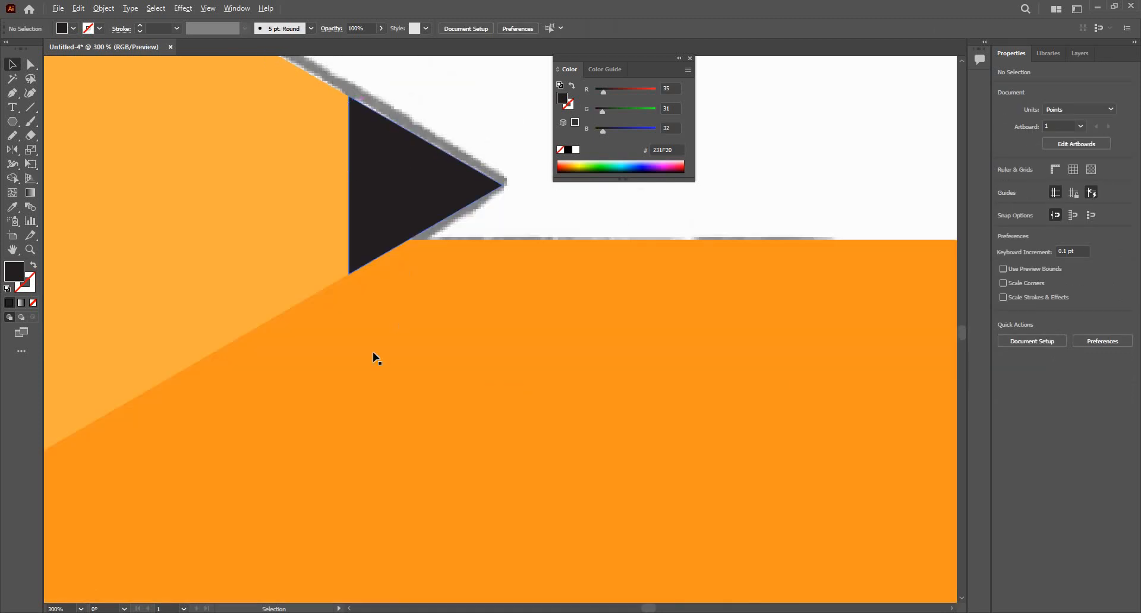
{"action": "scroll", "coordinate": [418, 394], "scroll_direction": "up", "scroll_amount": 1}
{"action": "scroll", "coordinate": [420, 399], "scroll_direction": "down", "scroll_amount": 4}
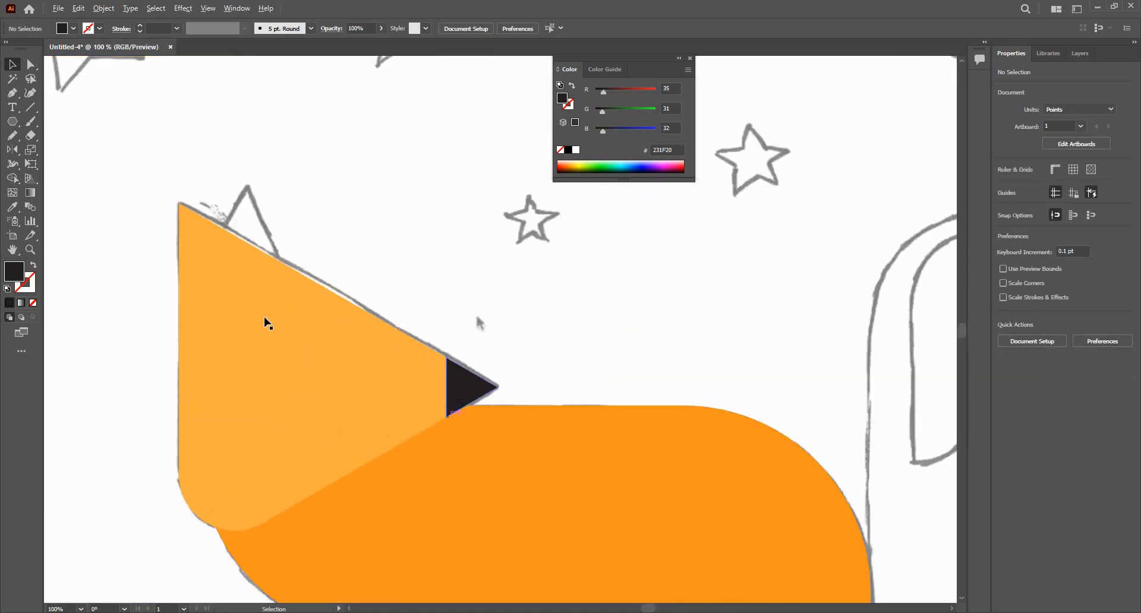
Step: Select the nose and head together and move them to the left, to an X position of about 61 pt, clear of the sketched face
{"action": "left_click", "coordinate": [468, 391]}
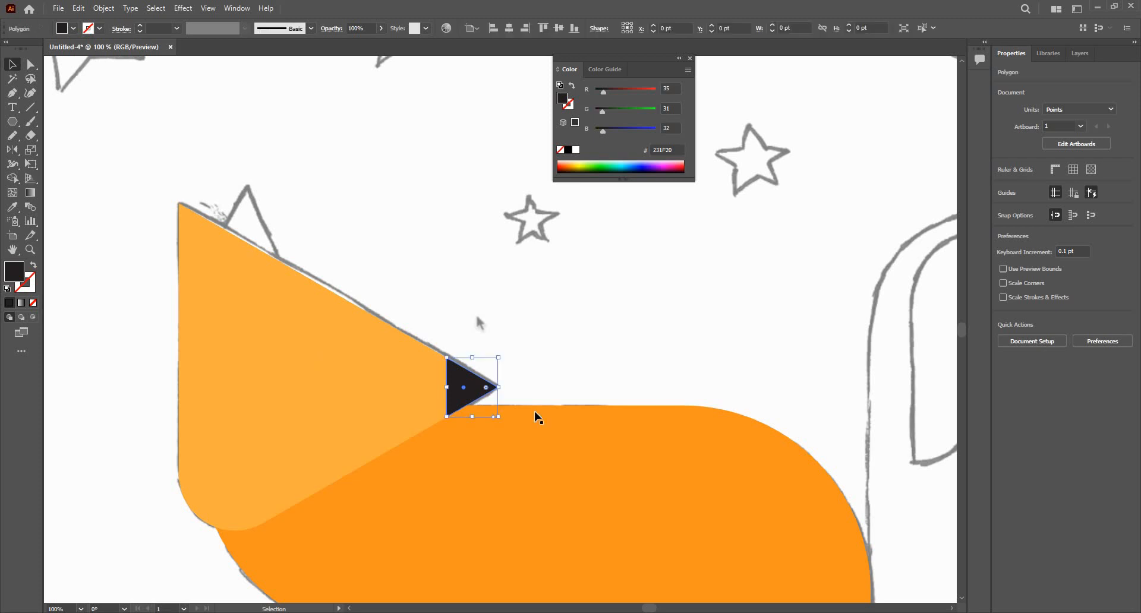
{"action": "left_click", "coordinate": [411, 389], "text": "shift"}
{"action": "scroll", "coordinate": [547, 405], "scroll_direction": "down", "scroll_amount": 3}
{"action": "left_click_drag", "start_coordinate": [452, 403], "coordinate": [480, 397]}
{"action": "scroll", "coordinate": [381, 407], "scroll_direction": "up", "scroll_amount": 1}
{"action": "left_click_drag", "start_coordinate": [374, 400], "coordinate": [616, 403]}
{"action": "scroll", "coordinate": [414, 407], "scroll_direction": "up", "scroll_amount": 1}
{"action": "left_click_drag", "start_coordinate": [646, 277], "coordinate": [424, 397]}
{"action": "scroll", "coordinate": [545, 365], "scroll_direction": "up", "scroll_amount": 2}
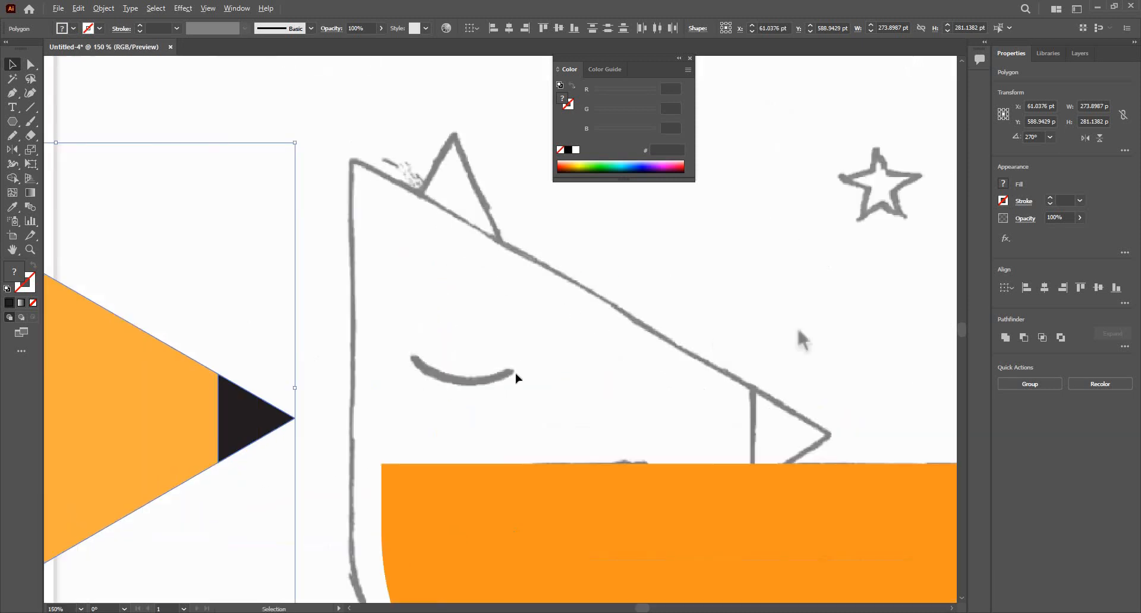
Step: Move the orange body shape horizontally to the right, to an X position of about 870 pt, uncovering the sketched whiskers
{"action": "left_click", "coordinate": [569, 479]}
{"action": "scroll", "coordinate": [428, 323], "scroll_direction": "down", "scroll_amount": 2}
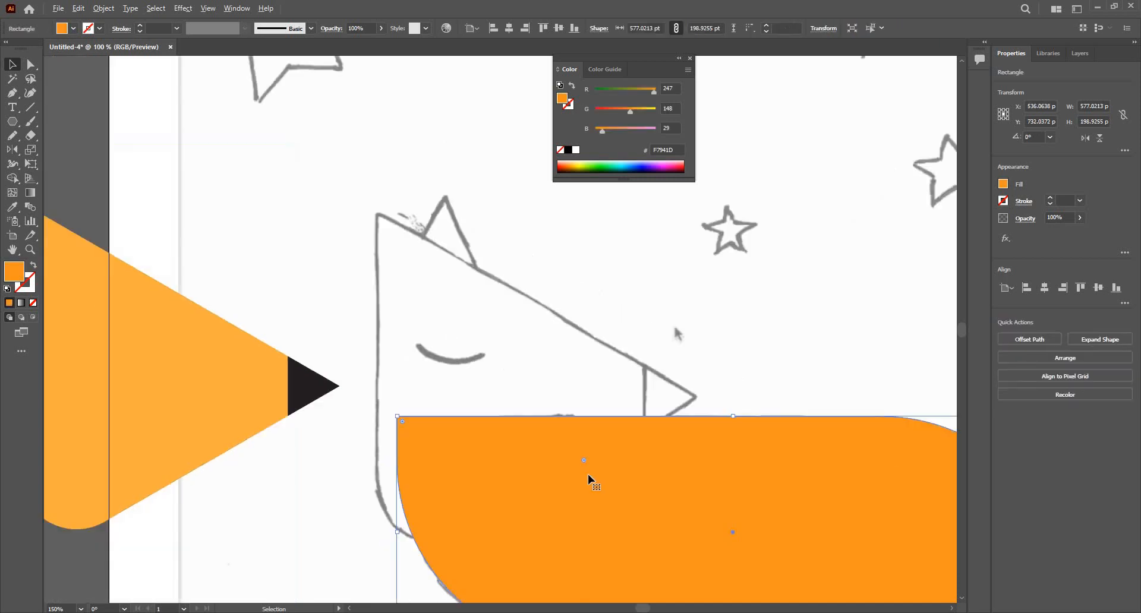
{"action": "left_click_drag", "start_coordinate": [640, 465], "coordinate": [900, 465]}
{"action": "scroll", "coordinate": [568, 440], "scroll_direction": "up", "scroll_amount": 1}
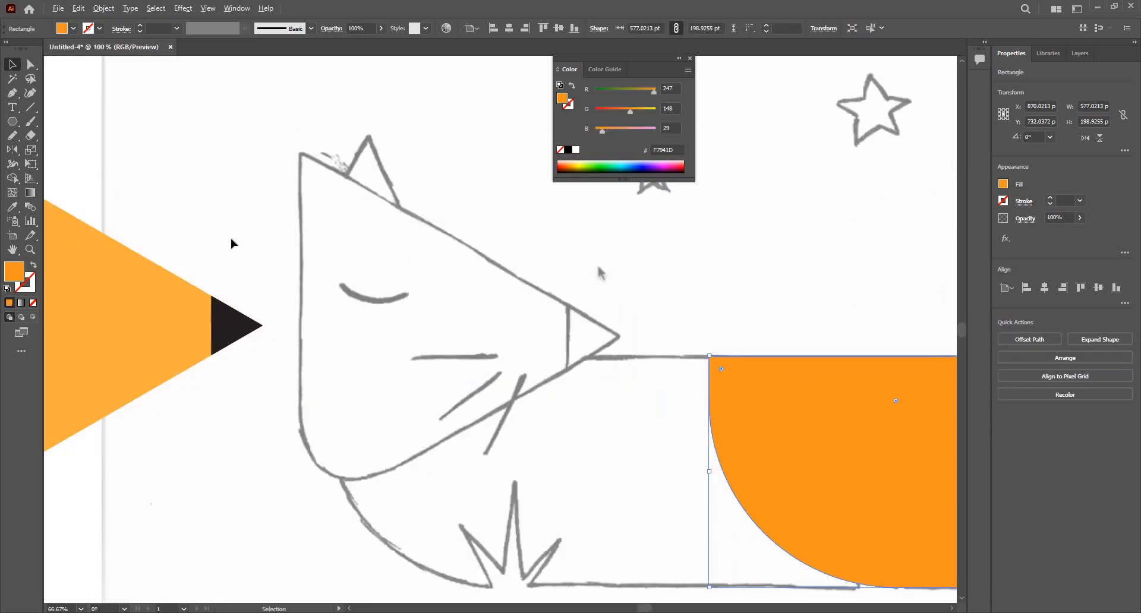
Step: Trace the three sketched whiskers with straight 1 pt black lines, about 70 × 3 pt, 50 × 41 pt and 34 × 68 pt
{"action": "left_click", "coordinate": [34, 111]}
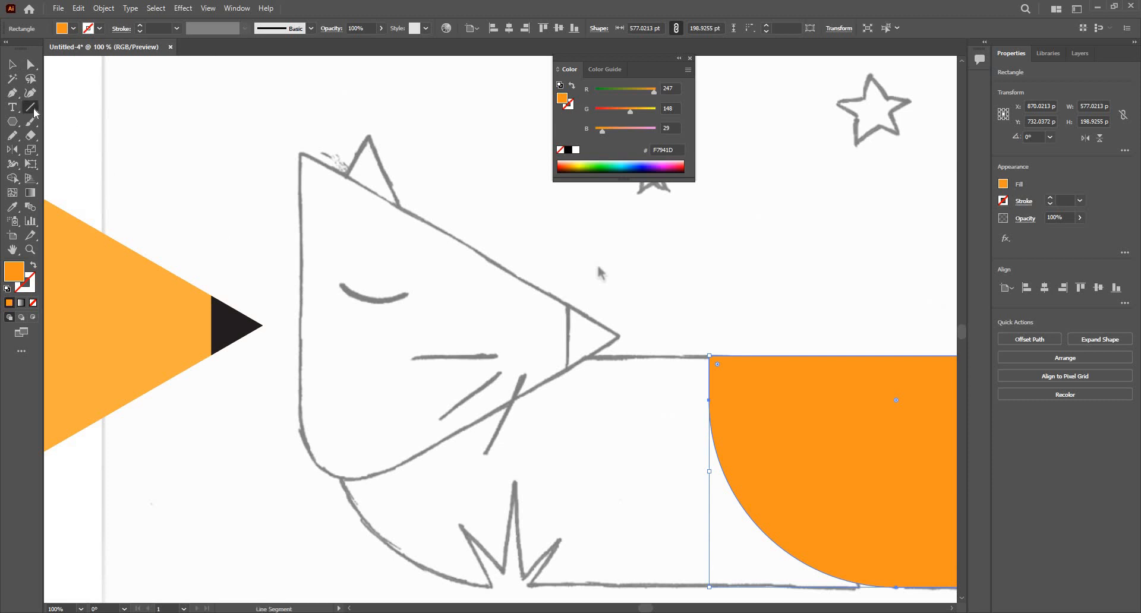
{"action": "left_click", "coordinate": [33, 111]}
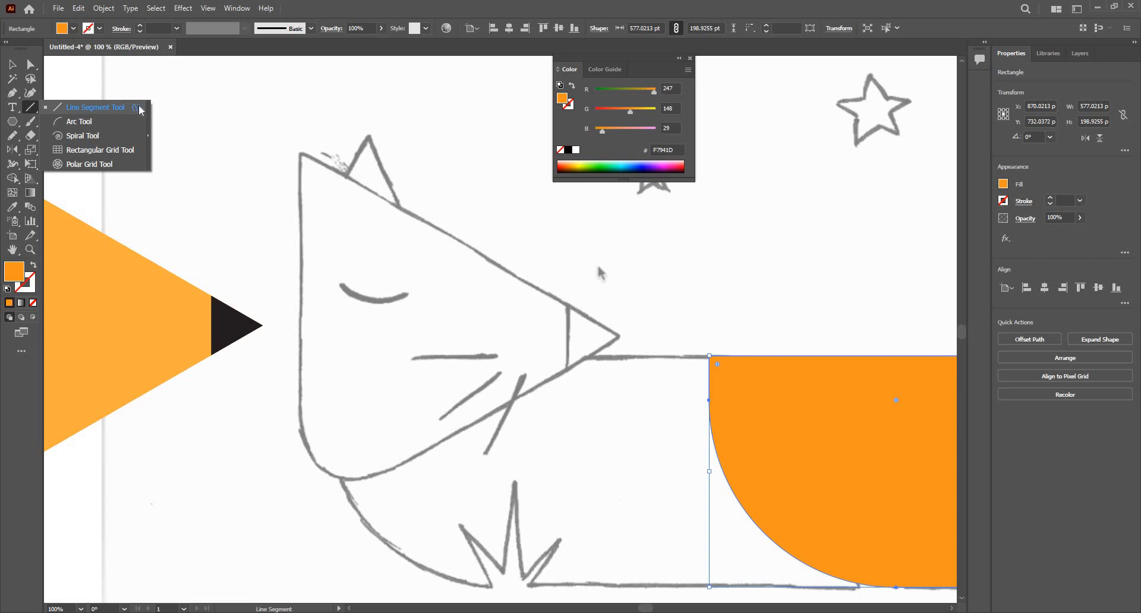
{"action": "left_click", "coordinate": [95, 107]}
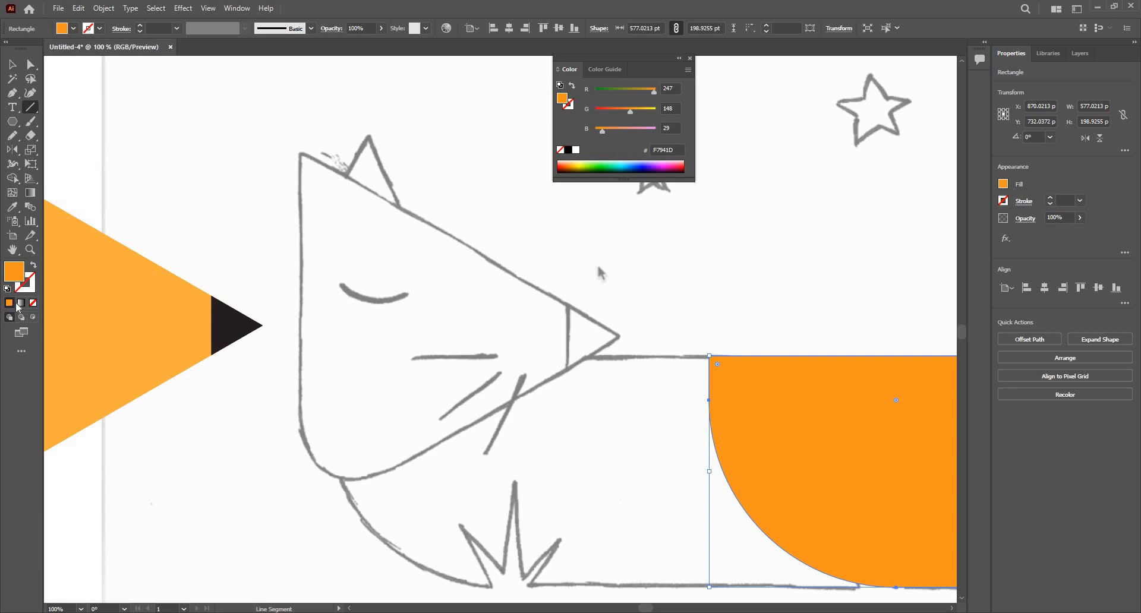
{"action": "mouse_move", "coordinate": [493, 355]}
{"action": "left_mouse_down"}
{"action": "mouse_move", "coordinate": [380, 358]}
{"action": "mouse_move", "coordinate": [564, 357]}
{"action": "mouse_move", "coordinate": [410, 360]}
{"action": "mouse_move", "coordinate": [414, 384]}
{"action": "left_mouse_up"}
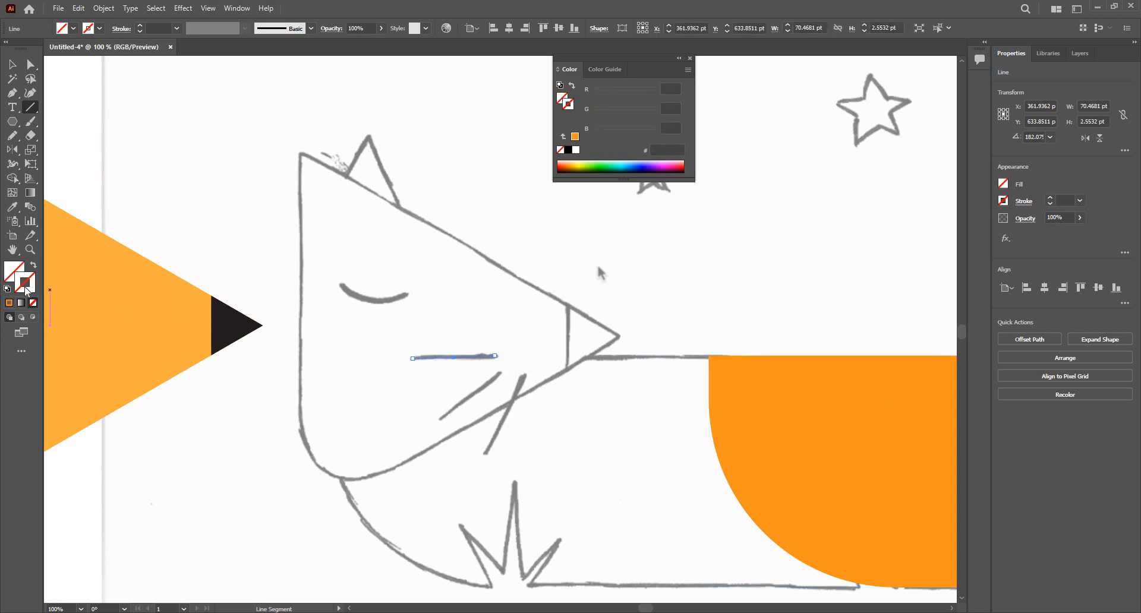
{"action": "left_click_drag", "start_coordinate": [444, 353], "coordinate": [360, 416]}
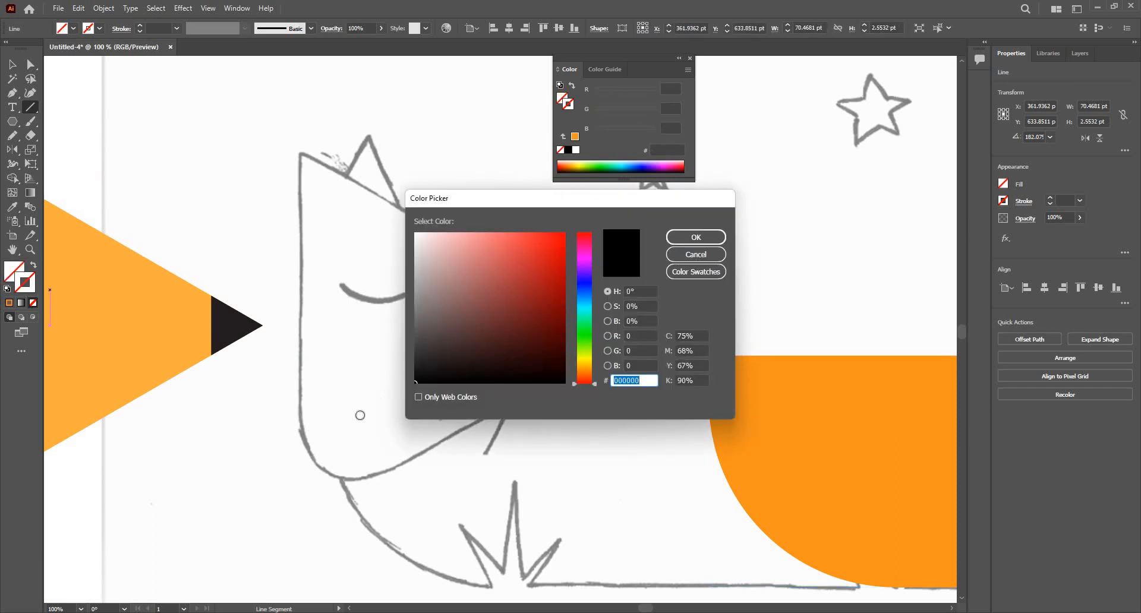
{"action": "left_click", "coordinate": [697, 239]}
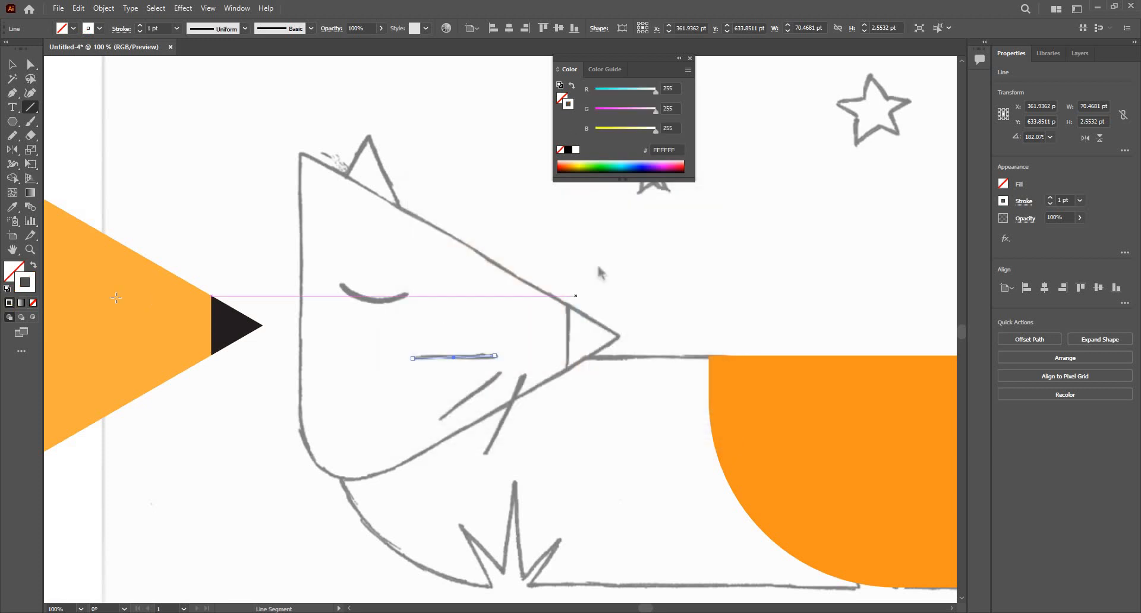
{"action": "key", "text": "d"}
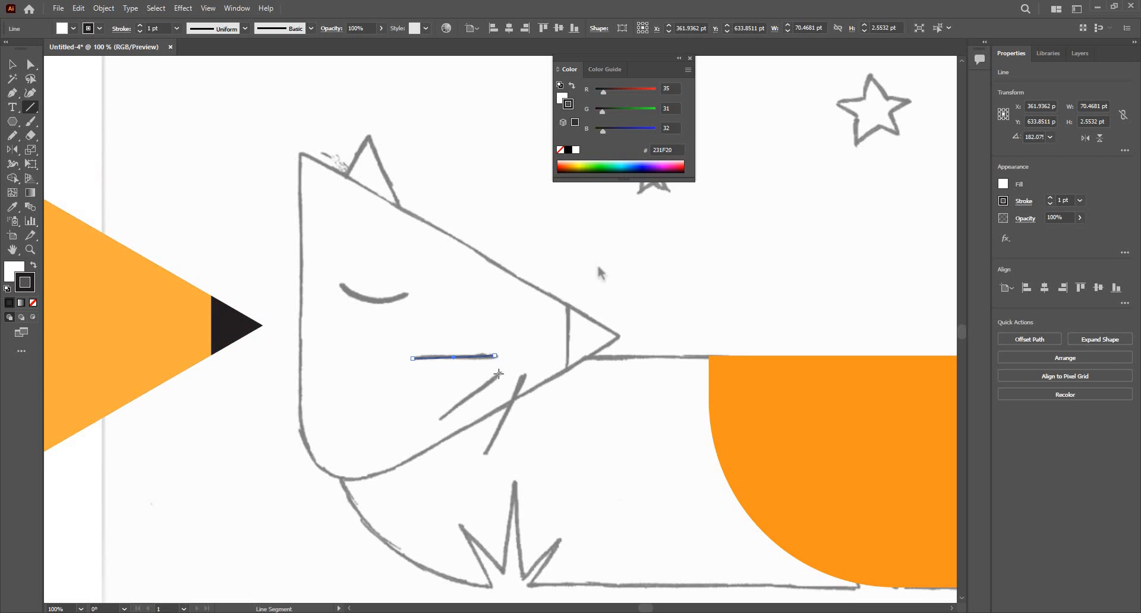
{"action": "left_click_drag", "start_coordinate": [500, 373], "coordinate": [440, 420]}
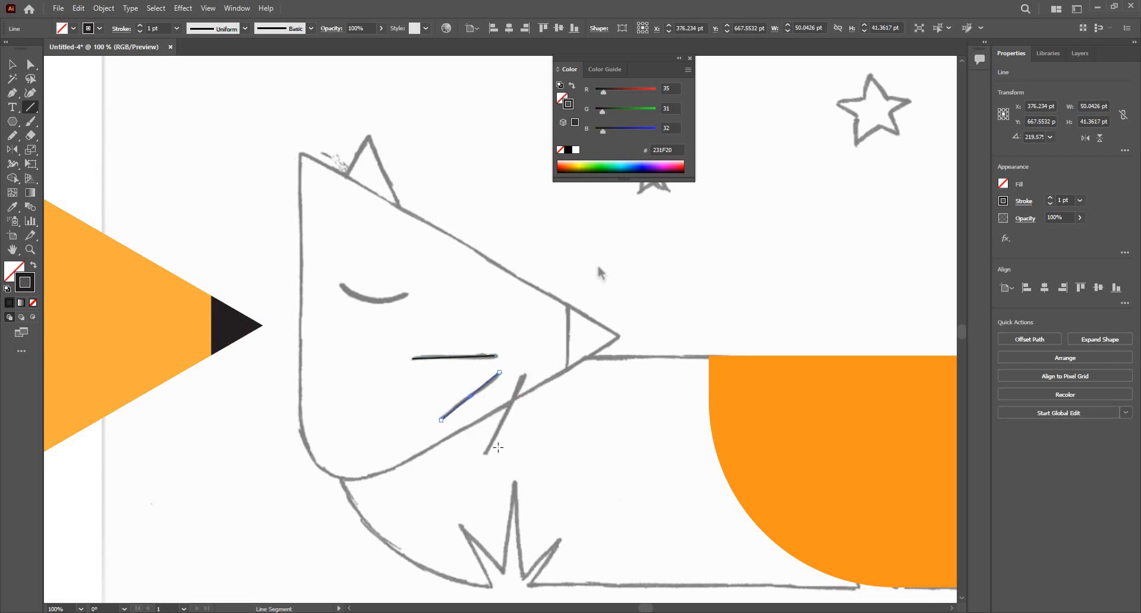
{"action": "mouse_move", "coordinate": [523, 375]}
{"action": "left_mouse_down"}
{"action": "mouse_move", "coordinate": [513, 421]}
{"action": "mouse_move", "coordinate": [484, 456]}
{"action": "left_mouse_up"}
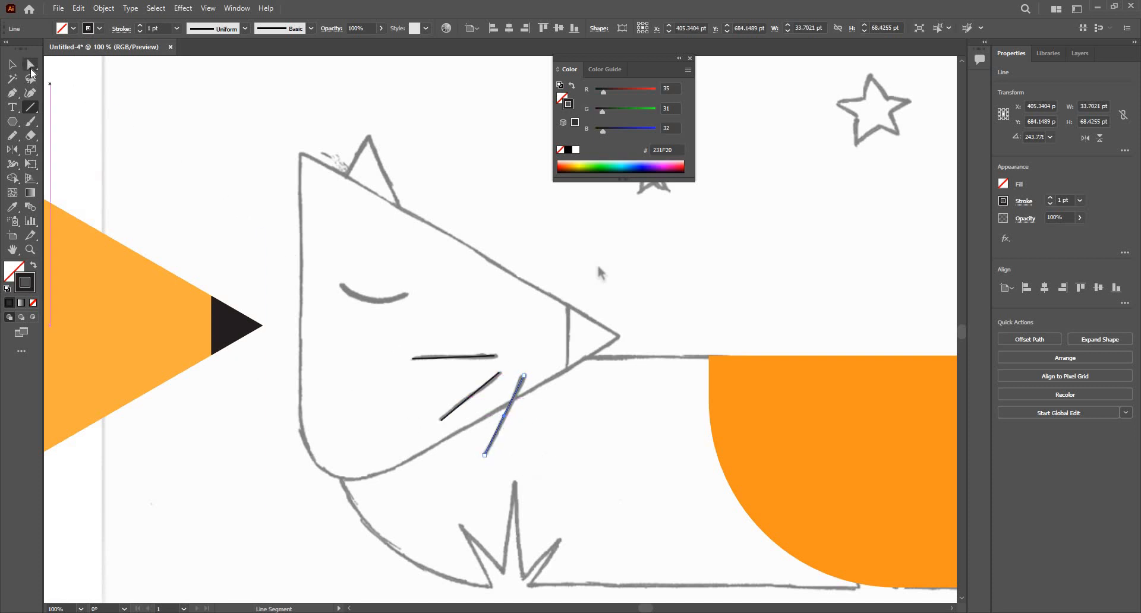
Step: Try moving the upper whisker's right endpoint with the Direct Selection tool, undo the change and deselect the line
{"action": "left_click", "coordinate": [30, 64]}
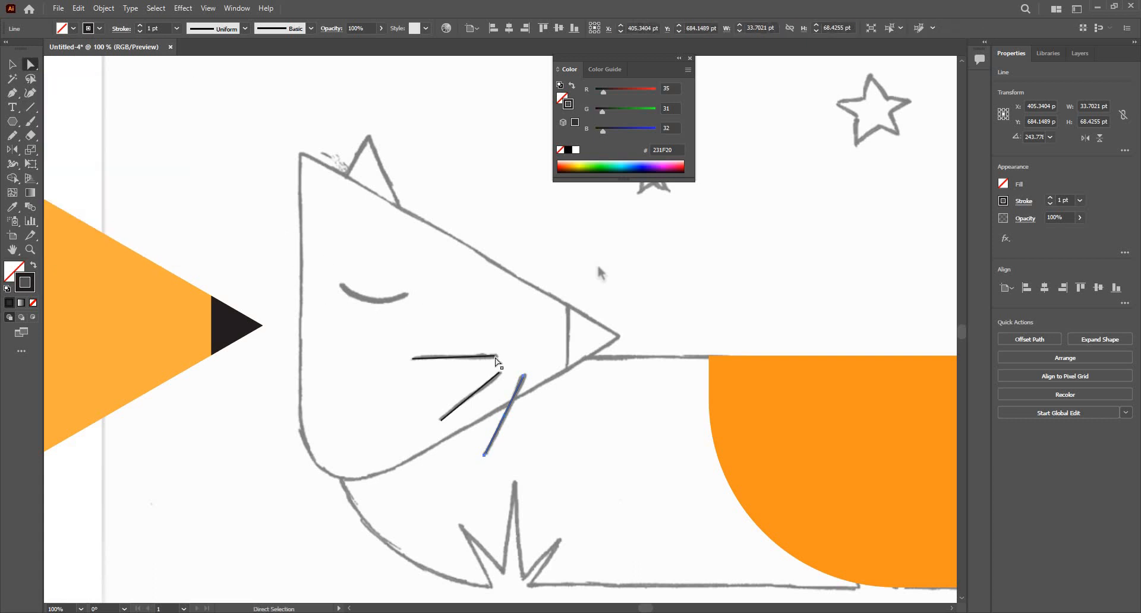
{"action": "left_click_drag", "start_coordinate": [499, 358], "coordinate": [518, 338]}
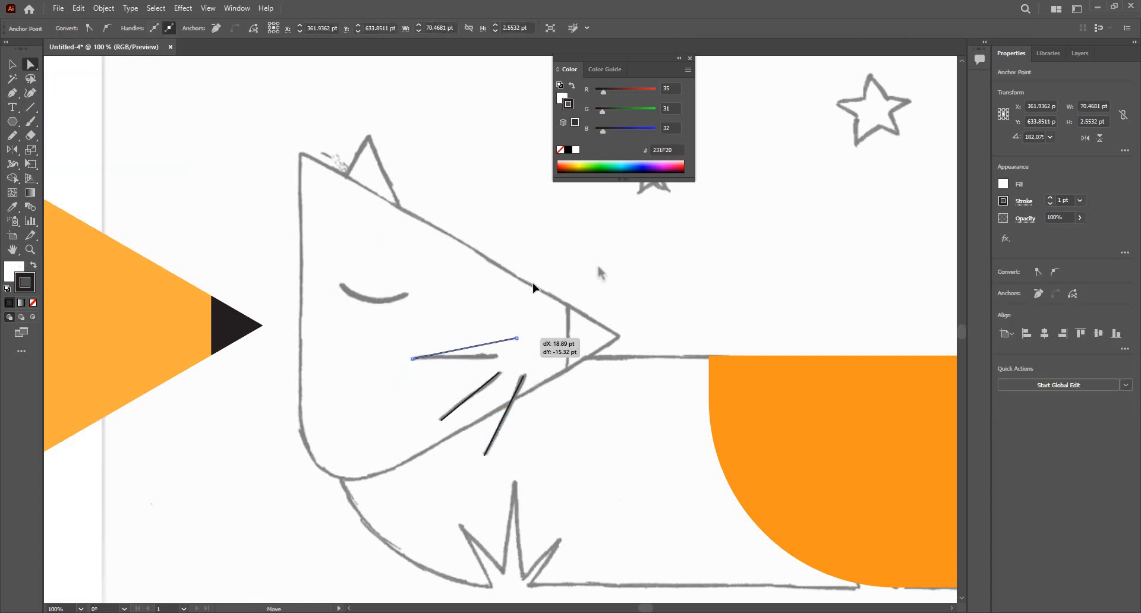
{"action": "left_click_drag", "start_coordinate": [533, 283], "coordinate": [413, 303]}
{"action": "key", "text": "ctrl+z"}
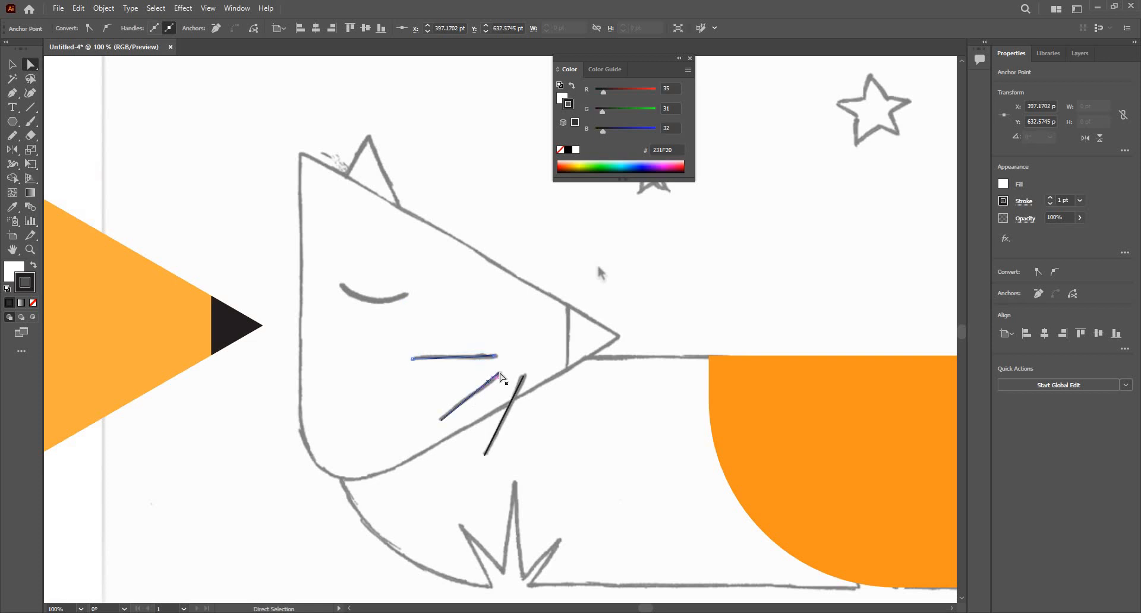
{"action": "left_click", "coordinate": [538, 385]}
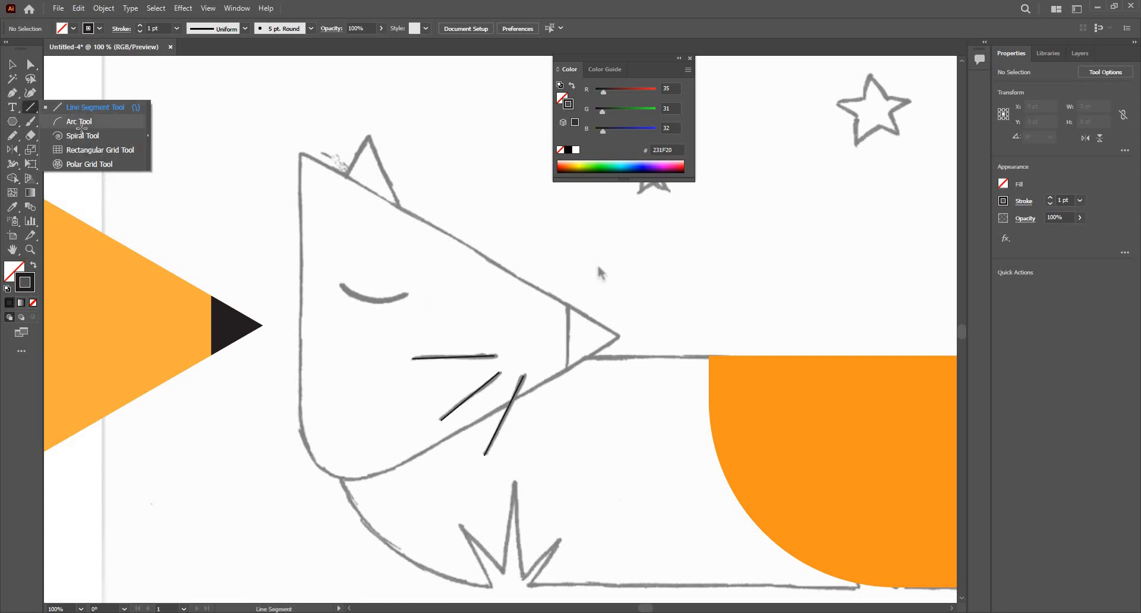
Step: Draw an arc about 51 × 25 pt for the closed eye, rotate it about 15° and fit it onto the sketched curve
{"action": "left_click", "coordinate": [81, 124]}
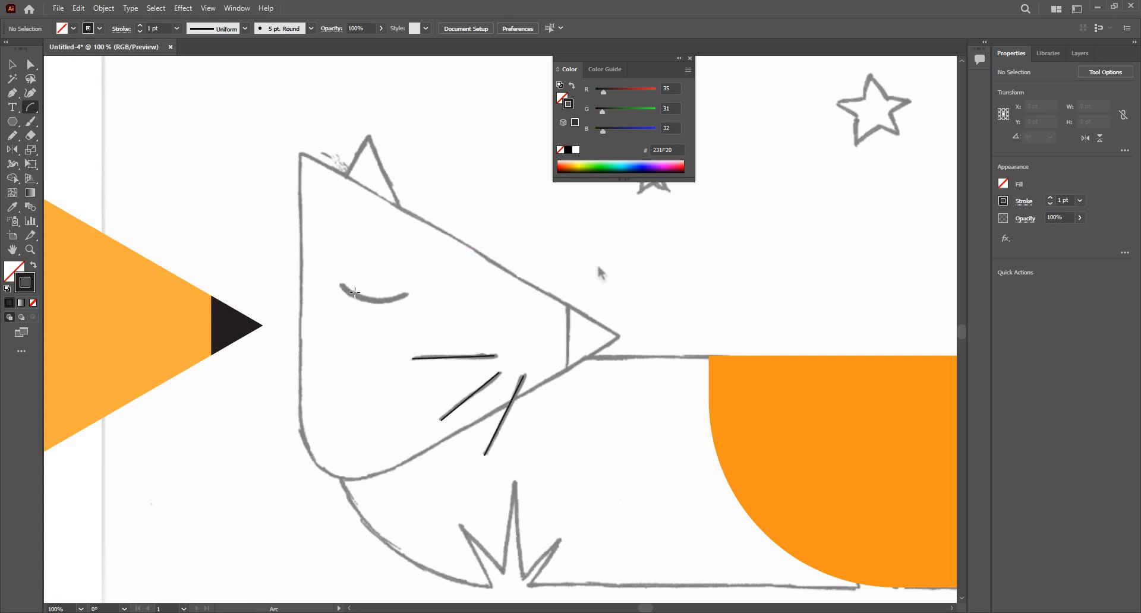
{"action": "left_click_drag", "start_coordinate": [341, 283], "coordinate": [402, 312]}
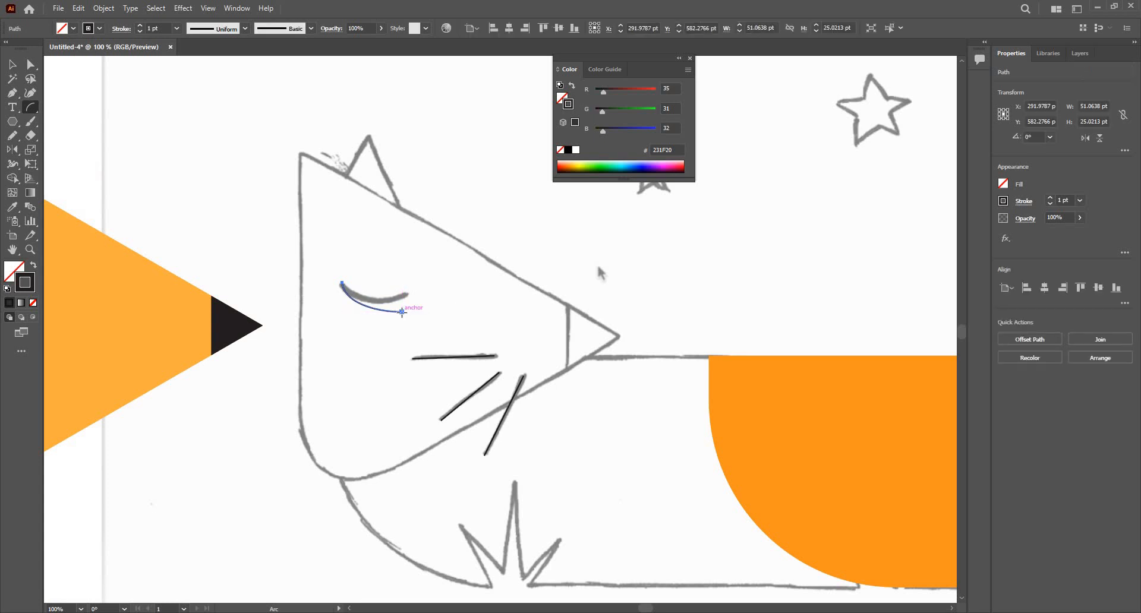
{"action": "key", "text": "v"}
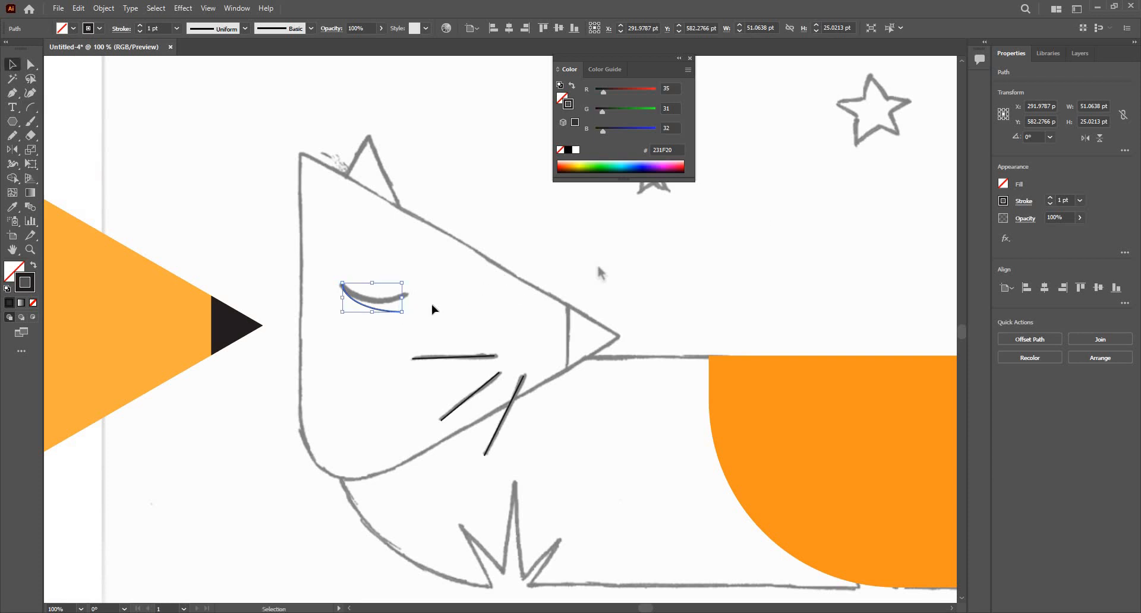
{"action": "left_click_drag", "start_coordinate": [413, 310], "coordinate": [442, 310]}
{"action": "left_click", "coordinate": [367, 309]}
{"action": "left_click", "coordinate": [368, 302]}
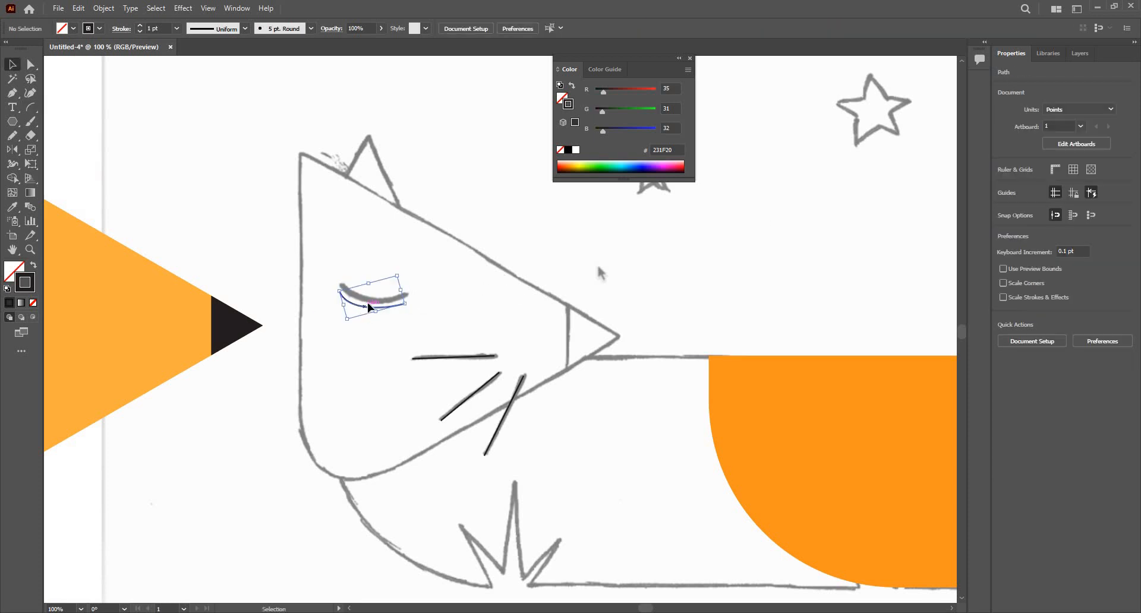
{"action": "left_click_drag", "start_coordinate": [367, 306], "coordinate": [369, 303]}
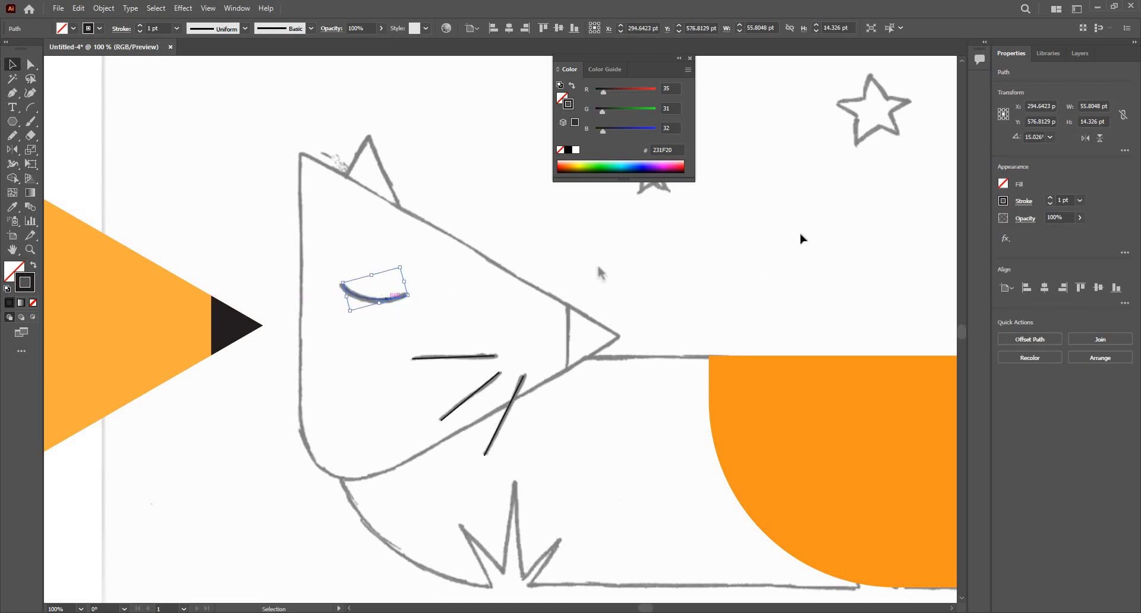
Step: Set the closed-eye arc's stroke weight to 4 pt
{"action": "left_click", "coordinate": [1054, 198]}
{"action": "left_click", "coordinate": [1054, 198]}
{"action": "left_click", "coordinate": [1054, 198]}
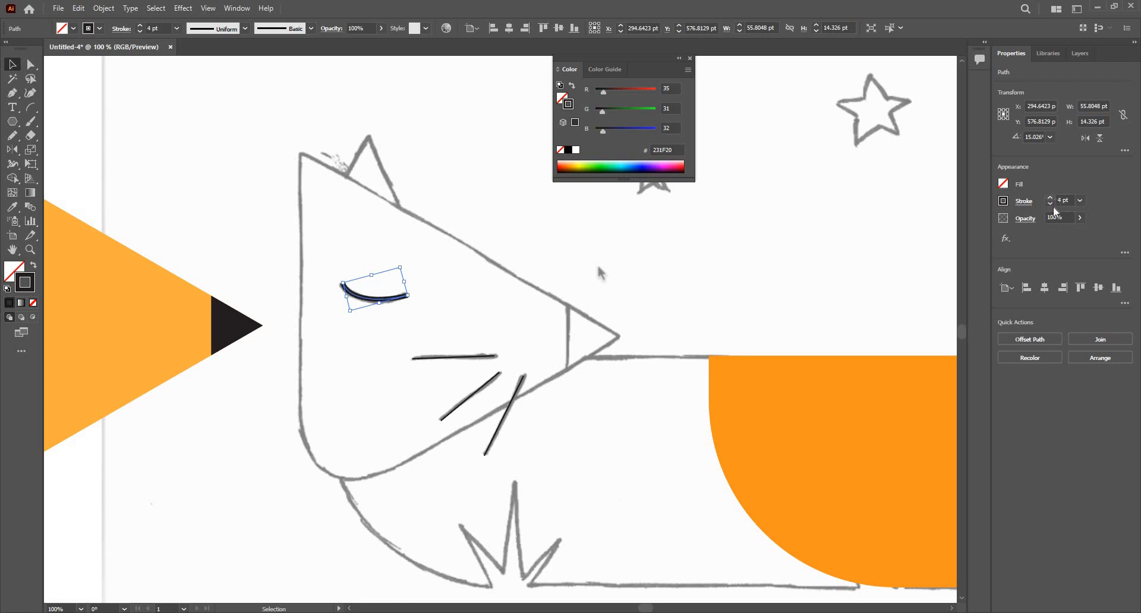
Step: Select all three whisker lines together and set their stroke weight to 4 pt
{"action": "left_click", "coordinate": [462, 358]}
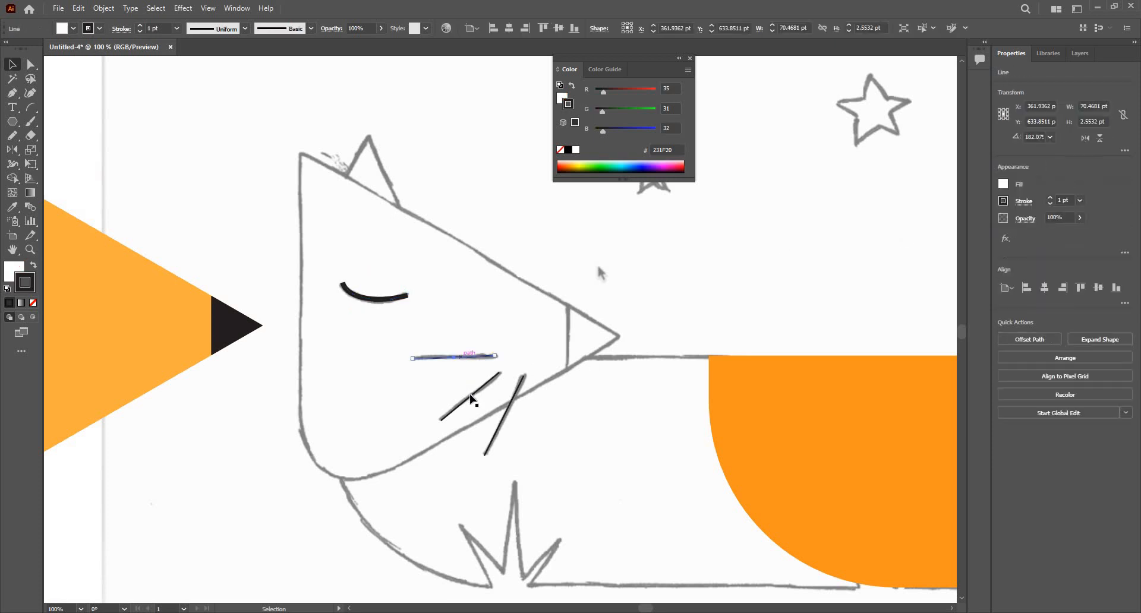
{"action": "left_click", "coordinate": [473, 394], "text": "shift"}
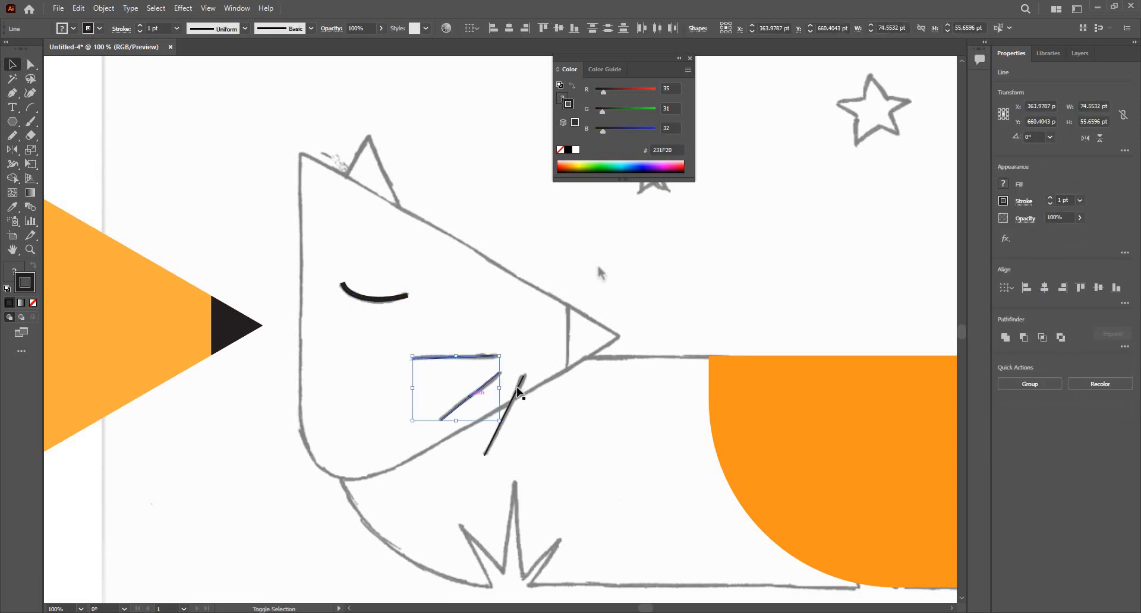
{"action": "left_click", "coordinate": [517, 387], "text": "shift"}
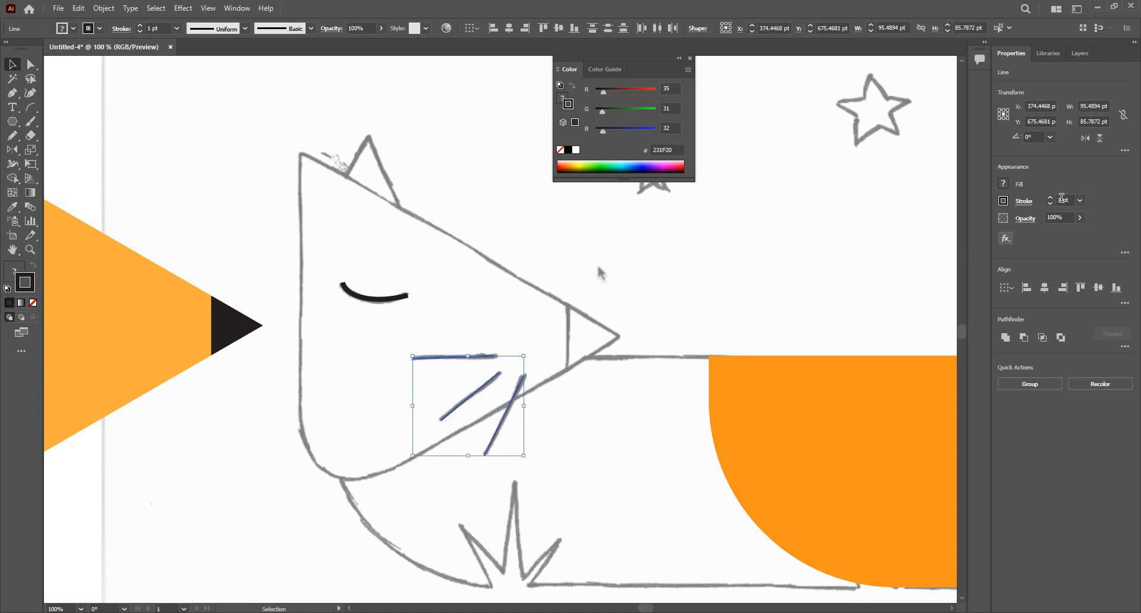
{"action": "left_click", "coordinate": [1023, 201]}
{"action": "key", "text": "Return"}
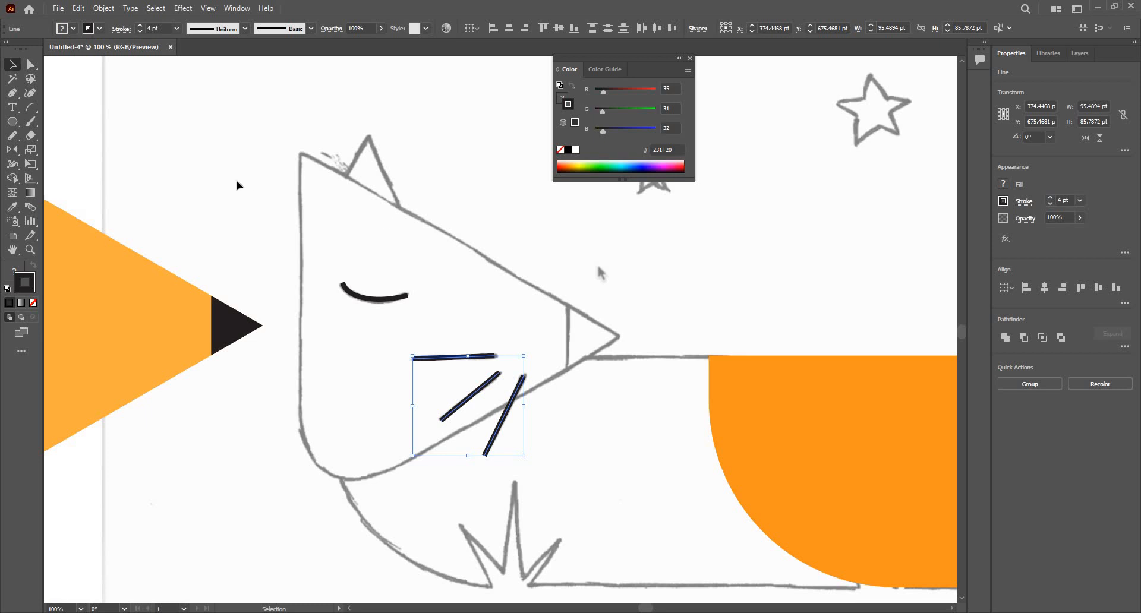
Step: Move the light-orange head and the black nose tip together onto the sketched fox head
{"action": "left_click", "coordinate": [402, 272]}
{"action": "key", "text": "ctrl+minus"}
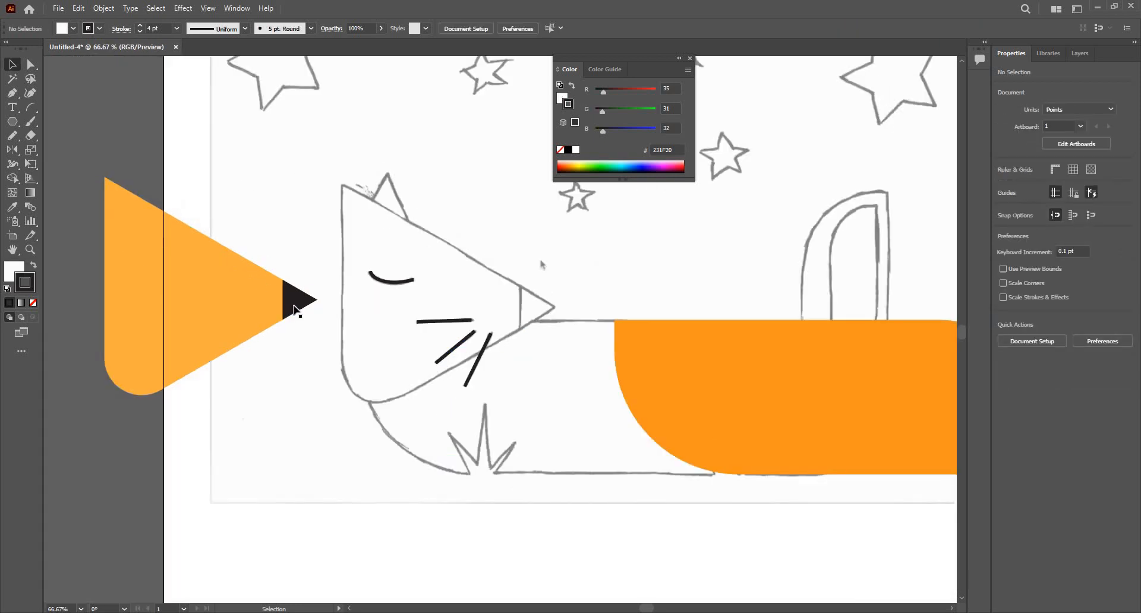
{"action": "left_click", "coordinate": [296, 309]}
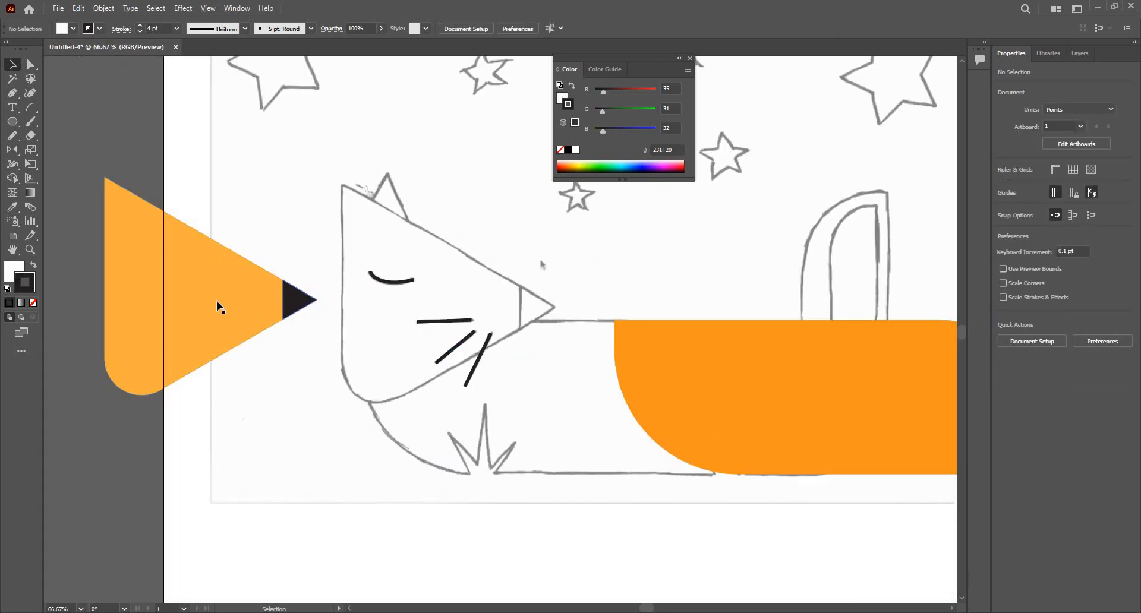
{"action": "left_click", "coordinate": [194, 326], "text": "shift"}
{"action": "left_click_drag", "start_coordinate": [196, 330], "coordinate": [433, 333]}
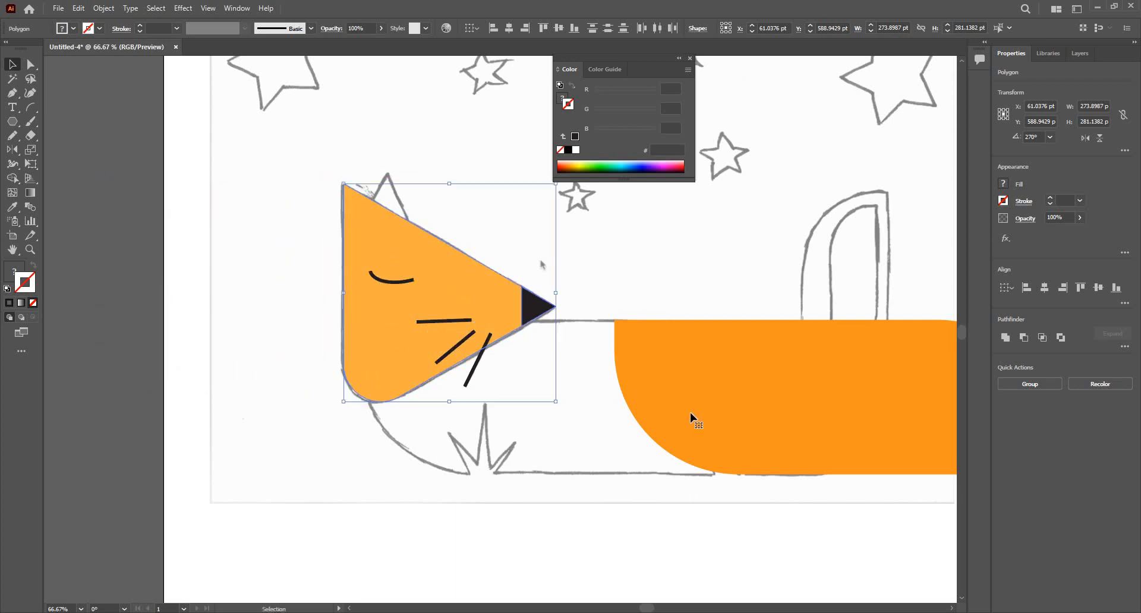
Step: Move the orange body shape back onto the sketched body outline beneath the head
{"action": "left_click", "coordinate": [690, 412]}
{"action": "left_click_drag", "start_coordinate": [654, 421], "coordinate": [556, 414]}
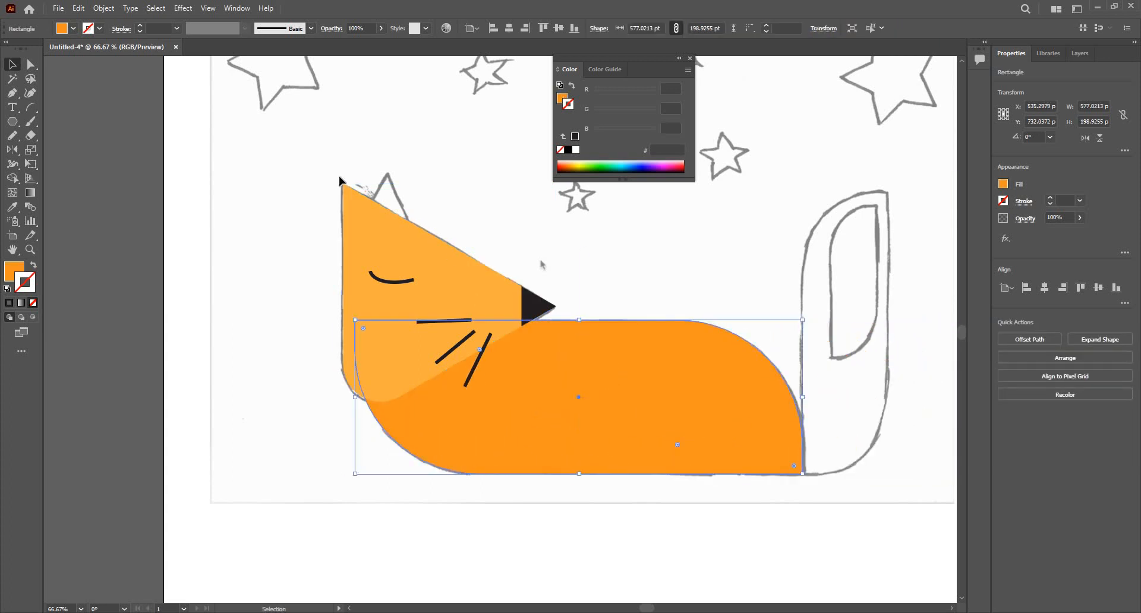
{"action": "scroll", "coordinate": [340, 178], "scroll_direction": "up", "scroll_amount": 2}
{"action": "left_click_drag", "start_coordinate": [474, 354], "coordinate": [356, 328]}
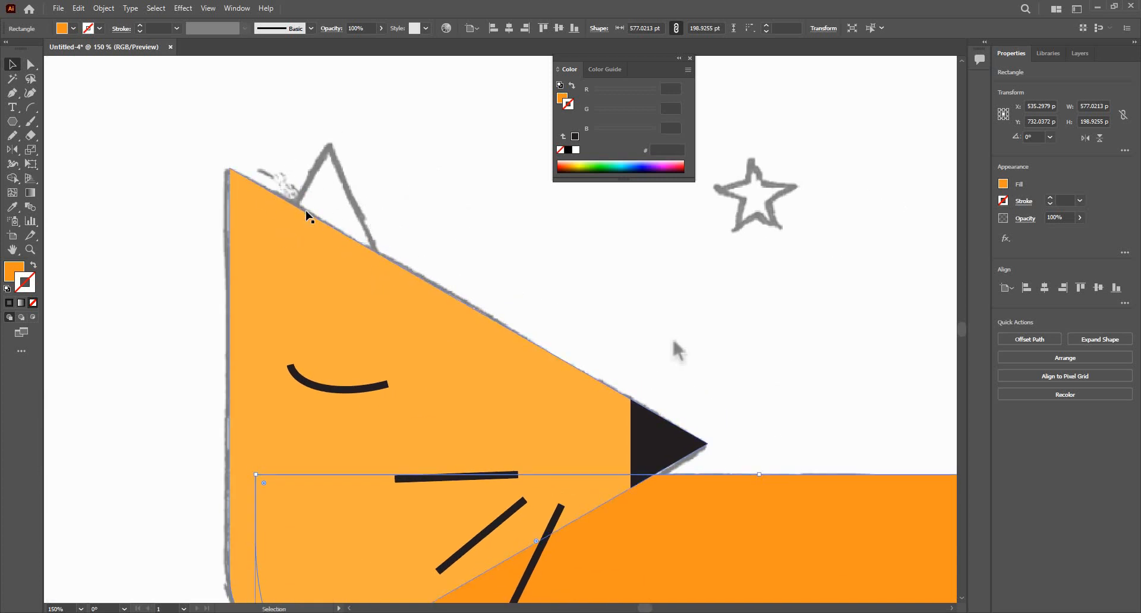
{"action": "scroll", "coordinate": [351, 223], "scroll_direction": "down", "scroll_amount": 2}
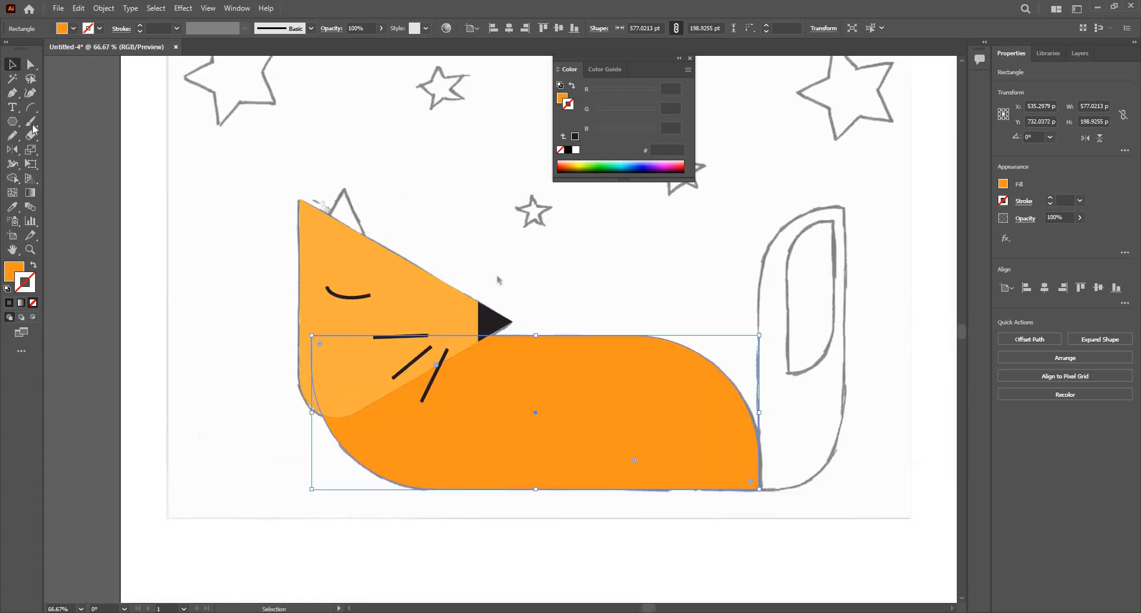
Step: Draw a triangle for the ear with the Polygon tool, about 104 × 104 pt, rotated and fitted over the sketched ear
{"action": "left_click", "coordinate": [12, 124]}
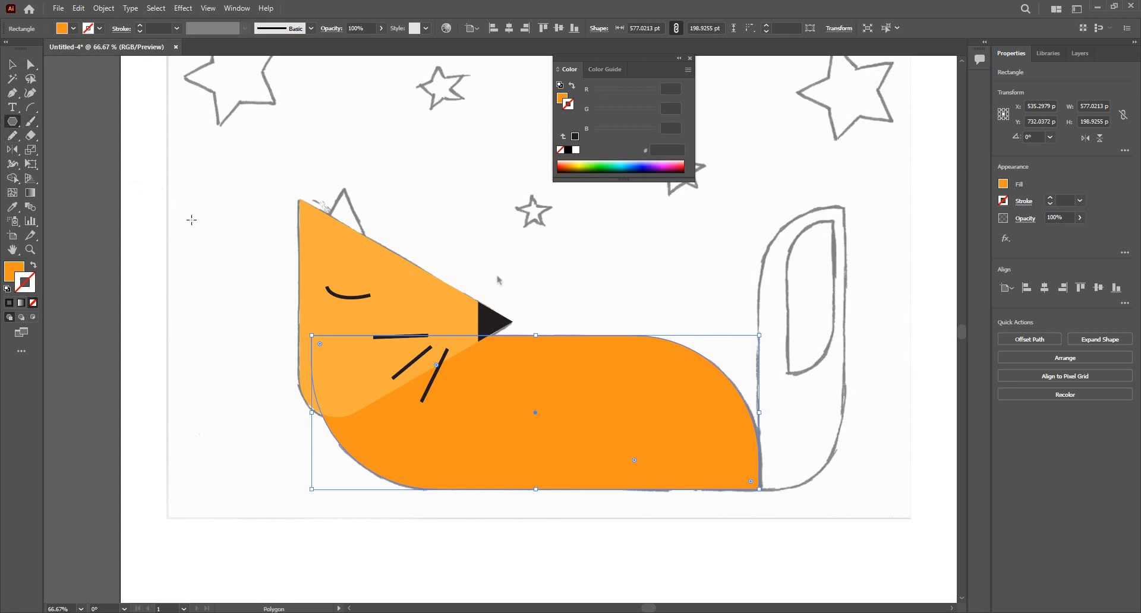
{"action": "left_click_drag", "start_coordinate": [181, 202], "coordinate": [352, 247]}
{"action": "key", "text": "v"}
{"action": "scroll", "coordinate": [336, 212], "scroll_direction": "up", "scroll_amount": 3}
{"action": "left_click_drag", "start_coordinate": [495, 383], "coordinate": [463, 363]}
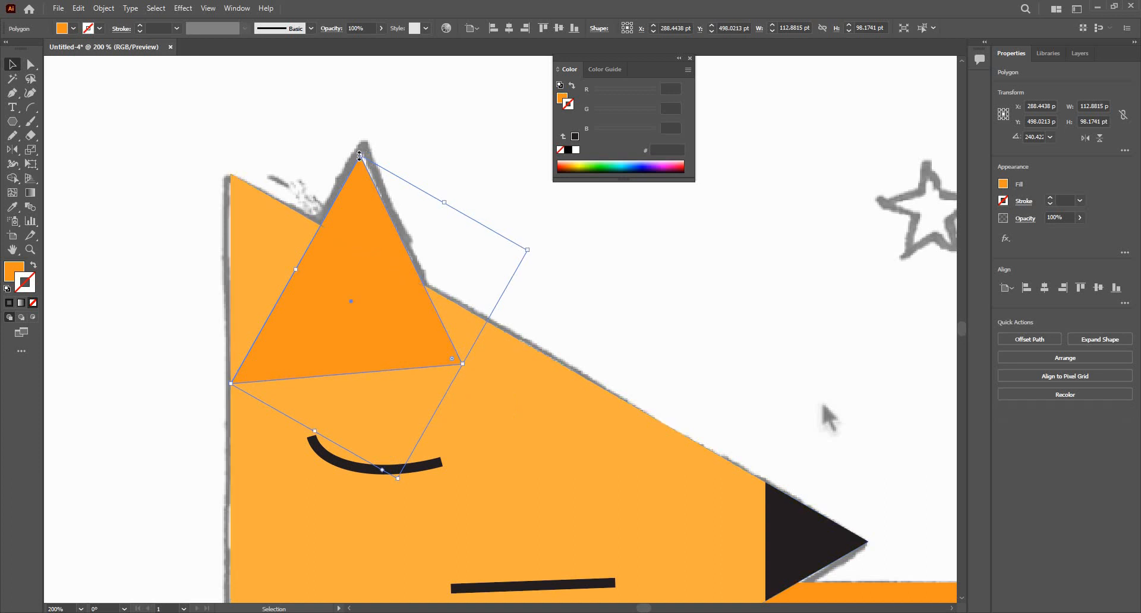
{"action": "left_click_drag", "start_coordinate": [360, 144], "coordinate": [362, 138]}
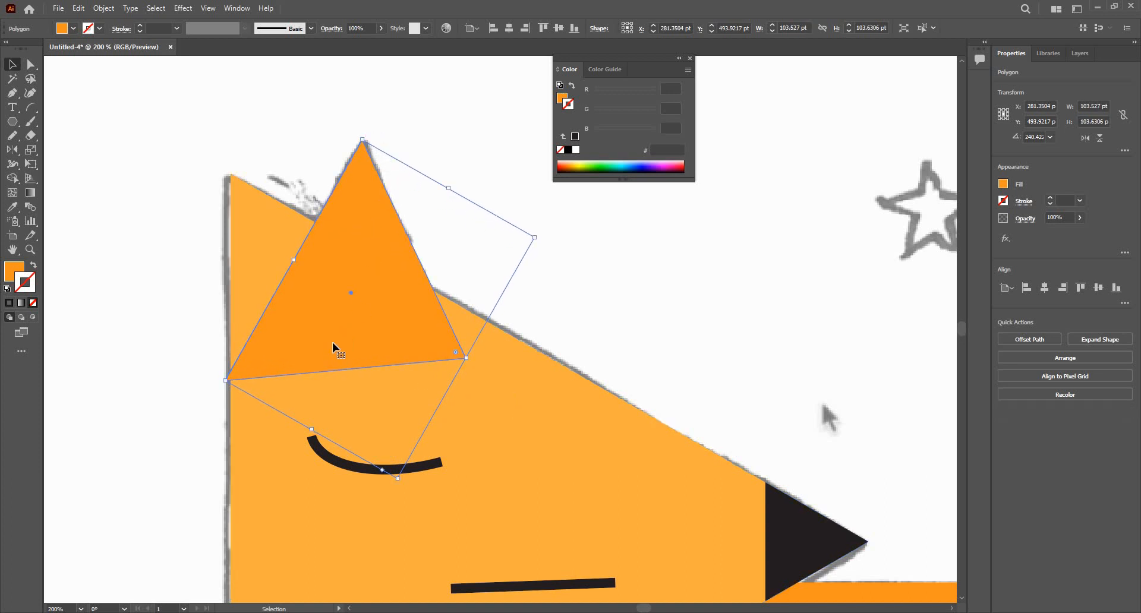
Step: Give the ear triangle a black 4 pt stroke and set its fill to none
{"action": "left_click", "coordinate": [573, 310]}
{"action": "left_click", "coordinate": [392, 280]}
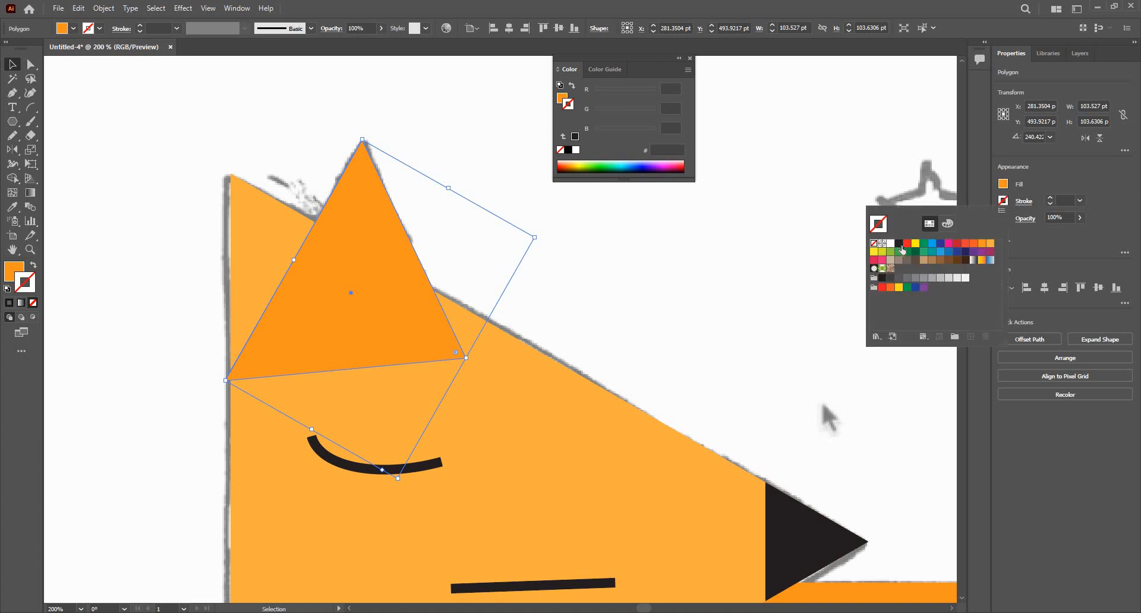
{"action": "left_click", "coordinate": [899, 244]}
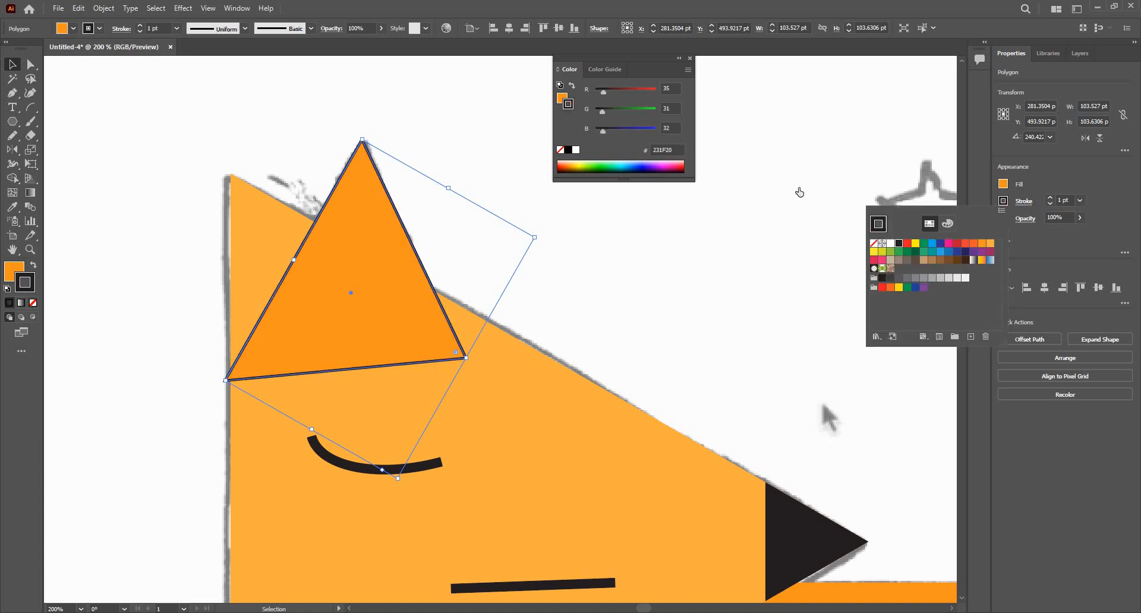
{"action": "left_click", "coordinate": [1055, 206]}
{"action": "left_click", "coordinate": [1060, 200]}
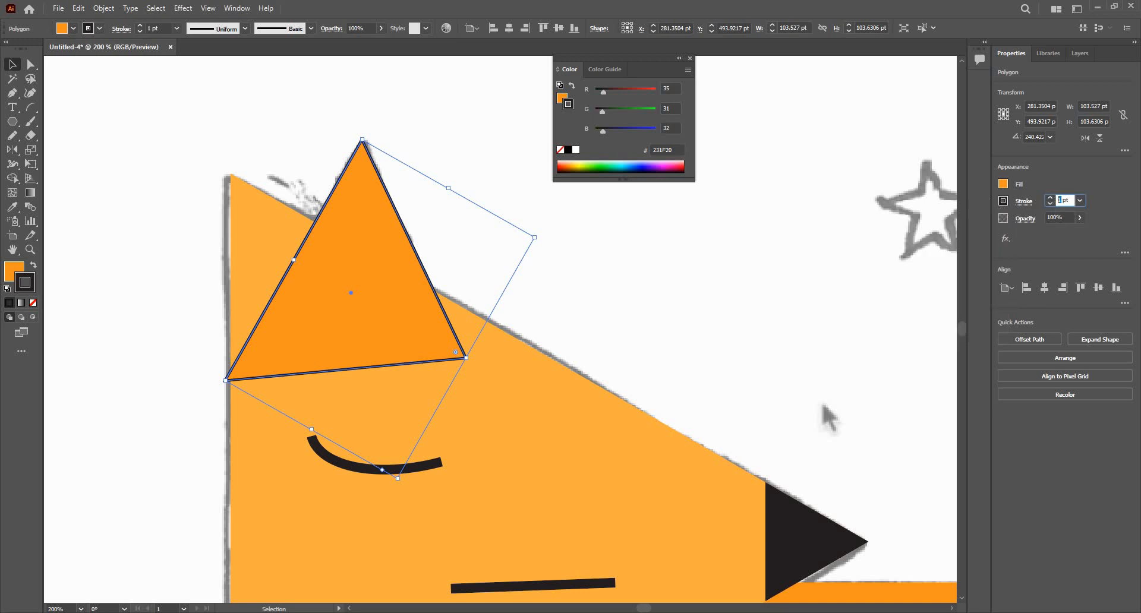
{"action": "key", "text": "Return"}
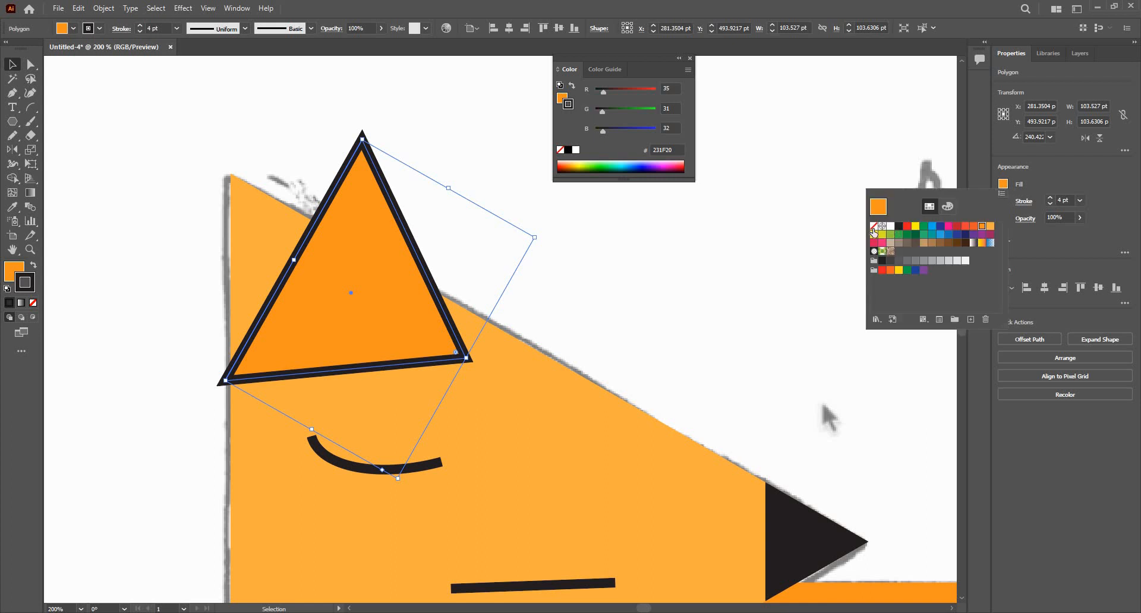
{"action": "left_click", "coordinate": [546, 276]}
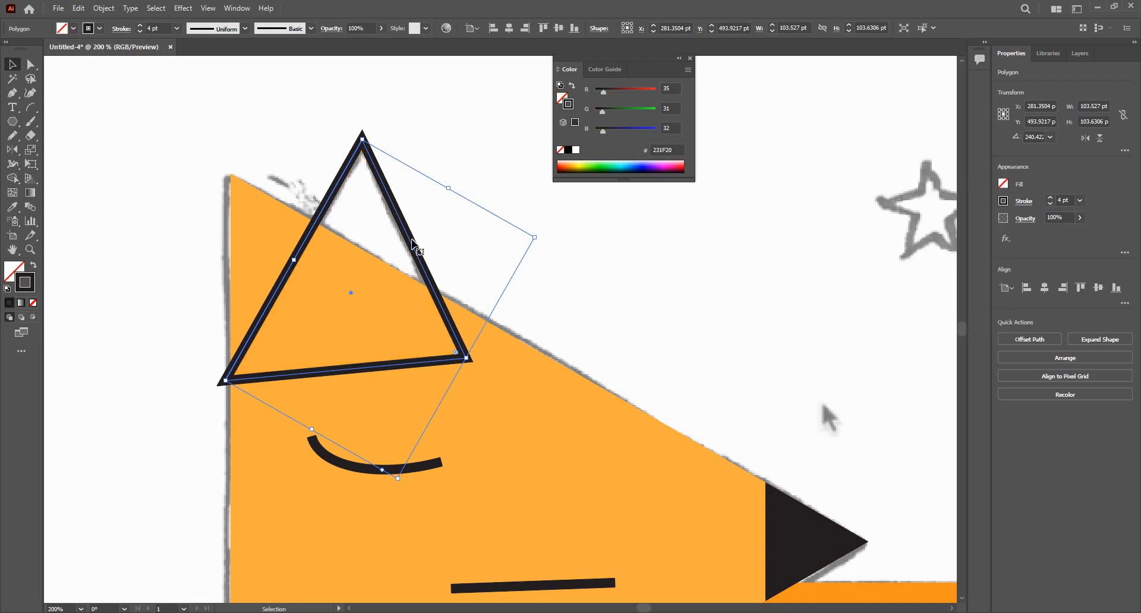
Step: Try sending the ear triangle to the back, and undo the reordering
{"action": "scroll", "coordinate": [358, 225], "scroll_direction": "down", "scroll_amount": 3}
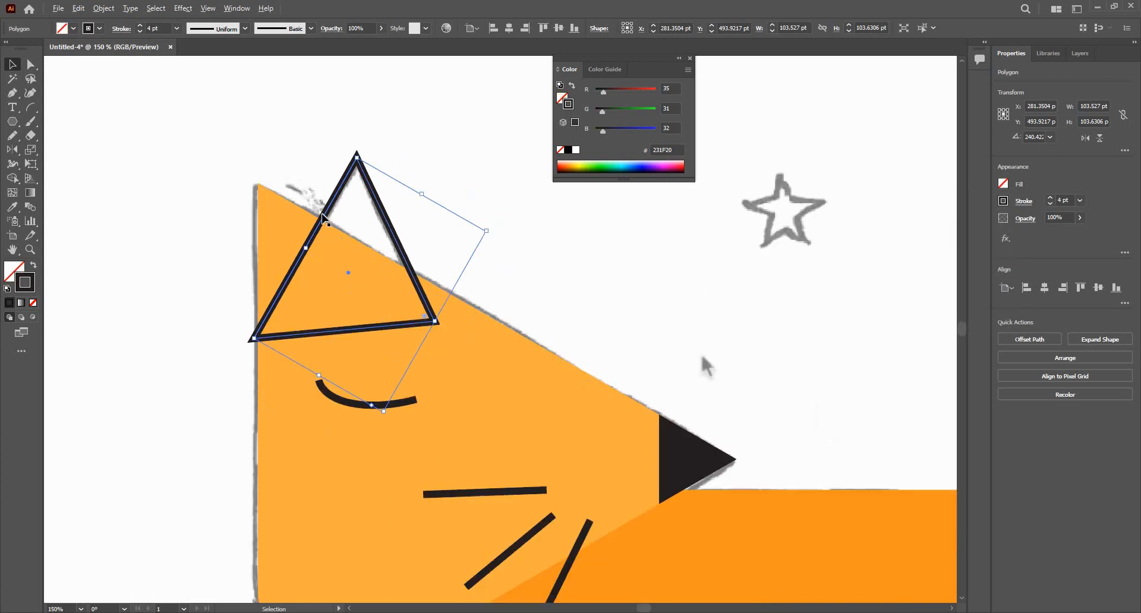
{"action": "scroll", "coordinate": [275, 202], "scroll_direction": "up", "scroll_amount": 2}
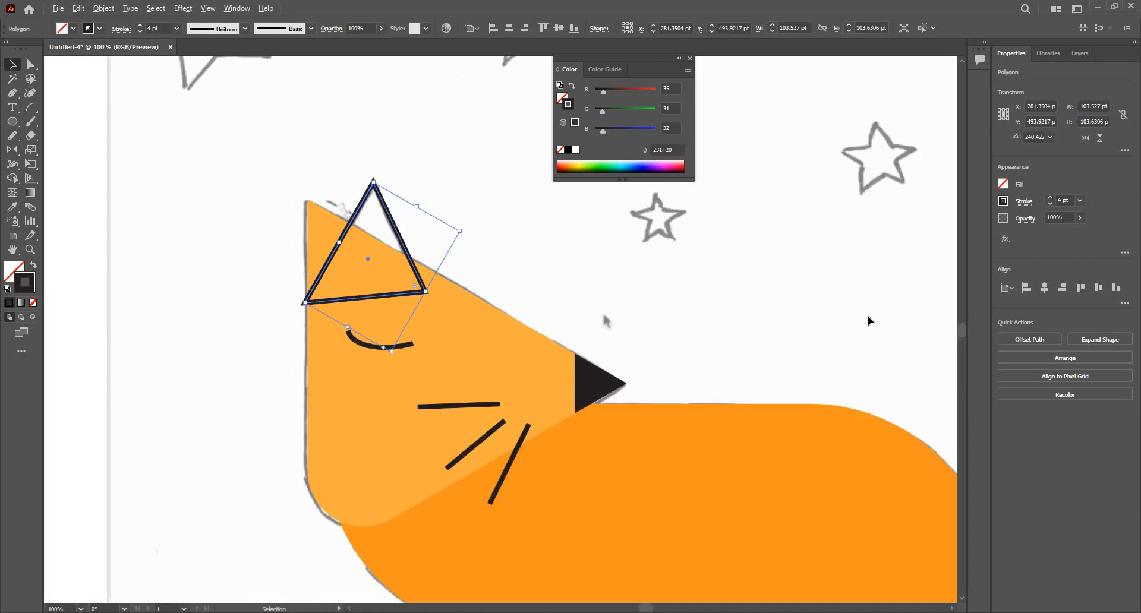
{"action": "left_click", "coordinate": [1050, 360]}
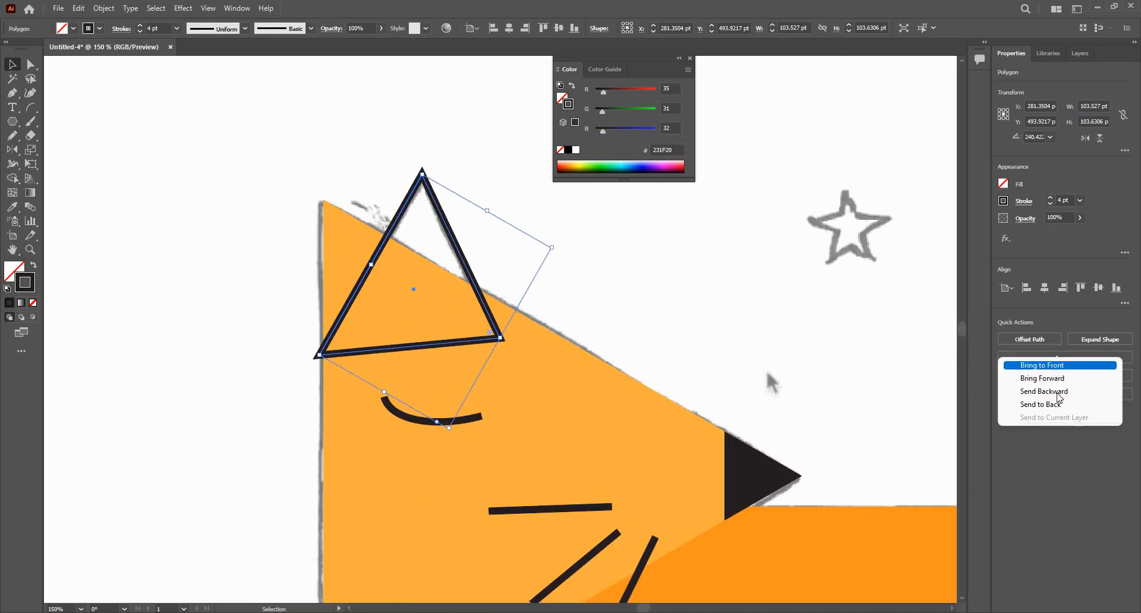
{"action": "left_click", "coordinate": [1058, 405]}
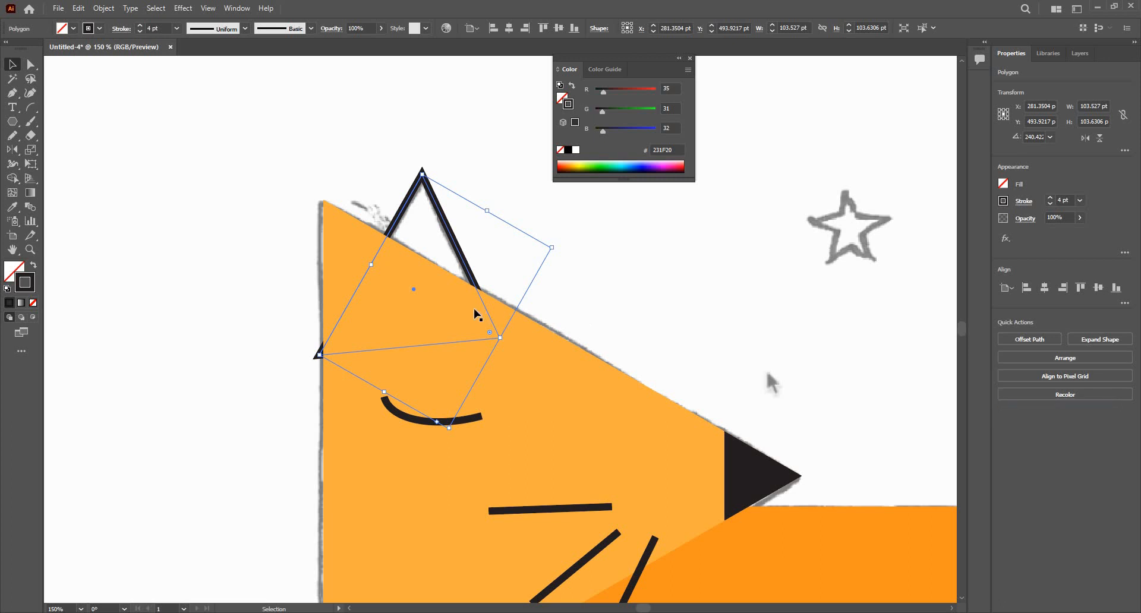
{"action": "key", "text": "ctrl+z"}
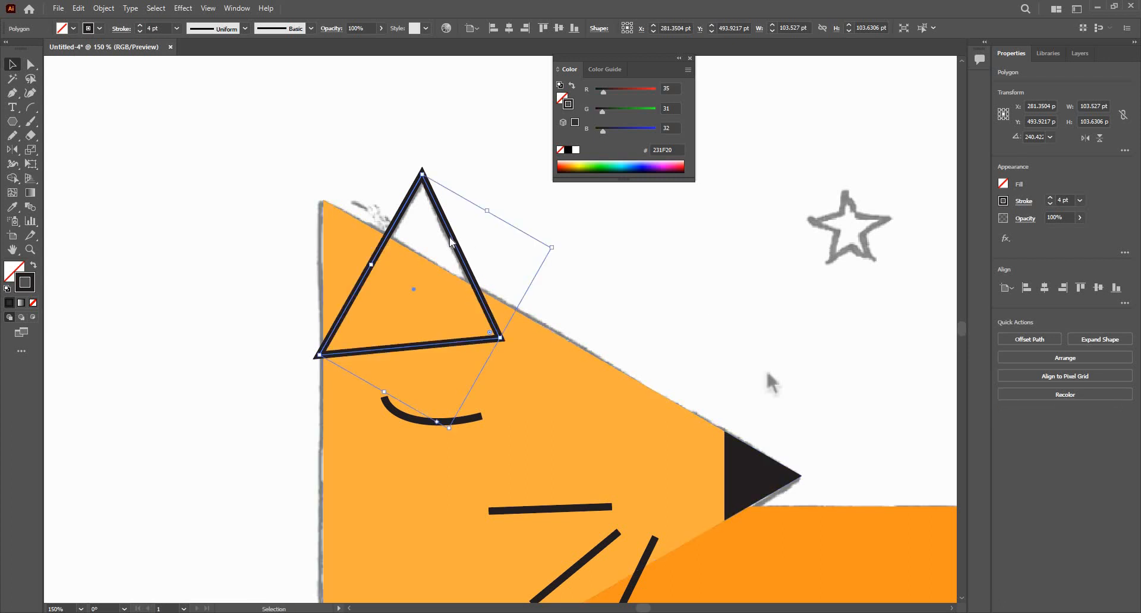
Step: Send the ear triangle to the back so it sits behind the head, and deselect it
{"action": "right_click", "coordinate": [450, 238]}
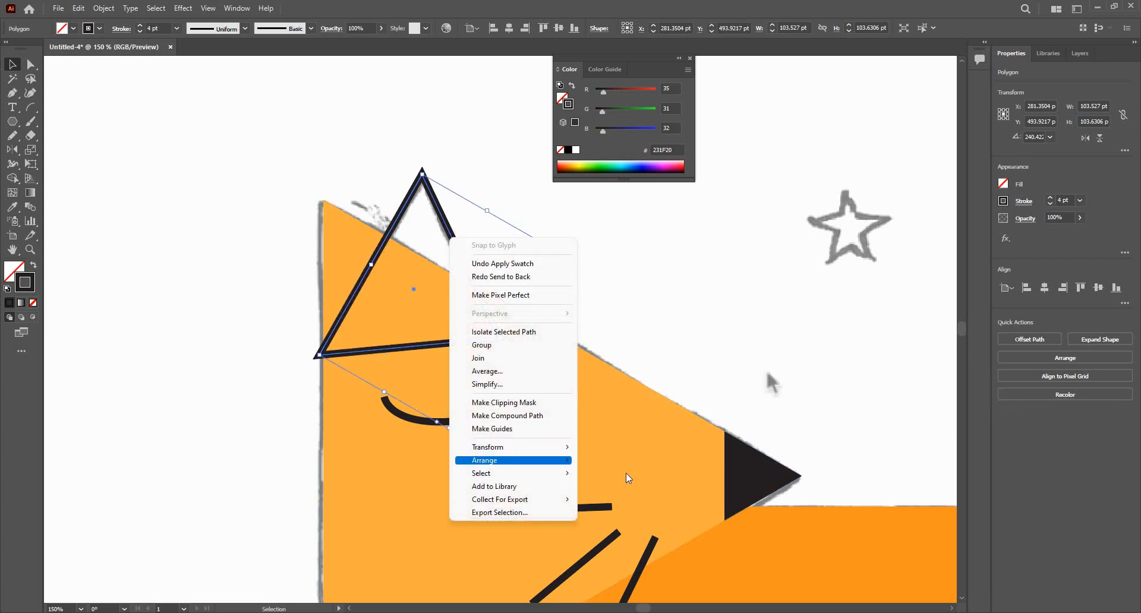
{"action": "mouse_move", "coordinate": [525, 461]}
{"action": "left_click", "coordinate": [661, 501]}
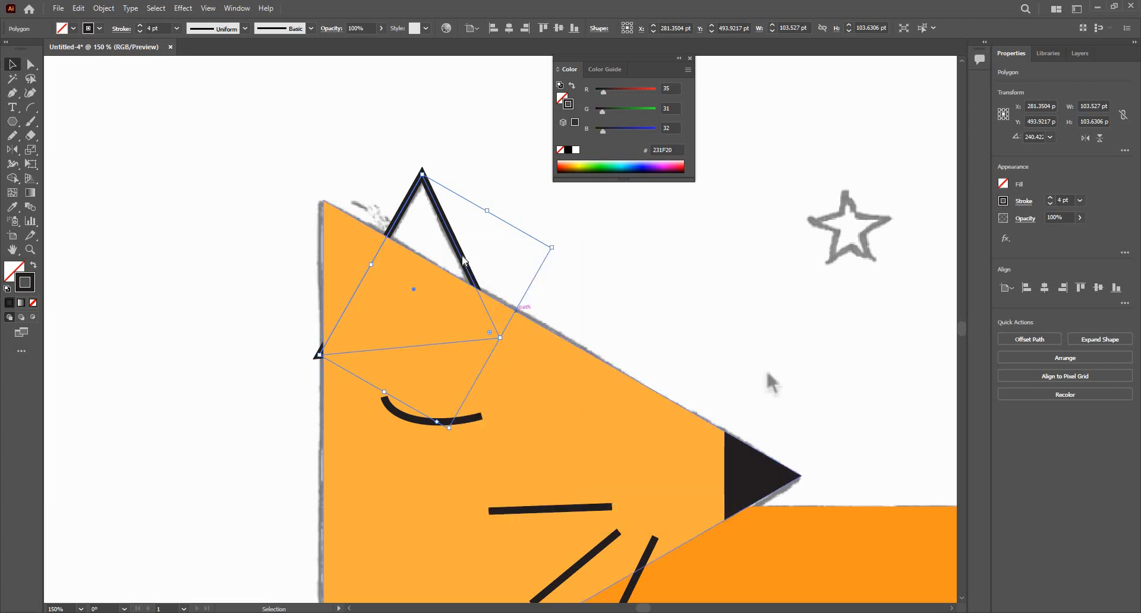
{"action": "right_click", "coordinate": [463, 258]}
{"action": "mouse_move", "coordinate": [526, 479]}
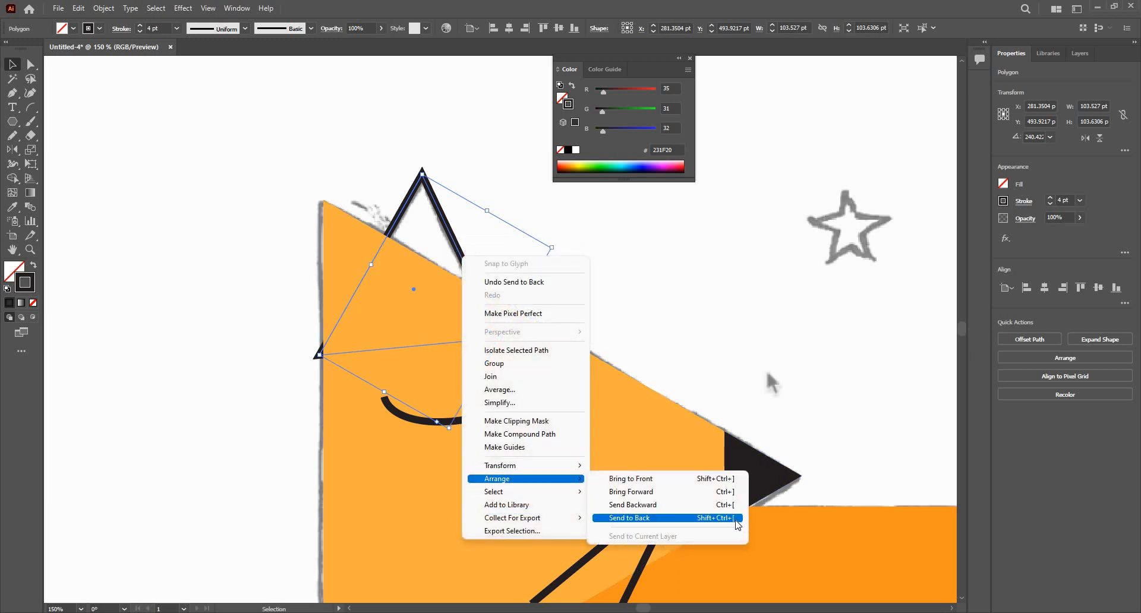
{"action": "left_click", "coordinate": [280, 382]}
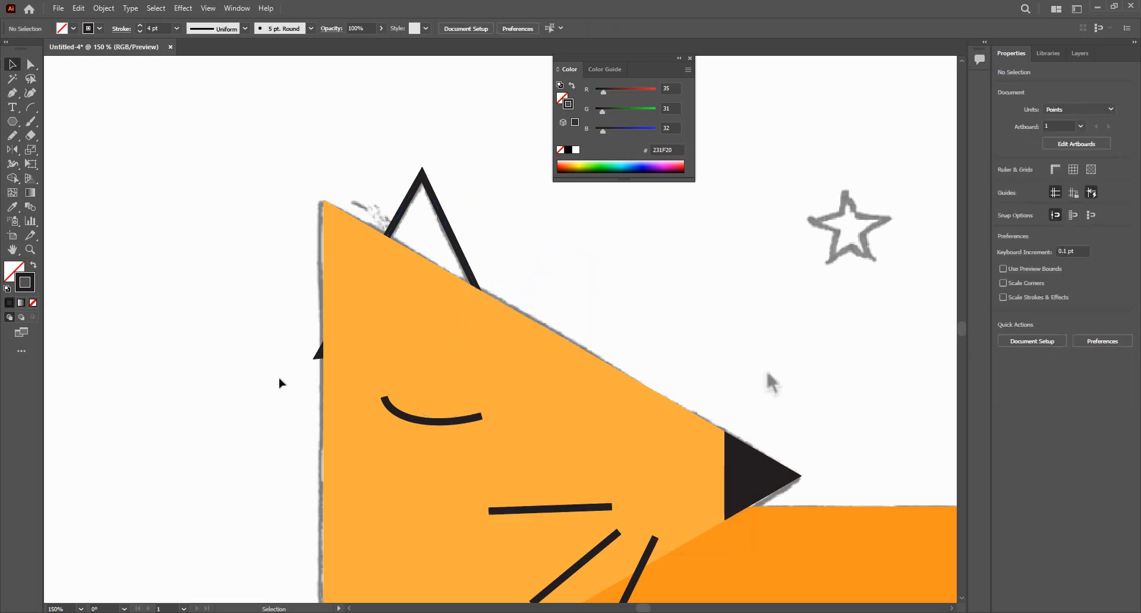
Step: Shrink the ear triangle to about 98 × 98 pt, pulling its protruding lower corner behind the head
{"action": "scroll", "coordinate": [319, 357], "scroll_direction": "up", "scroll_amount": 1}
{"action": "left_click", "coordinate": [312, 357]}
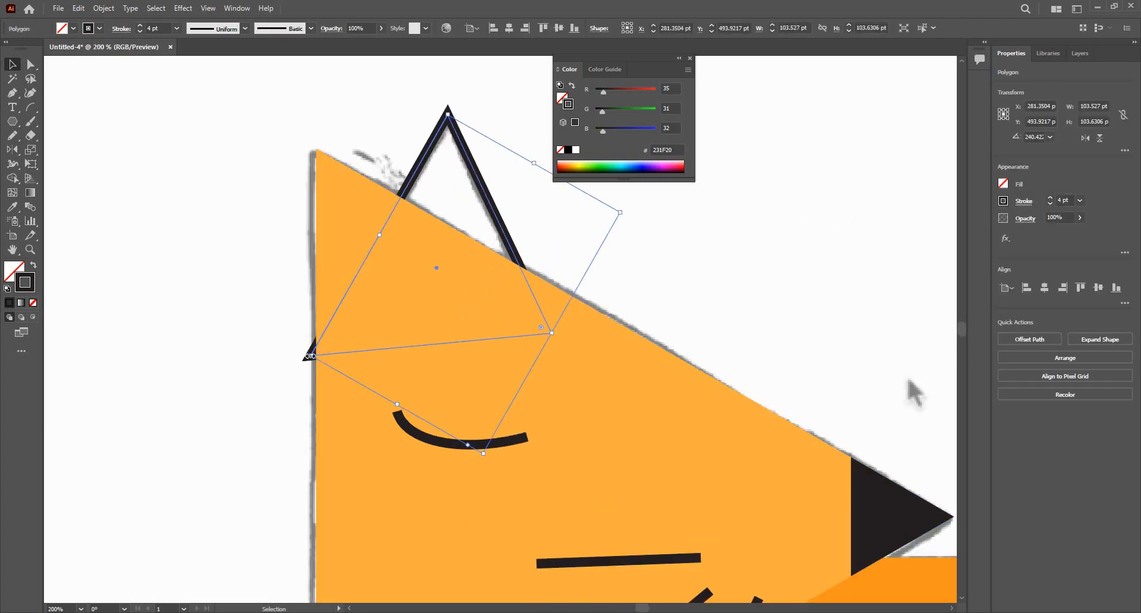
{"action": "left_click_drag", "start_coordinate": [322, 355], "coordinate": [331, 354]}
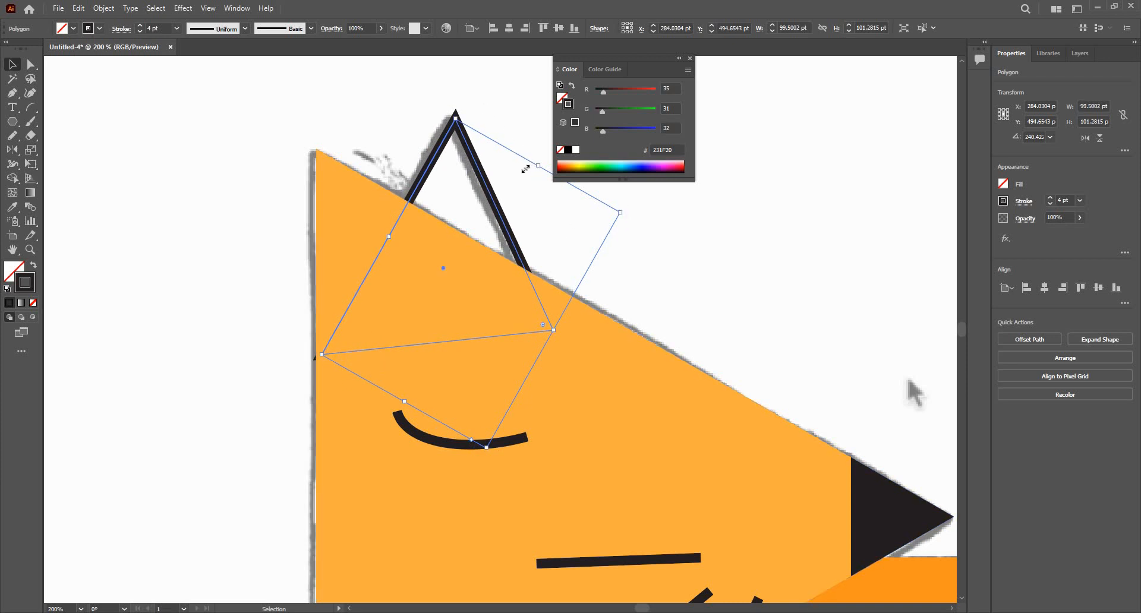
{"action": "left_click_drag", "start_coordinate": [526, 169], "coordinate": [519, 171]}
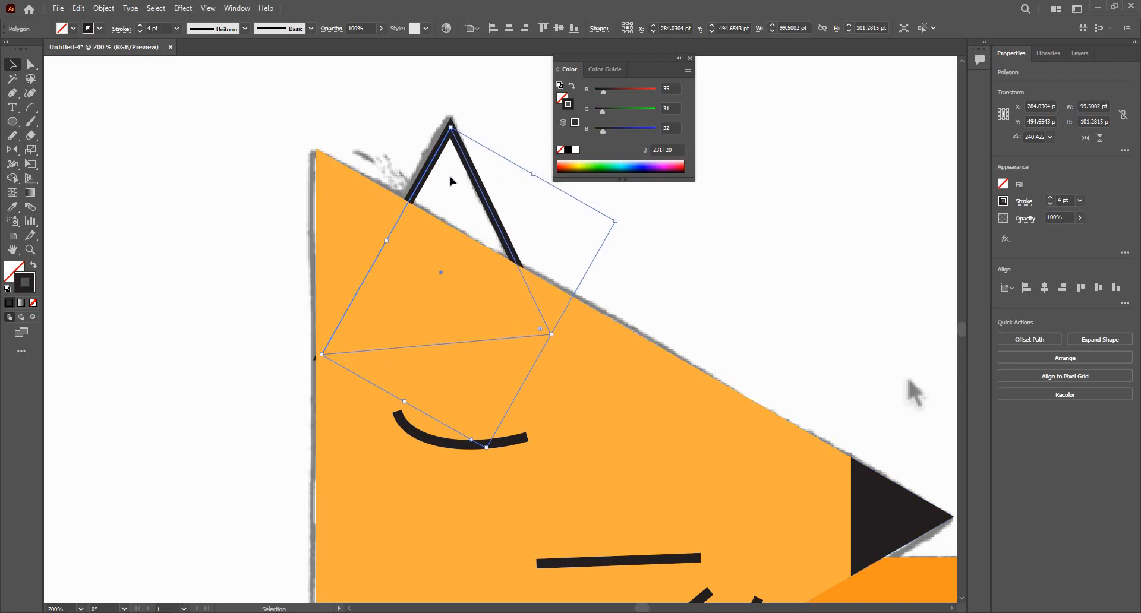
{"action": "left_click", "coordinate": [450, 173]}
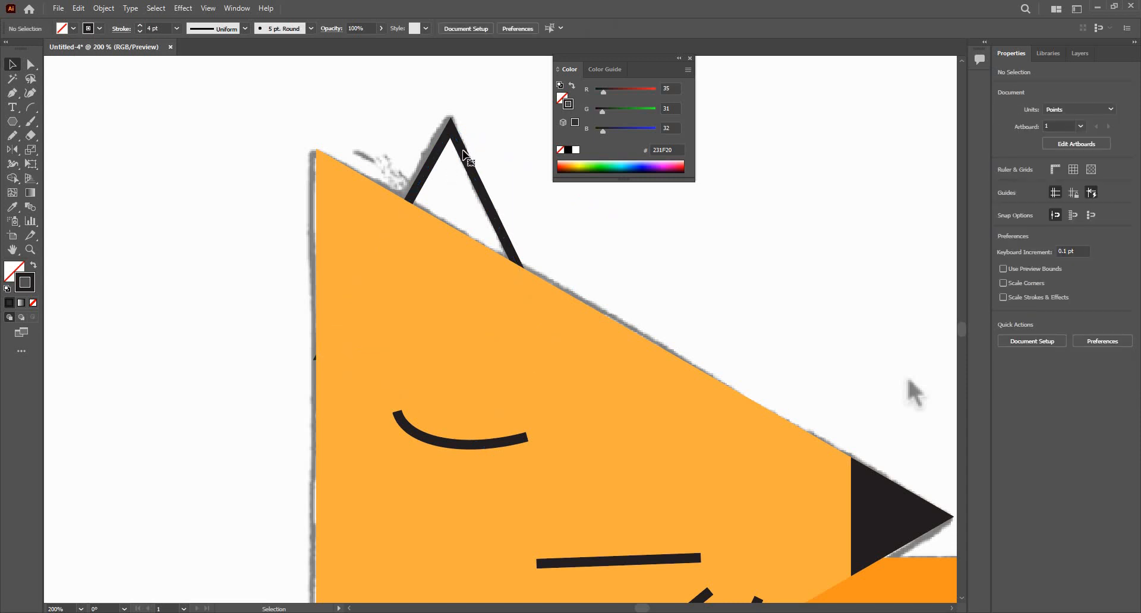
Step: Nudge the ear triangle left and up, shrink it to about 97 × 93 pt and align it with the sketched ear
{"action": "left_click", "coordinate": [464, 153]}
{"action": "key", "text": "Left"}
{"action": "key", "text": "Left"}
{"action": "key", "text": "Left"}
{"action": "key", "text": "Left"}
{"action": "key", "text": "Left"}
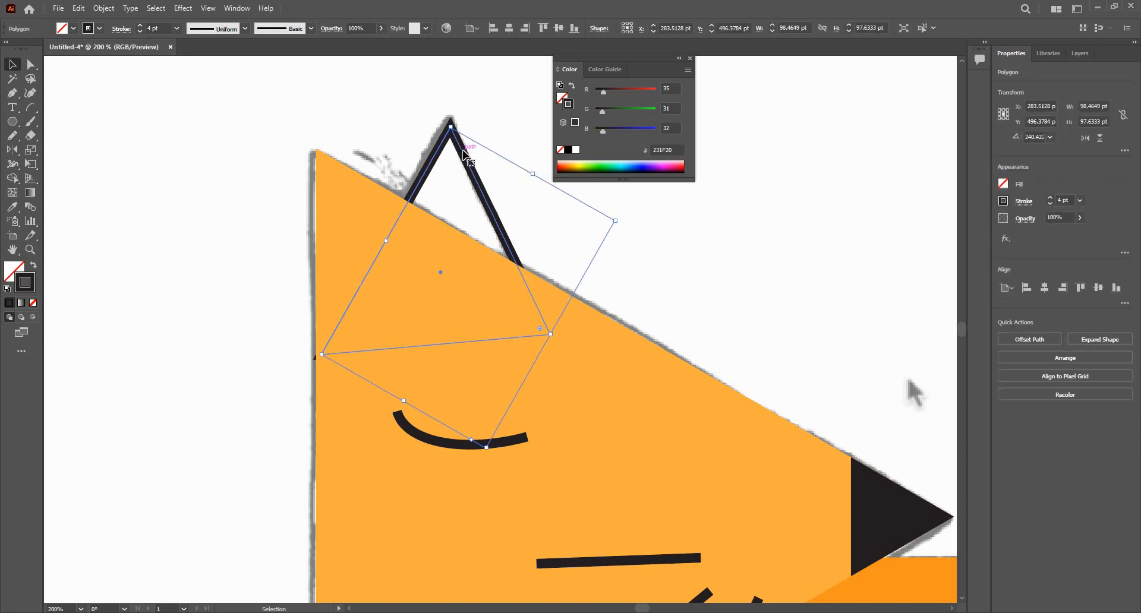
{"action": "key", "text": "Up"}
{"action": "key", "text": "Up"}
{"action": "key", "text": "Up"}
{"action": "key", "text": "Up"}
{"action": "key", "text": "Up"}
{"action": "key", "text": "Left"}
{"action": "key", "text": "Left"}
{"action": "key", "text": "Left"}
{"action": "key", "text": "Left"}
{"action": "key", "text": "Left"}
{"action": "key", "text": "Left"}
{"action": "key", "text": "Left"}
{"action": "key", "text": "Up"}
{"action": "key", "text": "Up"}
{"action": "key", "text": "Up"}
{"action": "key", "text": "Up"}
{"action": "key", "text": "Up"}
{"action": "key", "text": "Up"}
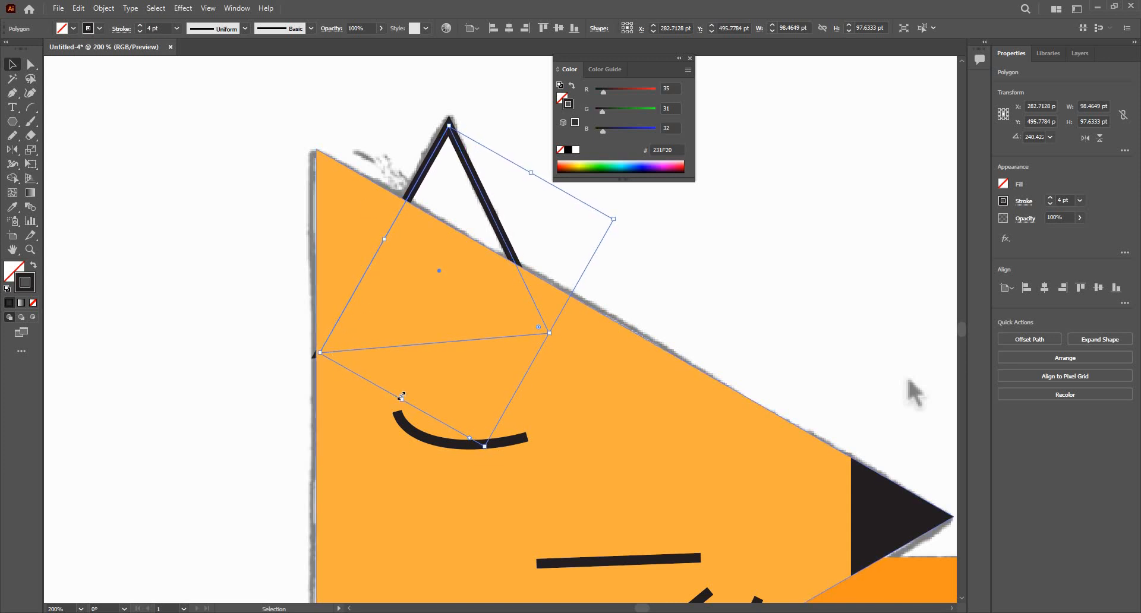
{"action": "left_click_drag", "start_coordinate": [405, 387], "coordinate": [410, 375]}
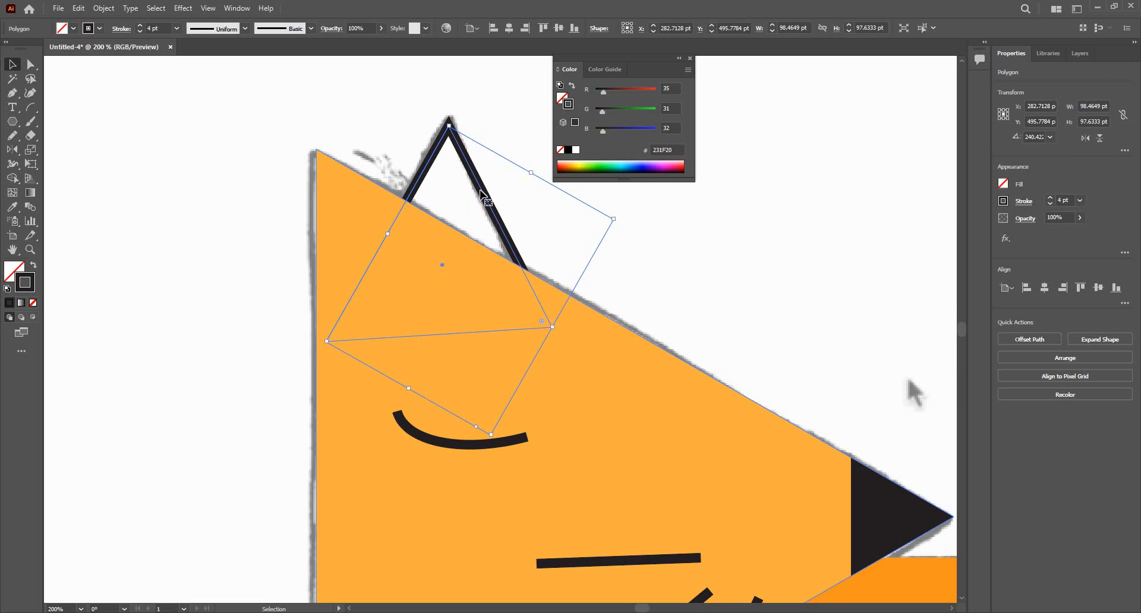
{"action": "left_click_drag", "start_coordinate": [480, 186], "coordinate": [479, 181]}
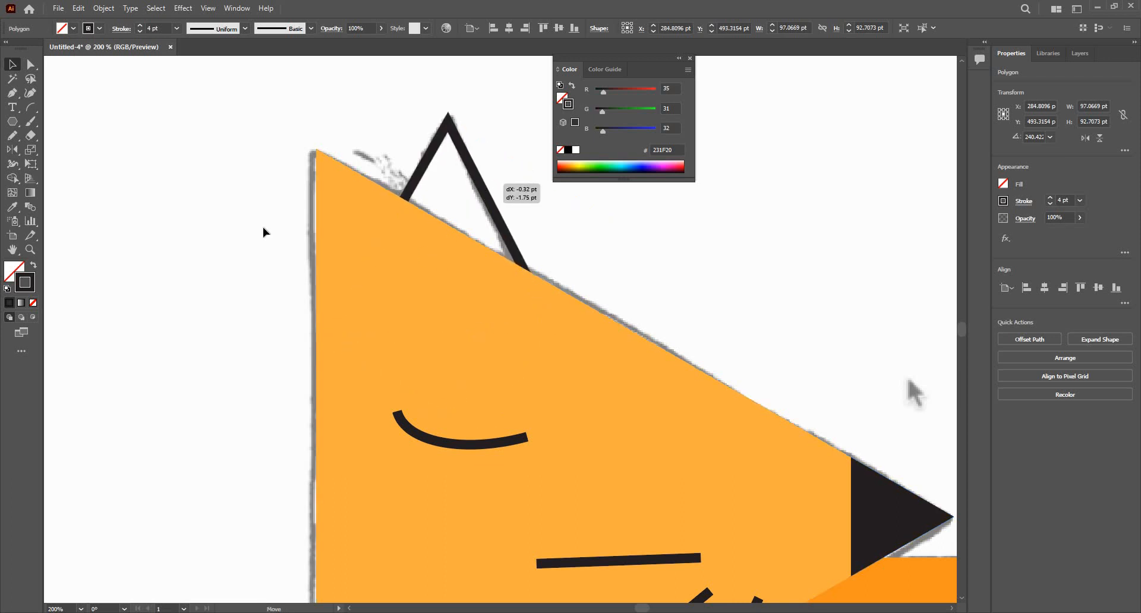
Step: Fill the ear triangle with white (FFFFFF) and deselect it
{"action": "key", "text": "x"}
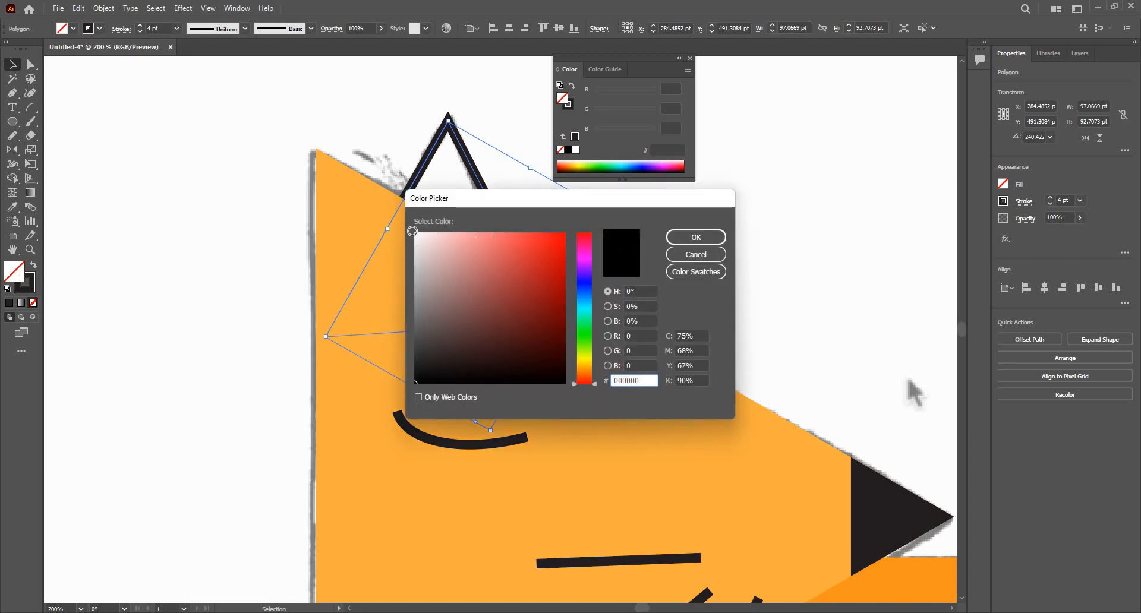
{"action": "left_click", "coordinate": [415, 233]}
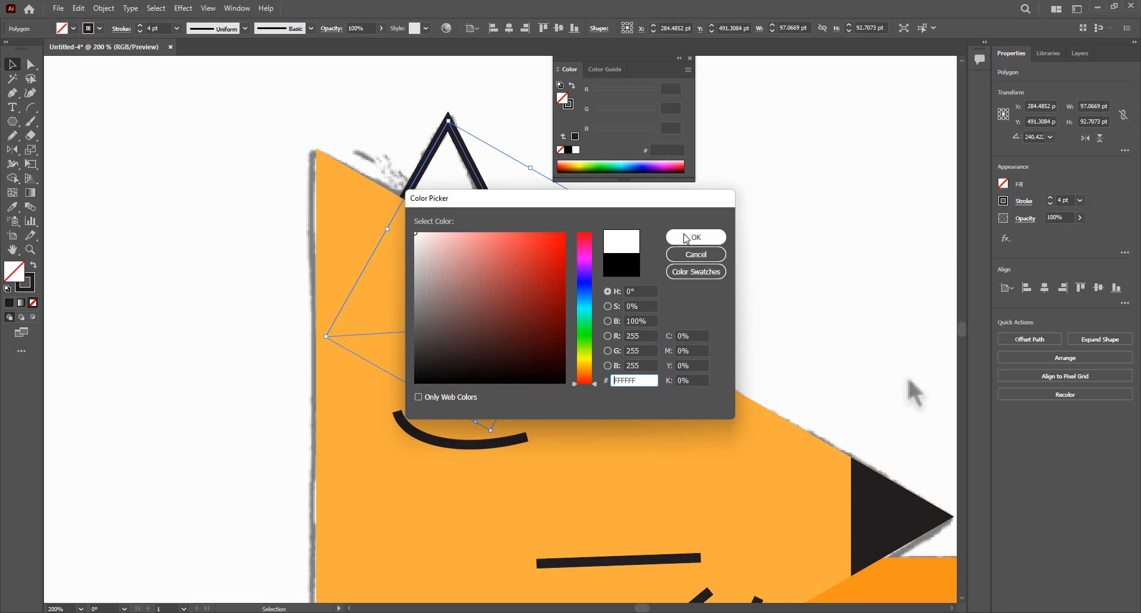
{"action": "key", "text": "Return"}
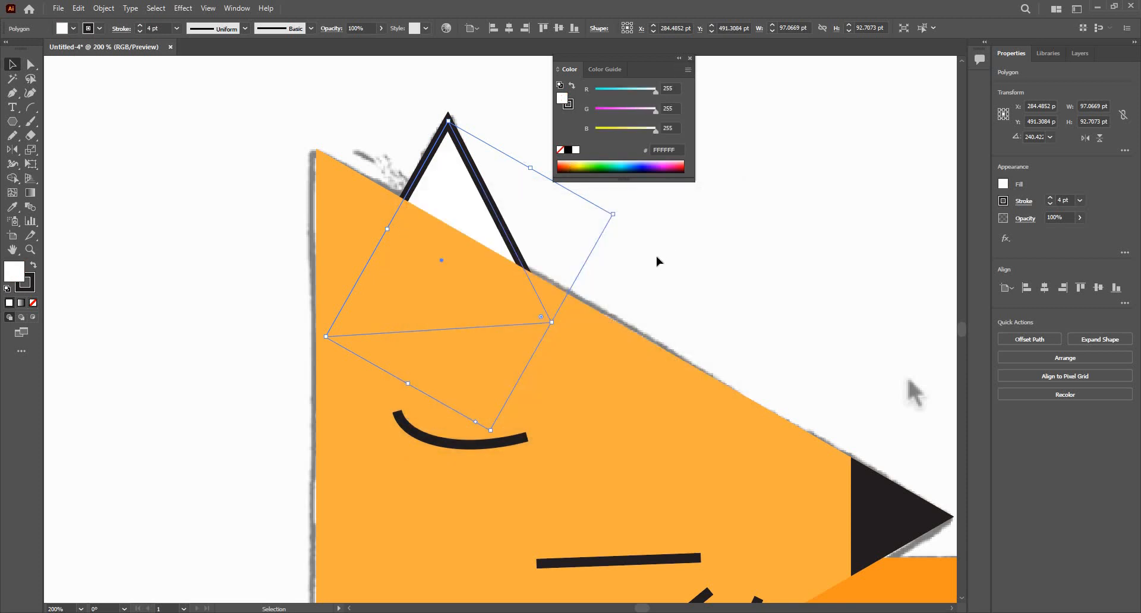
{"action": "left_click", "coordinate": [375, 251]}
{"action": "scroll", "coordinate": [455, 271], "scroll_direction": "down", "scroll_amount": 4}
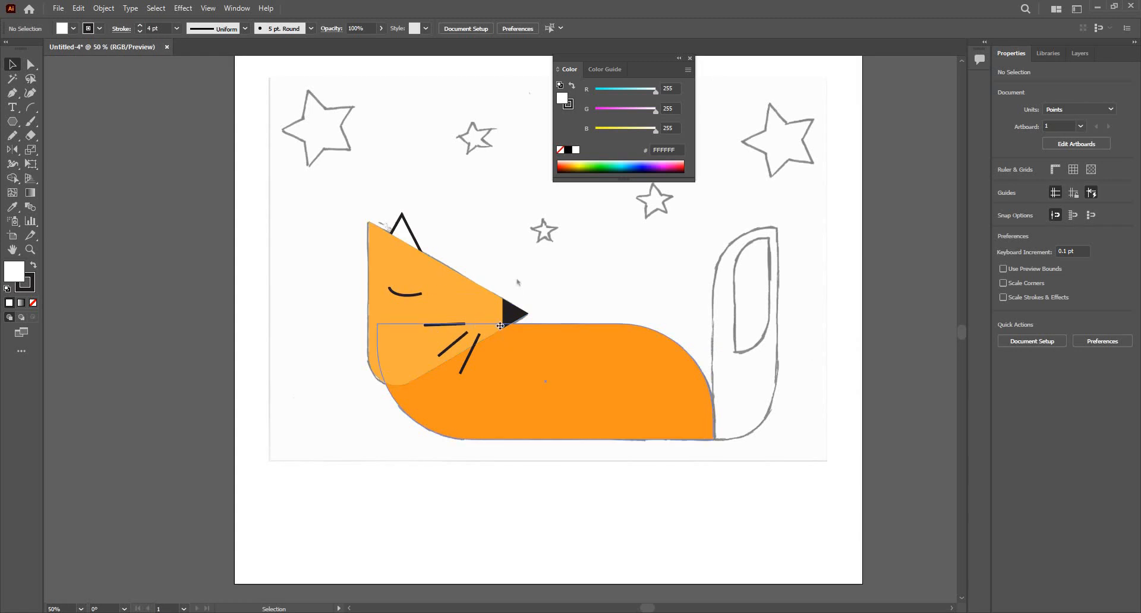
Step: Create a five-pointed star with radii of 25 pt and 50 pt near the sketch's upper-left star
{"action": "scroll", "coordinate": [604, 330], "scroll_direction": "right", "scroll_amount": 3}
{"action": "scroll", "coordinate": [477, 345], "scroll_direction": "up", "scroll_amount": 1}
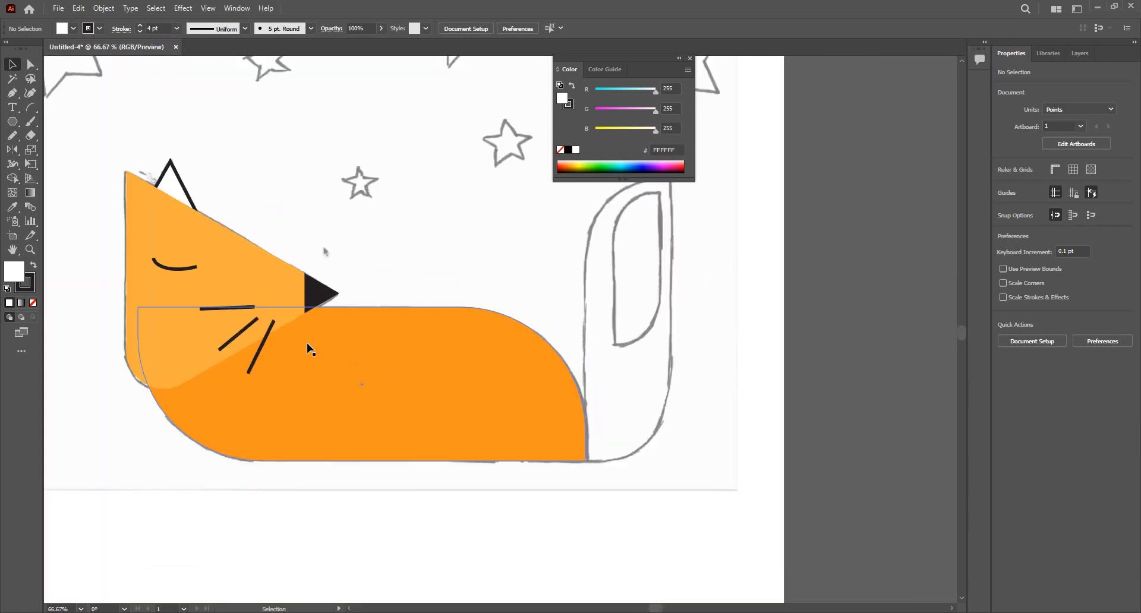
{"action": "scroll", "coordinate": [311, 350], "scroll_direction": "up", "scroll_amount": 1}
{"action": "scroll", "coordinate": [462, 389], "scroll_direction": "right", "scroll_amount": 3}
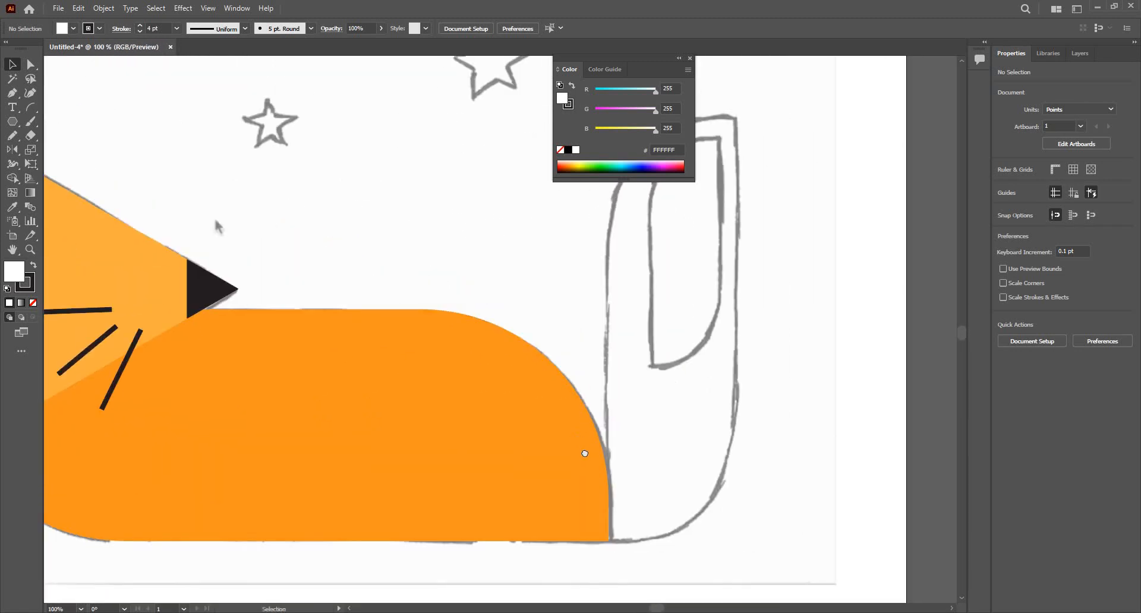
{"action": "scroll", "coordinate": [585, 456], "scroll_direction": "up", "scroll_amount": 2}
{"action": "scroll", "coordinate": [573, 389], "scroll_direction": "left", "scroll_amount": 5}
{"action": "scroll", "coordinate": [573, 386], "scroll_direction": "up", "scroll_amount": 3}
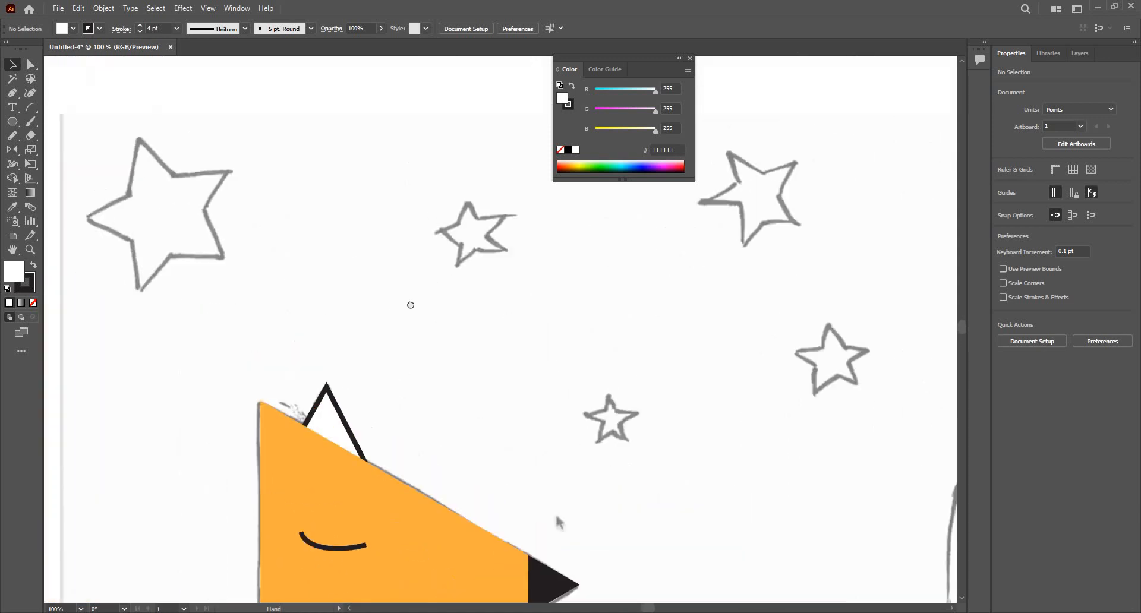
{"action": "scroll", "coordinate": [191, 247], "scroll_direction": "up", "scroll_amount": 2}
{"action": "scroll", "coordinate": [191, 247], "scroll_direction": "left", "scroll_amount": 2}
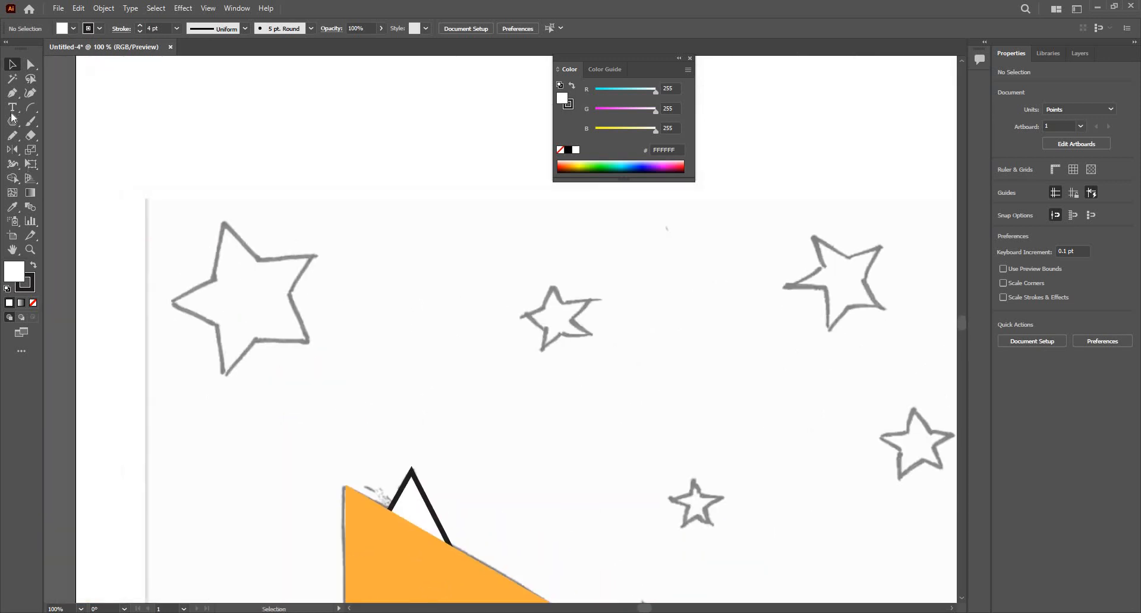
{"action": "left_click_drag", "start_coordinate": [13, 121], "coordinate": [87, 181]}
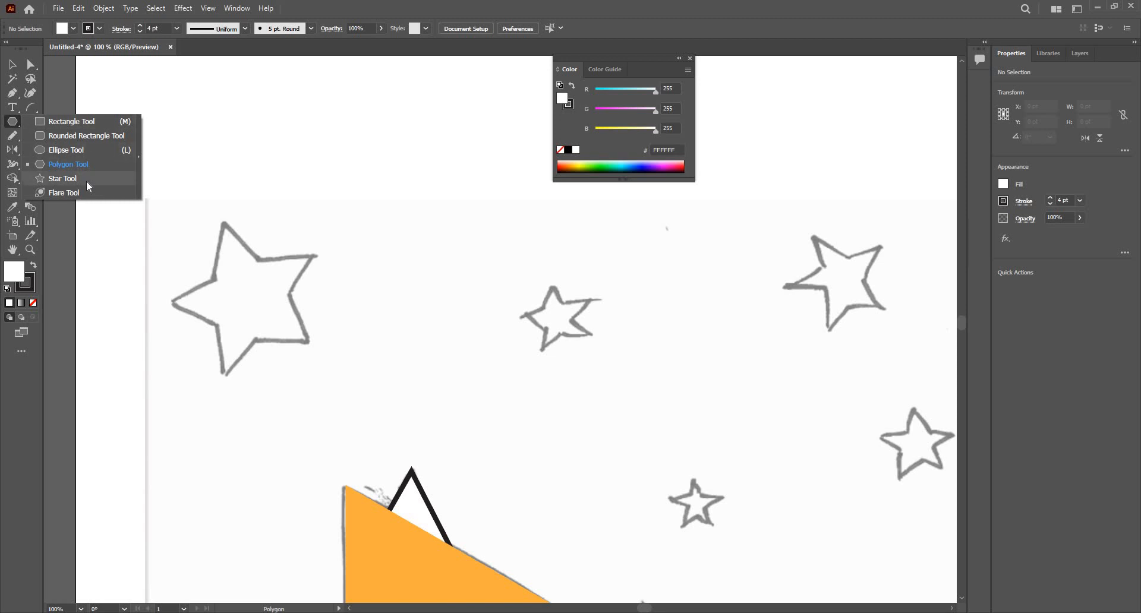
{"action": "left_click_drag", "start_coordinate": [87, 181], "coordinate": [87, 180]}
{"action": "left_click", "coordinate": [464, 295]}
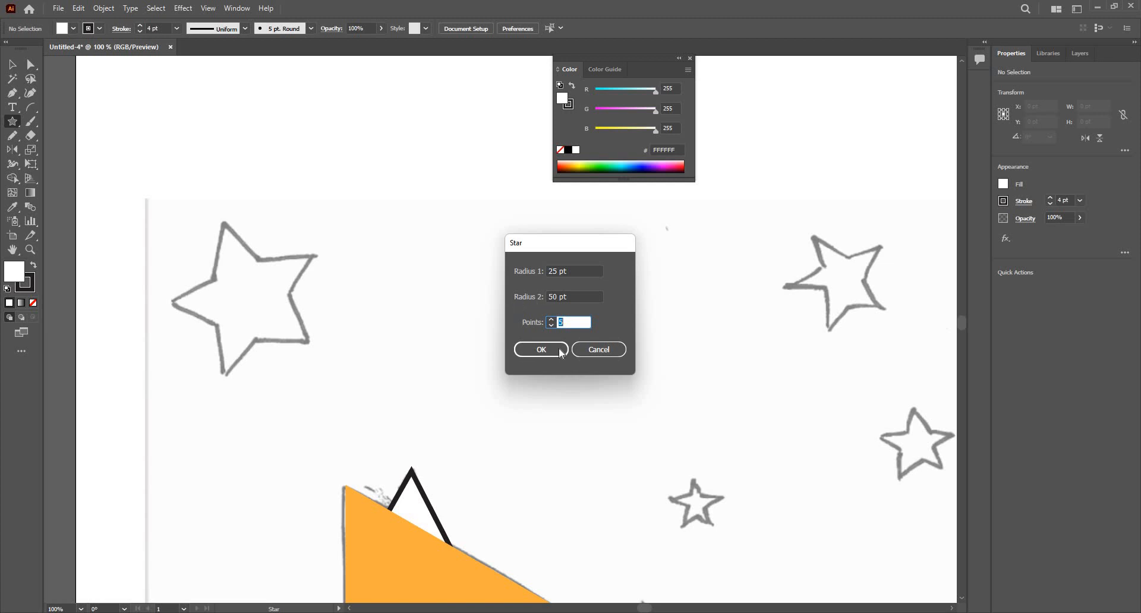
{"action": "key", "text": "Return"}
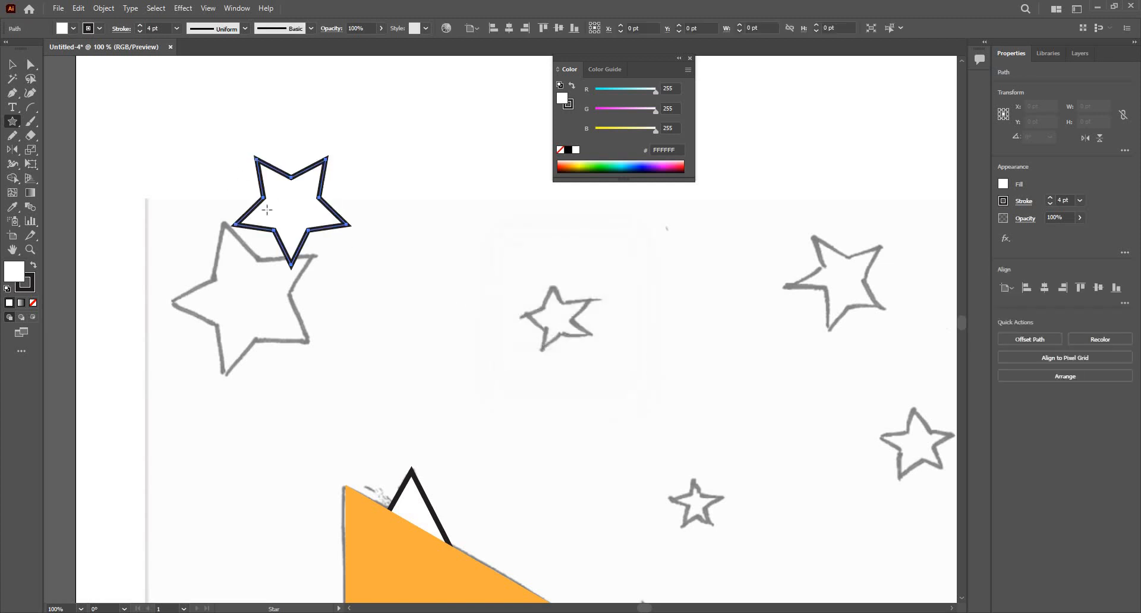
{"action": "key", "text": "v"}
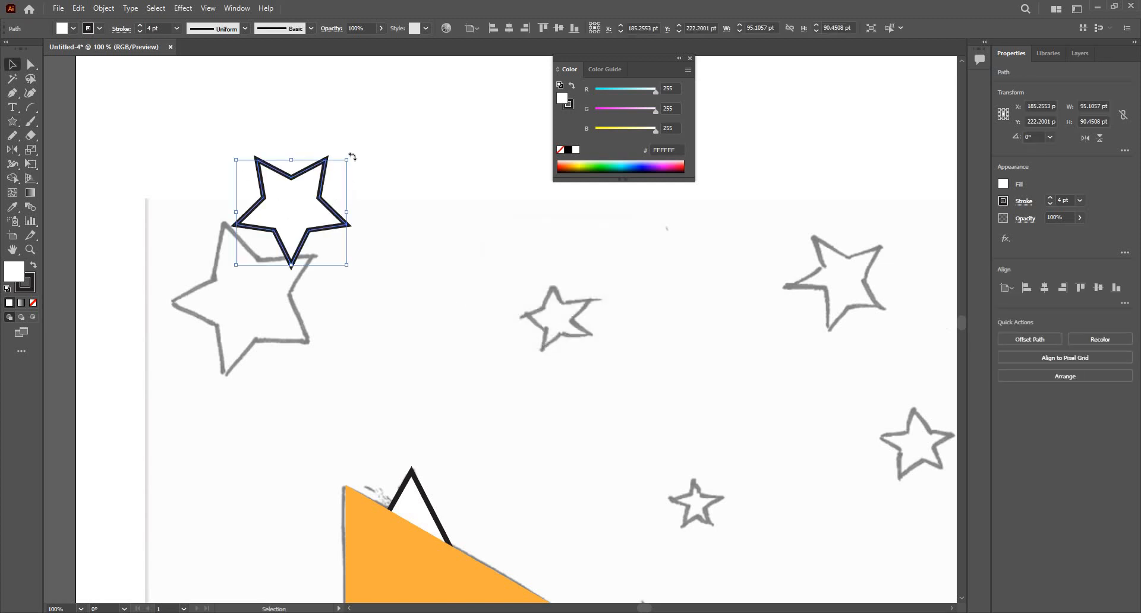
Step: Rotate the star to 60°, place it over the upper-left sketched star and enlarge it to about 111 × 113 pt
{"action": "left_click_drag", "start_coordinate": [353, 156], "coordinate": [294, 119]}
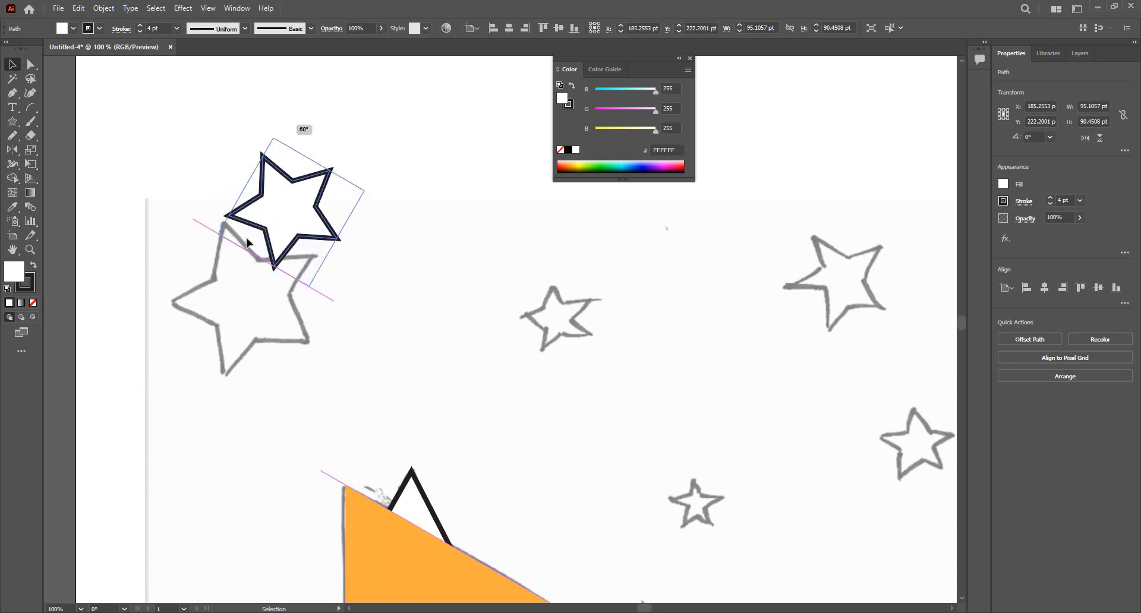
{"action": "left_click_drag", "start_coordinate": [288, 199], "coordinate": [238, 284]}
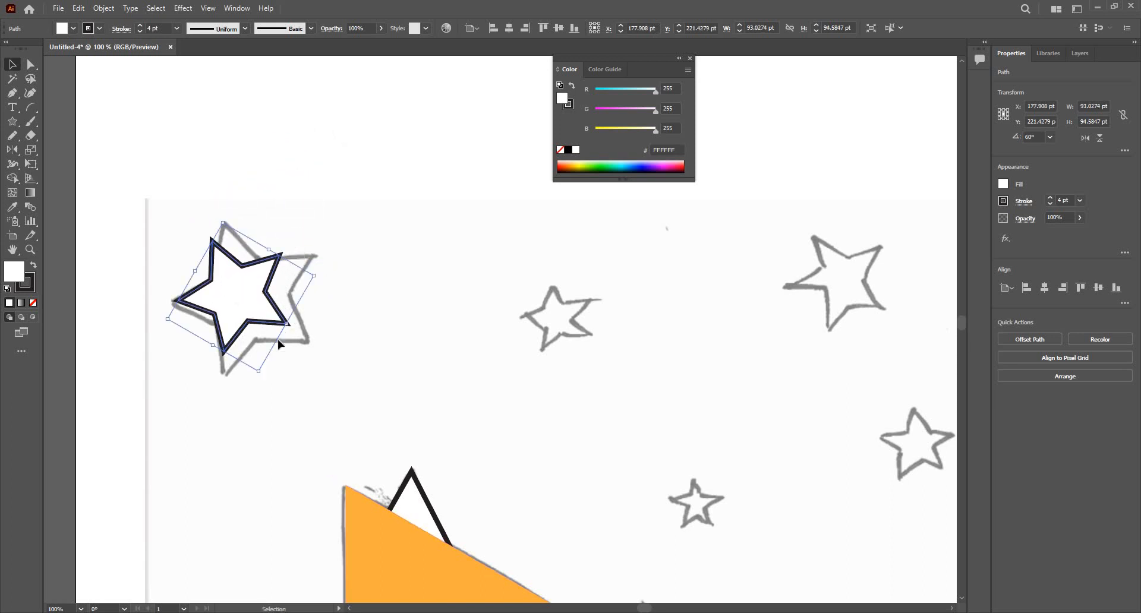
{"action": "left_click_drag", "start_coordinate": [262, 386], "coordinate": [268, 400]}
{"action": "left_click_drag", "start_coordinate": [252, 293], "coordinate": [260, 280]}
Step: Refine the upper-left star's fit by rotating it to about 56.3°, enlarging it to about 120 × 125 pt and aligning it with the sketch
{"action": "left_click_drag", "start_coordinate": [347, 285], "coordinate": [350, 296]}
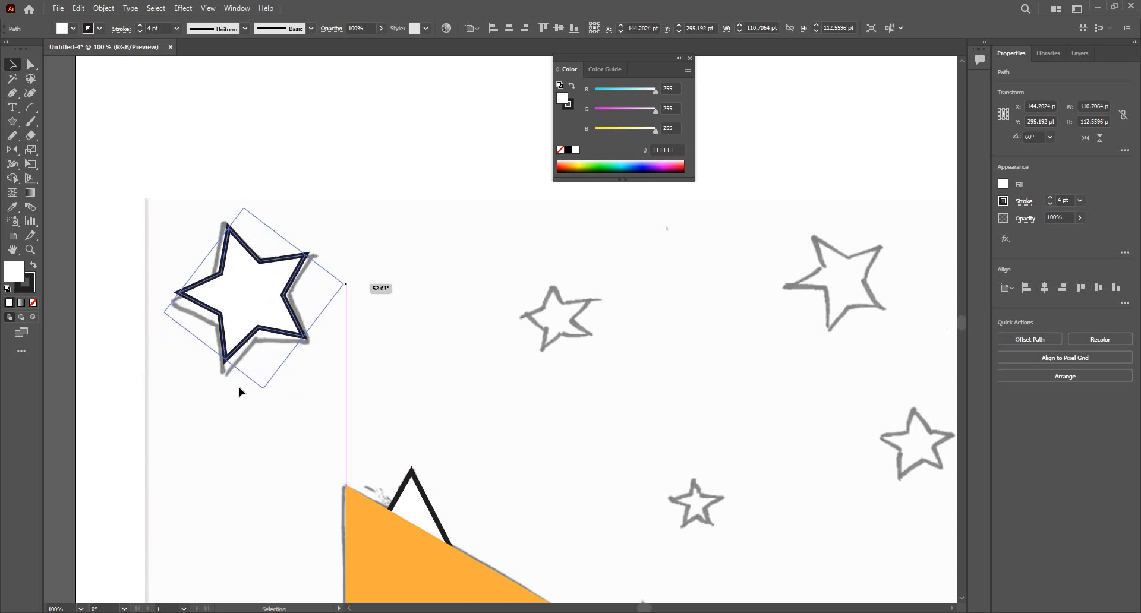
{"action": "left_click_drag", "start_coordinate": [268, 403], "coordinate": [270, 415]}
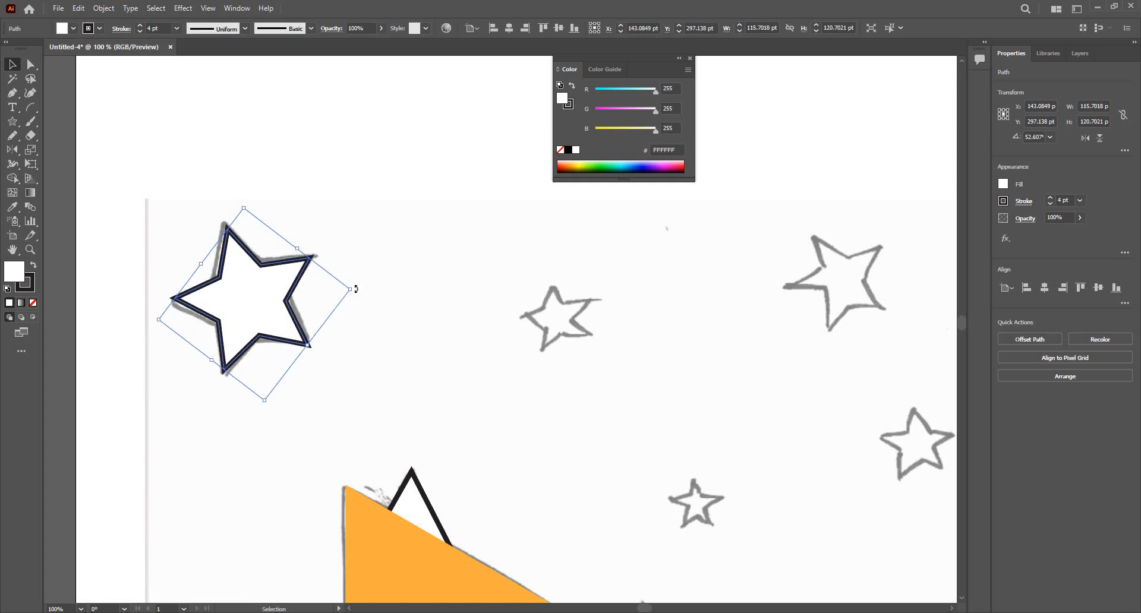
{"action": "left_click_drag", "start_coordinate": [357, 281], "coordinate": [356, 275]}
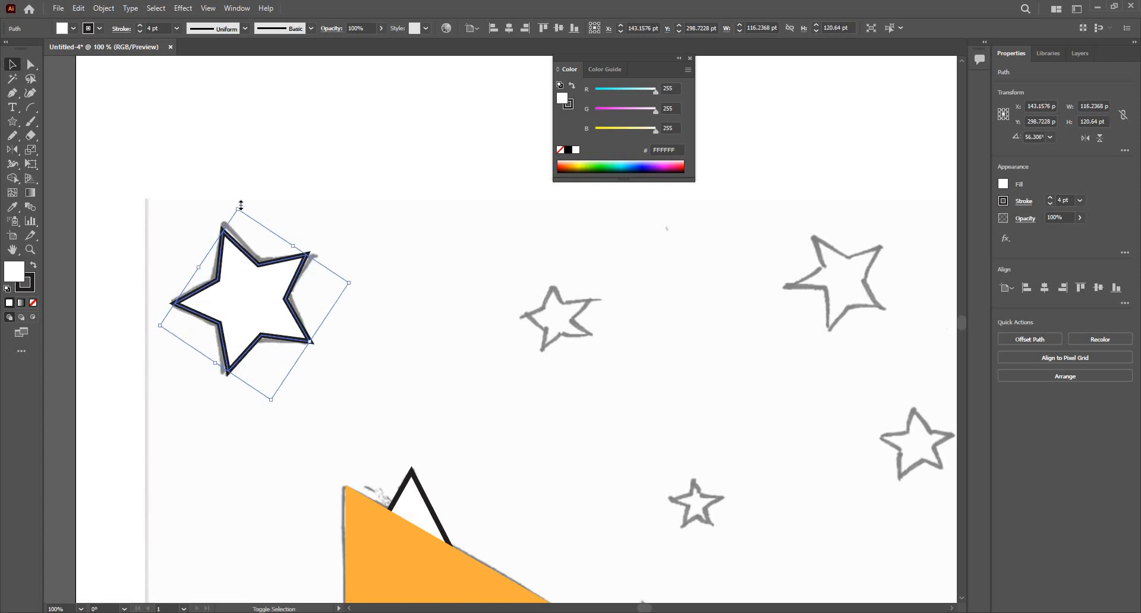
{"action": "left_click_drag", "start_coordinate": [240, 207], "coordinate": [243, 195]}
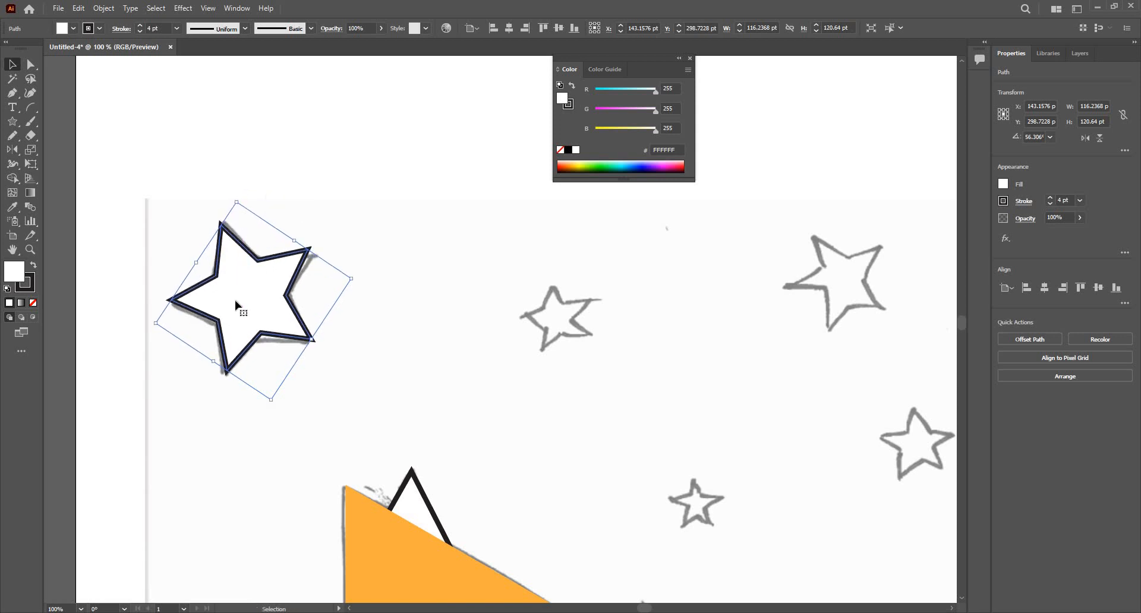
{"action": "left_click_drag", "start_coordinate": [239, 300], "coordinate": [264, 300]}
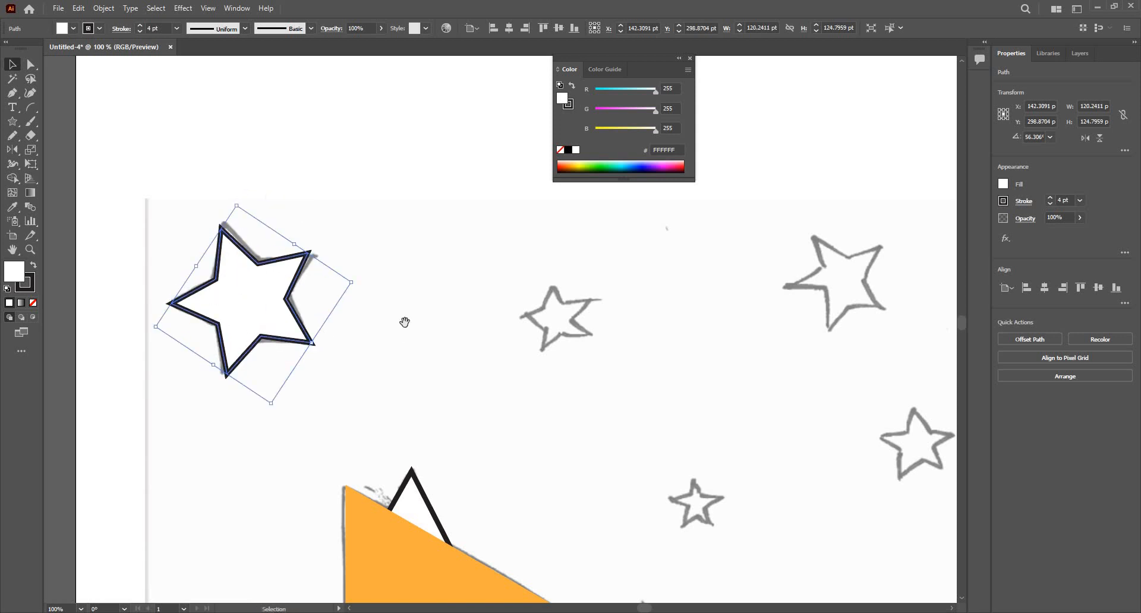
{"action": "key", "text": "space"}
{"action": "left_click_drag", "start_coordinate": [249, 348], "coordinate": [205, 317]}
{"action": "scroll", "coordinate": [235, 266], "scroll_direction": "down", "scroll_amount": 1}
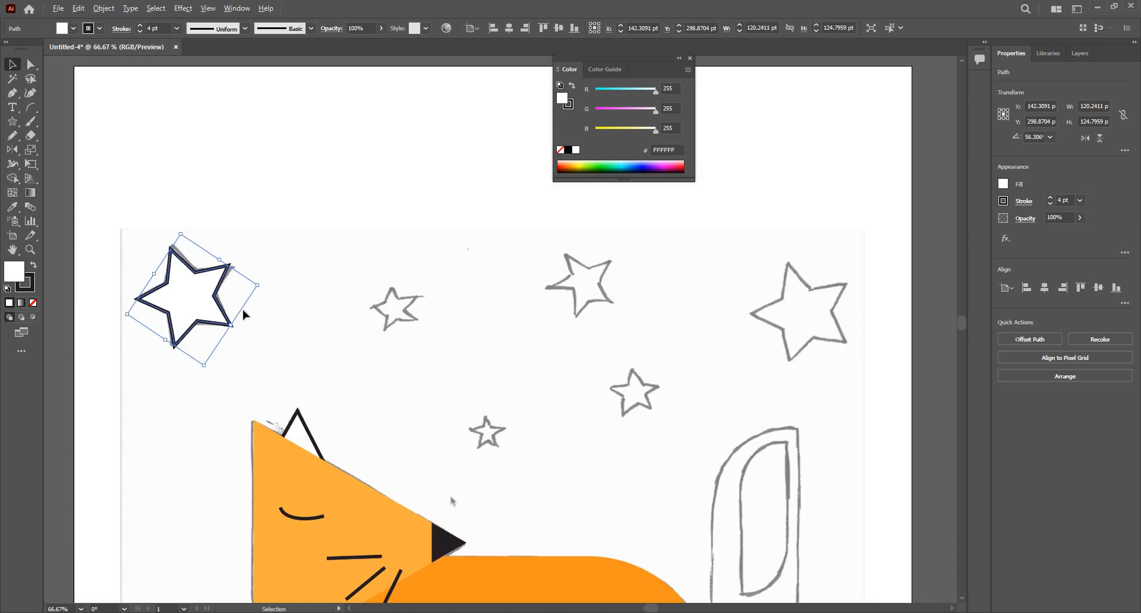
{"action": "scroll", "coordinate": [243, 309], "scroll_direction": "up", "scroll_amount": 1}
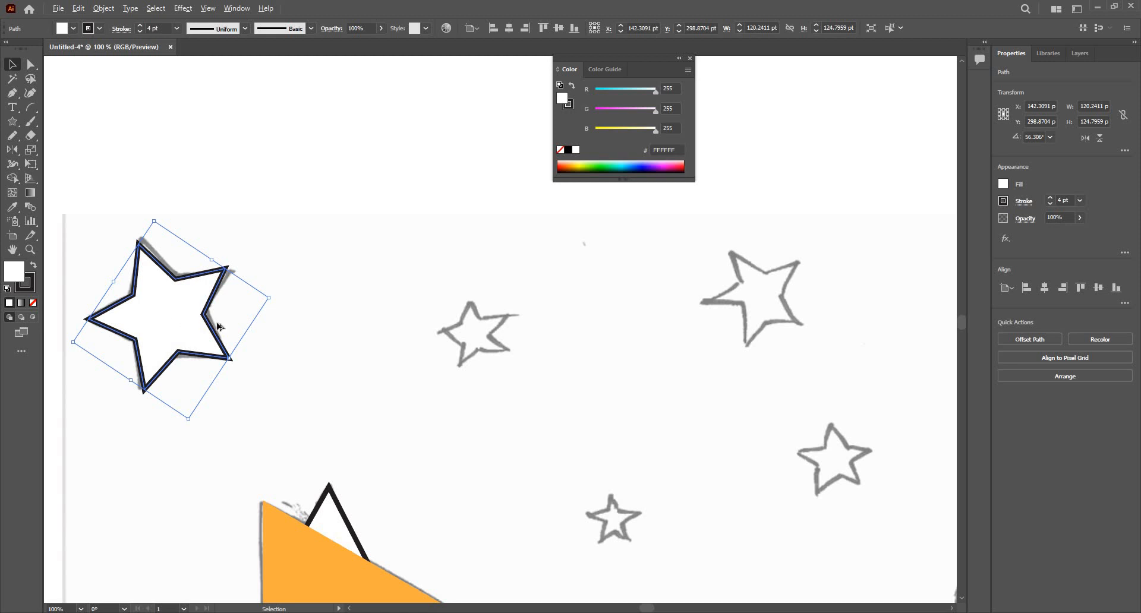
{"action": "left_click_drag", "start_coordinate": [166, 313], "coordinate": [447, 342]}
{"action": "key", "text": "ctrl+z"}
{"action": "key", "text": "a"}
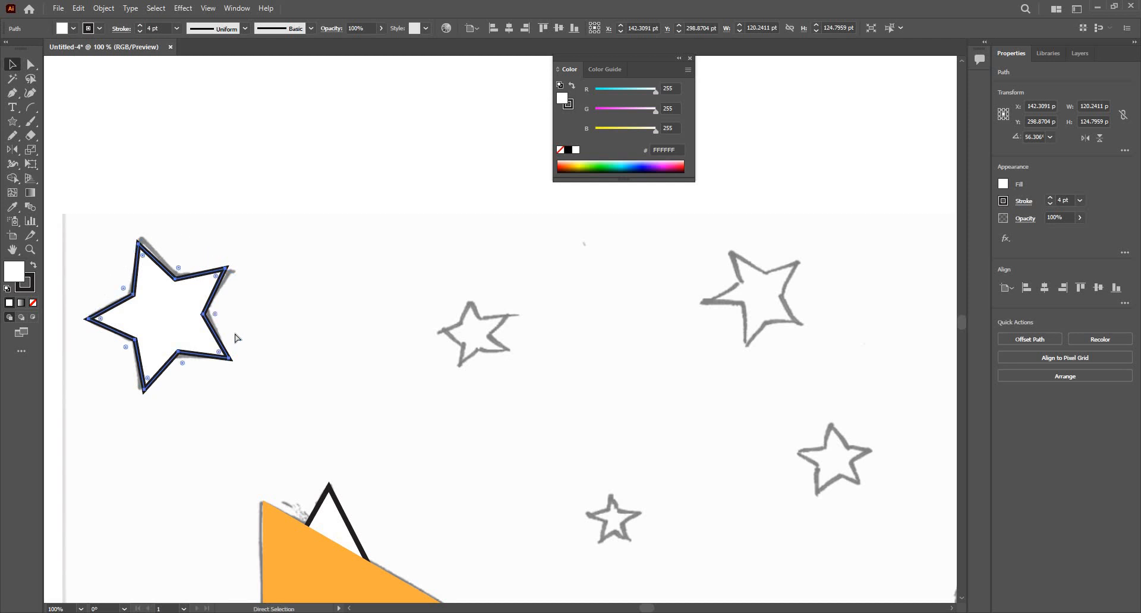
{"action": "key", "text": "ctrl+z"}
{"action": "left_click_drag", "start_coordinate": [164, 314], "coordinate": [277, 326]}
{"action": "key", "text": "ctrl+z"}
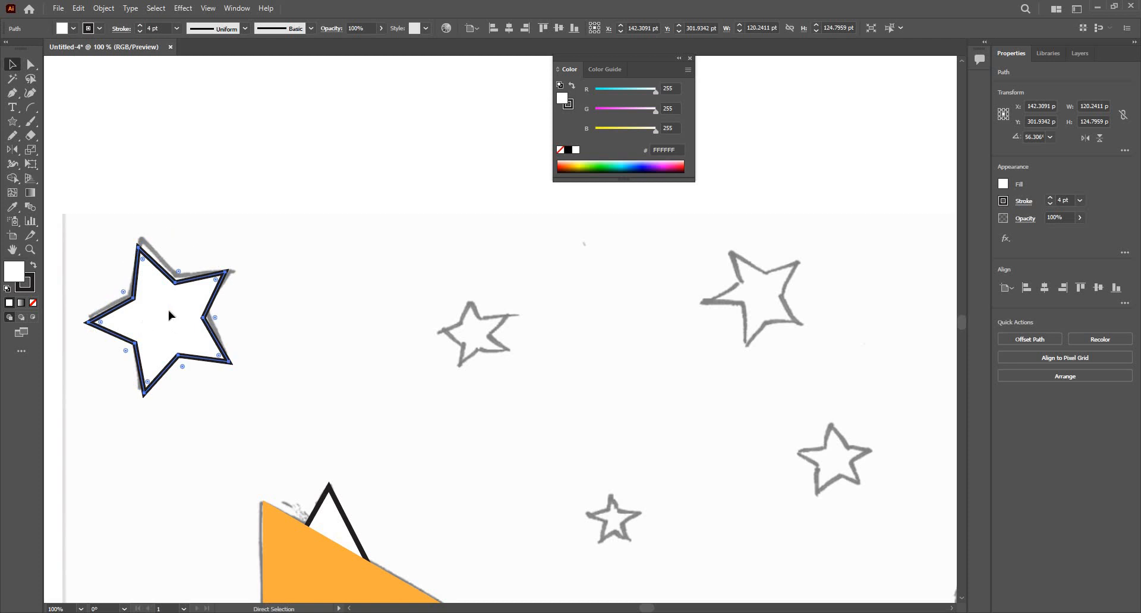
{"action": "key", "text": "ctrl+z"}
Step: Duplicate the upper-left star onto the small sketched star beside it, try repeating the copy and undo that repeat
{"action": "left_click_drag", "start_coordinate": [143, 317], "coordinate": [474, 333]}
{"action": "key", "text": "ctrl+d"}
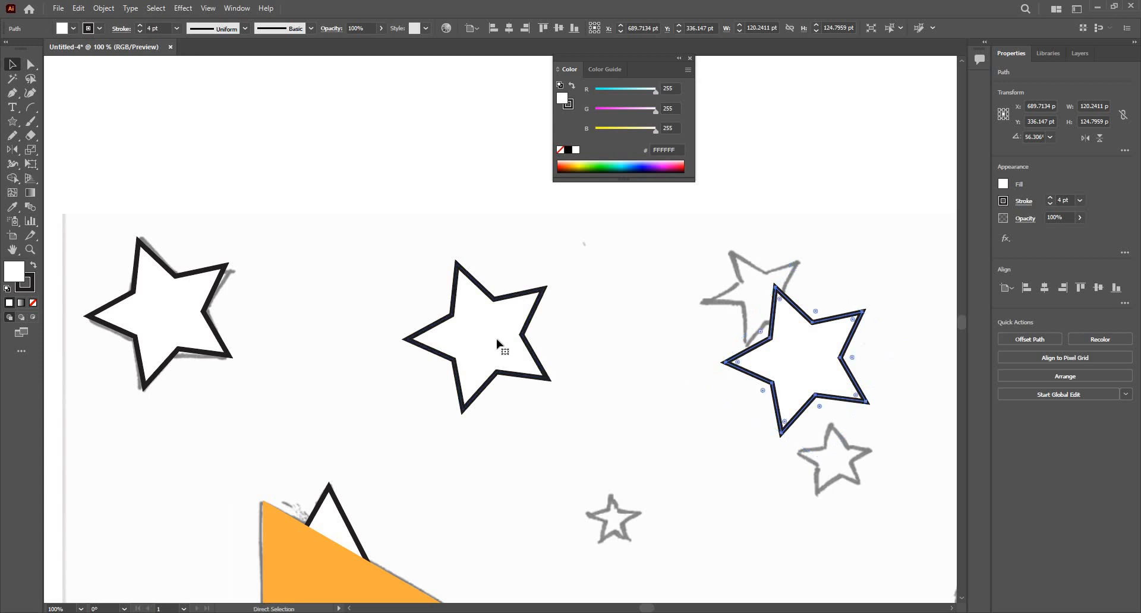
{"action": "key", "text": "ctrl+z"}
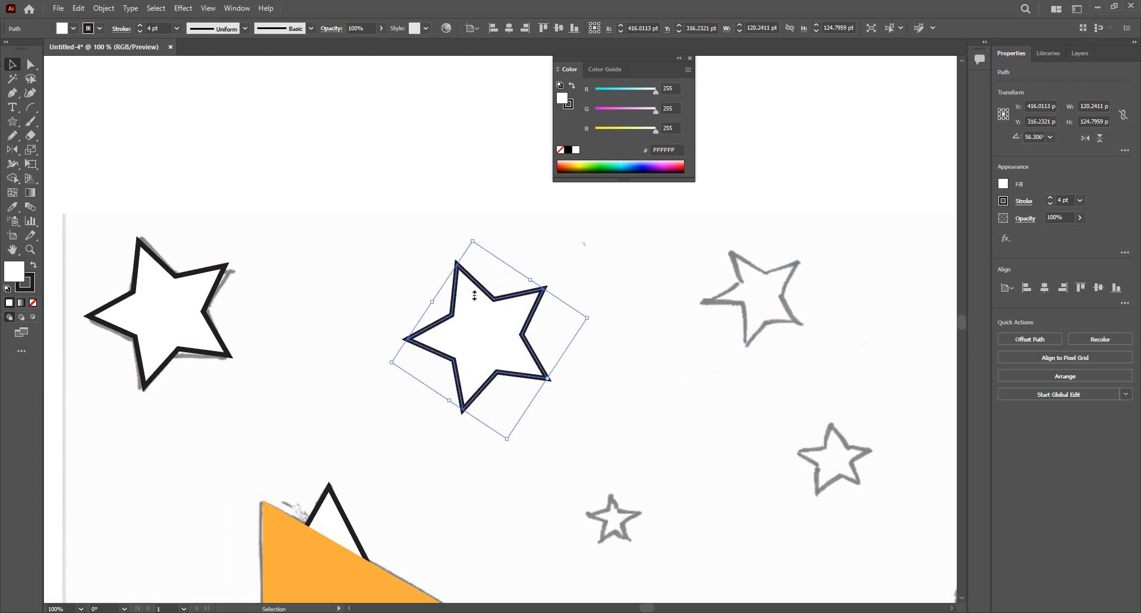
Step: Shrink the duplicated star to about 53 × 53 pt and rotate it to about 45.9° to match the small sketched star
{"action": "left_click_drag", "start_coordinate": [473, 241], "coordinate": [479, 344]}
{"action": "mouse_move", "coordinate": [501, 399]}
{"action": "left_mouse_down"}
{"action": "mouse_move", "coordinate": [472, 329]}
{"action": "mouse_move", "coordinate": [488, 350]}
{"action": "mouse_move", "coordinate": [484, 339]}
{"action": "mouse_move", "coordinate": [533, 330]}
{"action": "left_mouse_up"}
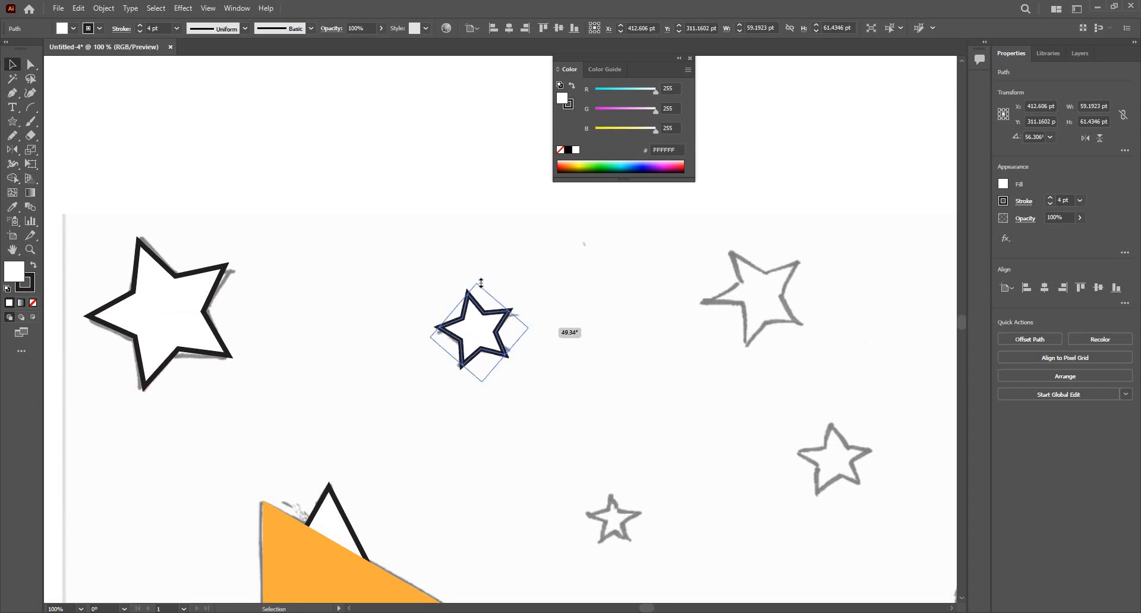
{"action": "left_click_drag", "start_coordinate": [480, 284], "coordinate": [480, 298]}
{"action": "left_click_drag", "start_coordinate": [486, 342], "coordinate": [488, 348]}
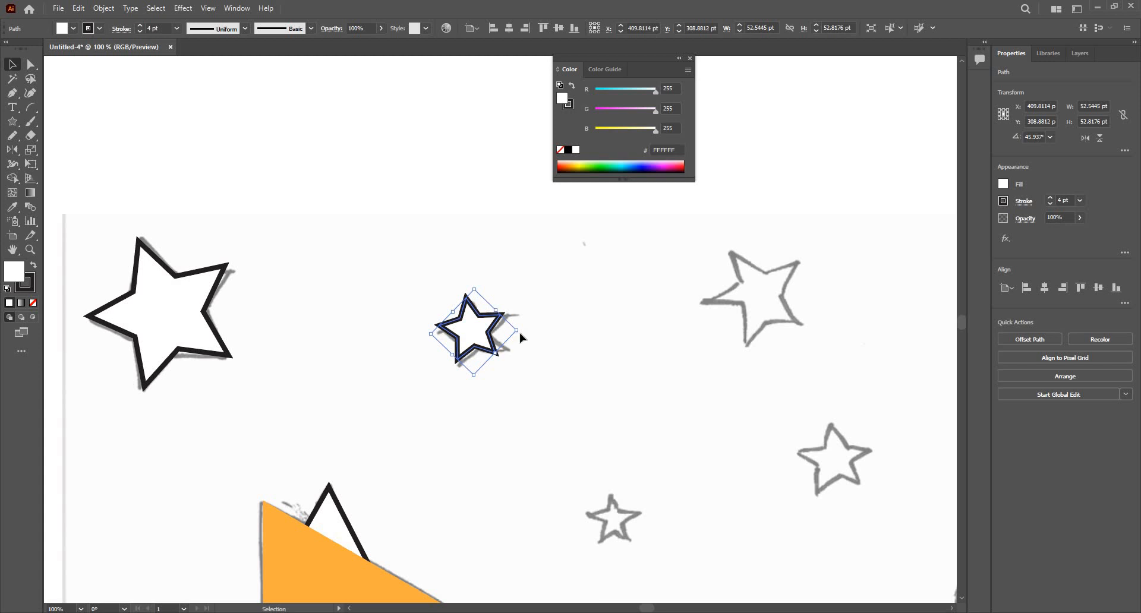
Step: Duplicate the small star onto the two upper sketched stars farther right, with the copies enlarged to about 75 × 76 pt and rotated to 60°
{"action": "key", "text": "ctrl+minus"}
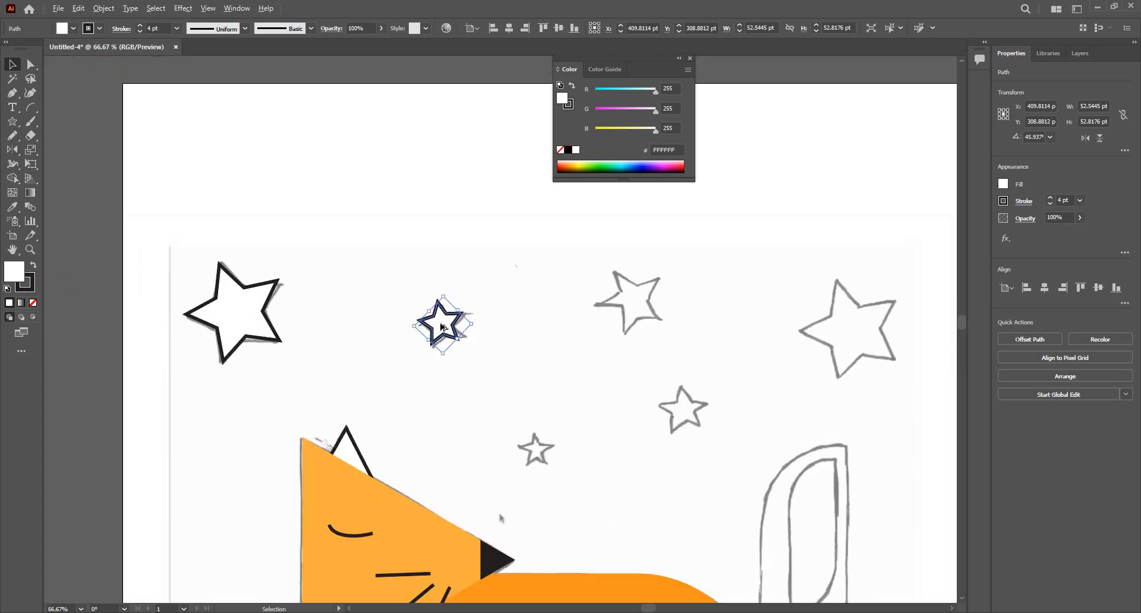
{"action": "mouse_move", "coordinate": [443, 325]}
{"action": "left_mouse_down"}
{"action": "mouse_move", "coordinate": [654, 301]}
{"action": "mouse_move", "coordinate": [640, 304]}
{"action": "mouse_move", "coordinate": [669, 279]}
{"action": "mouse_move", "coordinate": [632, 256]}
{"action": "mouse_move", "coordinate": [632, 300]}
{"action": "mouse_move", "coordinate": [683, 326]}
{"action": "mouse_move", "coordinate": [681, 293]}
{"action": "mouse_move", "coordinate": [631, 291]}
{"action": "mouse_move", "coordinate": [827, 347]}
{"action": "mouse_move", "coordinate": [665, 371]}
{"action": "mouse_move", "coordinate": [705, 365]}
{"action": "left_mouse_up"}
{"action": "mouse_move", "coordinate": [696, 325]}
{"action": "left_mouse_down"}
{"action": "mouse_move", "coordinate": [687, 301]}
{"action": "mouse_move", "coordinate": [696, 324]}
{"action": "left_mouse_up"}
{"action": "key", "text": "ctrl+z"}
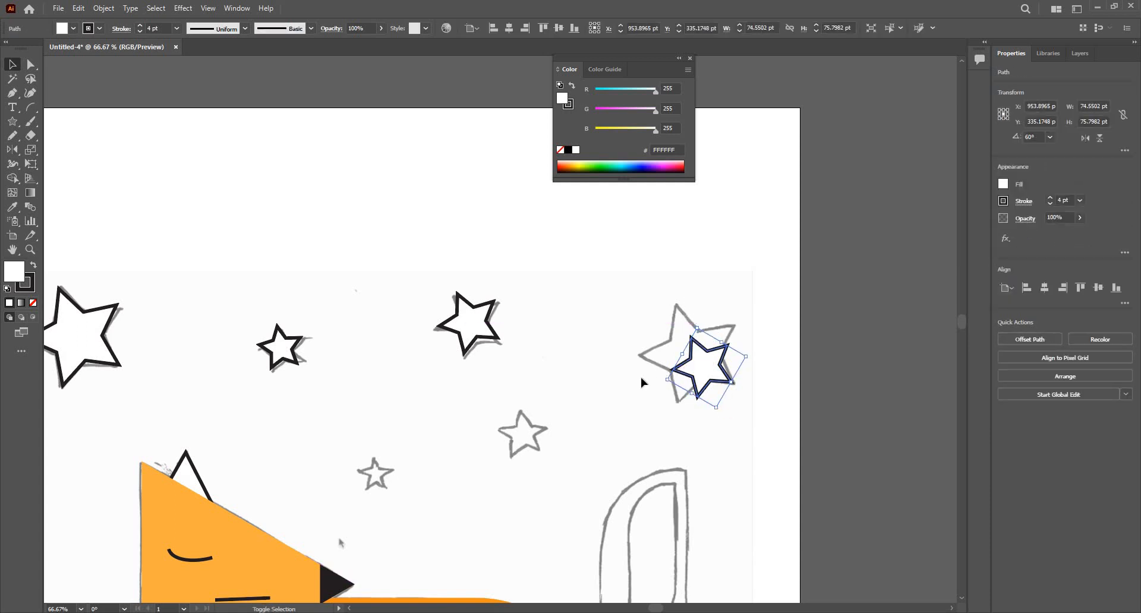
Step: Enlarge the far-right star to about 117 × 123 pt, rotate it to about 55° and align it with its sketched outline
{"action": "mouse_move", "coordinate": [719, 375]}
{"action": "left_mouse_down"}
{"action": "mouse_move", "coordinate": [636, 335]}
{"action": "mouse_move", "coordinate": [698, 308]}
{"action": "mouse_move", "coordinate": [729, 356]}
{"action": "left_mouse_up"}
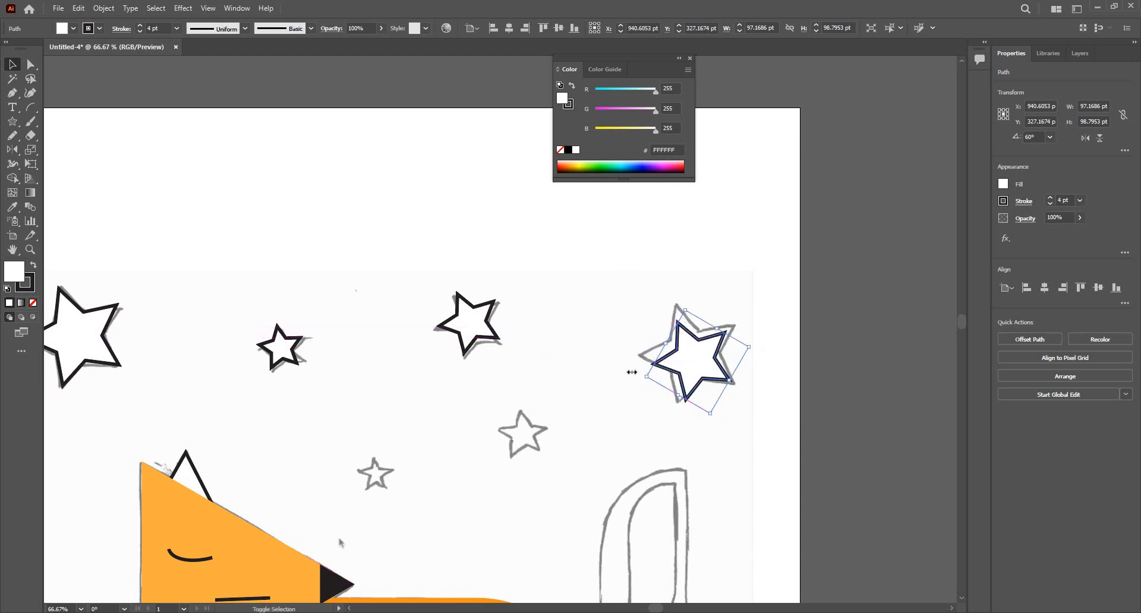
{"action": "left_click_drag", "start_coordinate": [647, 377], "coordinate": [600, 366]}
{"action": "left_click_drag", "start_coordinate": [672, 356], "coordinate": [680, 345]}
{"action": "left_click_drag", "start_coordinate": [768, 340], "coordinate": [770, 348]}
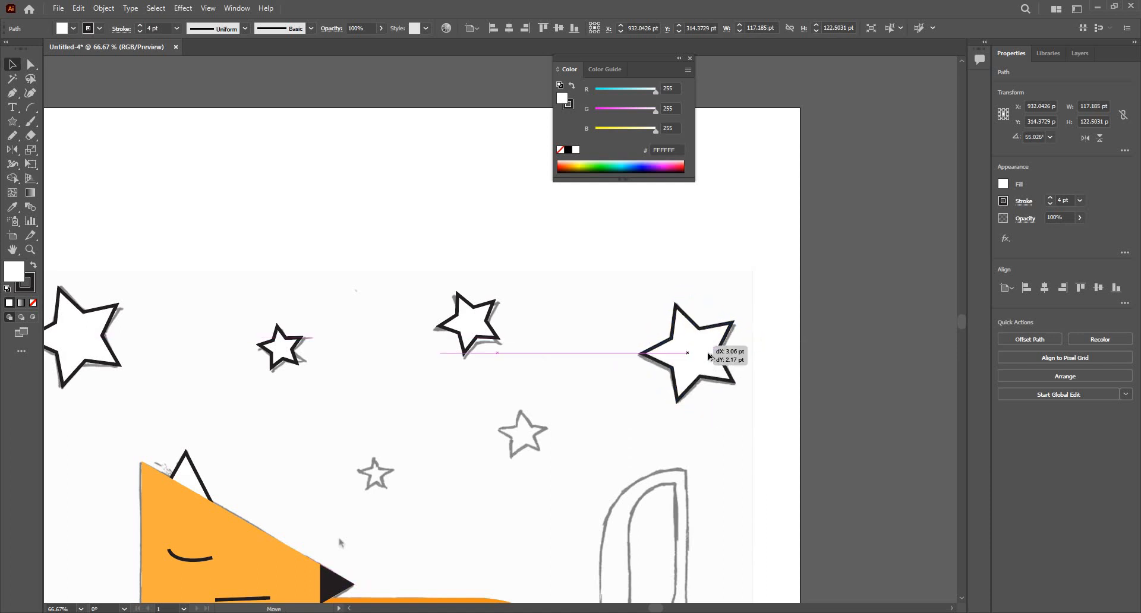
Step: Duplicate the far-right star onto the two remaining sketched stars, shrink the first copy to about 54 × 55 pt, fit the smaller second one, and deselect
{"action": "left_click_drag", "start_coordinate": [691, 352], "coordinate": [507, 431]}
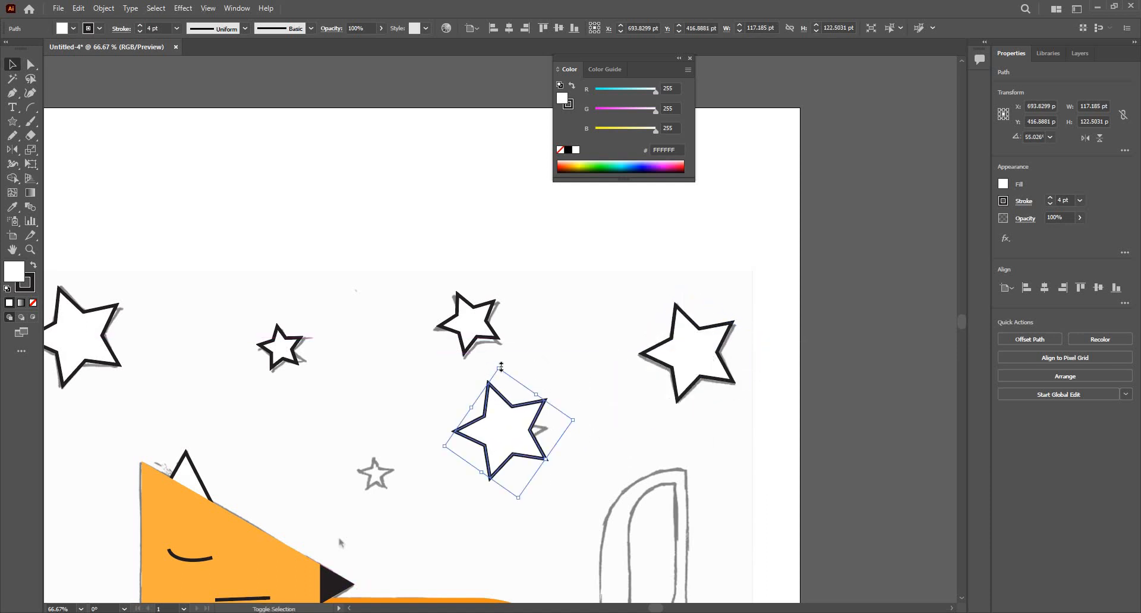
{"action": "mouse_move", "coordinate": [499, 369]}
{"action": "left_mouse_down"}
{"action": "mouse_move", "coordinate": [512, 447]}
{"action": "mouse_move", "coordinate": [509, 431]}
{"action": "mouse_move", "coordinate": [569, 436]}
{"action": "mouse_move", "coordinate": [528, 416]}
{"action": "mouse_move", "coordinate": [540, 435]}
{"action": "mouse_move", "coordinate": [383, 456]}
{"action": "mouse_move", "coordinate": [382, 467]}
{"action": "left_mouse_up"}
{"action": "scroll", "coordinate": [351, 490], "scroll_direction": "up", "scroll_amount": 4}
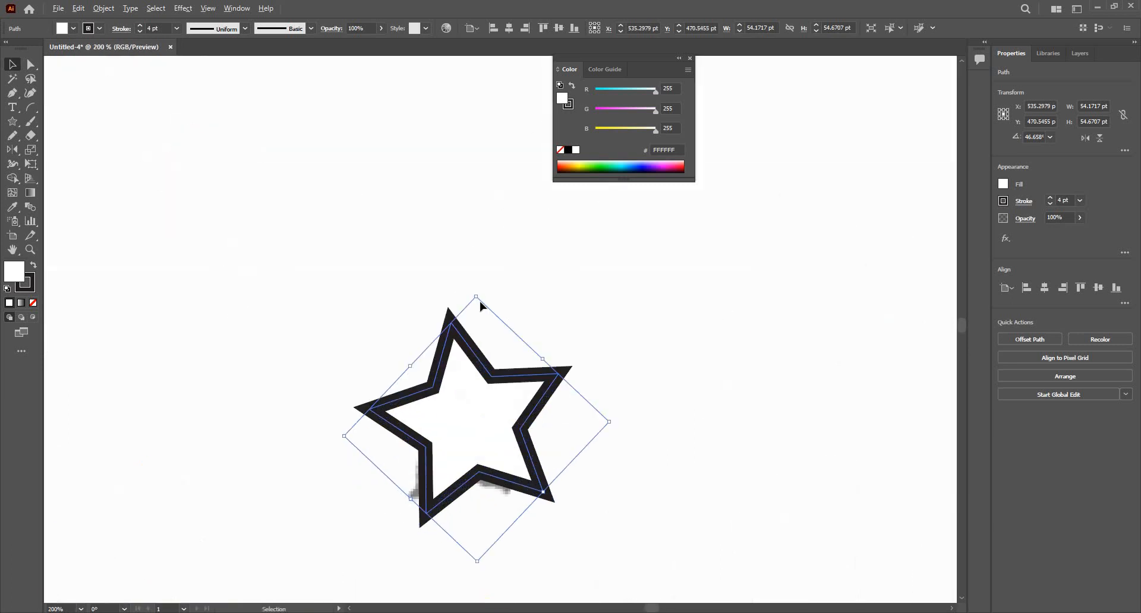
{"action": "left_click_drag", "start_coordinate": [476, 340], "coordinate": [477, 384]}
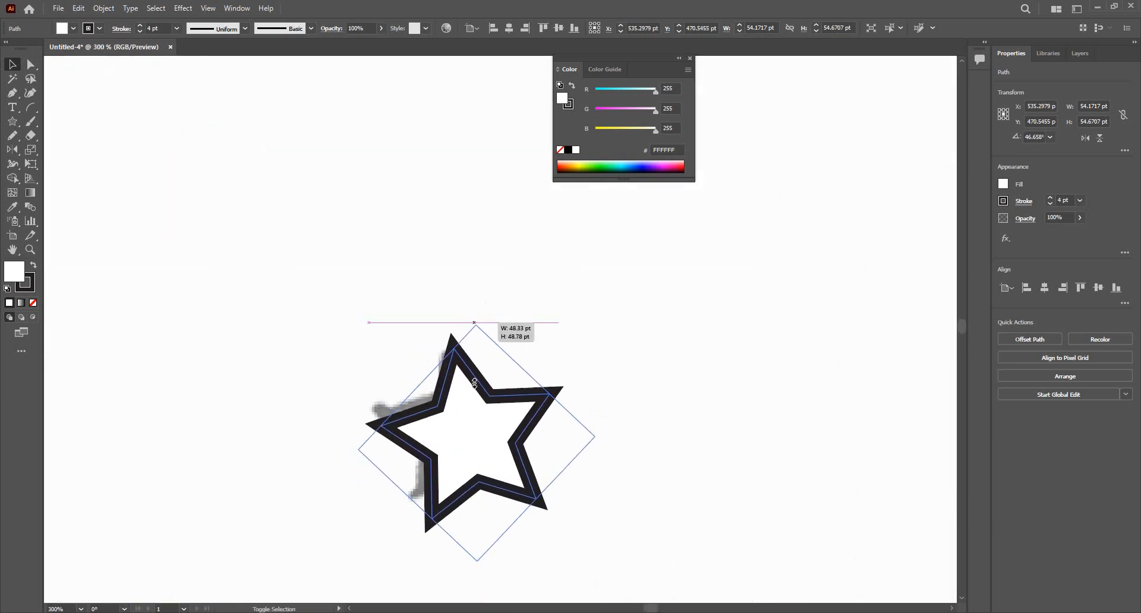
{"action": "left_click_drag", "start_coordinate": [468, 478], "coordinate": [458, 443]}
{"action": "left_click_drag", "start_coordinate": [551, 428], "coordinate": [567, 463]}
{"action": "left_click", "coordinate": [347, 349]}
Step: Draw a rectangle about 101 × 375 pt over the sketched tail and remove its fill
{"action": "scroll", "coordinate": [334, 336], "scroll_direction": "down", "scroll_amount": 3}
{"action": "scroll", "coordinate": [551, 402], "scroll_direction": "down", "scroll_amount": 3}
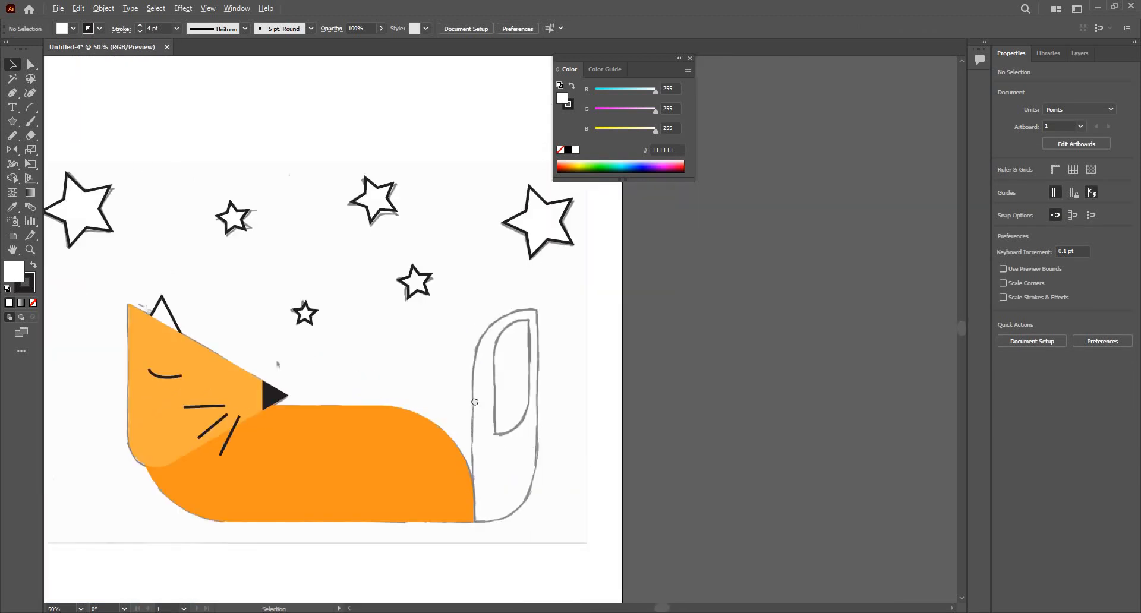
{"action": "scroll", "coordinate": [418, 334], "scroll_direction": "up", "scroll_amount": 2}
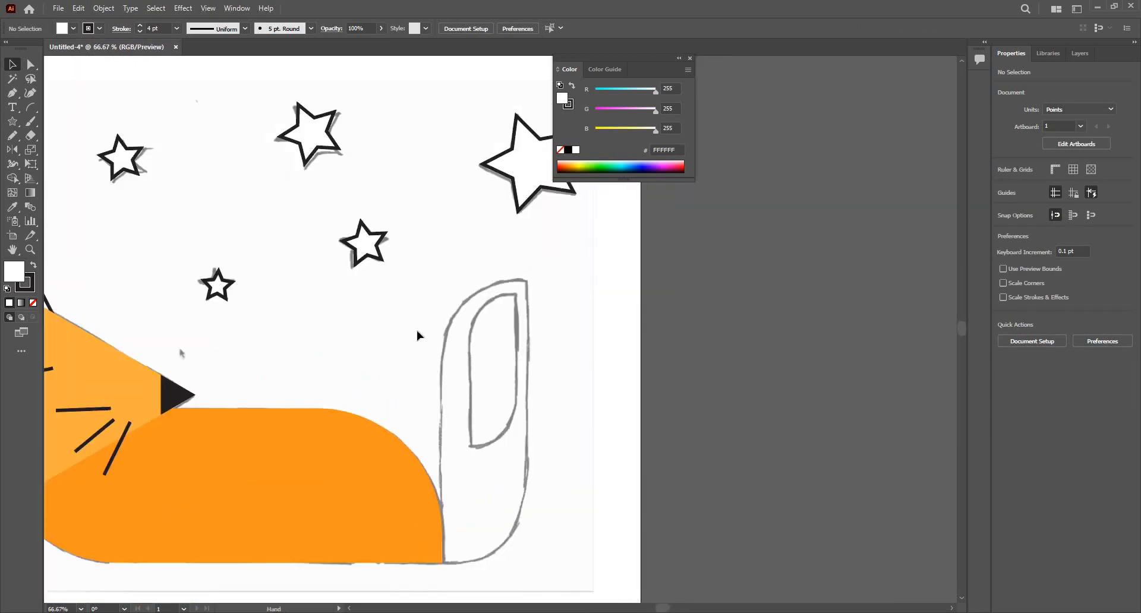
{"action": "left_click", "coordinate": [18, 137]}
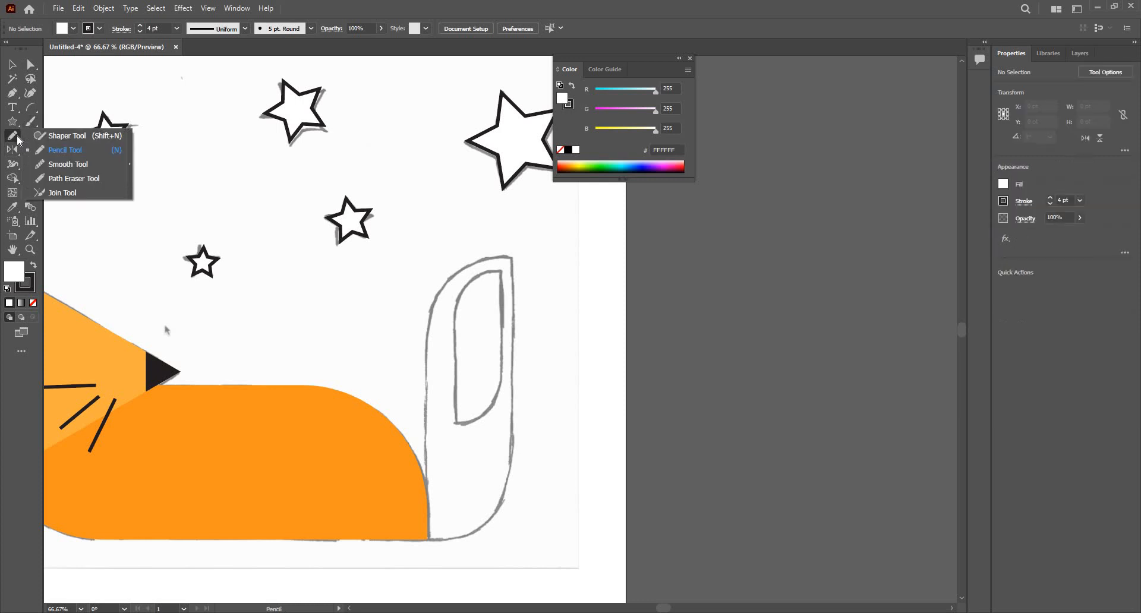
{"action": "left_click", "coordinate": [13, 140]}
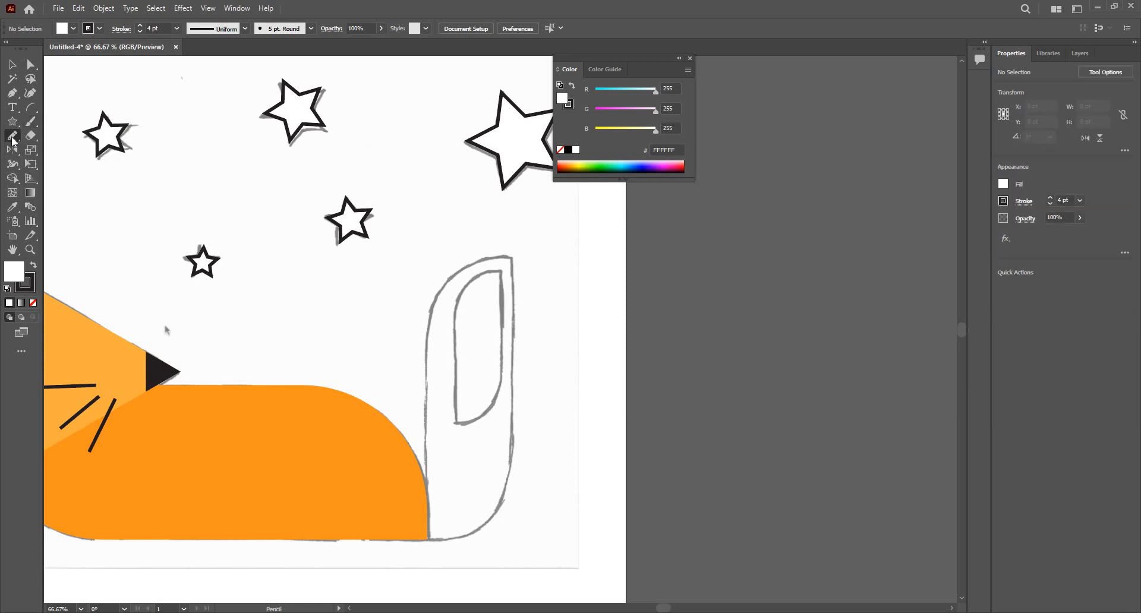
{"action": "key", "text": "m"}
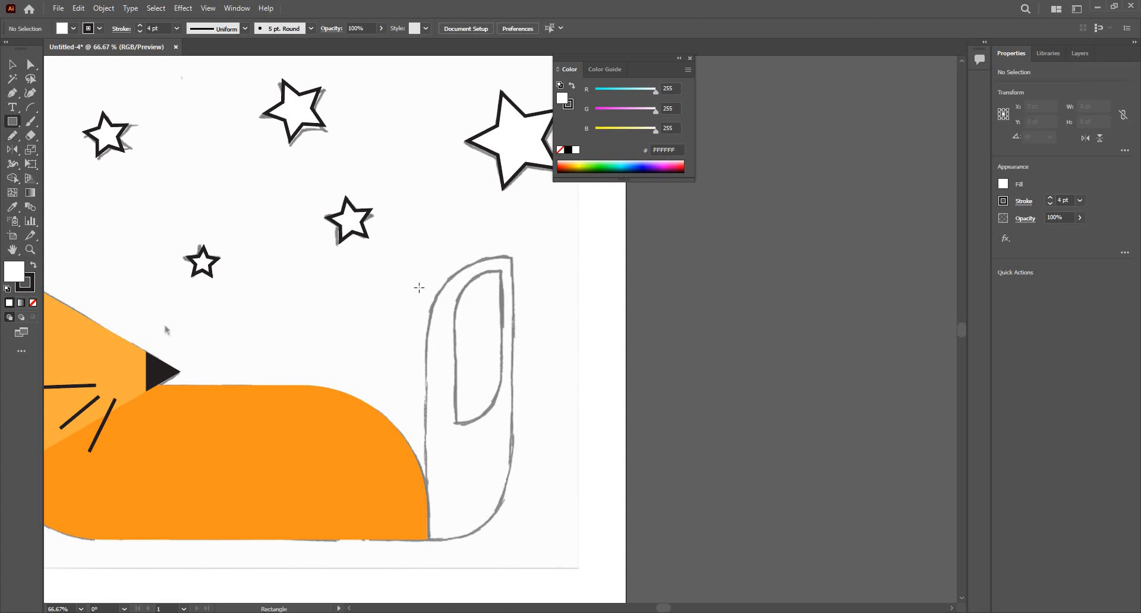
{"action": "left_click_drag", "start_coordinate": [432, 540], "coordinate": [511, 249]}
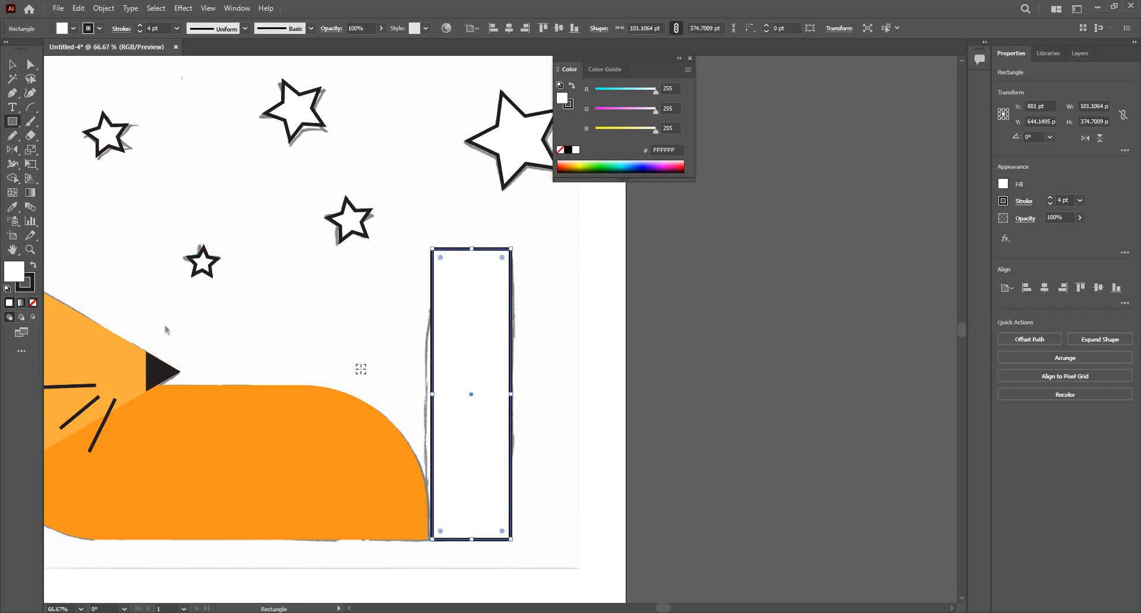
{"action": "key", "text": "slash"}
Step: Widen the tail rectangle to about 108 pt and lower its top edge to a height of about 364 pt to match the sketch
{"action": "key", "text": "ctrl+equal"}
{"action": "key", "text": "ctrl+equal"}
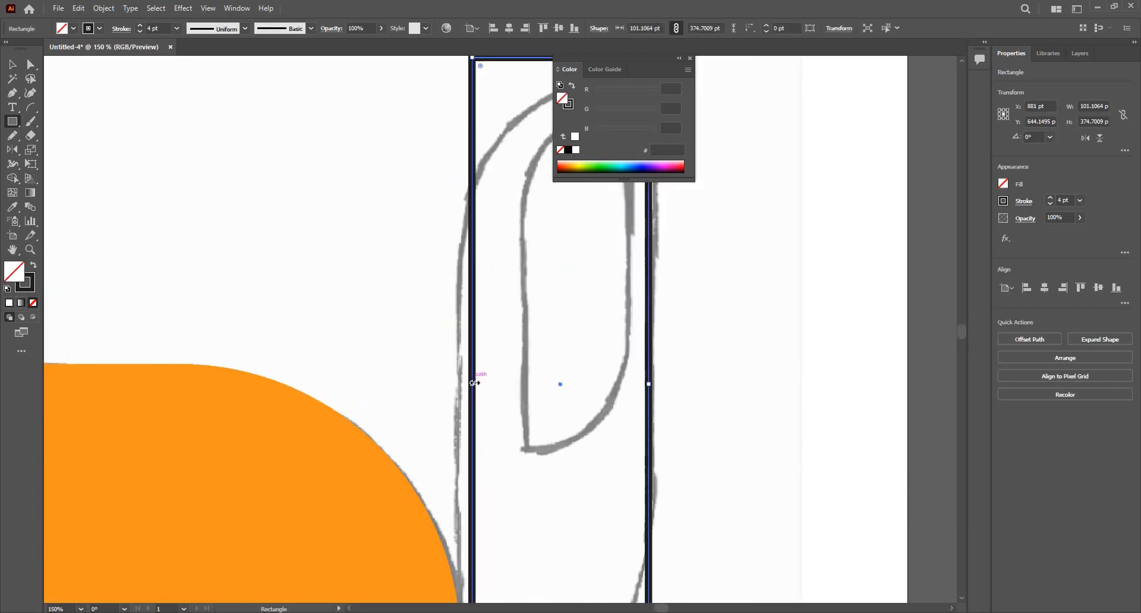
{"action": "left_click_drag", "start_coordinate": [475, 383], "coordinate": [456, 390]}
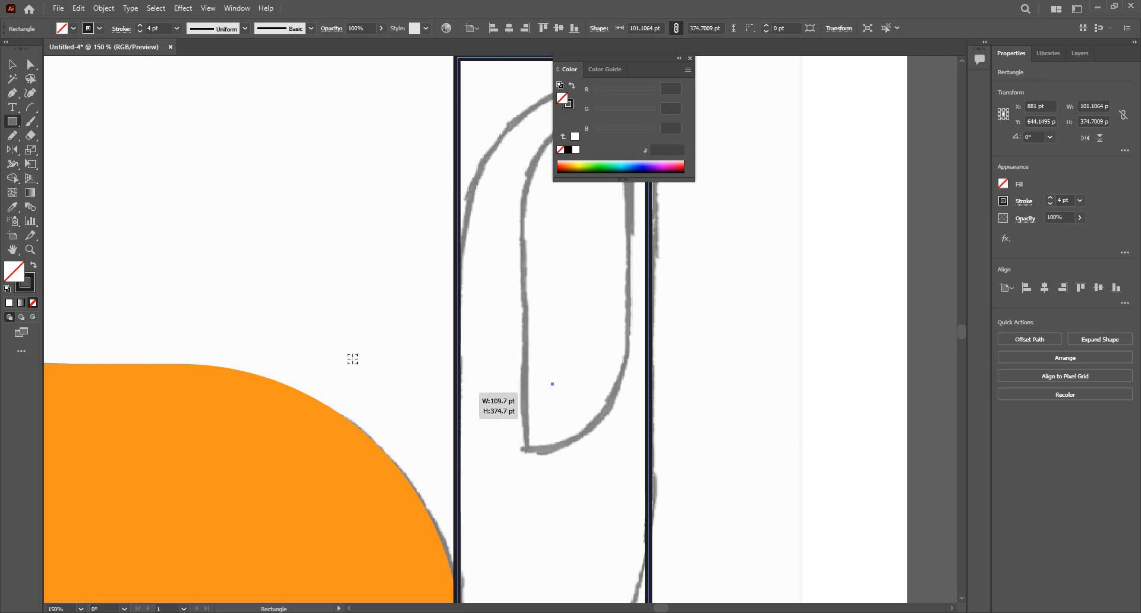
{"action": "scroll", "coordinate": [352, 359], "scroll_direction": "down", "scroll_amount": 1}
{"action": "scroll", "coordinate": [555, 272], "scroll_direction": "down", "scroll_amount": 1}
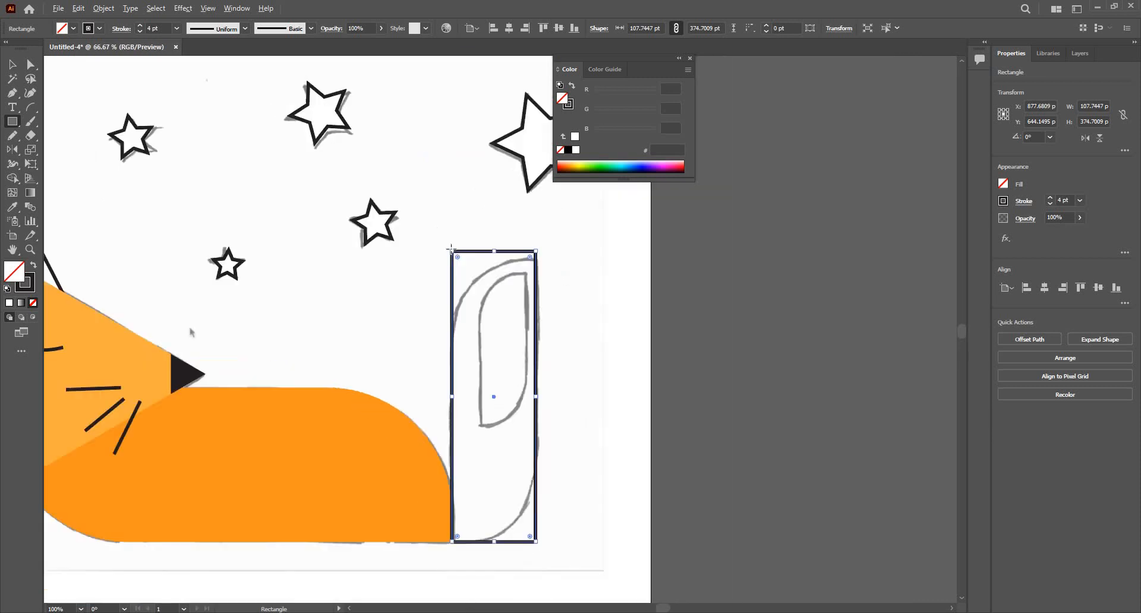
{"action": "scroll", "coordinate": [555, 272], "scroll_direction": "up", "scroll_amount": 2}
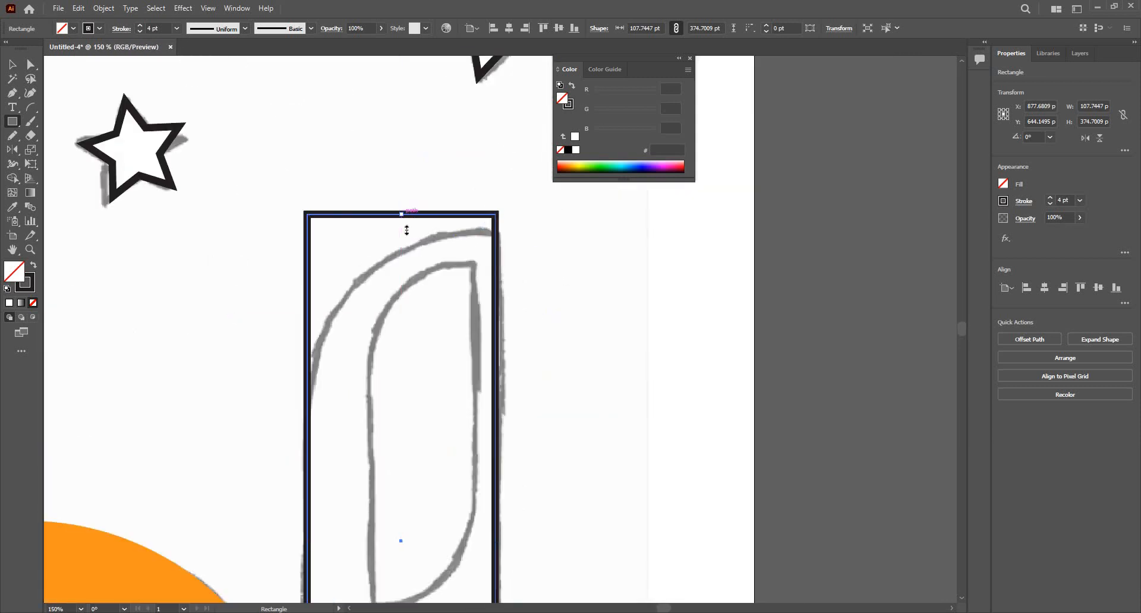
{"action": "left_click_drag", "start_coordinate": [405, 215], "coordinate": [405, 233]}
{"action": "scroll", "coordinate": [398, 481], "scroll_direction": "down", "scroll_amount": 2}
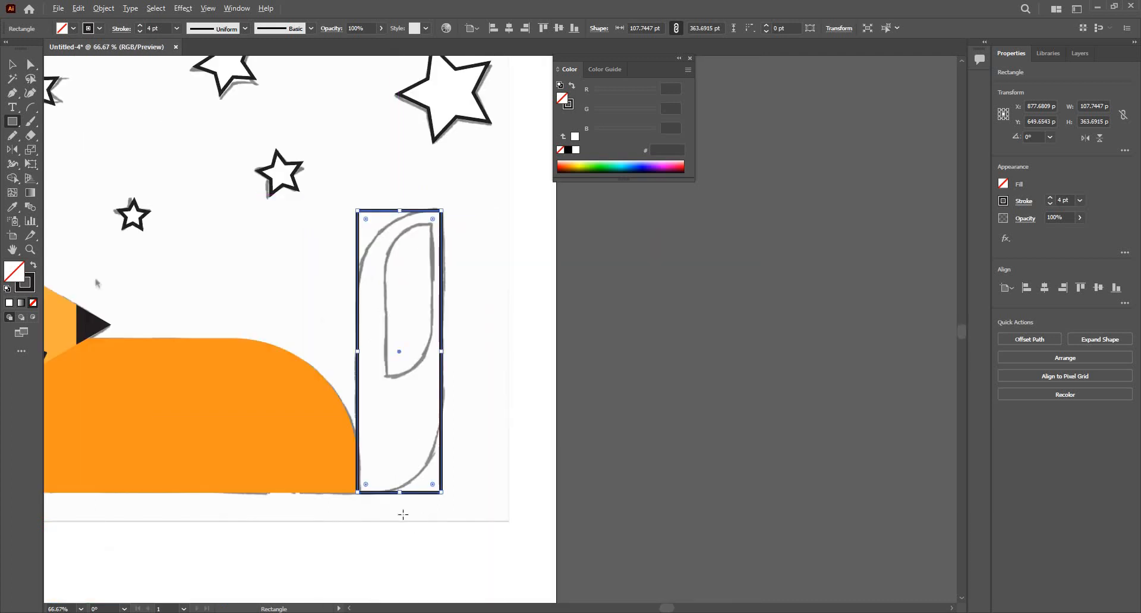
{"action": "scroll", "coordinate": [400, 506], "scroll_direction": "up", "scroll_amount": 2}
{"action": "left_click_drag", "start_coordinate": [400, 506], "coordinate": [355, 505]}
{"action": "scroll", "coordinate": [356, 505], "scroll_direction": "down", "scroll_amount": 2}
{"action": "scroll", "coordinate": [329, 230], "scroll_direction": "up", "scroll_amount": 1}
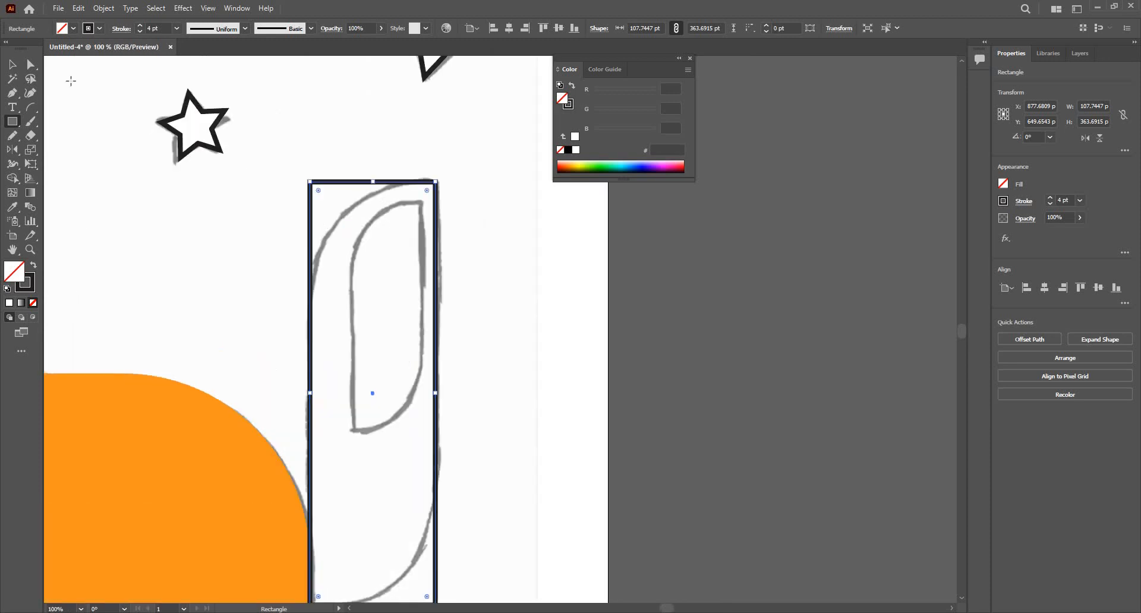
Step: Round the tail rectangle's upper-left and lower-right corners together to about 101 pt, and deselect it
{"action": "left_click", "coordinate": [30, 65]}
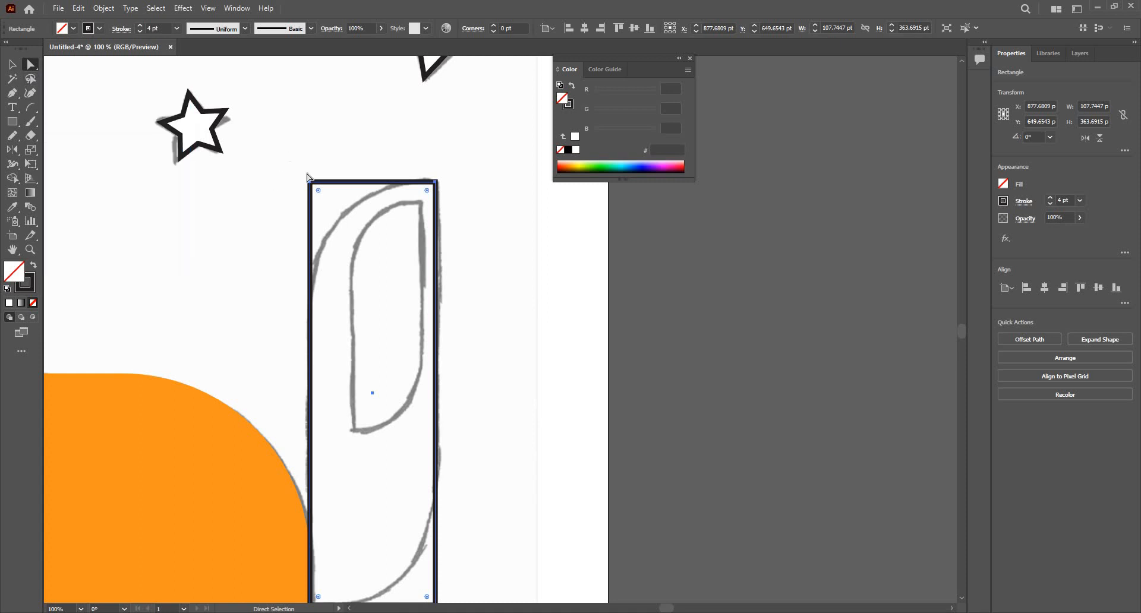
{"action": "left_click_drag", "start_coordinate": [289, 154], "coordinate": [330, 196]}
{"action": "left_click_drag", "start_coordinate": [452, 349], "coordinate": [446, 229]}
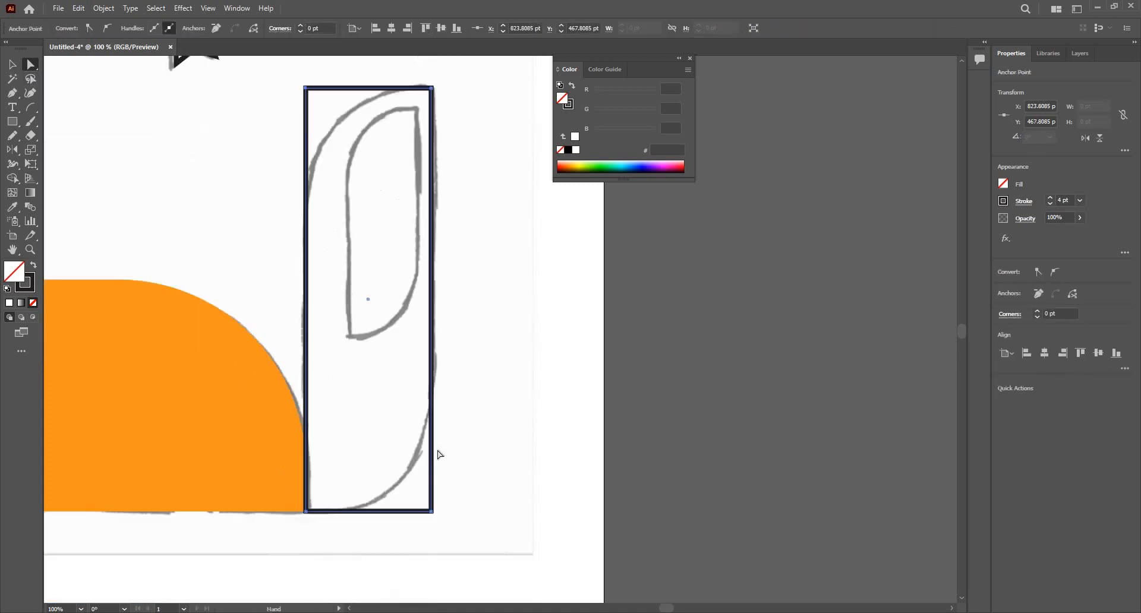
{"action": "left_click", "coordinate": [430, 486], "text": "shift"}
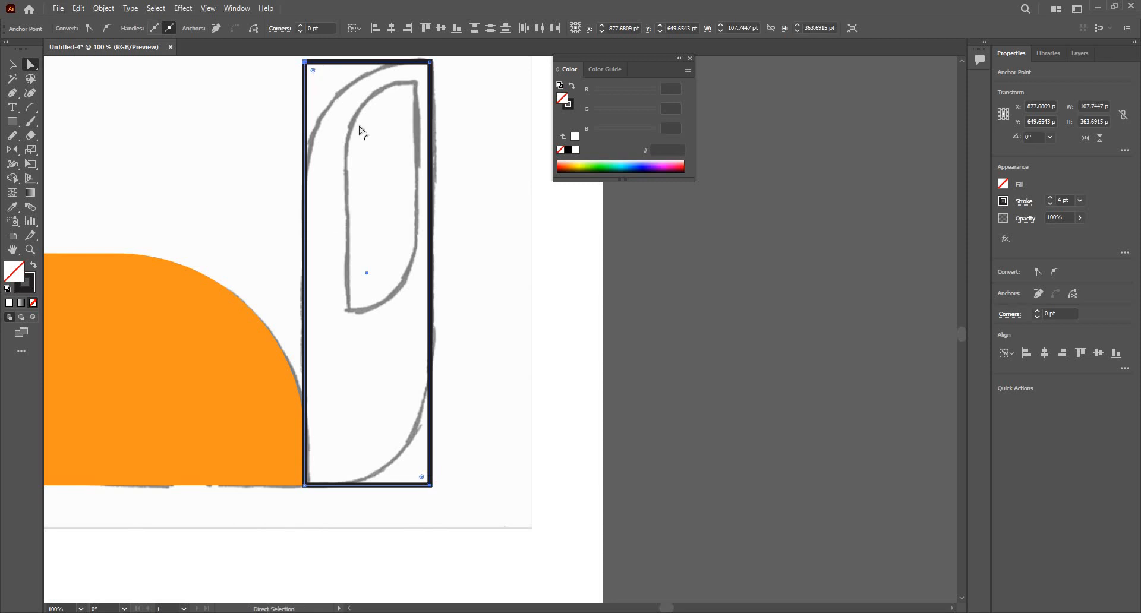
{"action": "left_click_drag", "start_coordinate": [359, 129], "coordinate": [398, 214]}
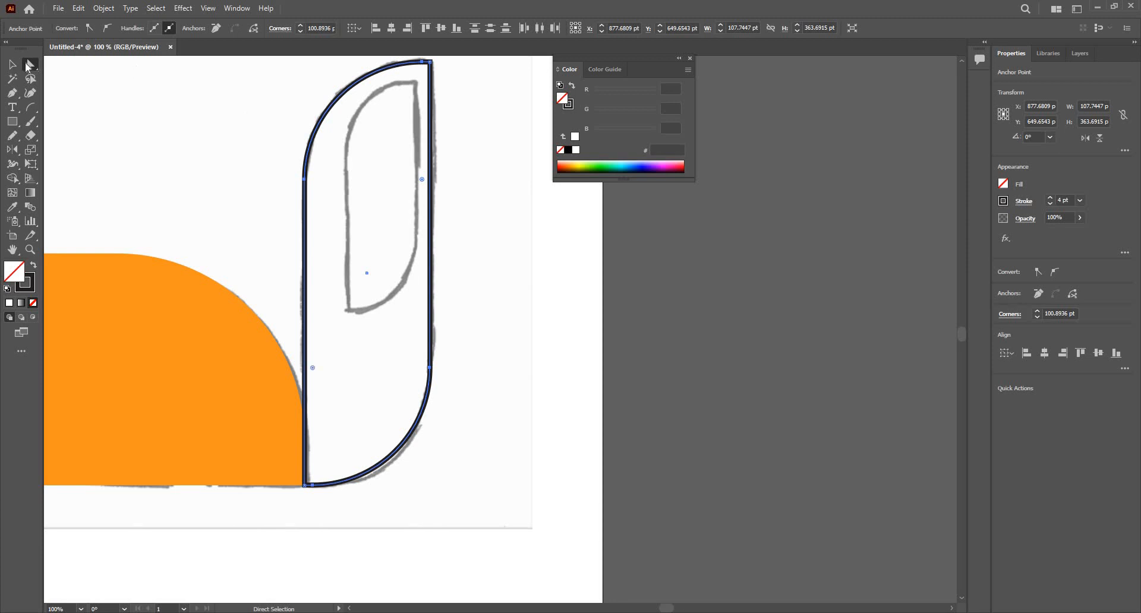
{"action": "left_click", "coordinate": [13, 65]}
{"action": "left_click", "coordinate": [322, 142]}
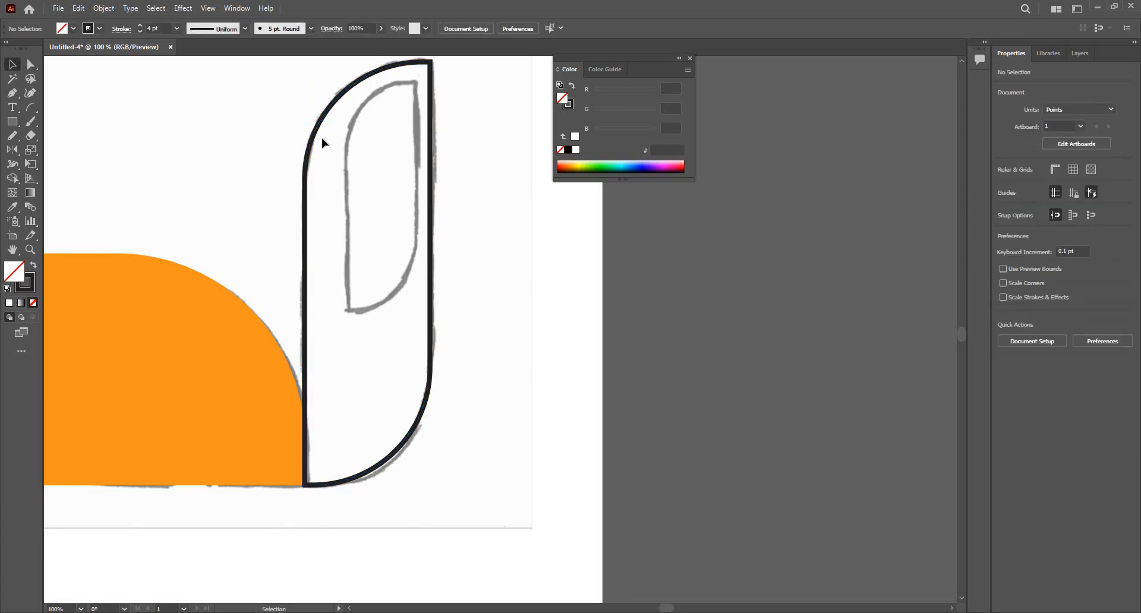
Step: Try to make the inner tail marking from a scaled-down copy of the tail outline, and delete the copy
{"action": "left_click", "coordinate": [319, 132]}
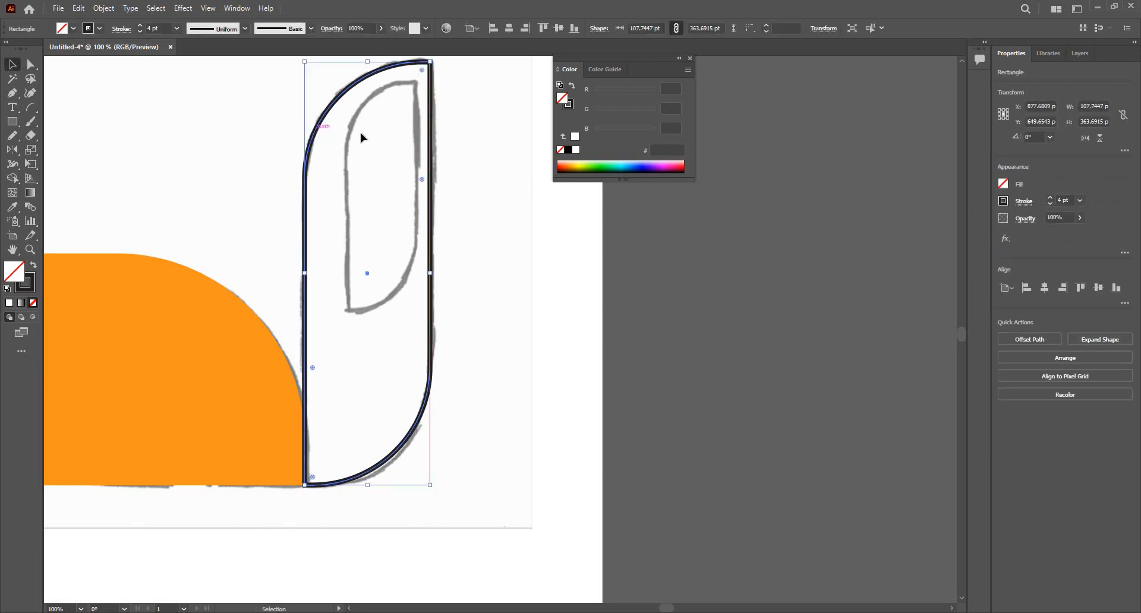
{"action": "key", "text": "a"}
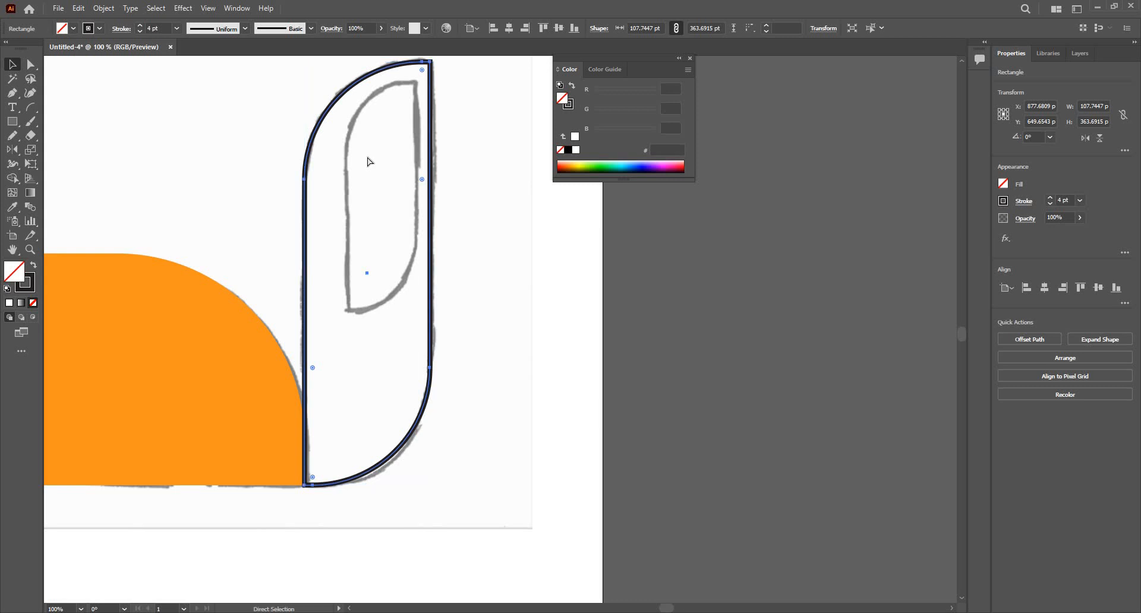
{"action": "key", "text": "v"}
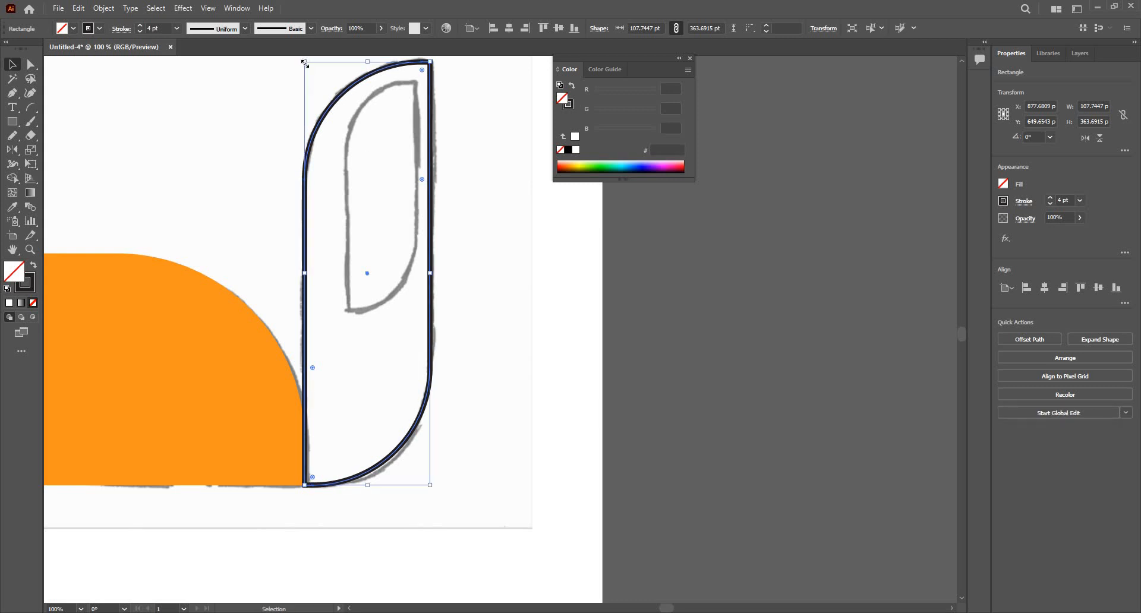
{"action": "left_click_drag", "start_coordinate": [309, 70], "coordinate": [324, 392]}
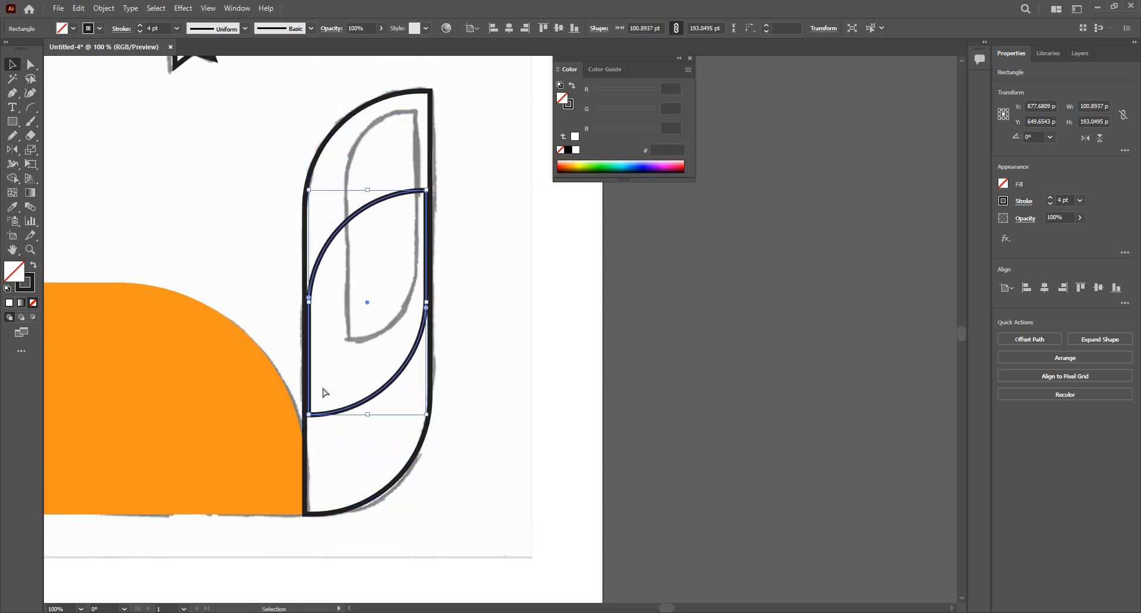
{"action": "key", "text": "ctrl+z"}
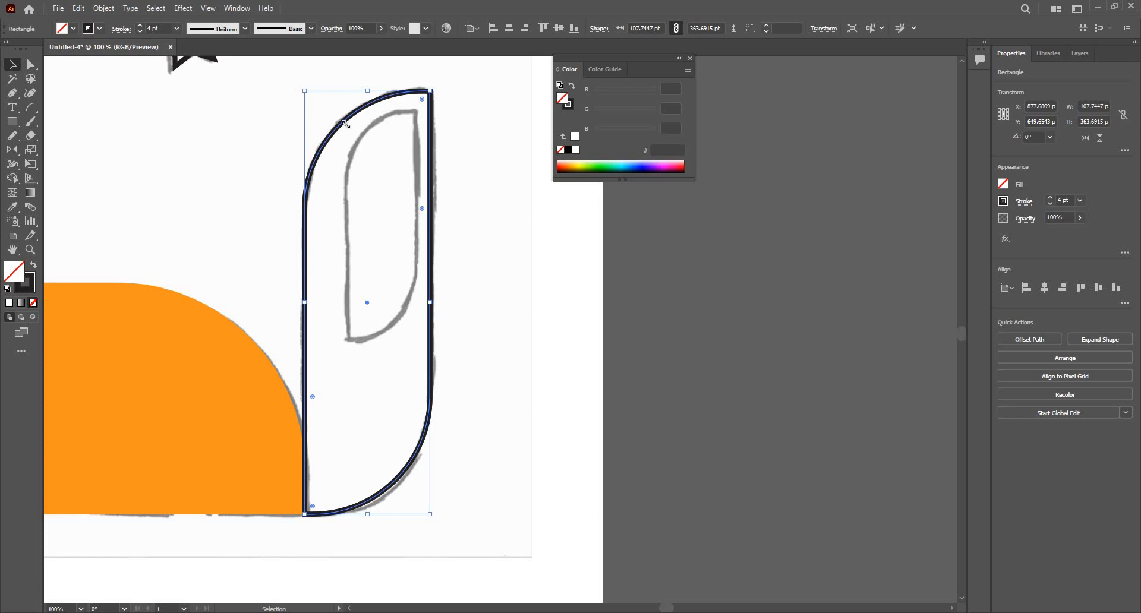
{"action": "left_click_drag", "start_coordinate": [346, 124], "coordinate": [365, 239]}
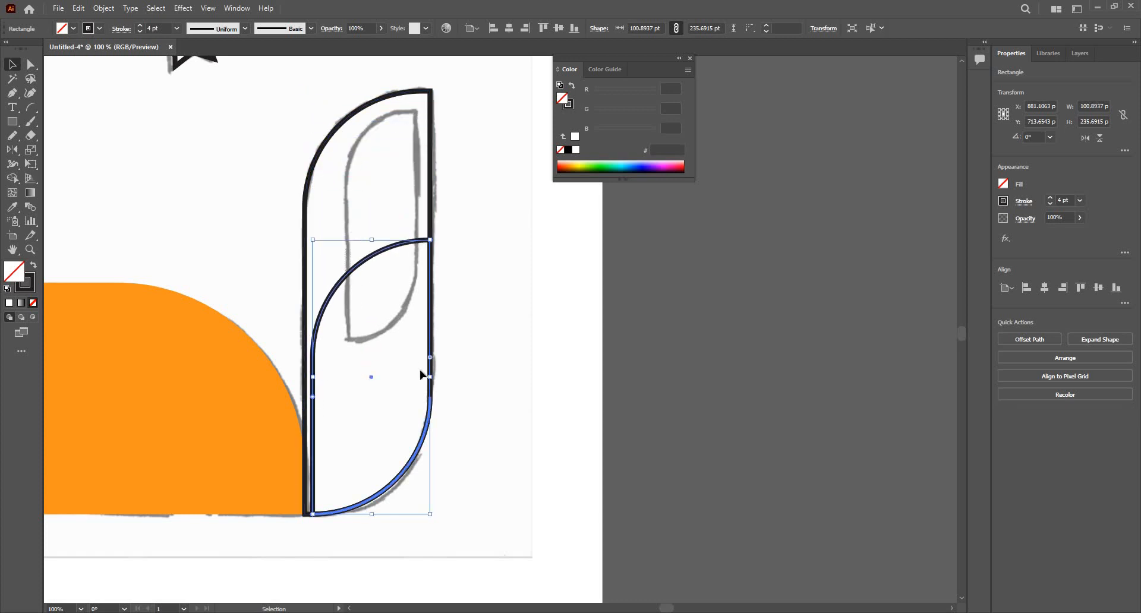
{"action": "left_click_drag", "start_coordinate": [313, 389], "coordinate": [312, 389]}
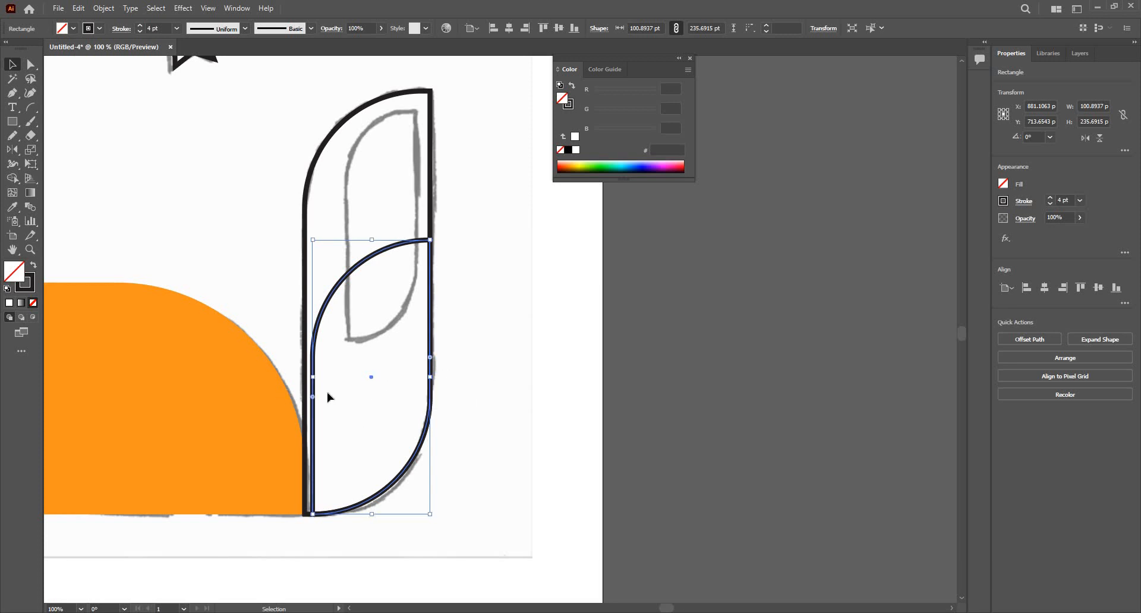
{"action": "key", "text": "Delete"}
Step: Draw a rectangle about 56 × 200 pt over the inner tail marking and round its upper-left and lower-right corners to about 56 pt
{"action": "left_click", "coordinate": [12, 121]}
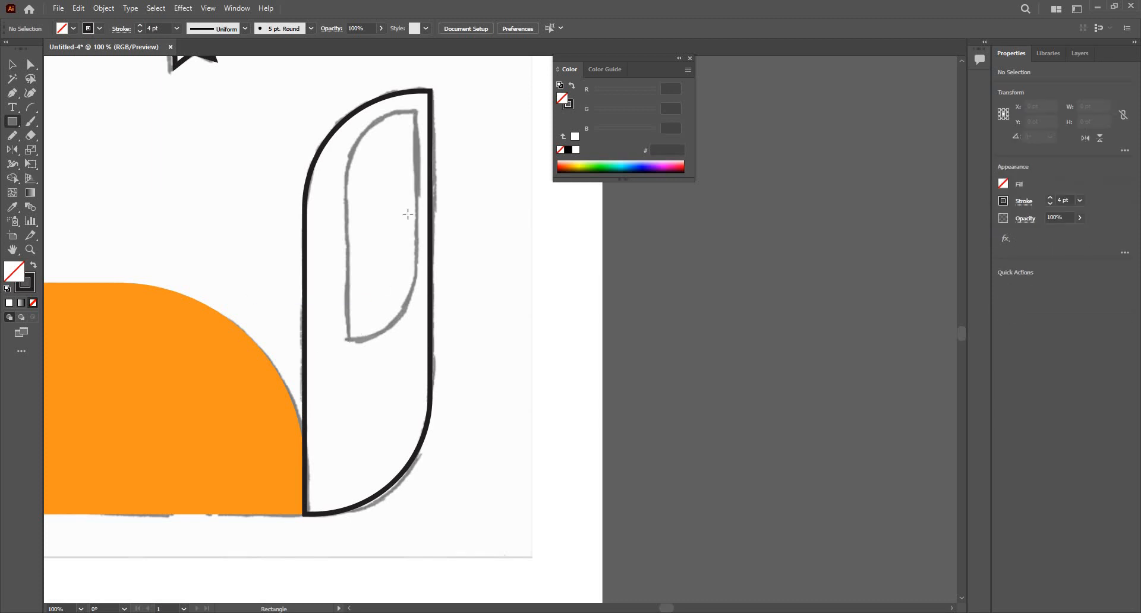
{"action": "left_click_drag", "start_coordinate": [348, 341], "coordinate": [416, 108]}
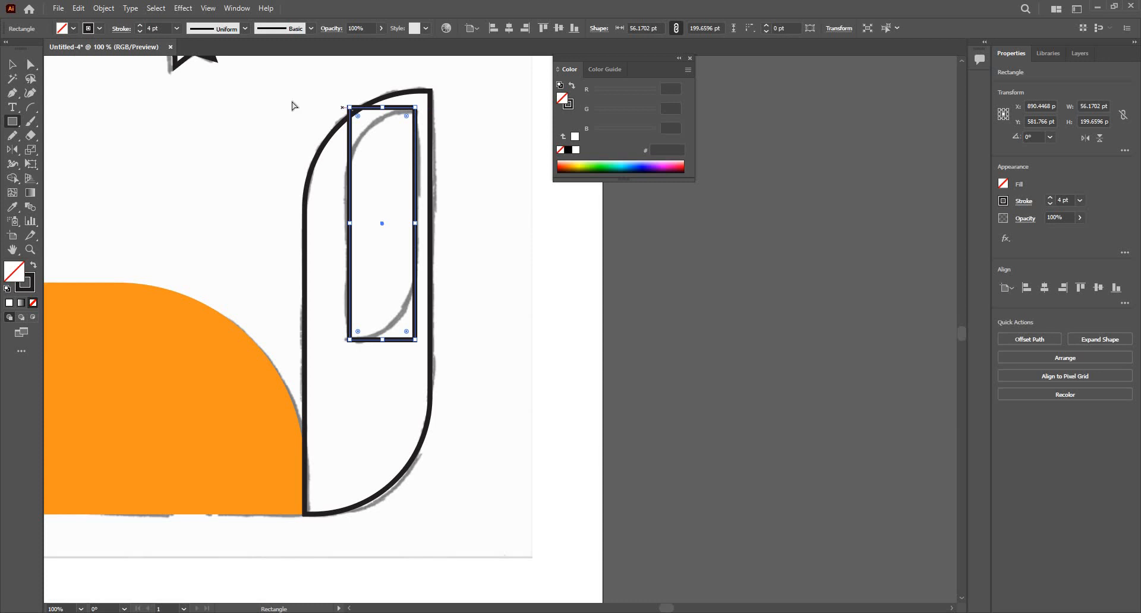
{"action": "key", "text": "a"}
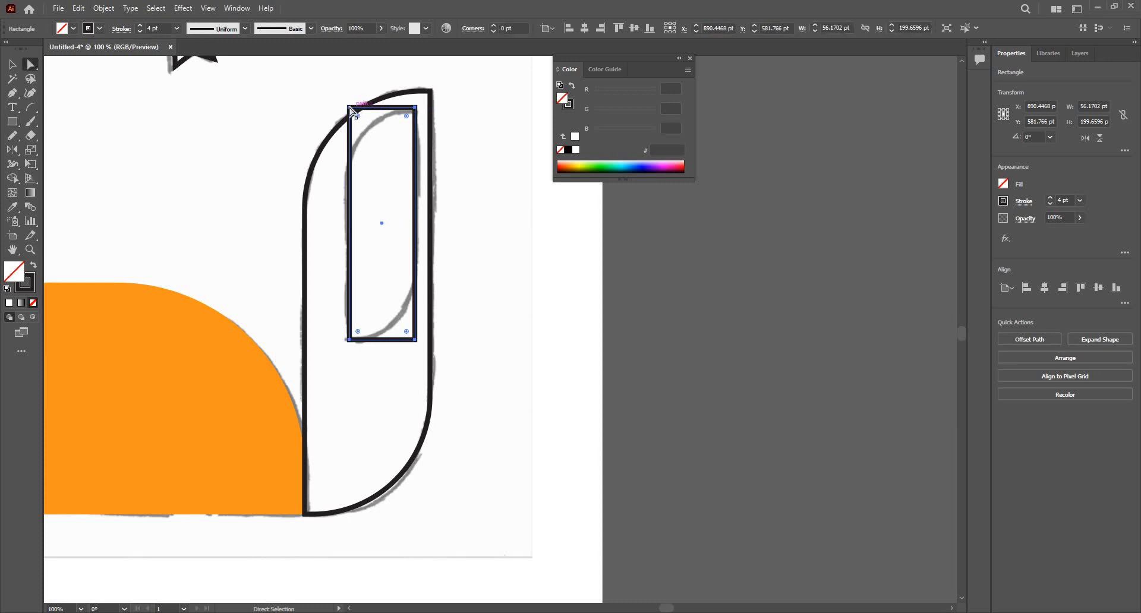
{"action": "left_click", "coordinate": [349, 109]}
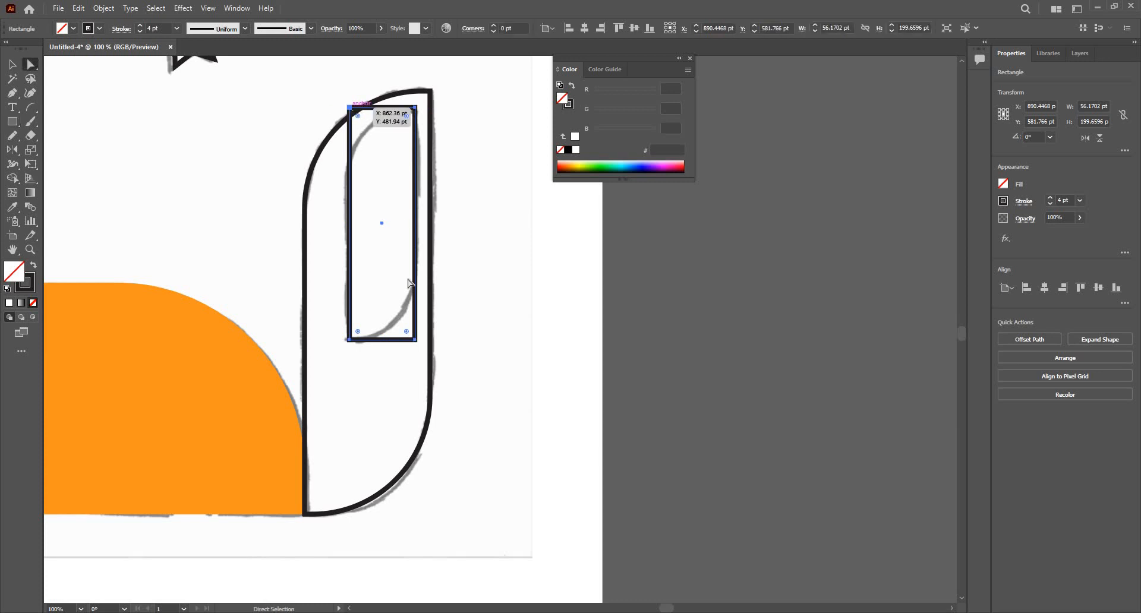
{"action": "left_click", "coordinate": [415, 340], "text": "shift"}
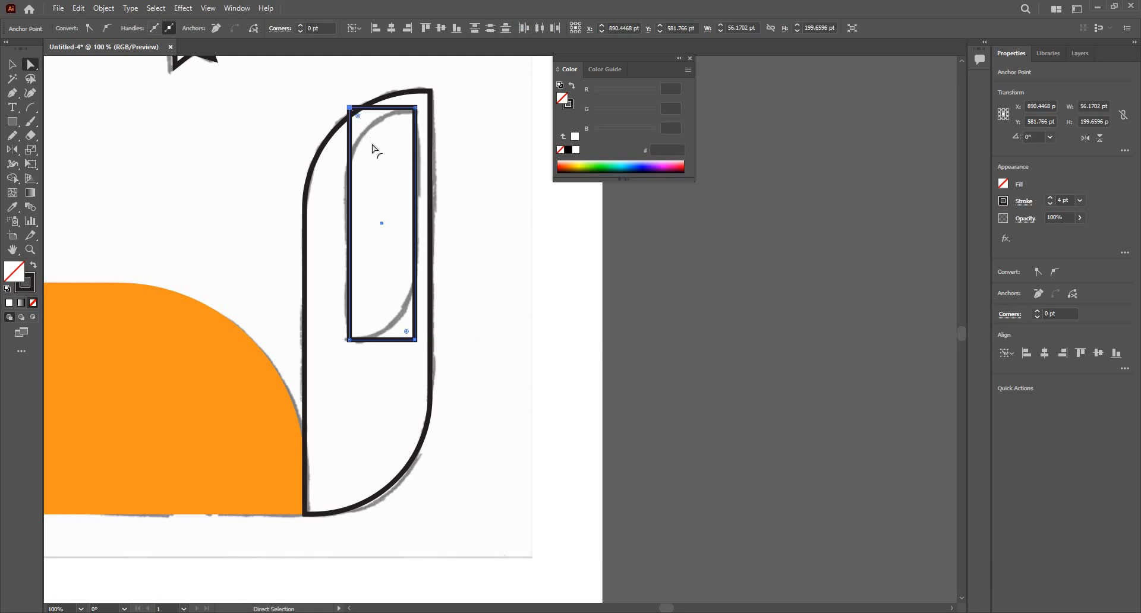
{"action": "left_click_drag", "start_coordinate": [375, 148], "coordinate": [406, 201]}
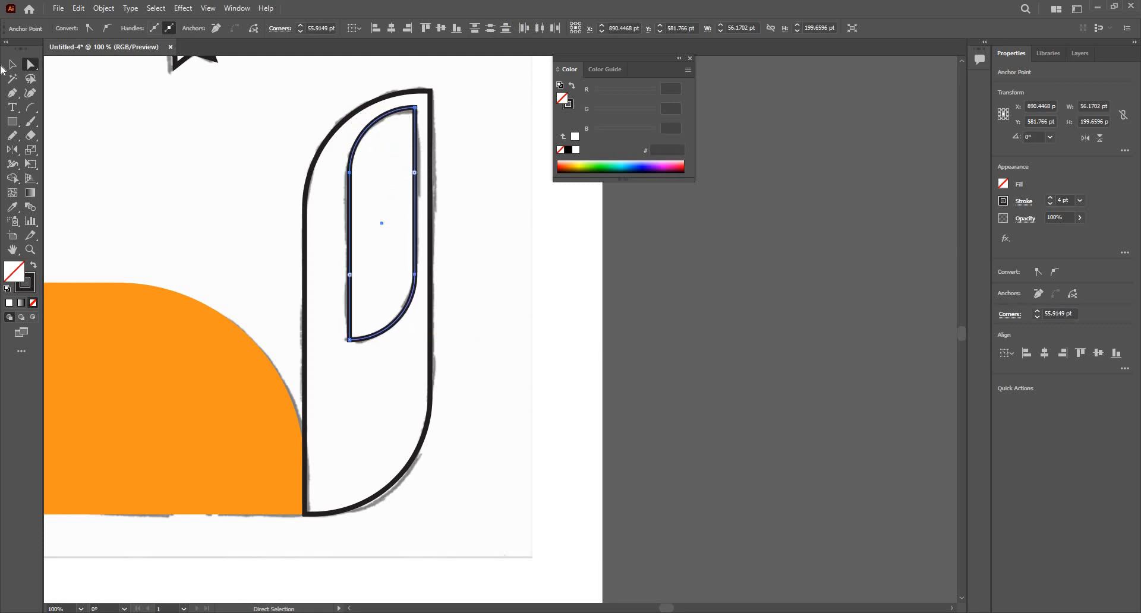
{"action": "left_click", "coordinate": [15, 66]}
{"action": "left_click", "coordinate": [448, 333]}
{"action": "scroll", "coordinate": [448, 332], "scroll_direction": "down", "scroll_amount": 2}
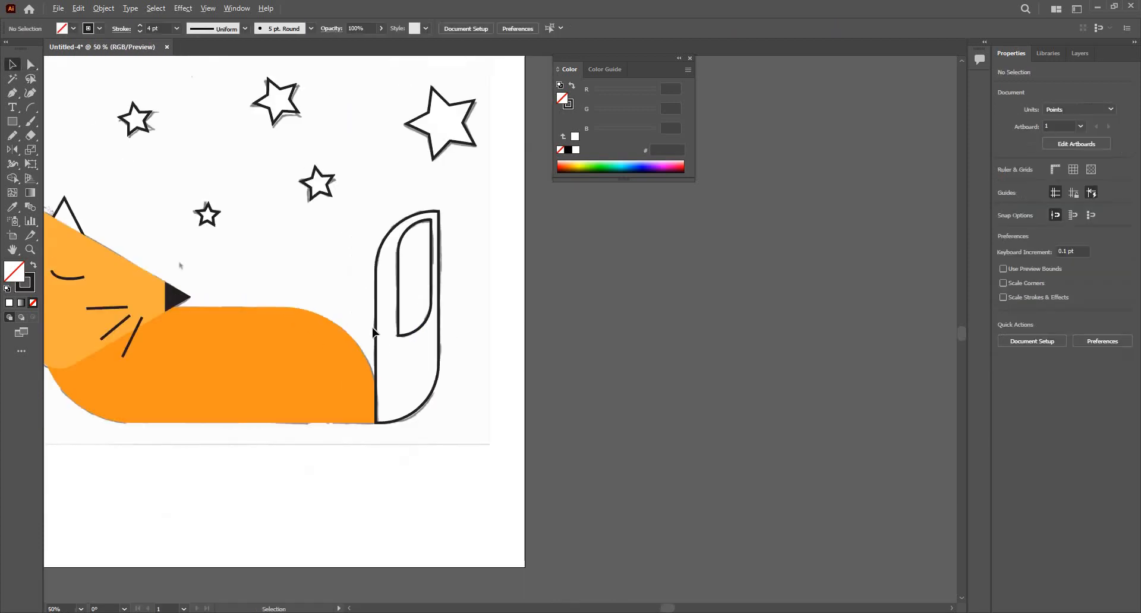
Step: Apply the fox head's light orange fill (FBB040) and absent stroke to the outer tail shape with the Eyedropper
{"action": "left_click", "coordinate": [376, 357]}
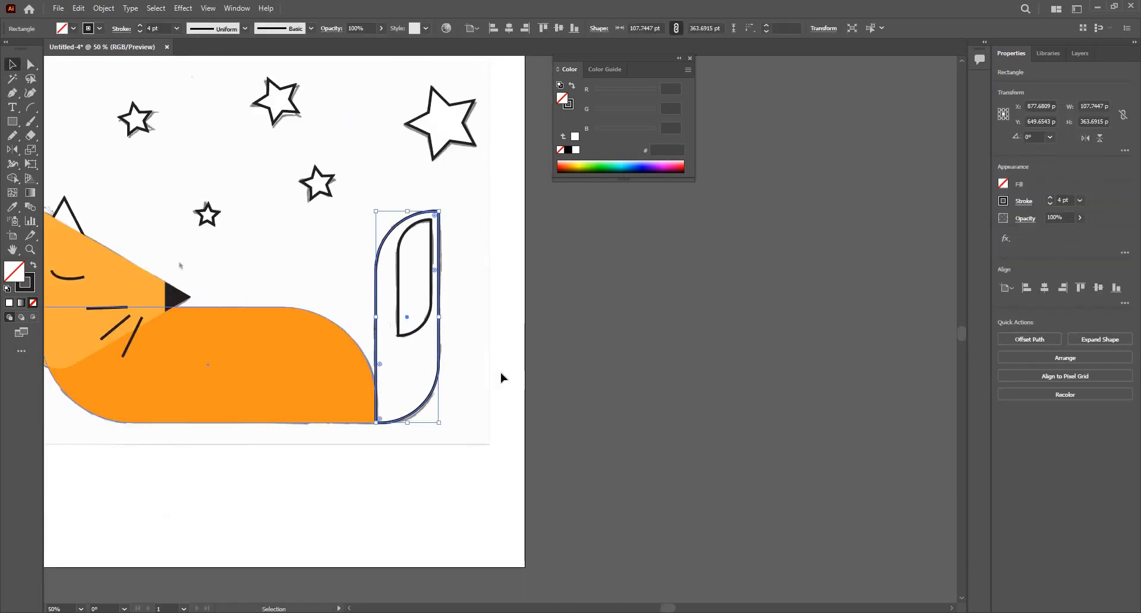
{"action": "left_click_drag", "start_coordinate": [394, 349], "coordinate": [504, 368]}
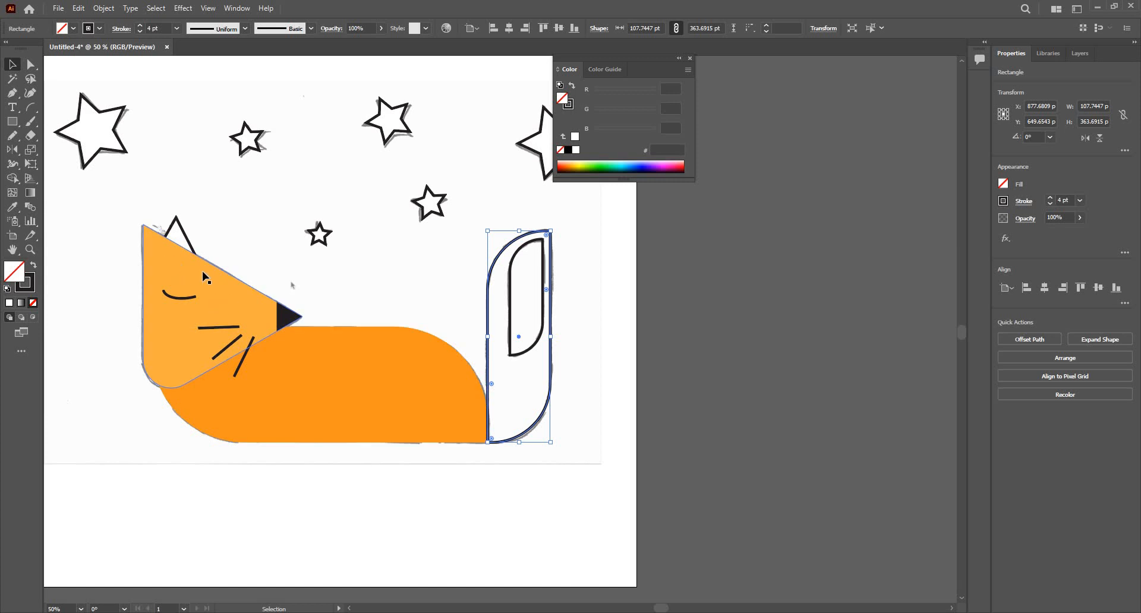
{"action": "left_click", "coordinate": [491, 372]}
{"action": "left_click", "coordinate": [490, 364]}
{"action": "key", "text": "i"}
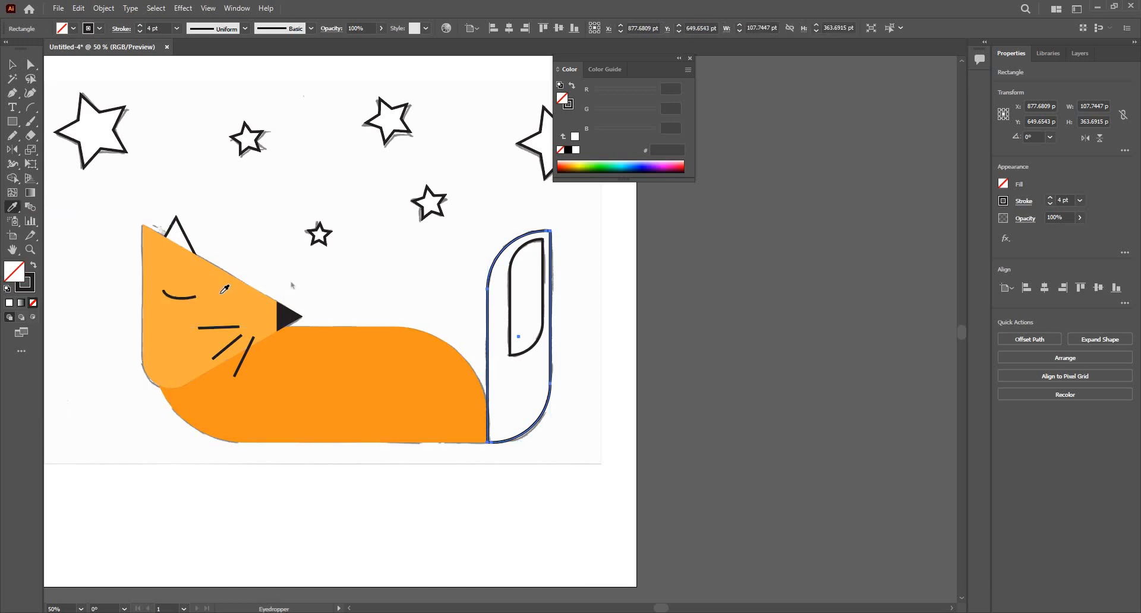
{"action": "left_click", "coordinate": [253, 302]}
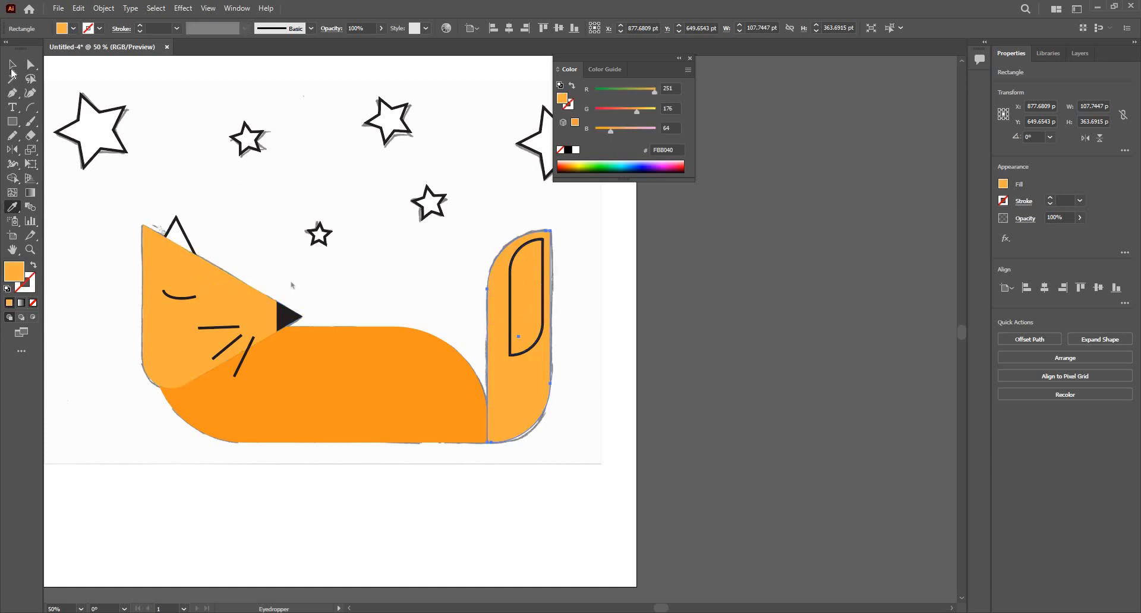
Step: Give the inner tail marking a white fill and no stroke, and deselect it
{"action": "left_click", "coordinate": [12, 64]}
{"action": "scroll", "coordinate": [499, 308], "scroll_direction": "up", "scroll_amount": 1}
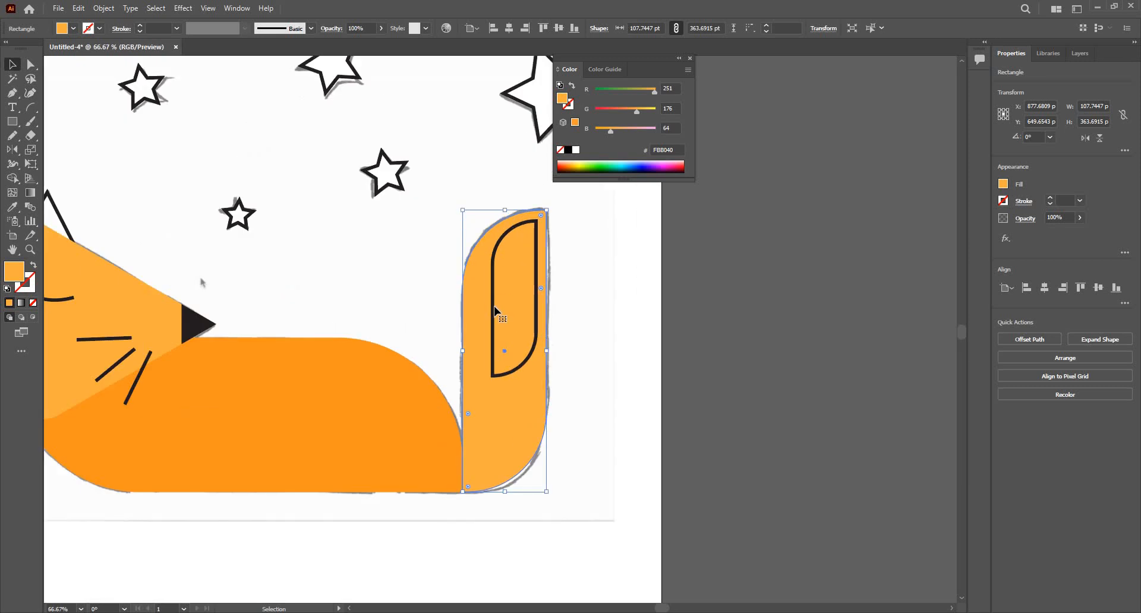
{"action": "left_click", "coordinate": [494, 308]}
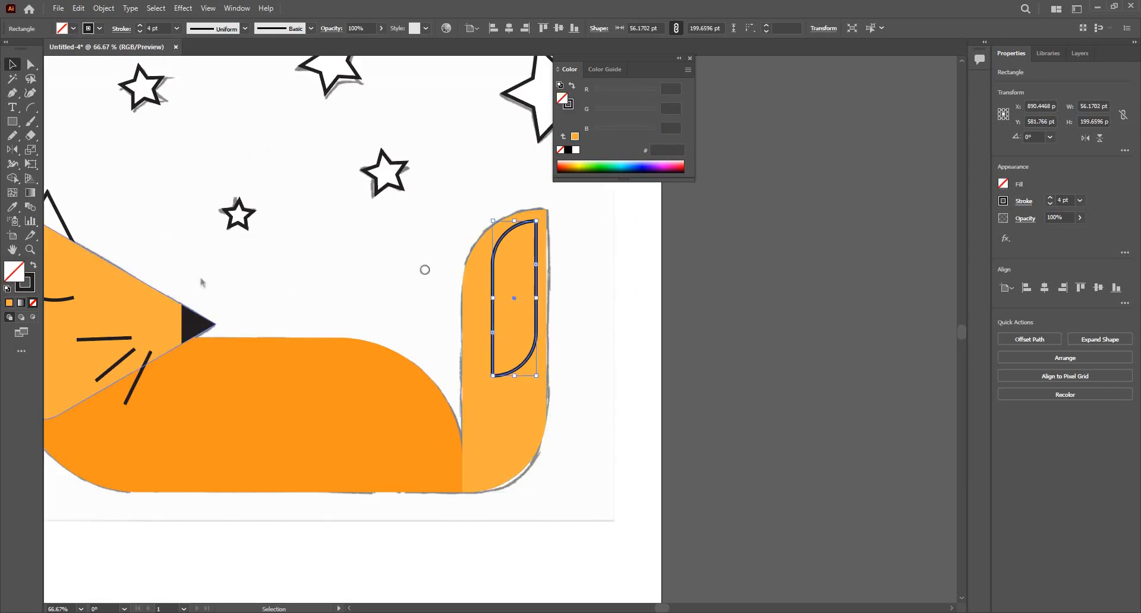
{"action": "left_click_drag", "start_coordinate": [419, 241], "coordinate": [411, 231]}
{"action": "left_click", "coordinate": [688, 237]}
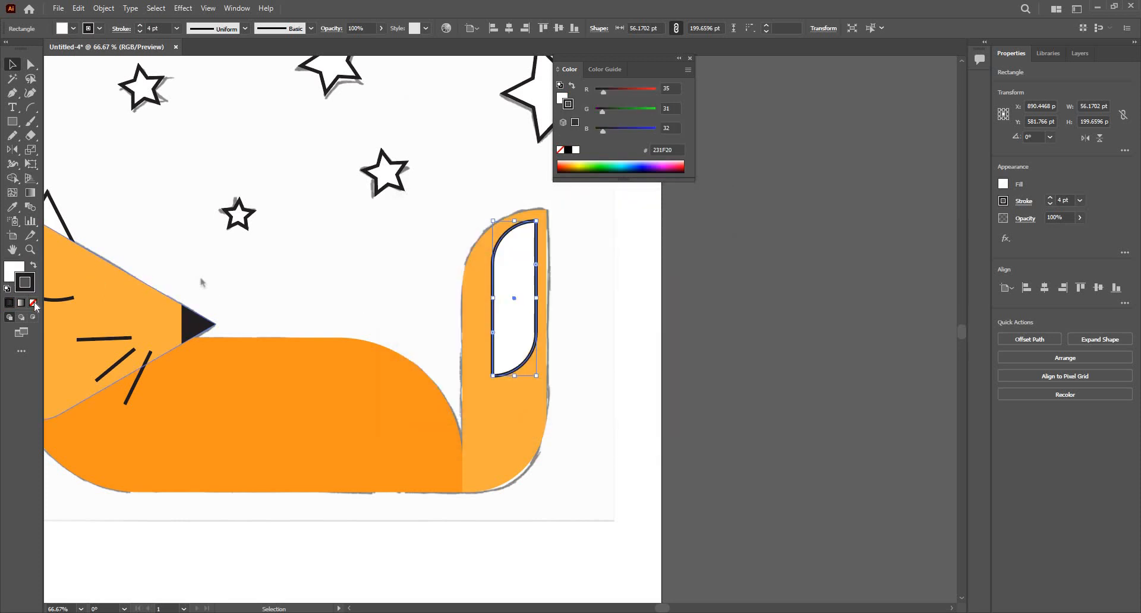
{"action": "left_click", "coordinate": [340, 288]}
Step: Move the orange body straight up by about 109 pt to uncover the sketched grass tufts
{"action": "left_click_drag", "start_coordinate": [306, 423], "coordinate": [461, 372]}
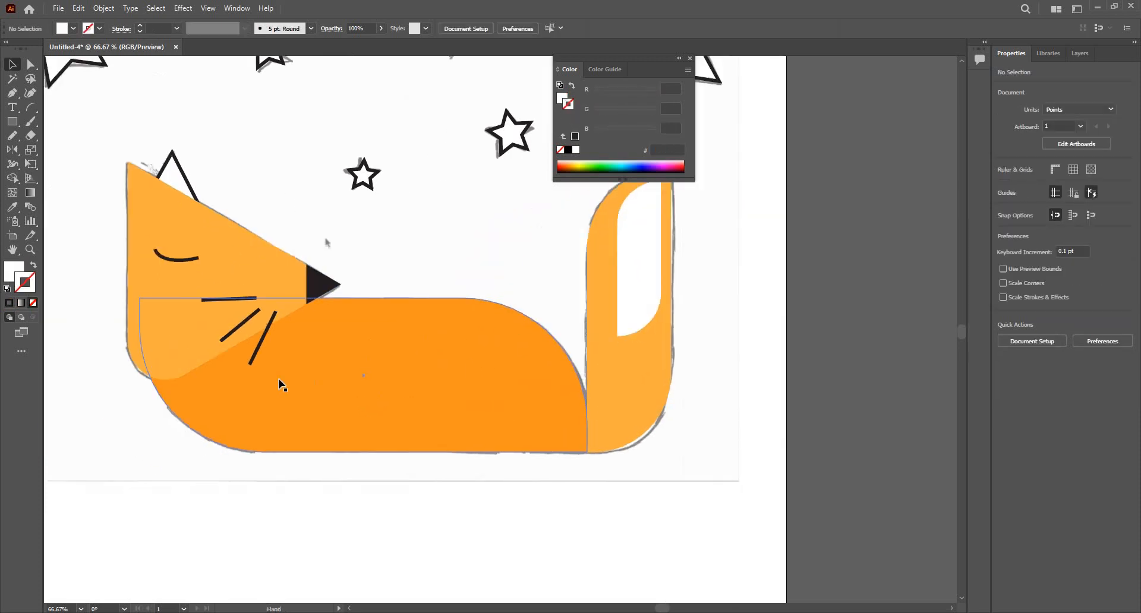
{"action": "left_click", "coordinate": [346, 389]}
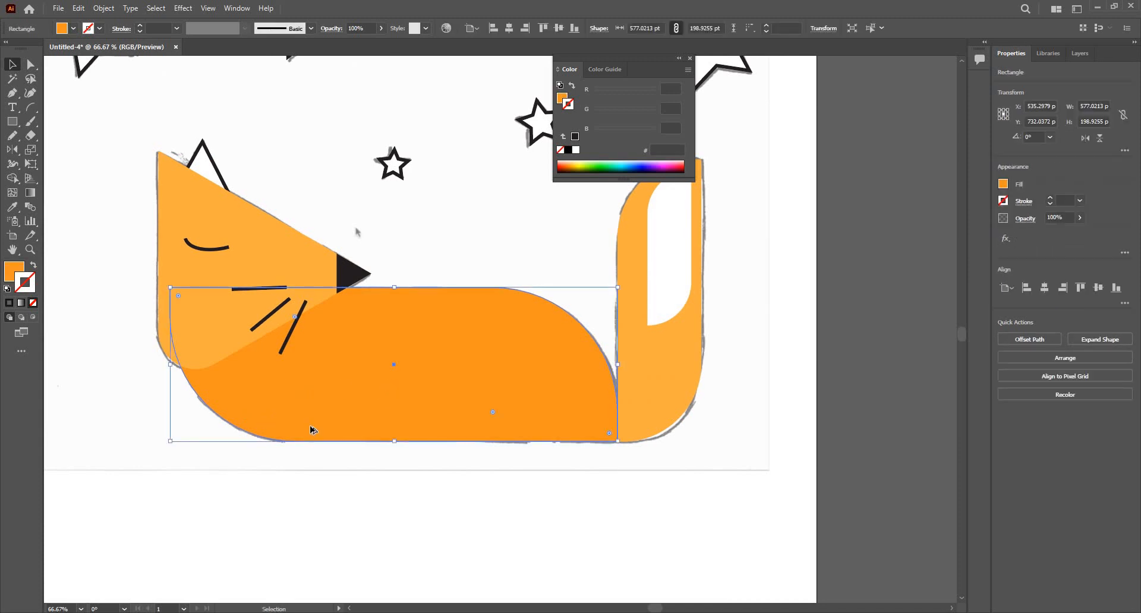
{"action": "key", "text": "ctrl+minus"}
{"action": "scroll", "coordinate": [314, 429], "scroll_direction": "up", "scroll_amount": 1}
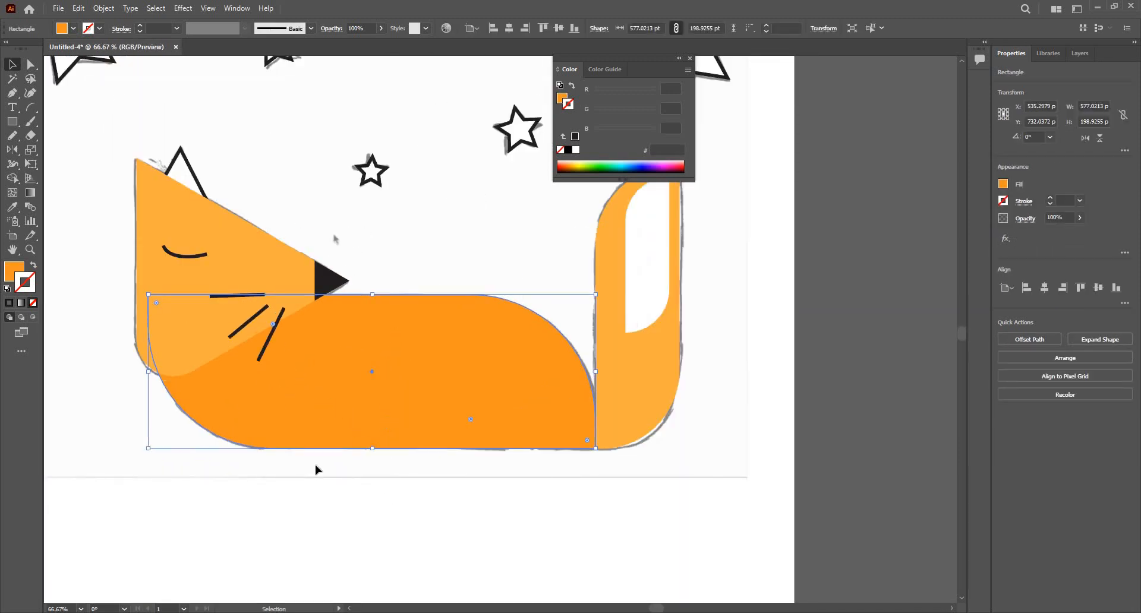
{"action": "left_click_drag", "start_coordinate": [381, 422], "coordinate": [146, 551]}
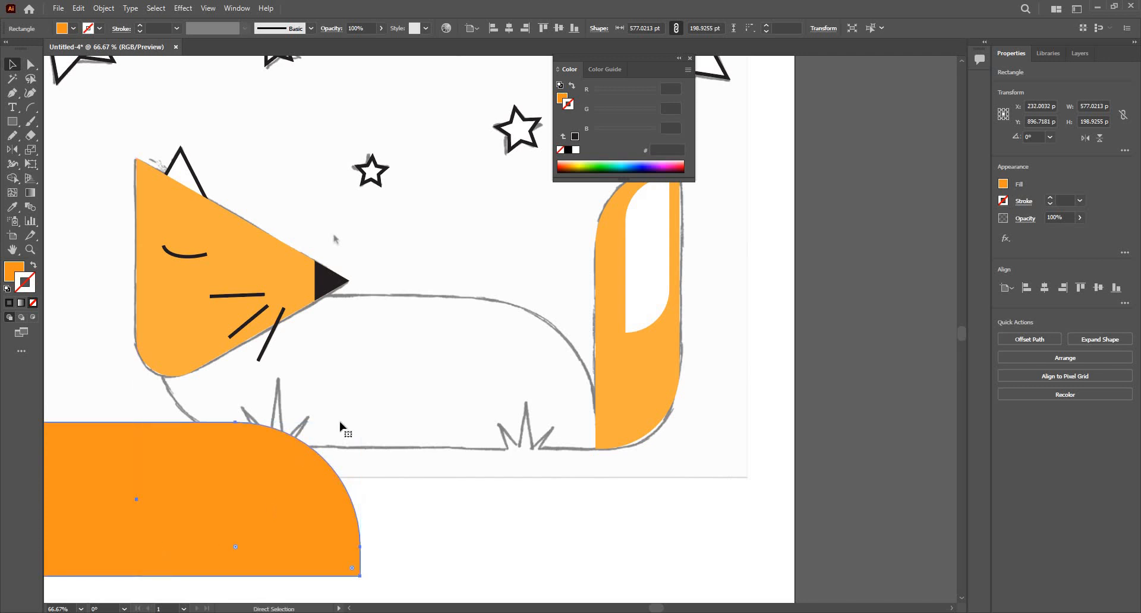
{"action": "key", "text": "ctrl+z"}
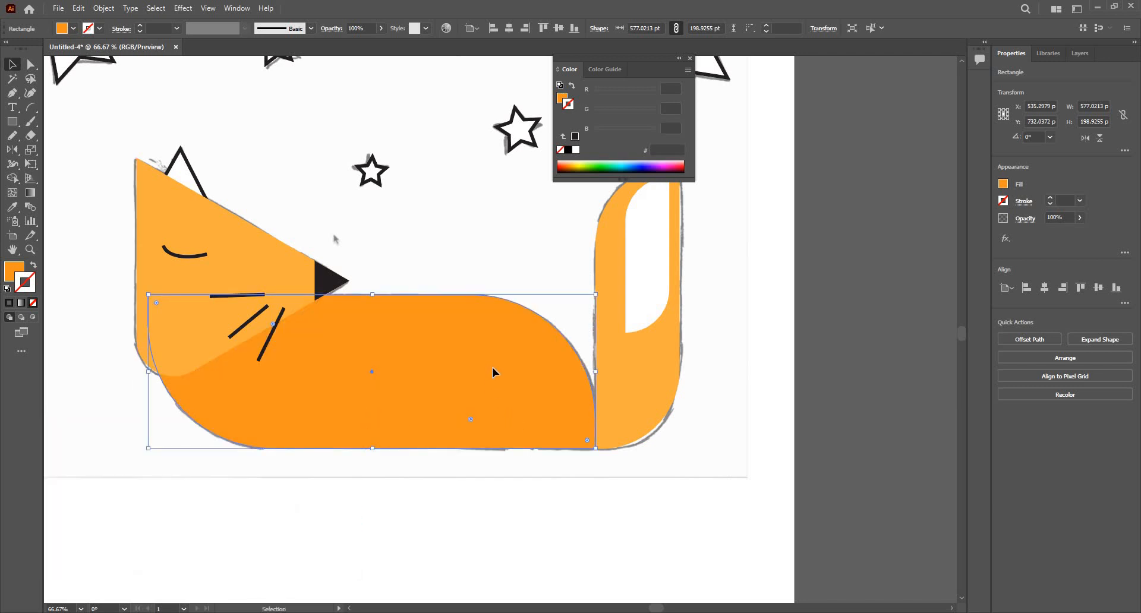
{"action": "left_click_drag", "start_coordinate": [492, 372], "coordinate": [492, 287]}
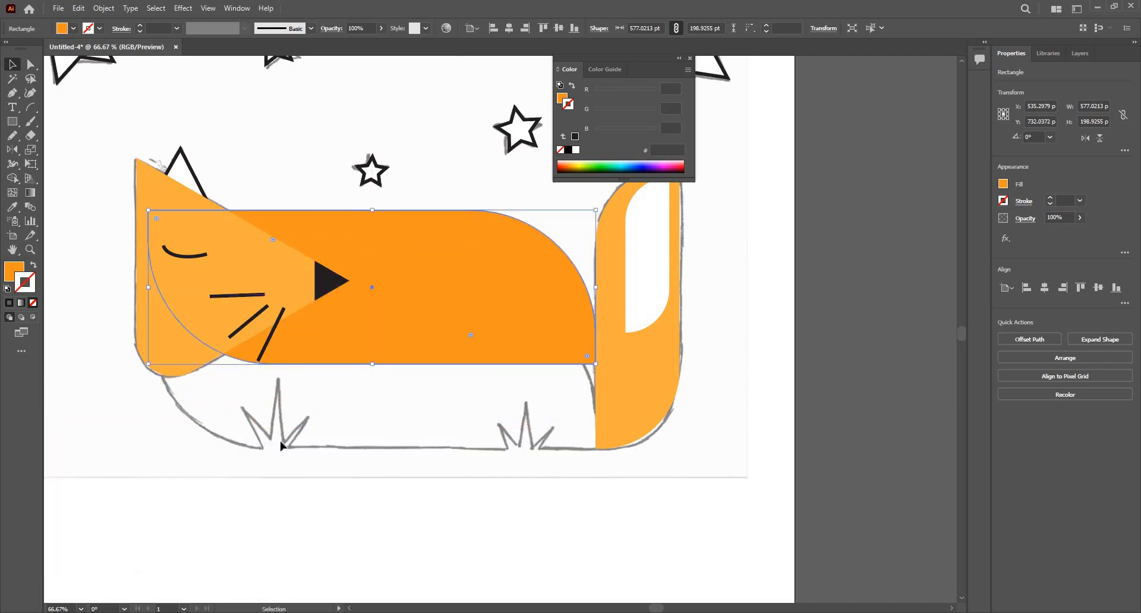
Step: Draw a triangle over the centre blade of the grass tuft below the fox's head, turn it upright and narrow it to about 33 × 106 pt
{"action": "scroll", "coordinate": [288, 427], "scroll_direction": "up", "scroll_amount": 2}
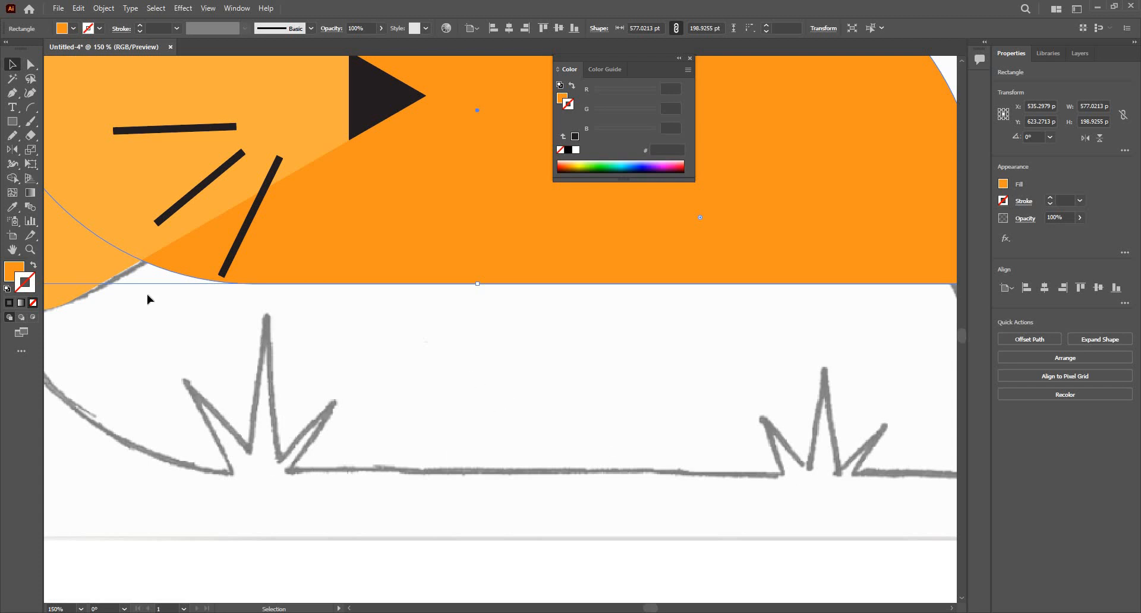
{"action": "left_click_drag", "start_coordinate": [12, 122], "coordinate": [66, 164]}
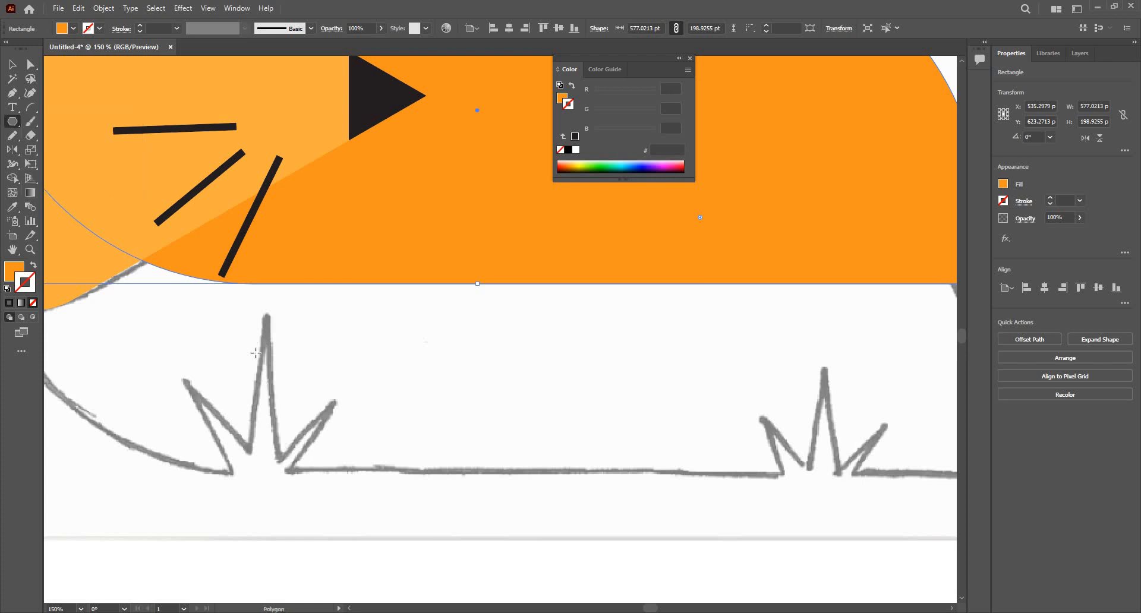
{"action": "mouse_move", "coordinate": [265, 342]}
{"action": "left_mouse_down"}
{"action": "mouse_move", "coordinate": [276, 434]}
{"action": "mouse_move", "coordinate": [265, 387]}
{"action": "mouse_move", "coordinate": [301, 349]}
{"action": "mouse_move", "coordinate": [260, 353]}
{"action": "mouse_move", "coordinate": [268, 489]}
{"action": "mouse_move", "coordinate": [323, 434]}
{"action": "mouse_move", "coordinate": [320, 444]}
{"action": "mouse_move", "coordinate": [387, 457]}
{"action": "left_mouse_up"}
{"action": "key", "text": "v"}
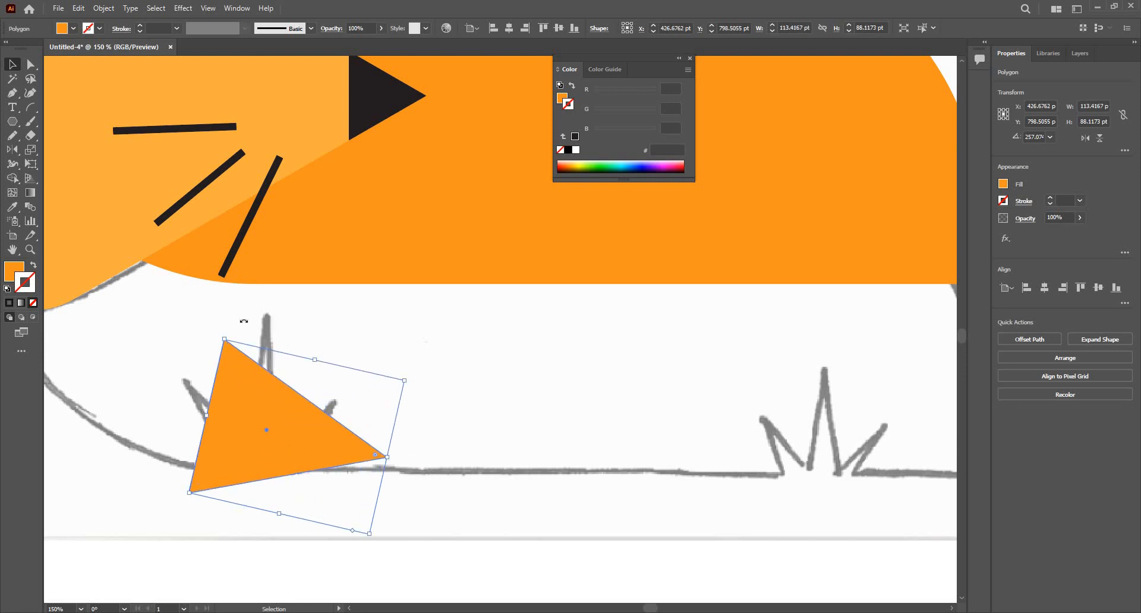
{"action": "left_click_drag", "start_coordinate": [206, 327], "coordinate": [176, 442]}
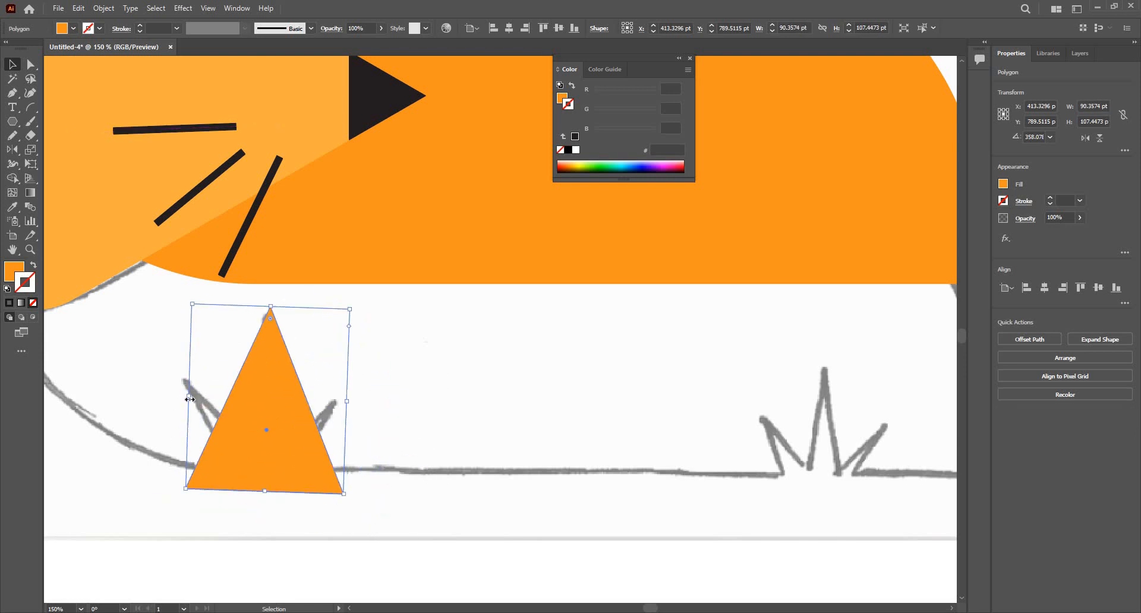
{"action": "left_click_drag", "start_coordinate": [252, 413], "coordinate": [289, 422]}
{"action": "left_click_drag", "start_coordinate": [333, 462], "coordinate": [280, 479]}
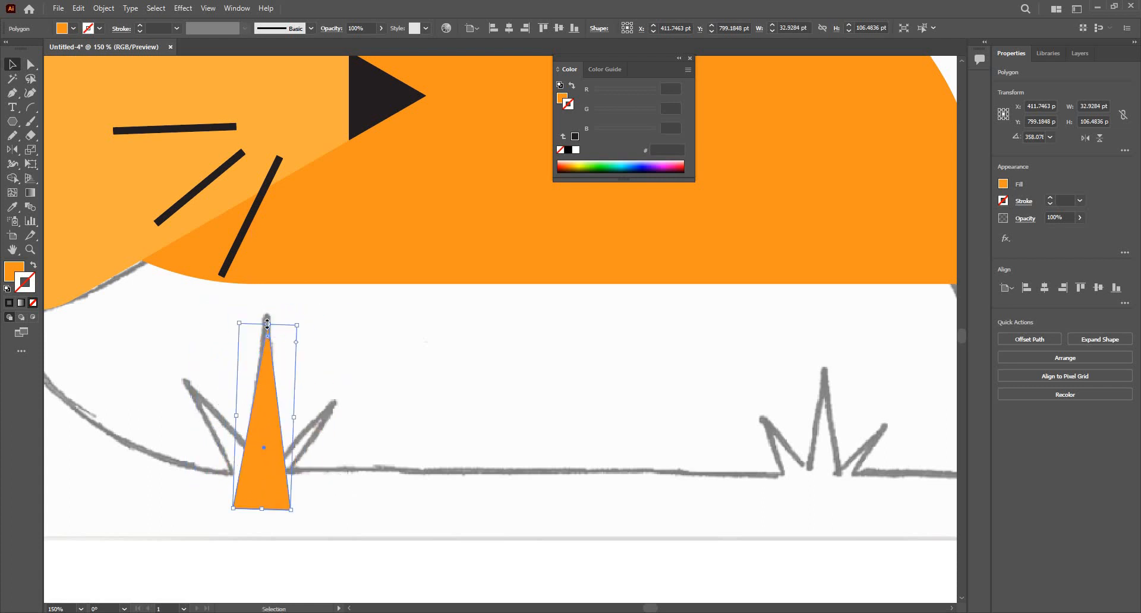
Step: Refine the triangle's tilt and size to about 25 × 102 pt to fit the sketched centre blade
{"action": "left_click_drag", "start_coordinate": [267, 324], "coordinate": [266, 313]}
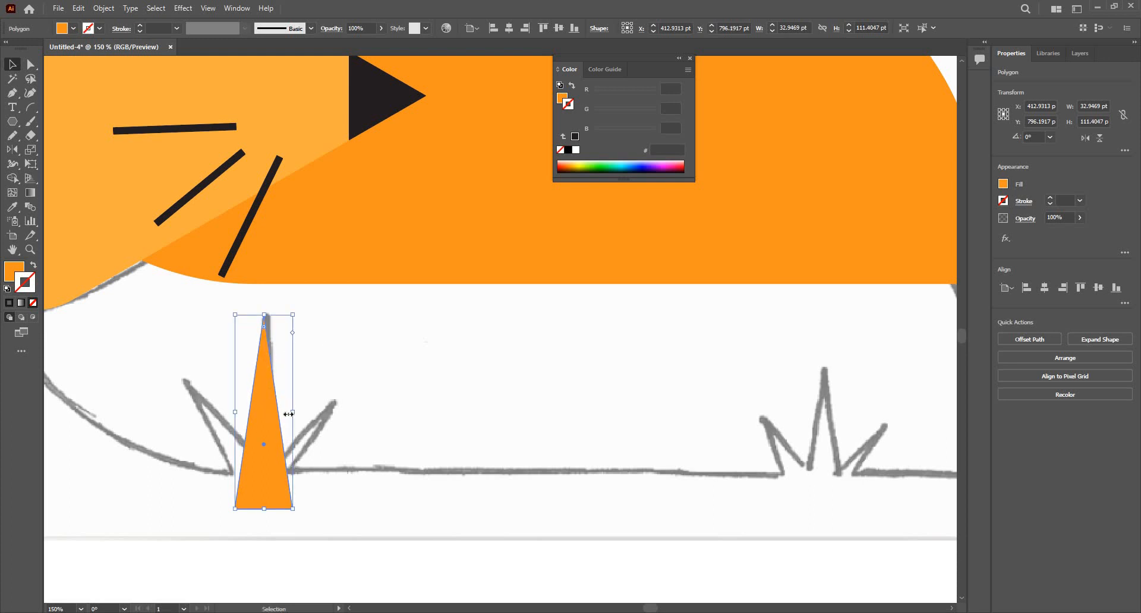
{"action": "left_click_drag", "start_coordinate": [280, 413], "coordinate": [268, 413]}
{"action": "left_click_drag", "start_coordinate": [259, 455], "coordinate": [268, 457]}
{"action": "left_click_drag", "start_coordinate": [291, 309], "coordinate": [294, 311]}
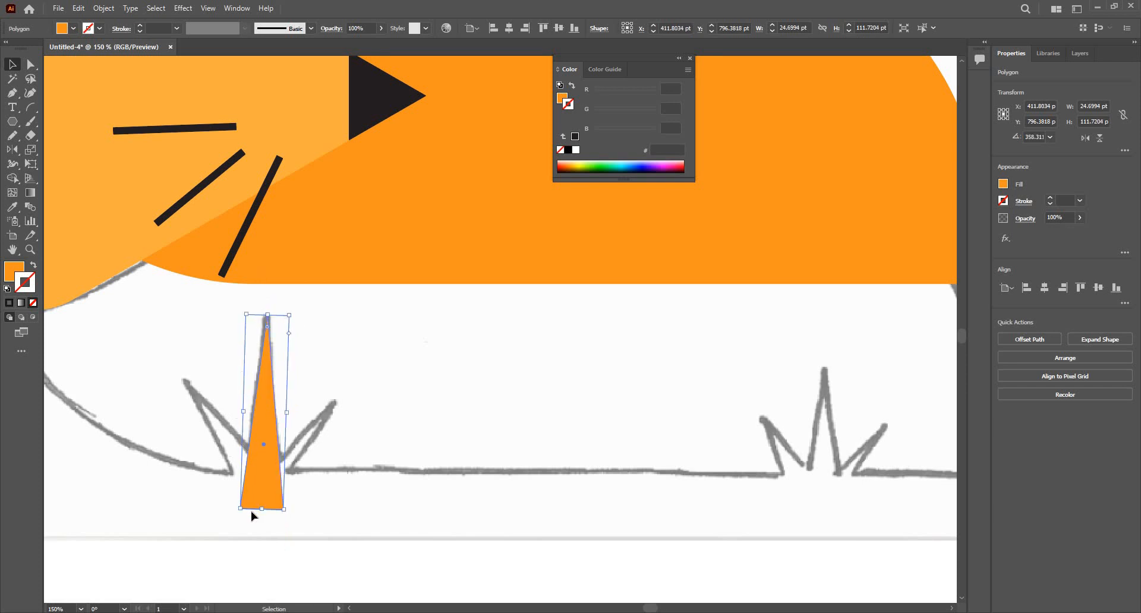
{"action": "left_click_drag", "start_coordinate": [262, 488], "coordinate": [261, 492]}
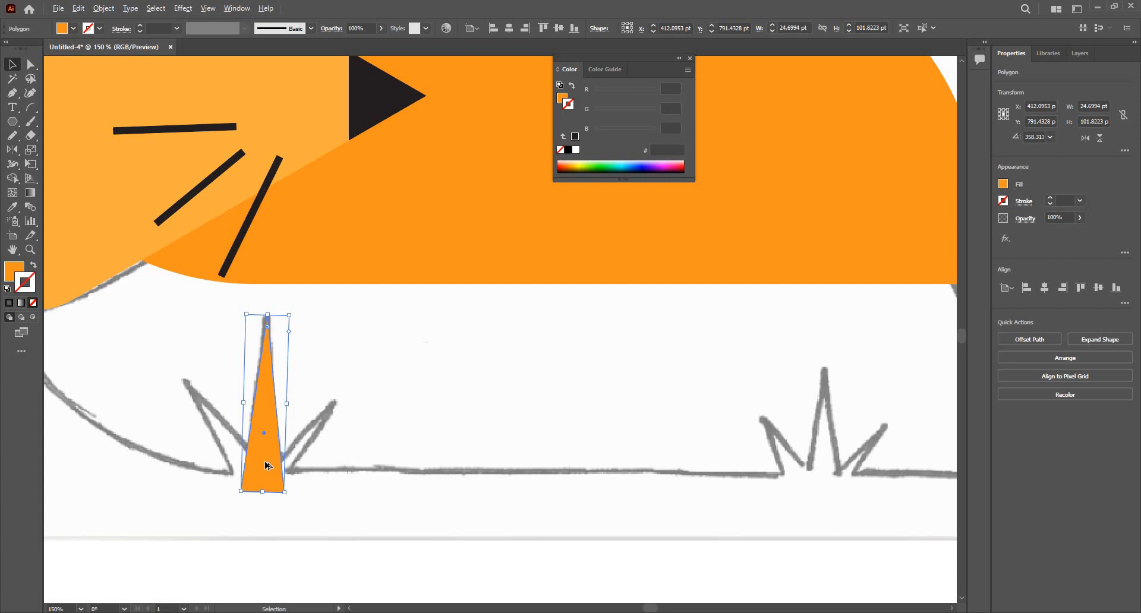
Step: Duplicate the centre blade for the tuft's left and right blades, tilting and resizing each copy to fit the sketch
{"action": "left_click_drag", "start_coordinate": [284, 491], "coordinate": [270, 520]}
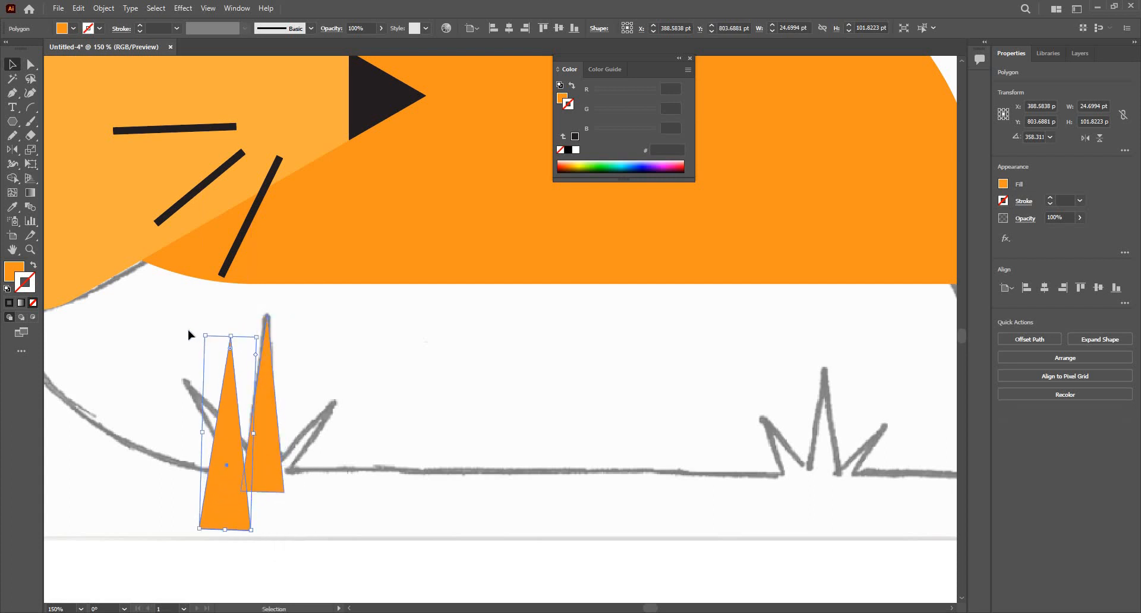
{"action": "left_click_drag", "start_coordinate": [185, 340], "coordinate": [119, 388]}
{"action": "left_click_drag", "start_coordinate": [265, 507], "coordinate": [409, 484]}
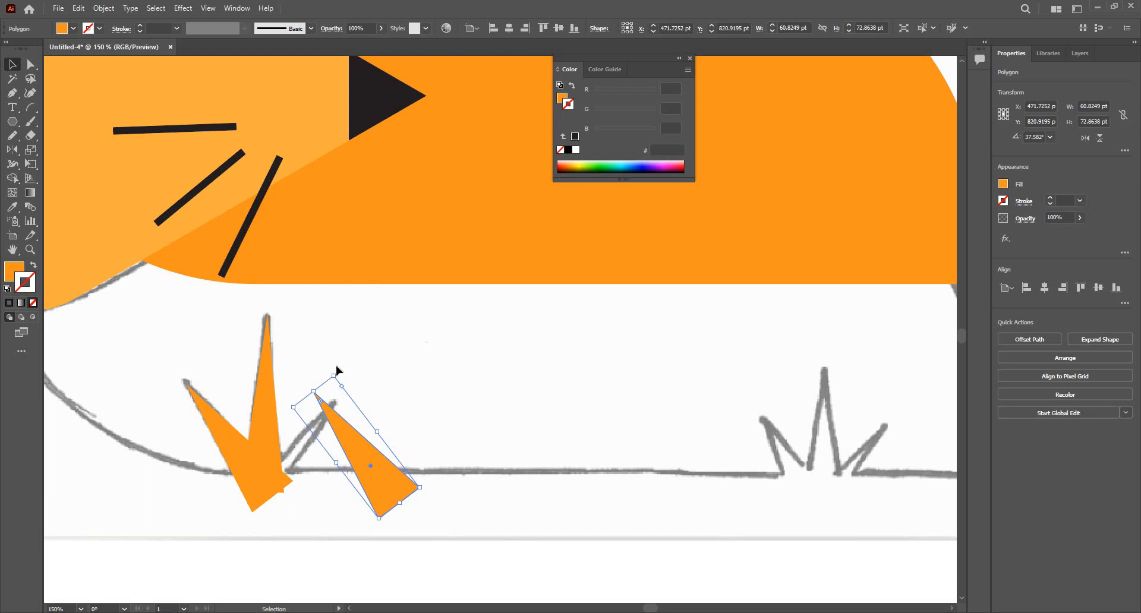
{"action": "left_click_drag", "start_coordinate": [443, 451], "coordinate": [441, 437]}
{"action": "left_click_drag", "start_coordinate": [360, 474], "coordinate": [207, 462]}
{"action": "left_click_drag", "start_coordinate": [298, 467], "coordinate": [258, 491]}
{"action": "left_click_drag", "start_coordinate": [351, 408], "coordinate": [344, 400]}
{"action": "mouse_move", "coordinate": [260, 486]}
{"action": "left_mouse_down"}
{"action": "mouse_move", "coordinate": [271, 483]}
{"action": "mouse_move", "coordinate": [255, 505]}
{"action": "mouse_move", "coordinate": [288, 505]}
{"action": "mouse_move", "coordinate": [271, 473]}
{"action": "left_mouse_up"}
{"action": "left_click", "coordinate": [271, 495]}
{"action": "key", "text": "ctrl+minus"}
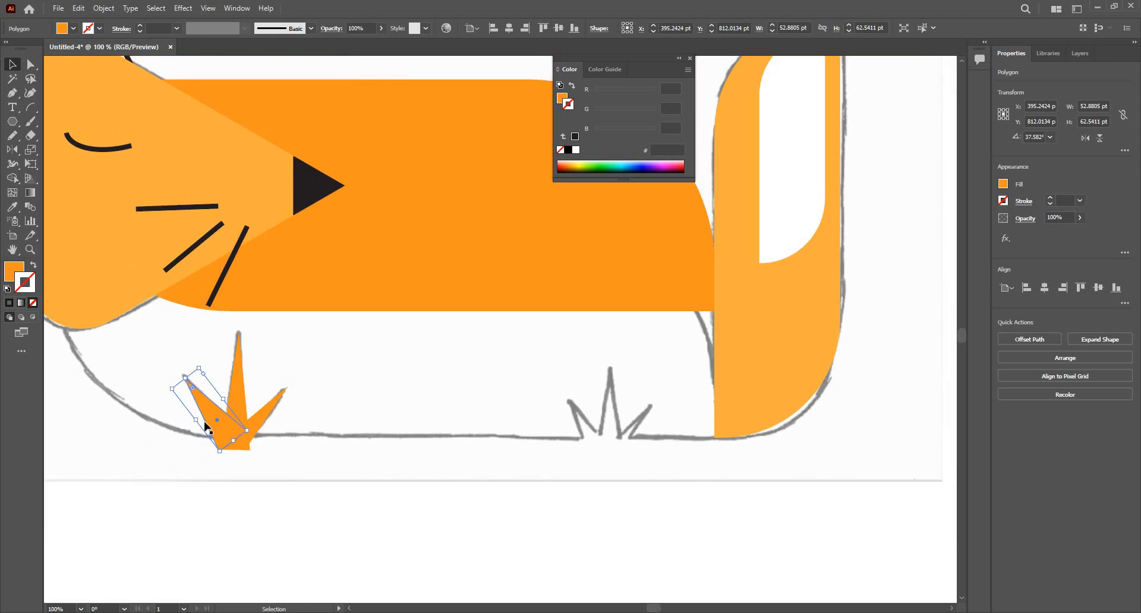
Step: Copy the three-blade tuft onto the sketched tuft near the tail, resize it to about 73 × 75 pt, and deselect it
{"action": "left_click", "coordinate": [258, 408]}
{"action": "left_click", "coordinate": [241, 392]}
{"action": "left_click", "coordinate": [255, 424], "text": "shift"}
{"action": "left_click", "coordinate": [255, 419], "text": "shift"}
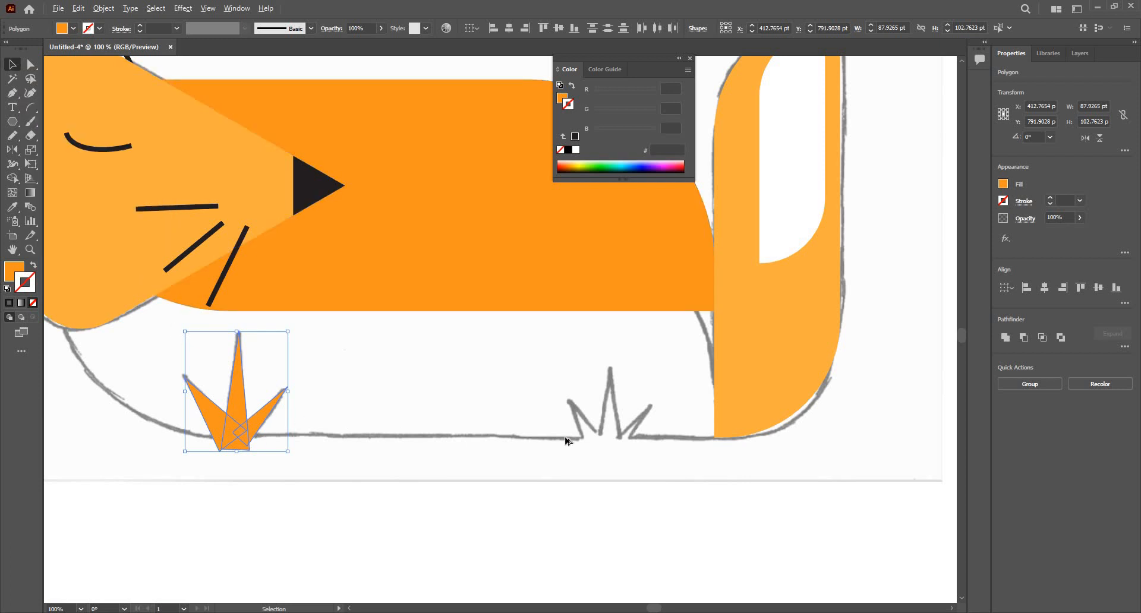
{"action": "mouse_move", "coordinate": [237, 392]}
{"action": "left_mouse_down"}
{"action": "mouse_move", "coordinate": [369, 391]}
{"action": "mouse_move", "coordinate": [619, 429]}
{"action": "mouse_move", "coordinate": [609, 411]}
{"action": "left_mouse_up"}
{"action": "left_click_drag", "start_coordinate": [609, 351], "coordinate": [611, 402]}
{"action": "left_click_drag", "start_coordinate": [613, 447], "coordinate": [652, 417]}
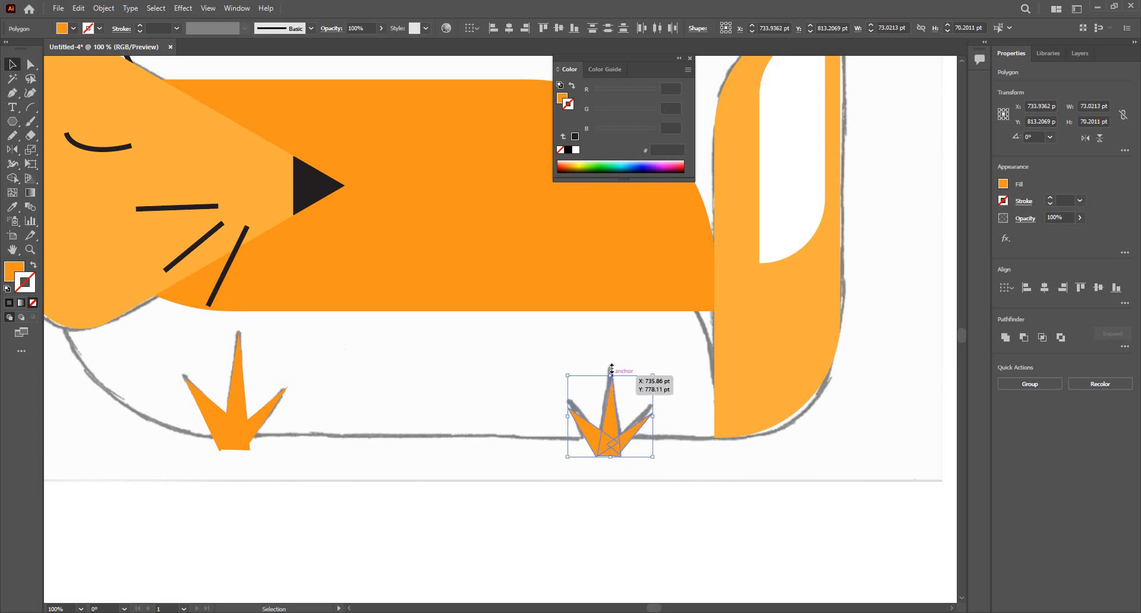
{"action": "left_click_drag", "start_coordinate": [611, 368], "coordinate": [612, 363]}
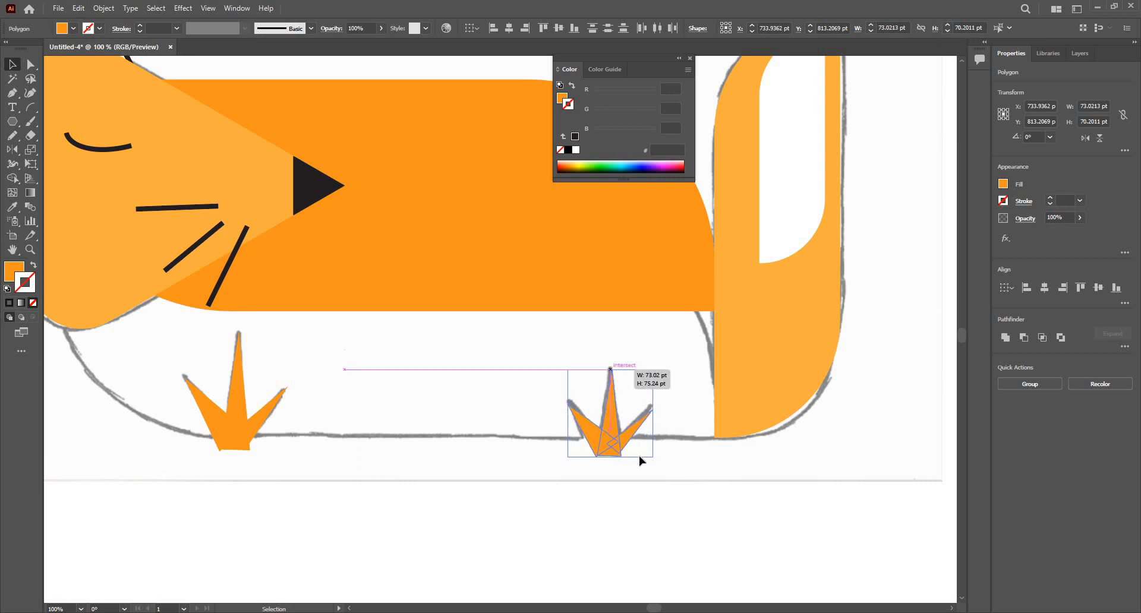
{"action": "left_click", "coordinate": [475, 461]}
Step: Fill the larger grass tuft with a grey swatch and apply the same fill to the smaller tuft with the Eyedropper
{"action": "scroll", "coordinate": [505, 359], "scroll_direction": "down", "scroll_amount": 1}
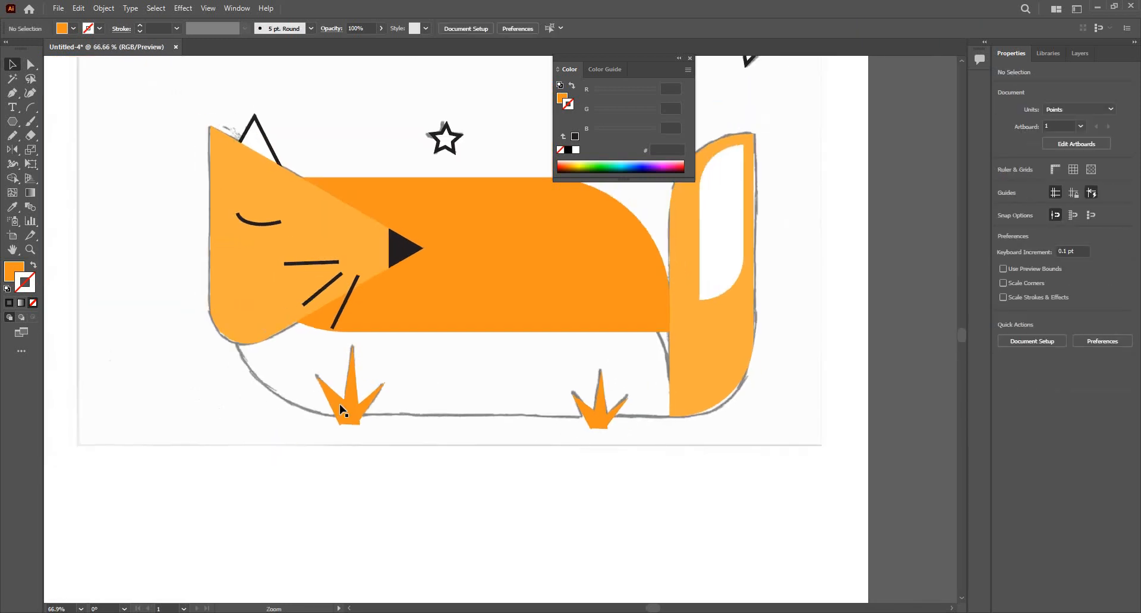
{"action": "left_click", "coordinate": [356, 396]}
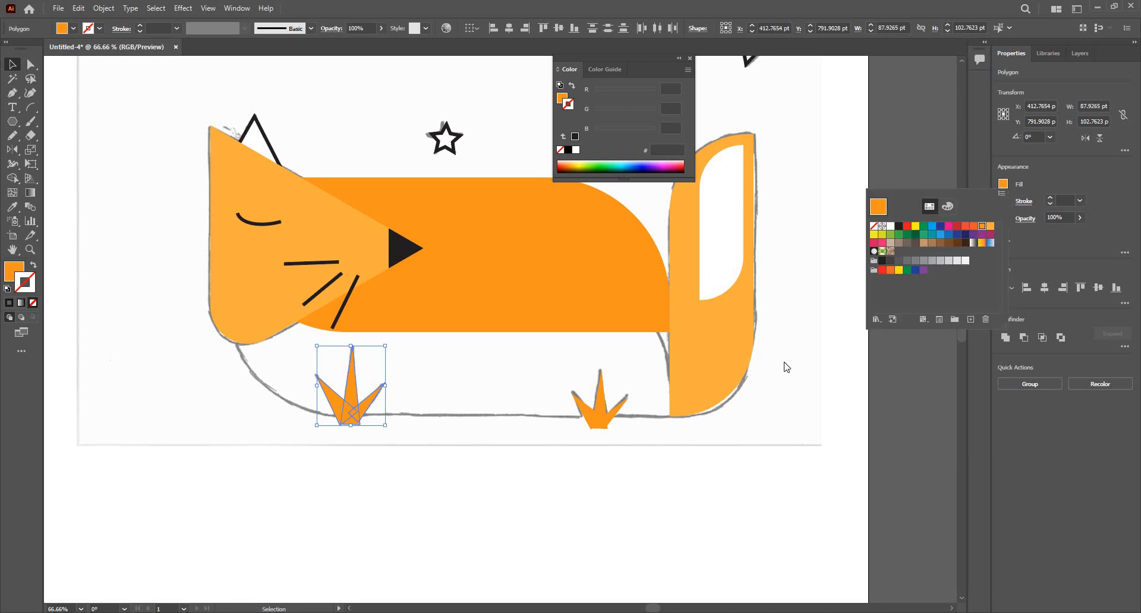
{"action": "left_click", "coordinate": [597, 415]}
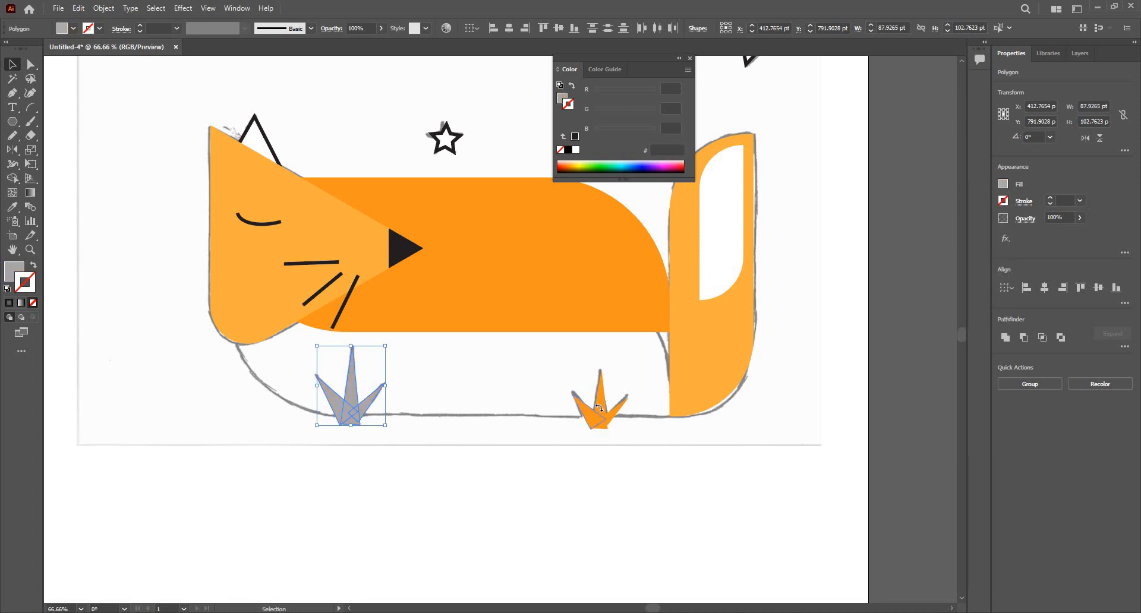
{"action": "left_click", "coordinate": [598, 414]}
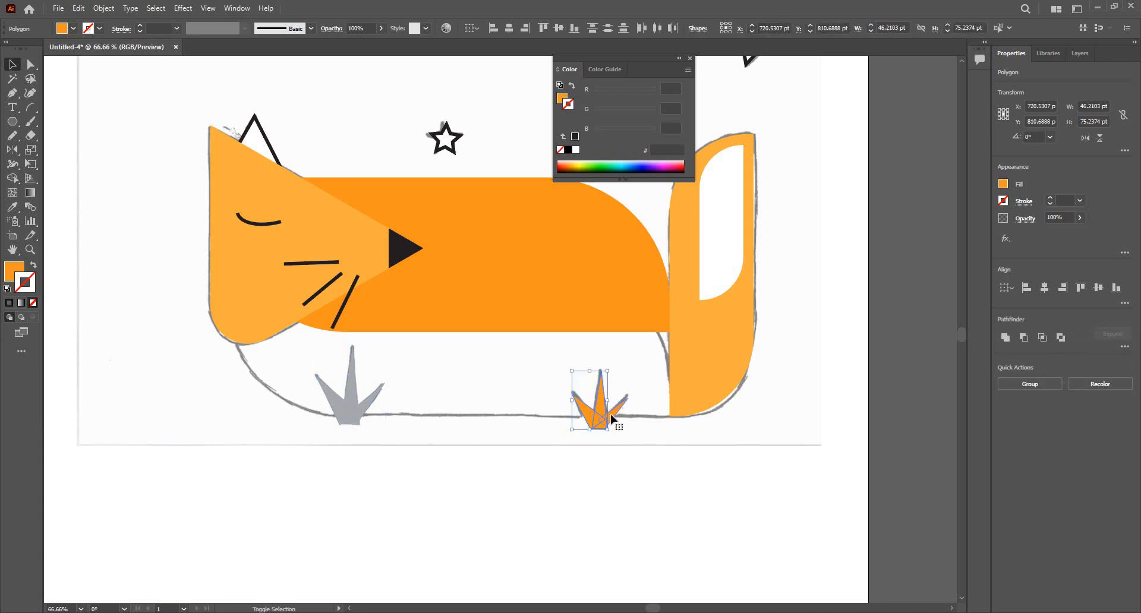
{"action": "left_click", "coordinate": [612, 419]}
{"action": "key", "text": "i"}
{"action": "left_click", "coordinate": [351, 408]}
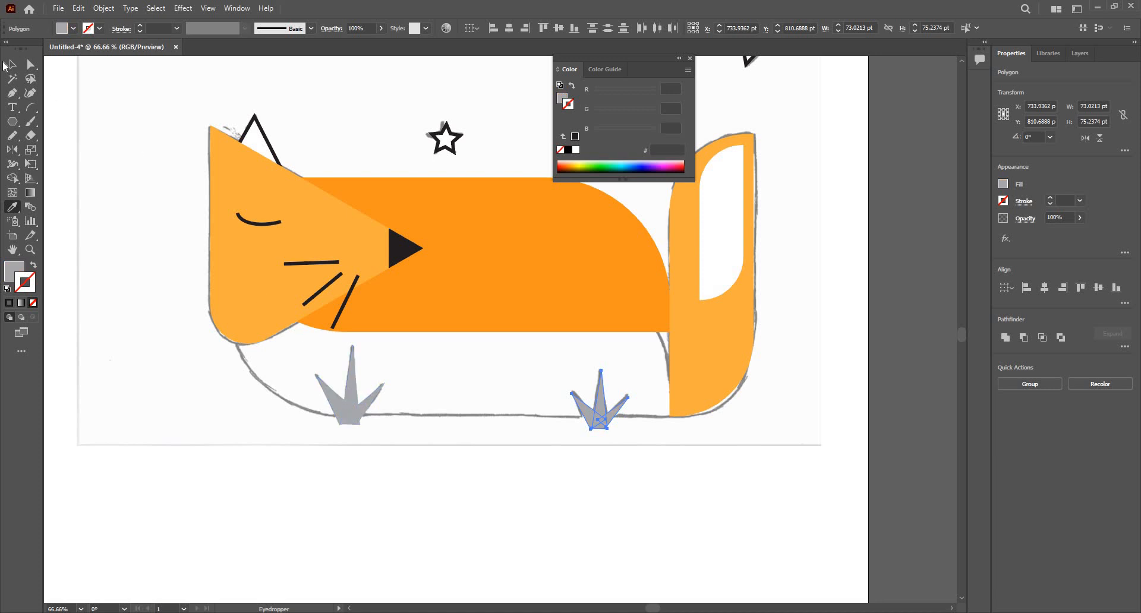
{"action": "key", "text": "v"}
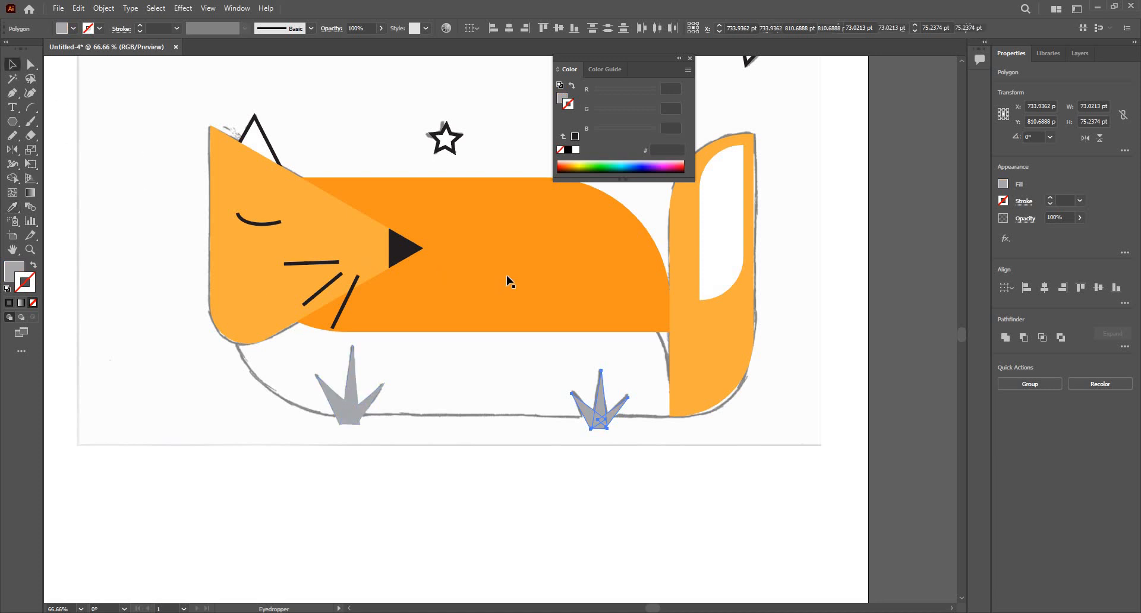
Step: Move the orange body down onto its sketched outline and check its lower-right corner against the tail
{"action": "left_click", "coordinate": [504, 280]}
{"action": "left_click_drag", "start_coordinate": [504, 323], "coordinate": [505, 337]}
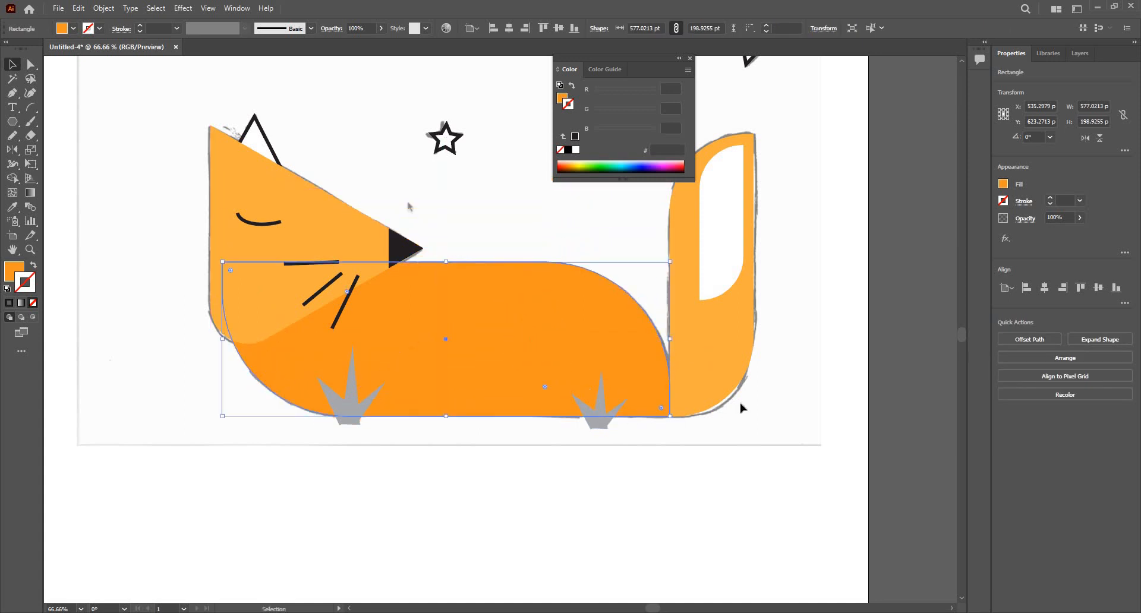
{"action": "scroll", "coordinate": [630, 379], "scroll_direction": "up", "scroll_amount": 5}
{"action": "scroll", "coordinate": [560, 422], "scroll_direction": "down", "scroll_amount": 3}
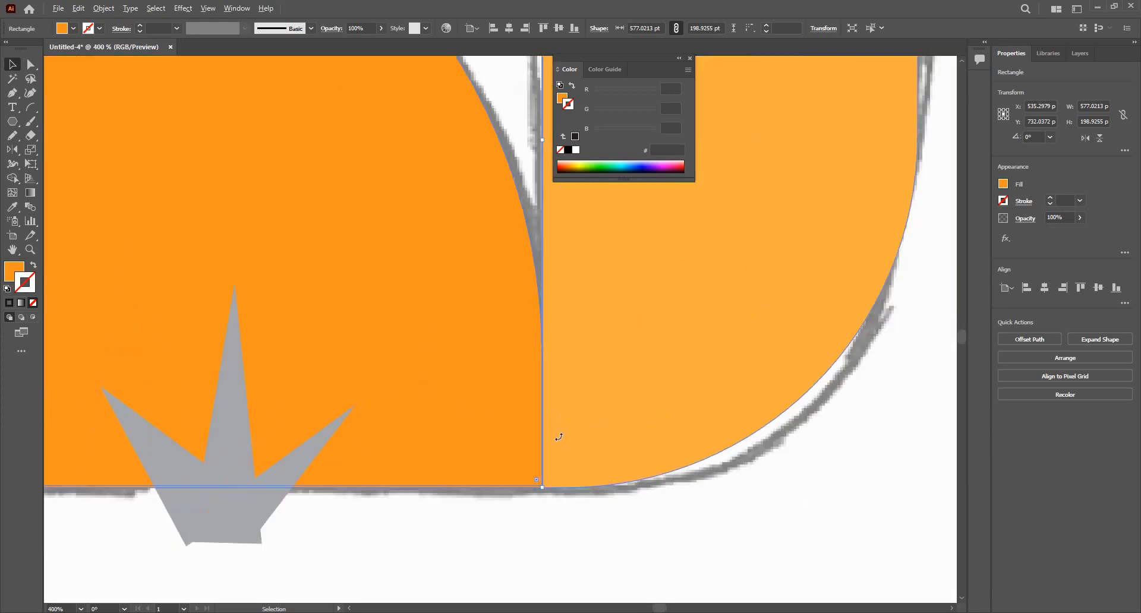
{"action": "scroll", "coordinate": [654, 122], "scroll_direction": "down", "scroll_amount": 3}
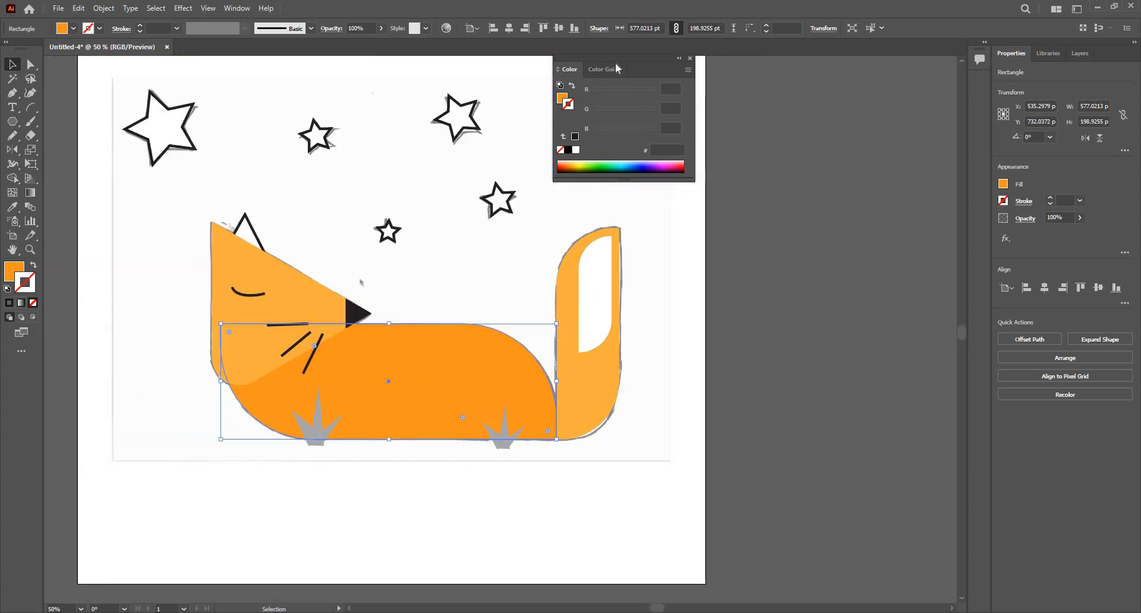
Step: Move the floating colour panels off the artwork, and redo the body's placement at about Y 733.3 pt after undoing its last move
{"action": "left_click_drag", "start_coordinate": [615, 57], "coordinate": [961, 37]}
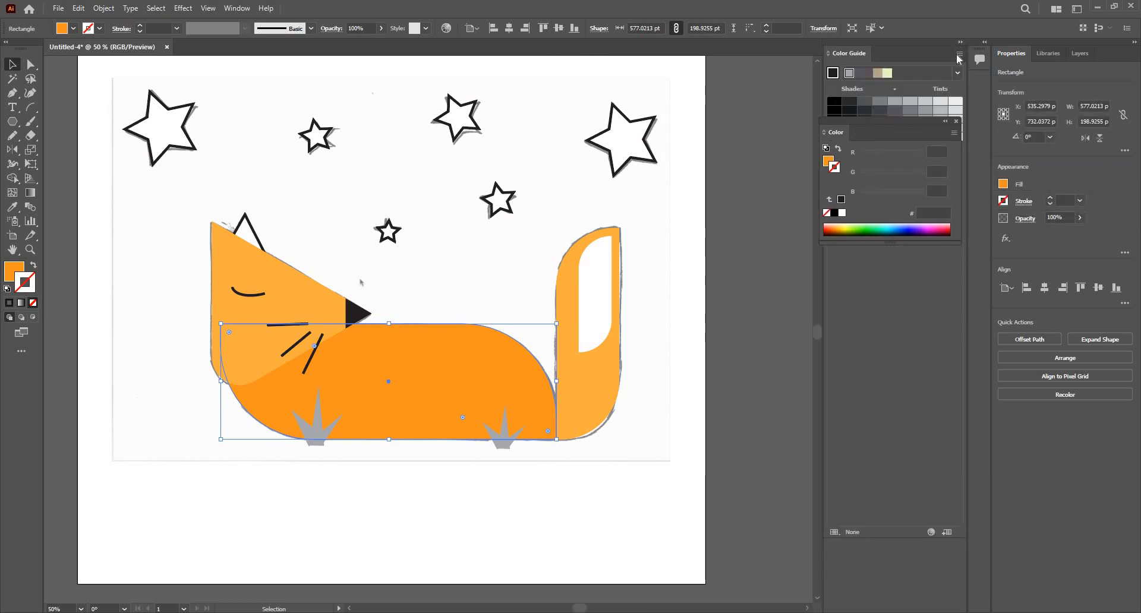
{"action": "key", "text": "ctrl+z"}
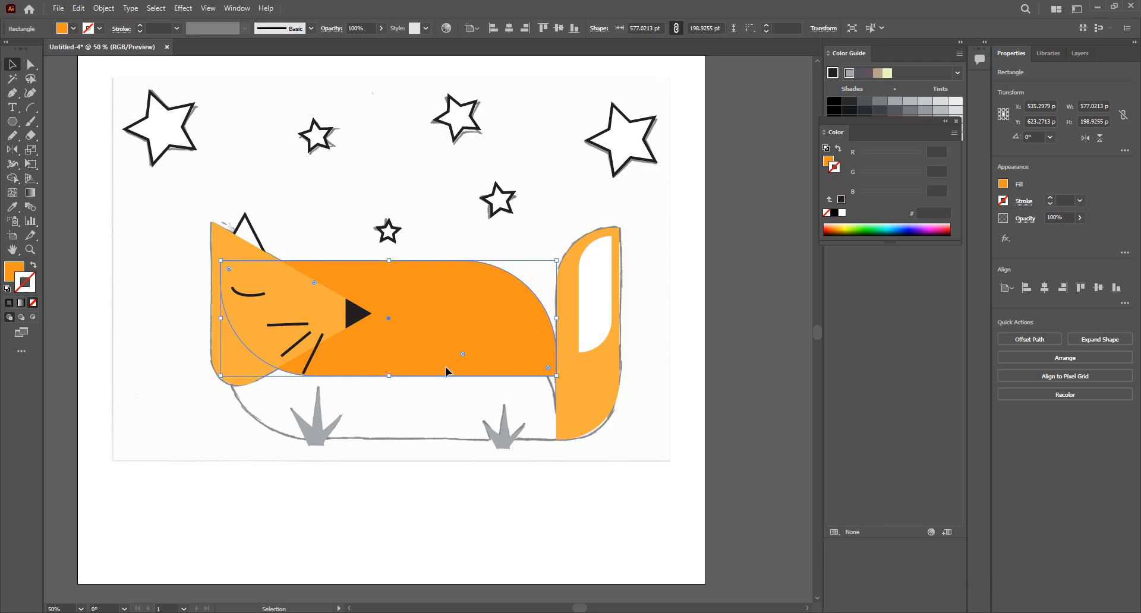
{"action": "left_click_drag", "start_coordinate": [446, 372], "coordinate": [447, 373]}
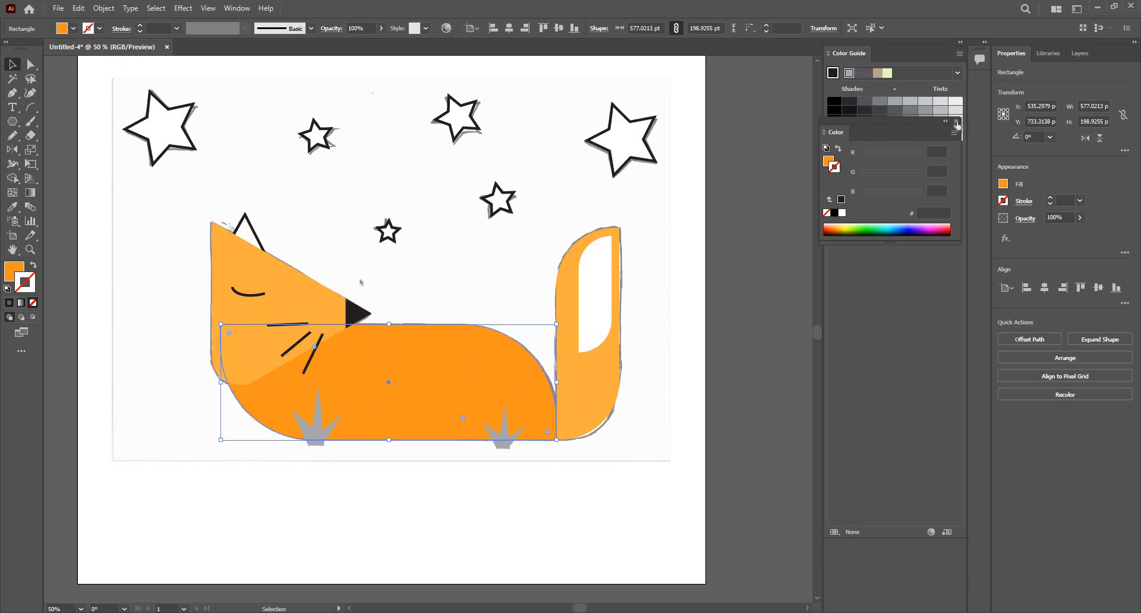
Step: Close the floating Color and Color Guide panels to clear the workspace, and deselect the fox's body
{"action": "left_click", "coordinate": [959, 55]}
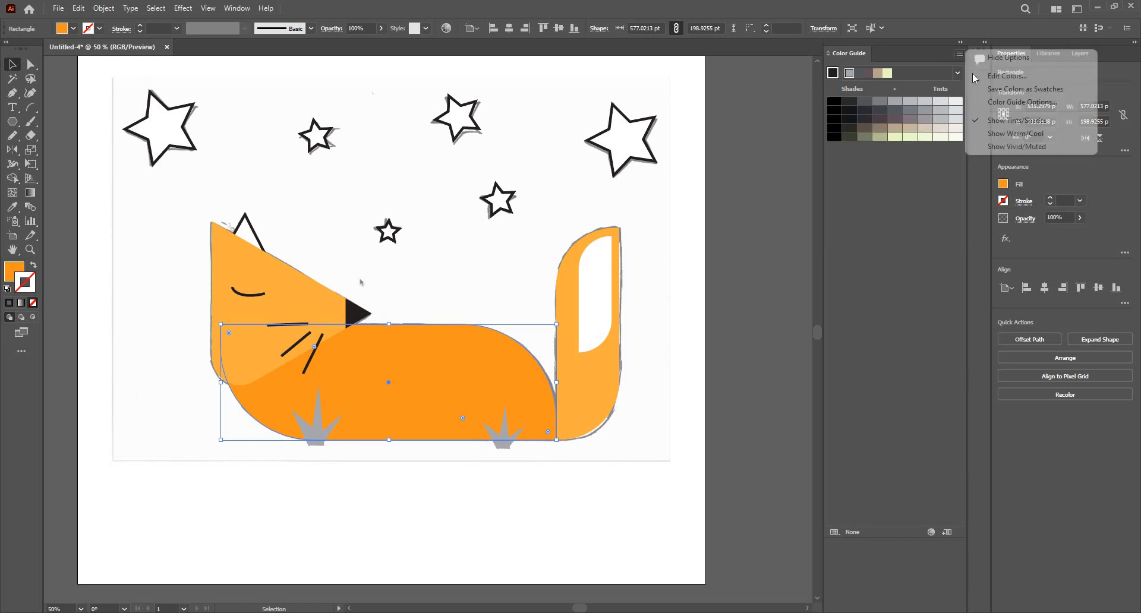
{"action": "right_click", "coordinate": [849, 54]}
{"action": "right_click", "coordinate": [848, 54]}
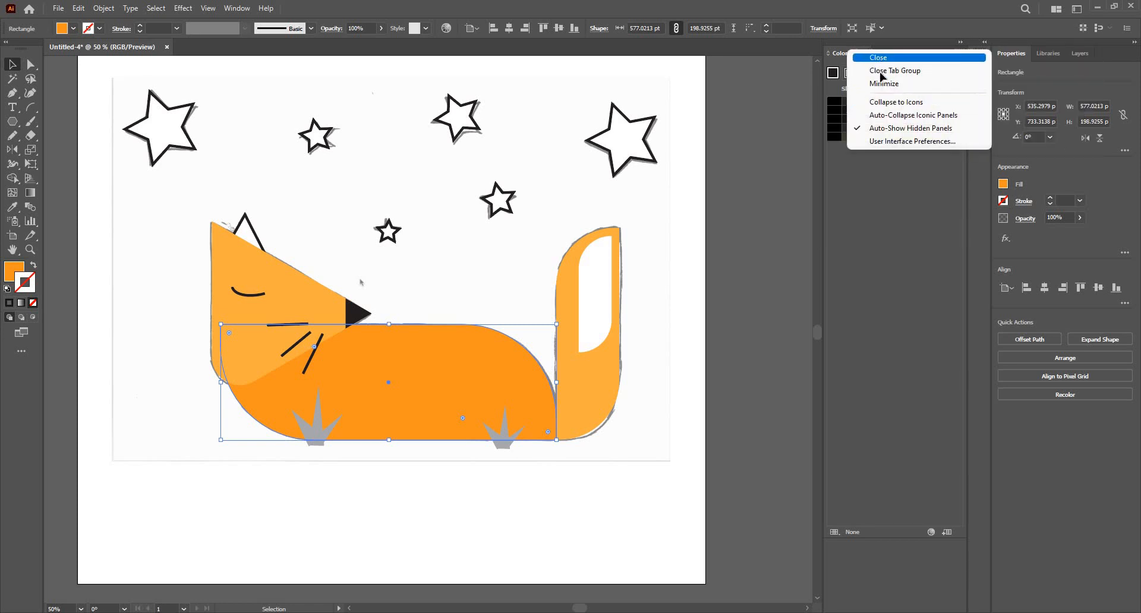
{"action": "left_click", "coordinate": [879, 70]}
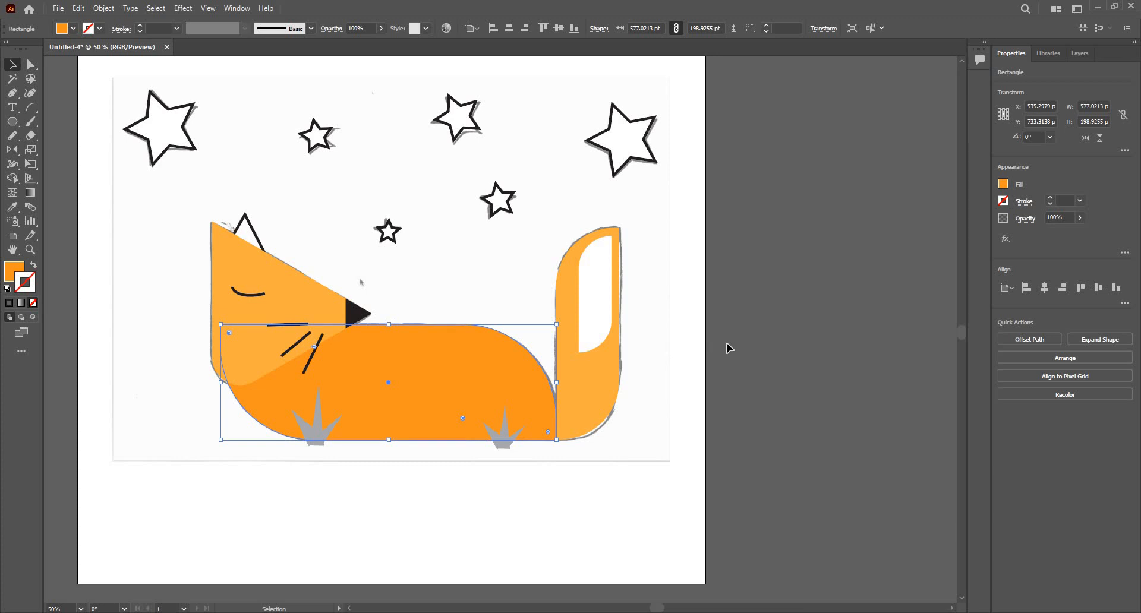
{"action": "left_click", "coordinate": [554, 447]}
Step: Draw a ground rectangle about 1087 × 247 pt from the fox's base down to the artboard's lower edge
{"action": "left_click_drag", "start_coordinate": [498, 354], "coordinate": [512, 303]}
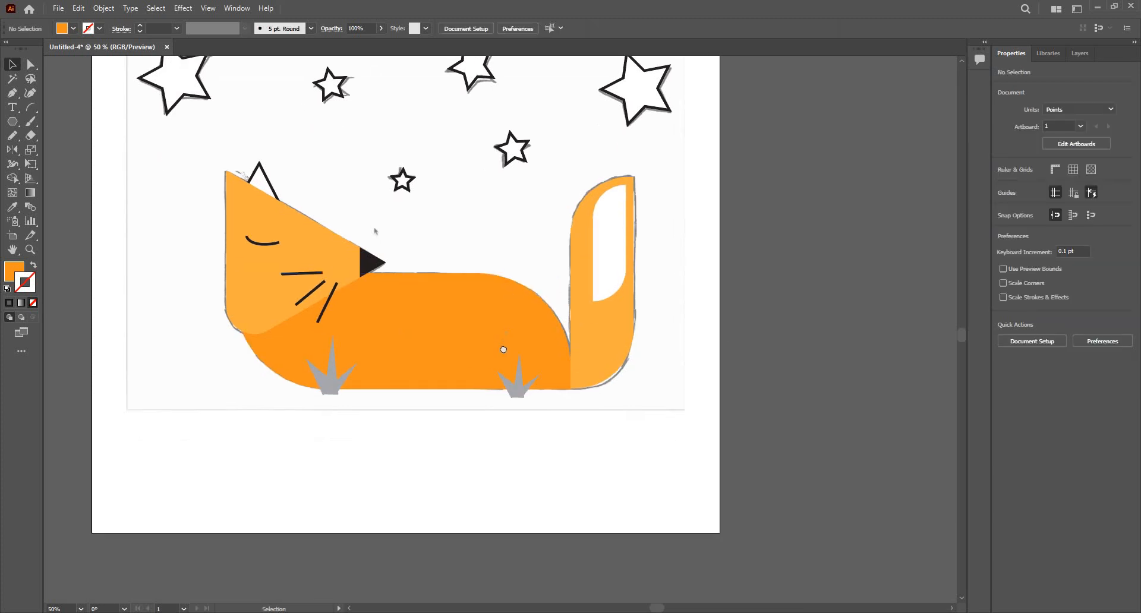
{"action": "left_click_drag", "start_coordinate": [430, 345], "coordinate": [418, 400]}
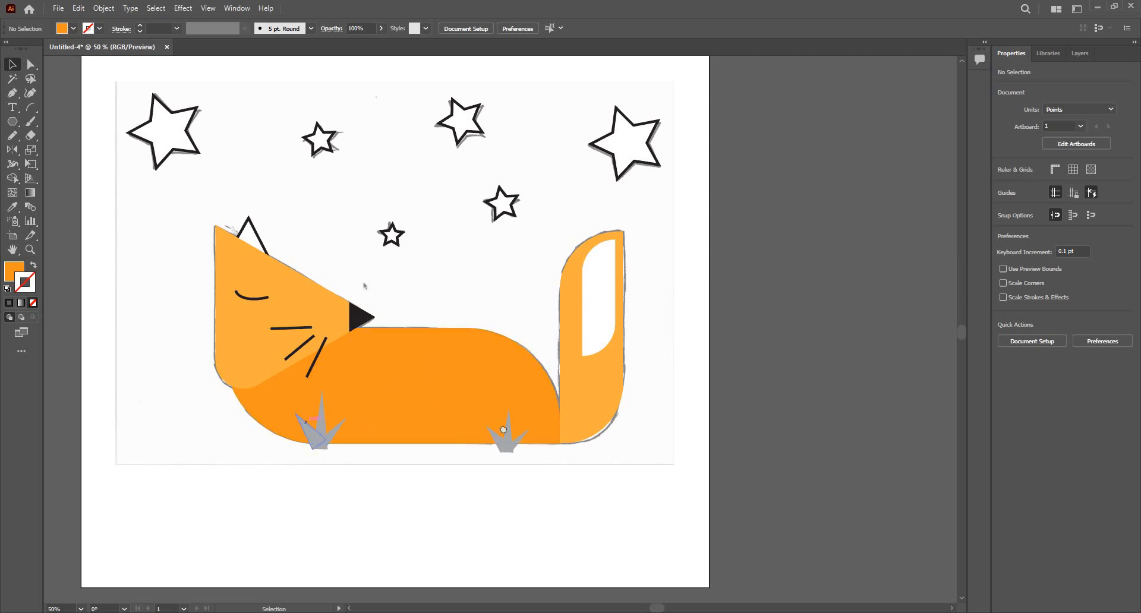
{"action": "left_click_drag", "start_coordinate": [354, 511], "coordinate": [368, 437]}
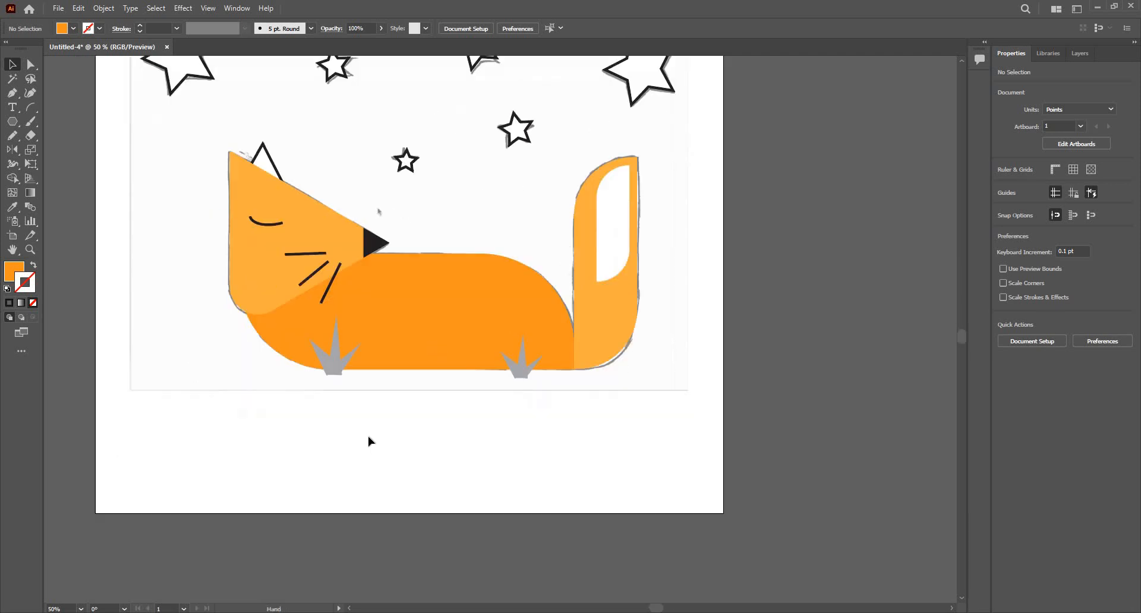
{"action": "left_click", "coordinate": [14, 120]}
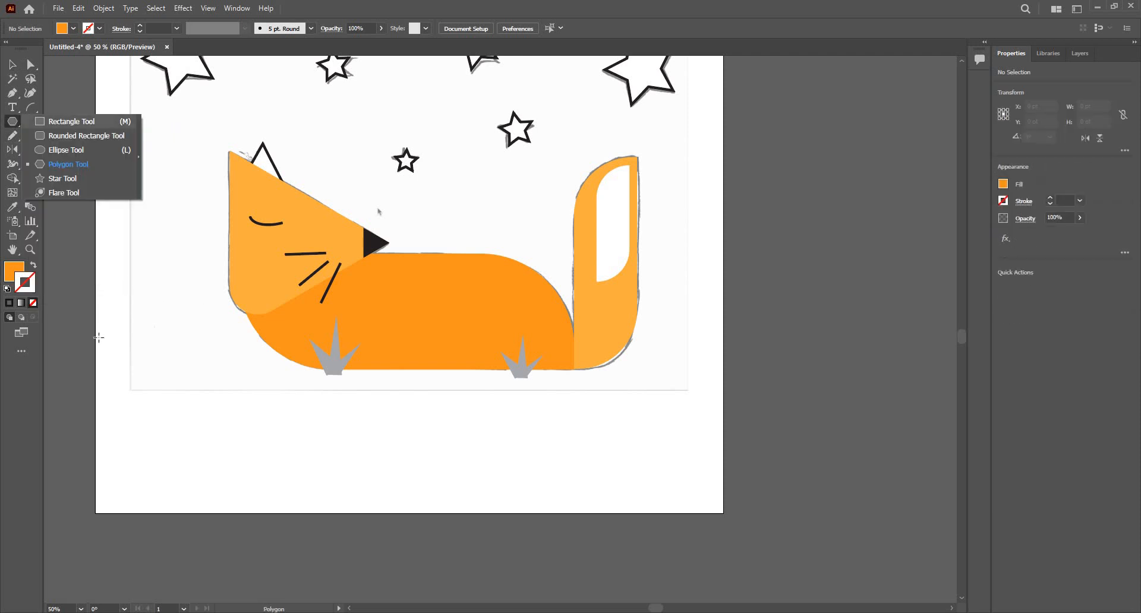
{"action": "left_click", "coordinate": [90, 119]}
{"action": "left_click_drag", "start_coordinate": [90, 370], "coordinate": [726, 512]}
{"action": "left_click_drag", "start_coordinate": [722, 511], "coordinate": [723, 512]}
Step: Fill the ground rectangle with the grey of the grass tuft using the Eyedropper
{"action": "key", "text": "i"}
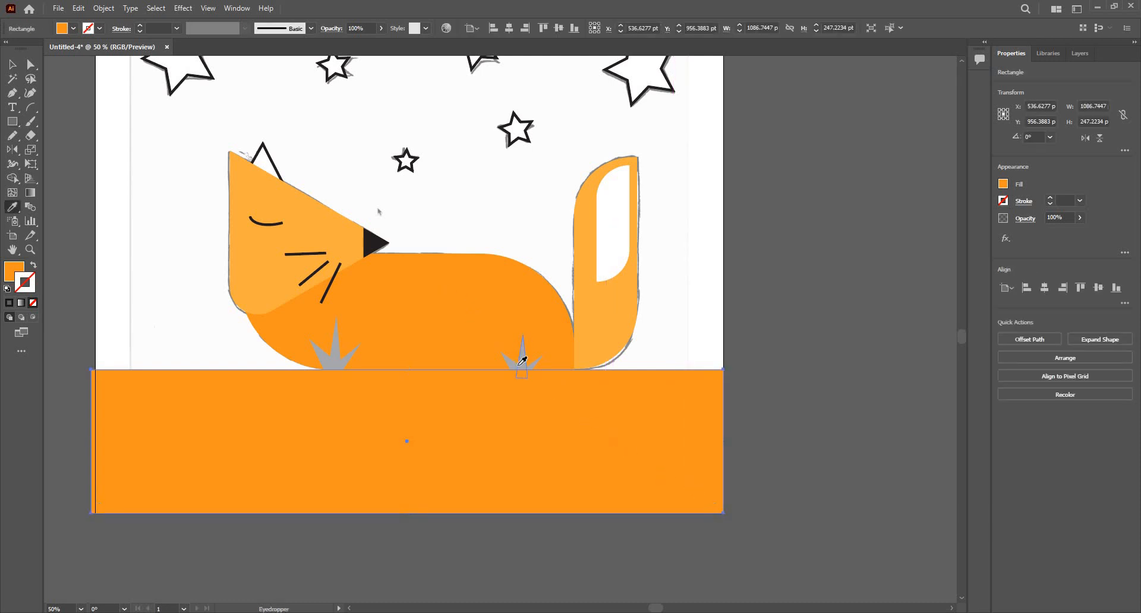
{"action": "left_click", "coordinate": [522, 362]}
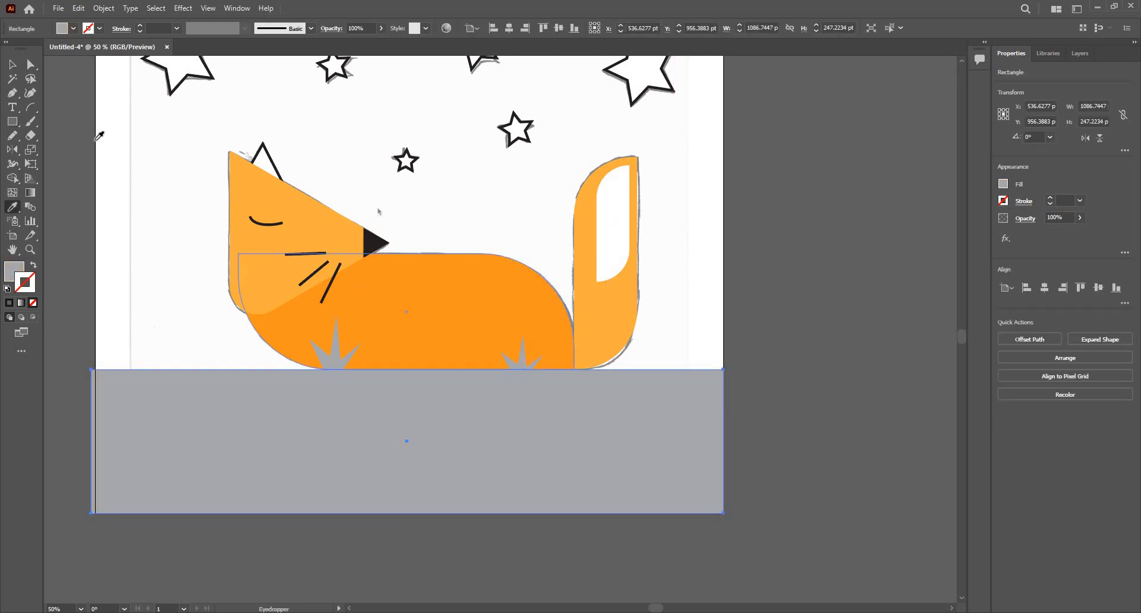
{"action": "key", "text": "v"}
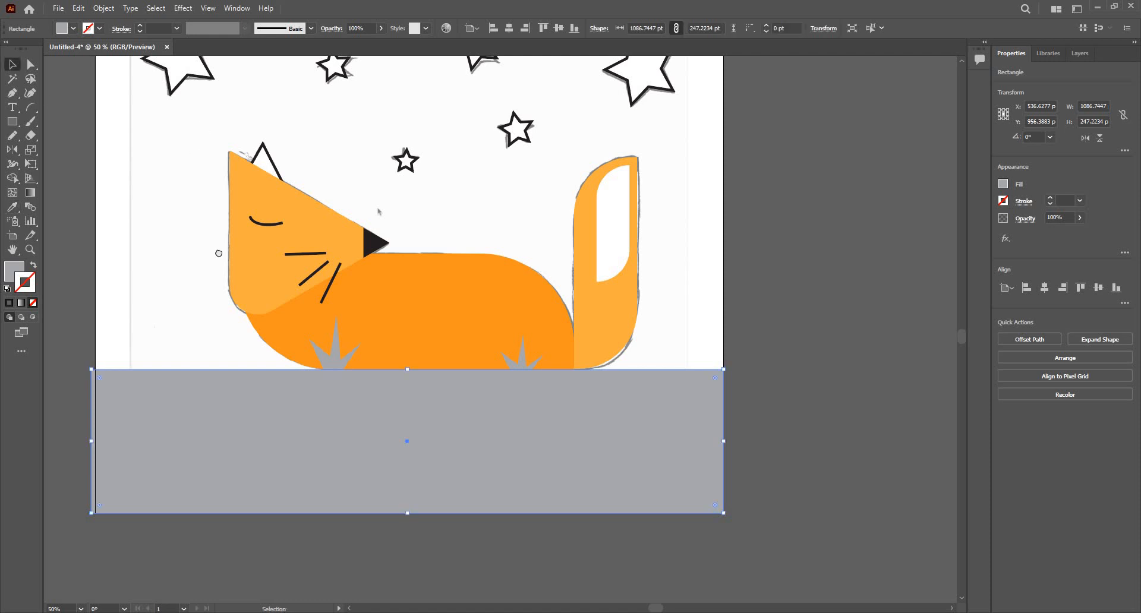
{"action": "left_click_drag", "start_coordinate": [251, 170], "coordinate": [261, 181]}
{"action": "scroll", "coordinate": [270, 204], "scroll_direction": "down", "scroll_amount": 1}
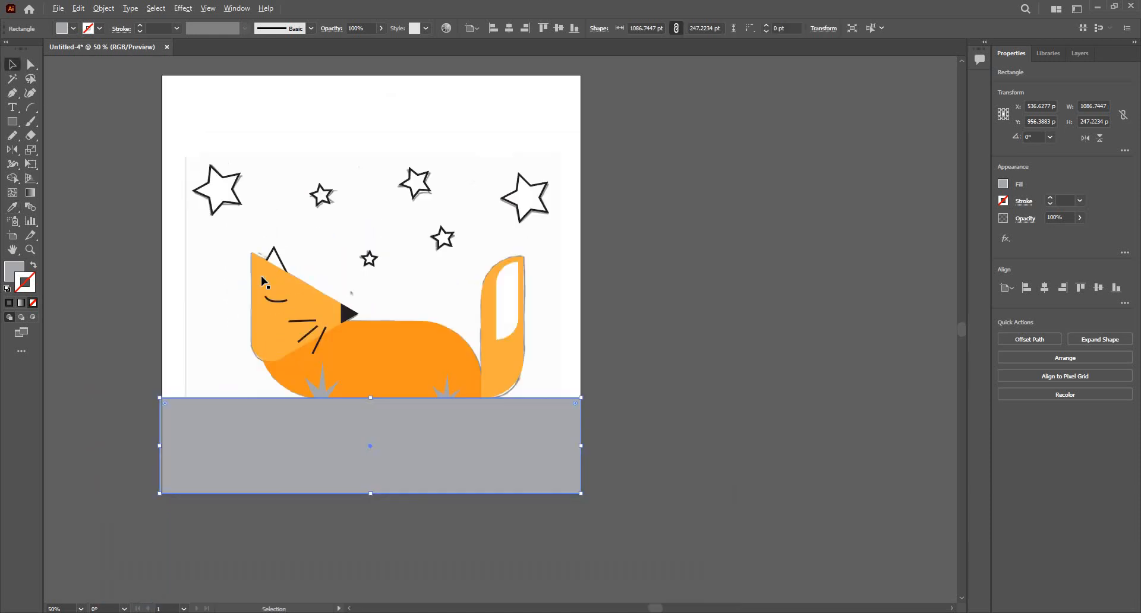
{"action": "left_click", "coordinate": [348, 463], "text": "shift"}
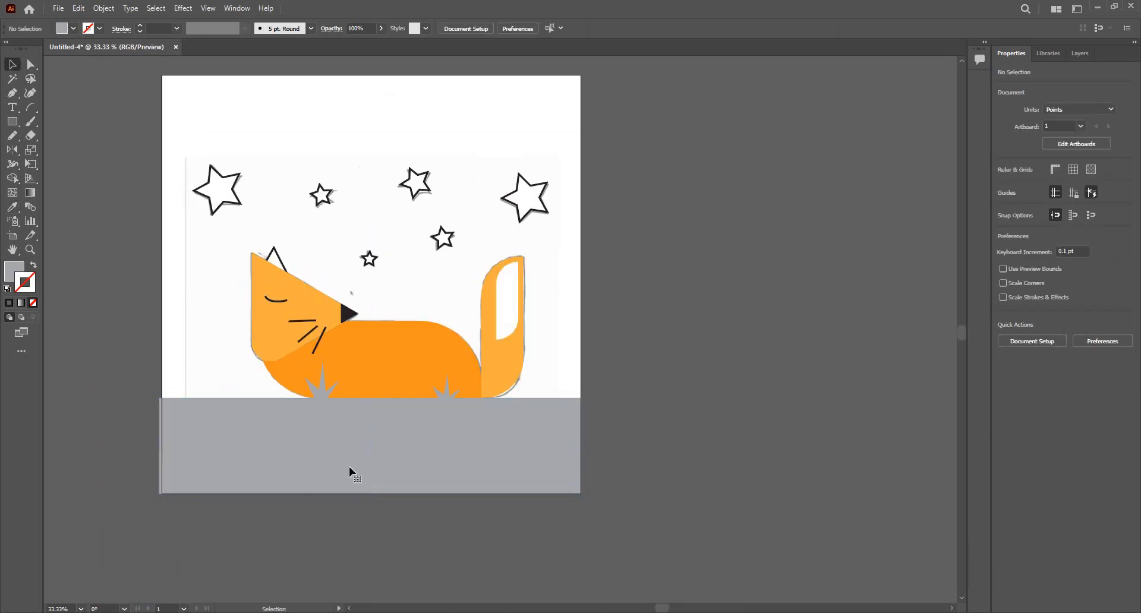
{"action": "left_click", "coordinate": [340, 440], "text": "shift"}
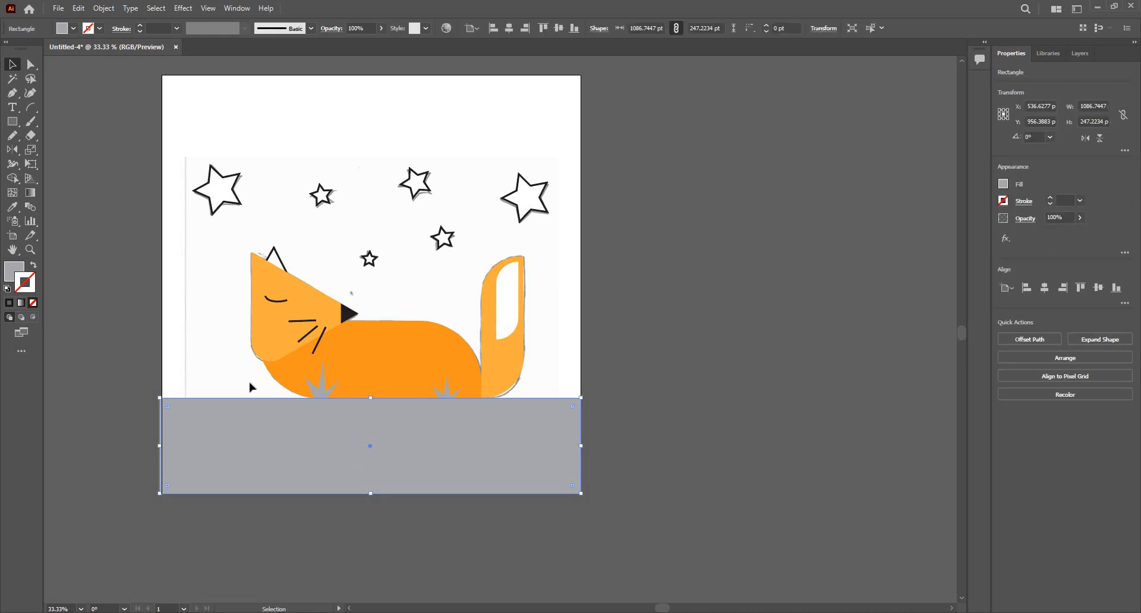
Step: Draw a sky rectangle about 1080 × 833 pt from the artboard's upper edge to the ground and fill it with a darker grey swatch
{"action": "left_click", "coordinate": [13, 123]}
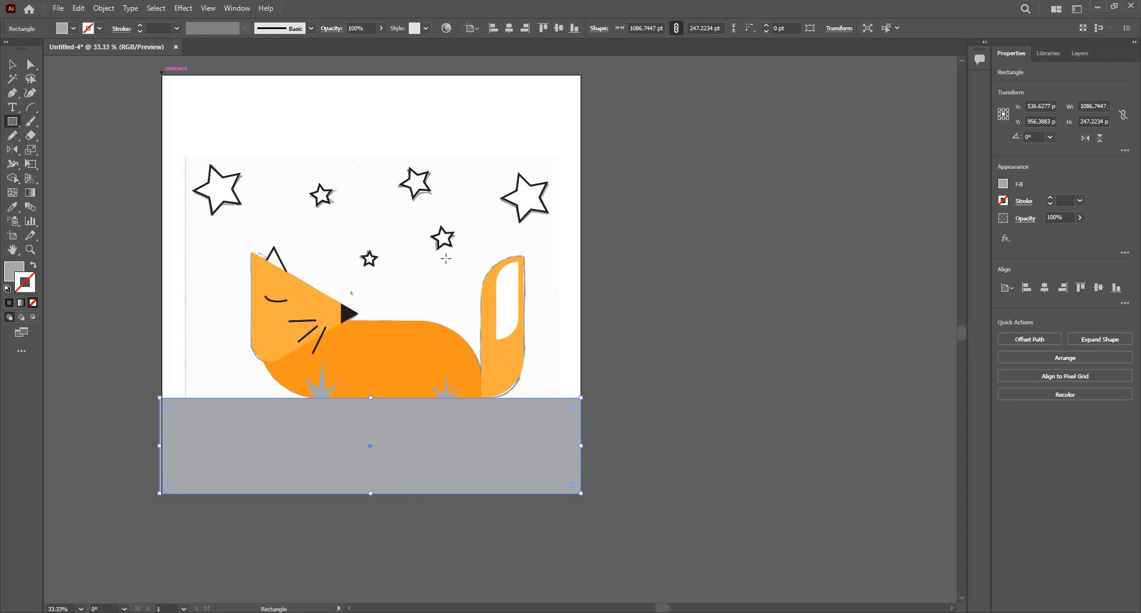
{"action": "left_click_drag", "start_coordinate": [162, 74], "coordinate": [581, 398]}
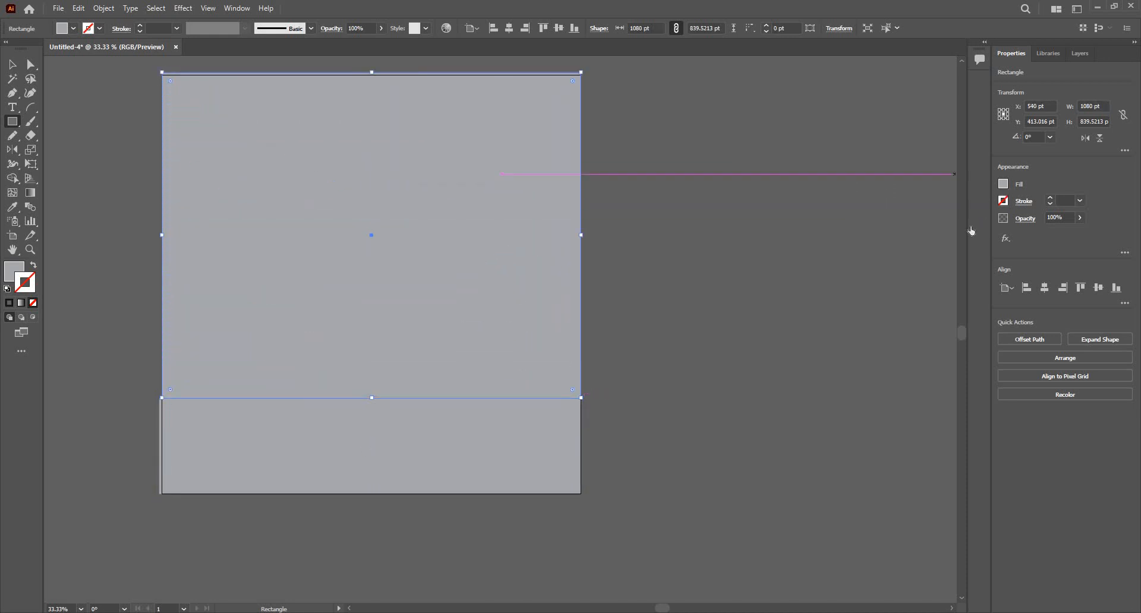
{"action": "left_click", "coordinate": [1003, 184]}
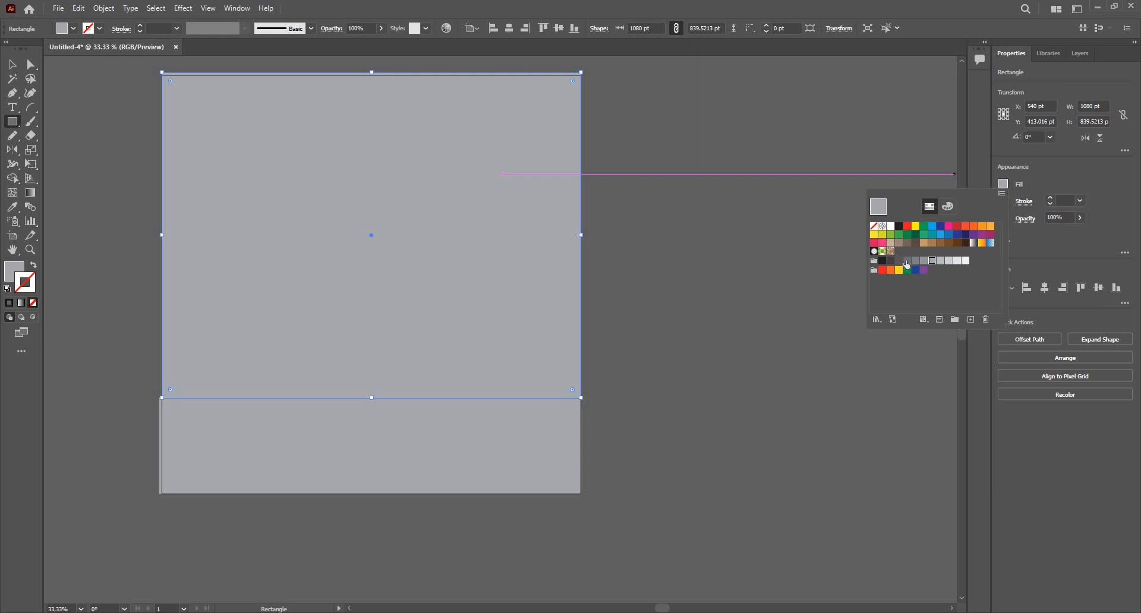
{"action": "left_click", "coordinate": [907, 261]}
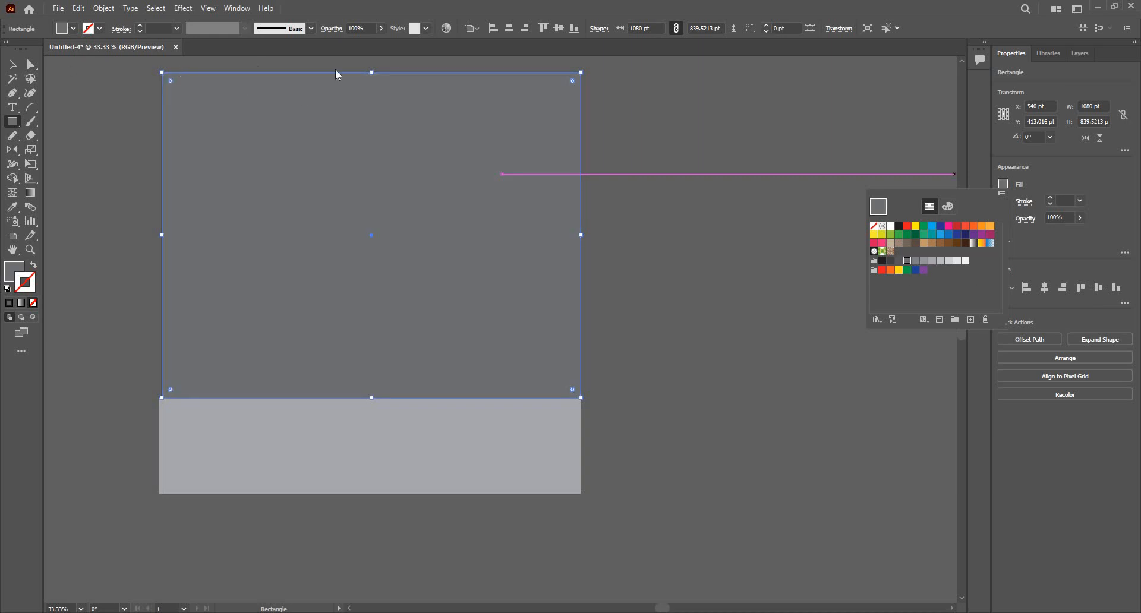
{"action": "left_click", "coordinate": [373, 73]}
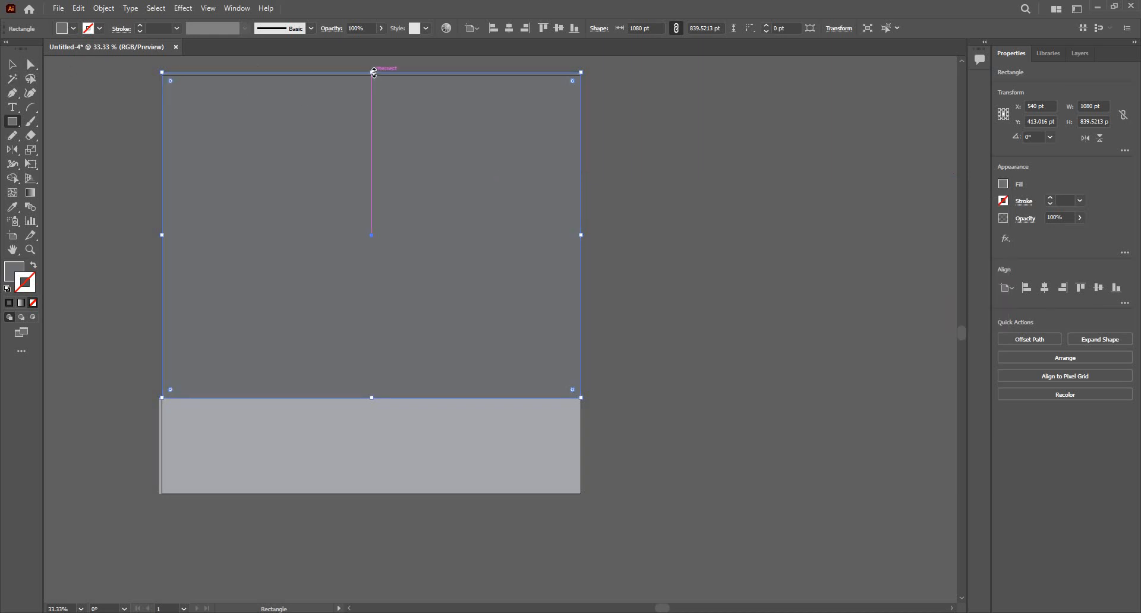
{"action": "left_click_drag", "start_coordinate": [374, 73], "coordinate": [372, 75]}
Step: Send the sky rectangle to the back and widen it to about 1083 pt, past the artboard's right edge
{"action": "left_click", "coordinate": [1019, 356]}
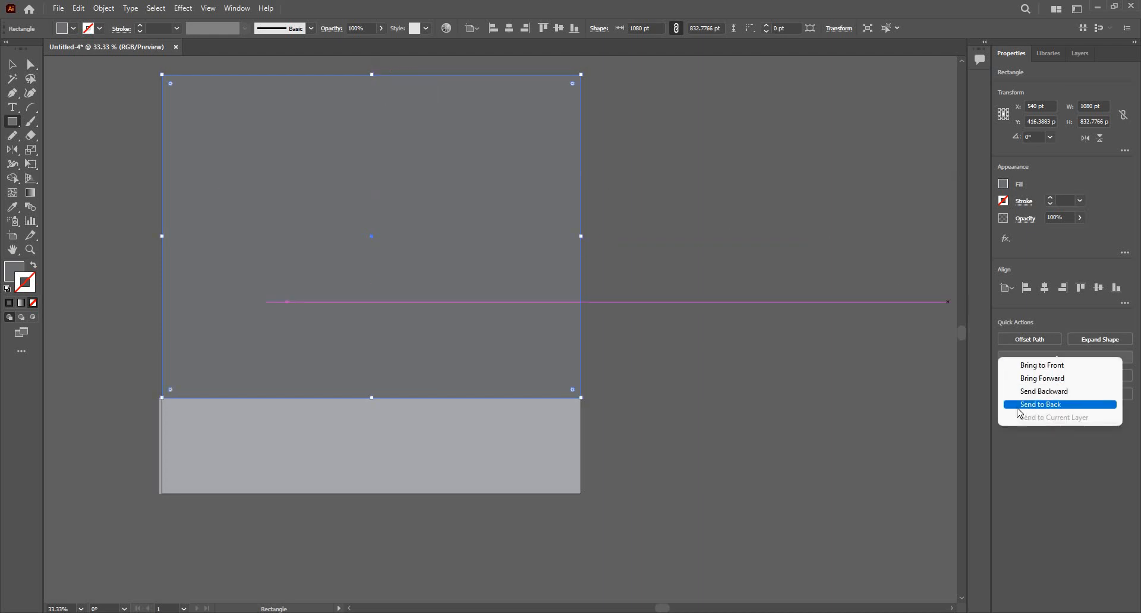
{"action": "left_click", "coordinate": [1029, 406]}
{"action": "left_click", "coordinate": [10, 70]}
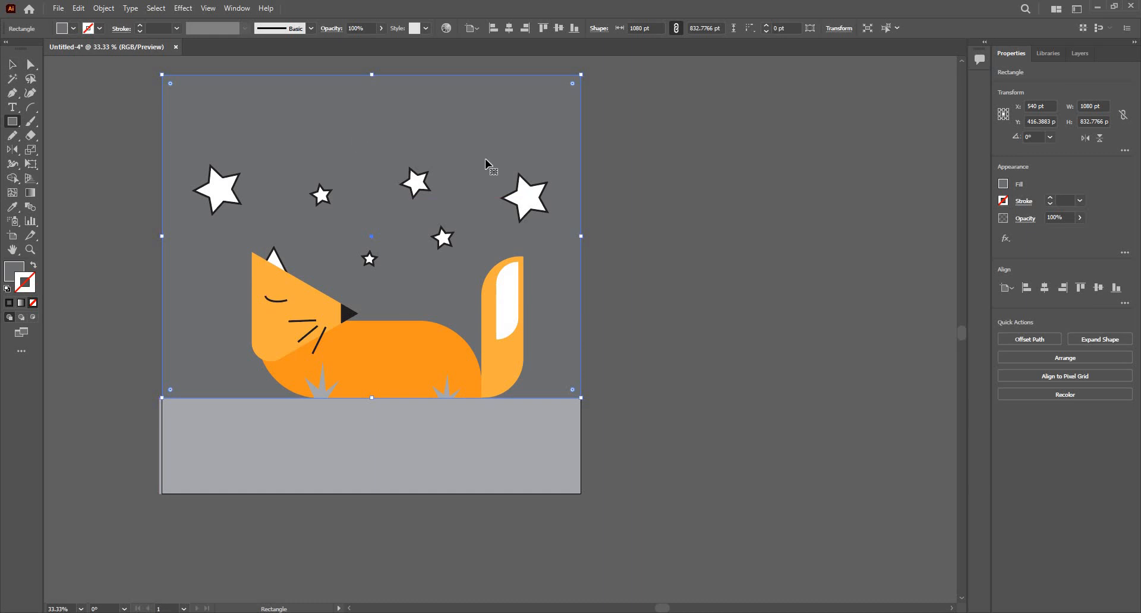
{"action": "scroll", "coordinate": [622, 225], "scroll_direction": "up", "scroll_amount": 2}
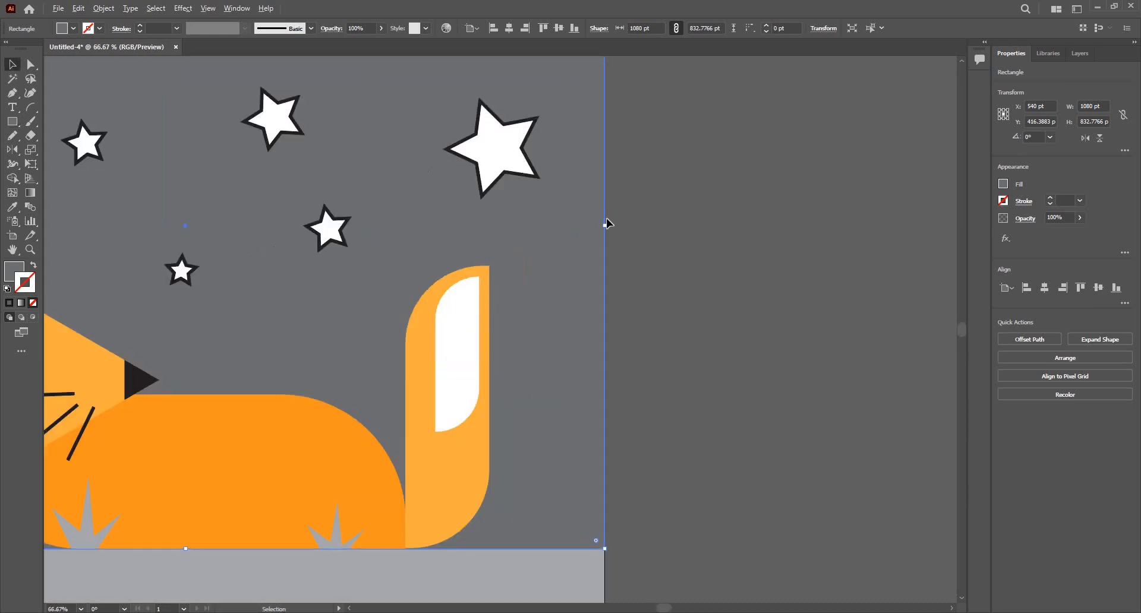
{"action": "left_click_drag", "start_coordinate": [605, 227], "coordinate": [604, 228]}
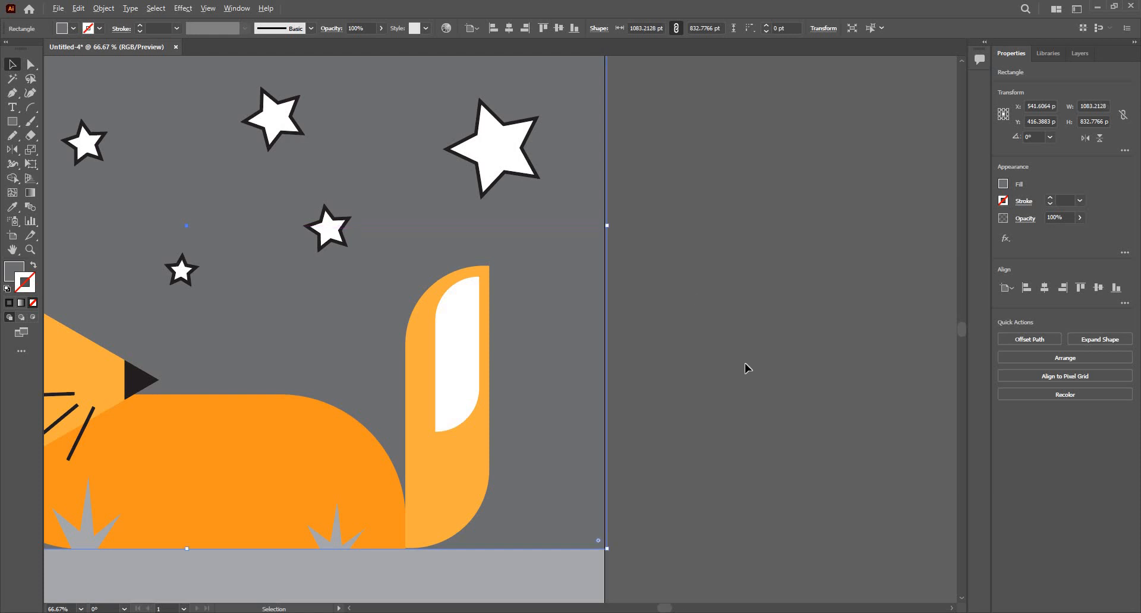
{"action": "scroll", "coordinate": [747, 361], "scroll_direction": "down", "scroll_amount": 2}
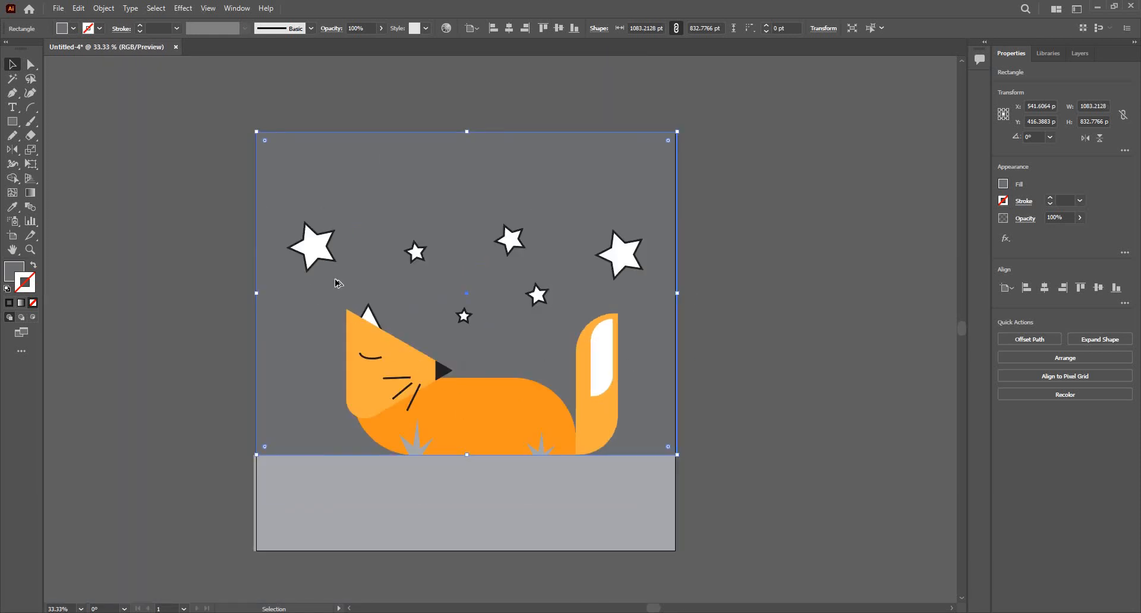
Step: Remove the black stroke from all six stars together and deselect them
{"action": "scroll", "coordinate": [268, 247], "scroll_direction": "up", "scroll_amount": 2}
{"action": "scroll", "coordinate": [293, 237], "scroll_direction": "down", "scroll_amount": 1}
{"action": "left_click", "coordinate": [324, 244]}
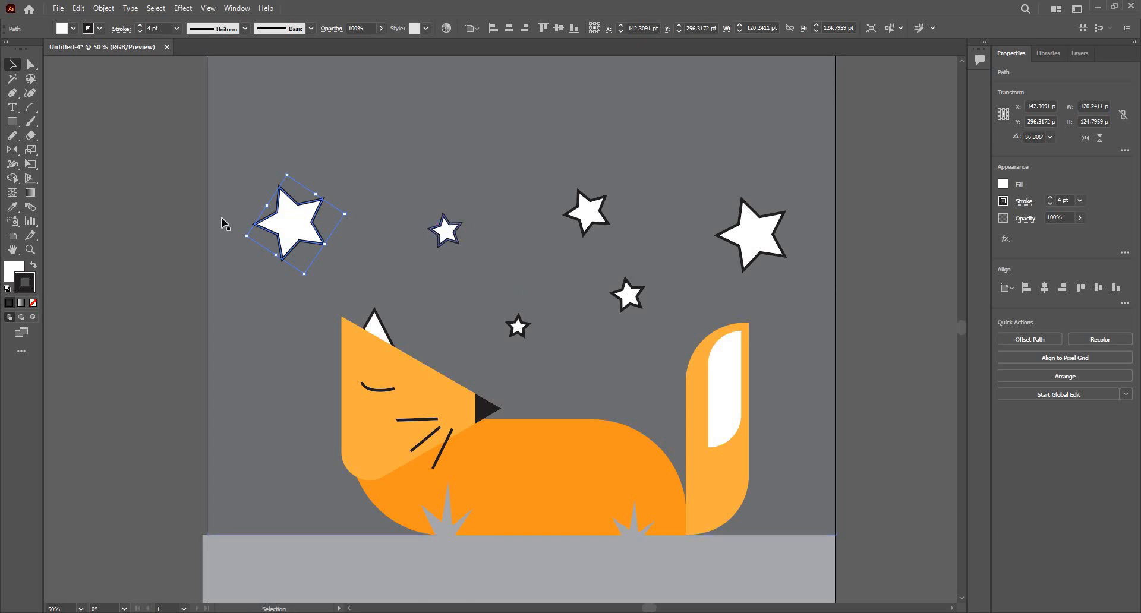
{"action": "left_click", "coordinate": [450, 231], "text": "shift"}
{"action": "left_click", "coordinate": [752, 239], "text": "shift"}
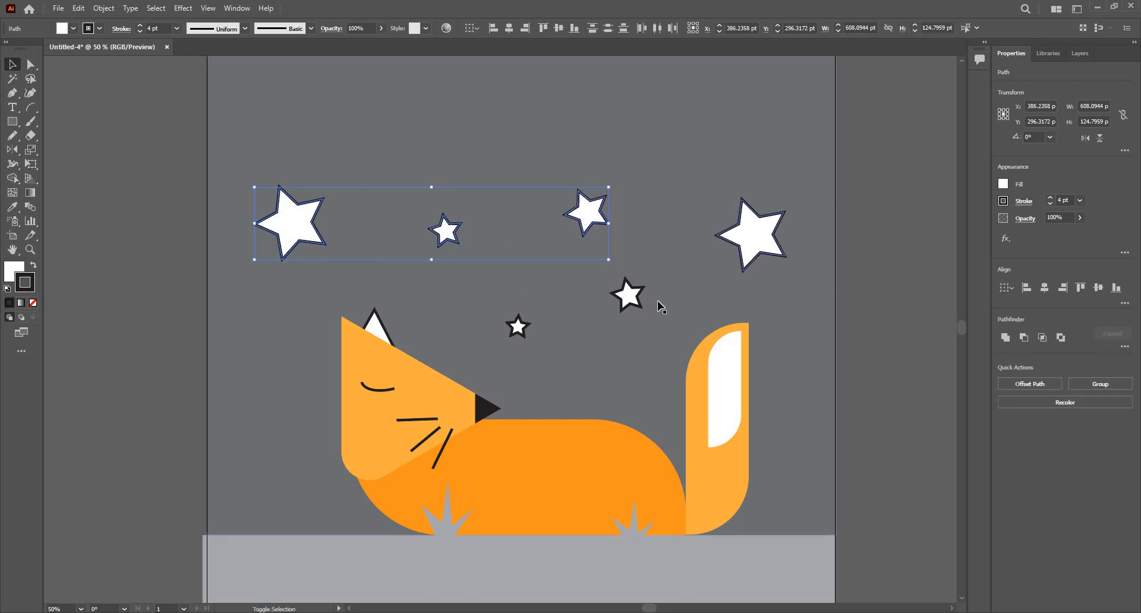
{"action": "left_click", "coordinate": [626, 296], "text": "shift"}
{"action": "left_click", "coordinate": [517, 326], "text": "shift"}
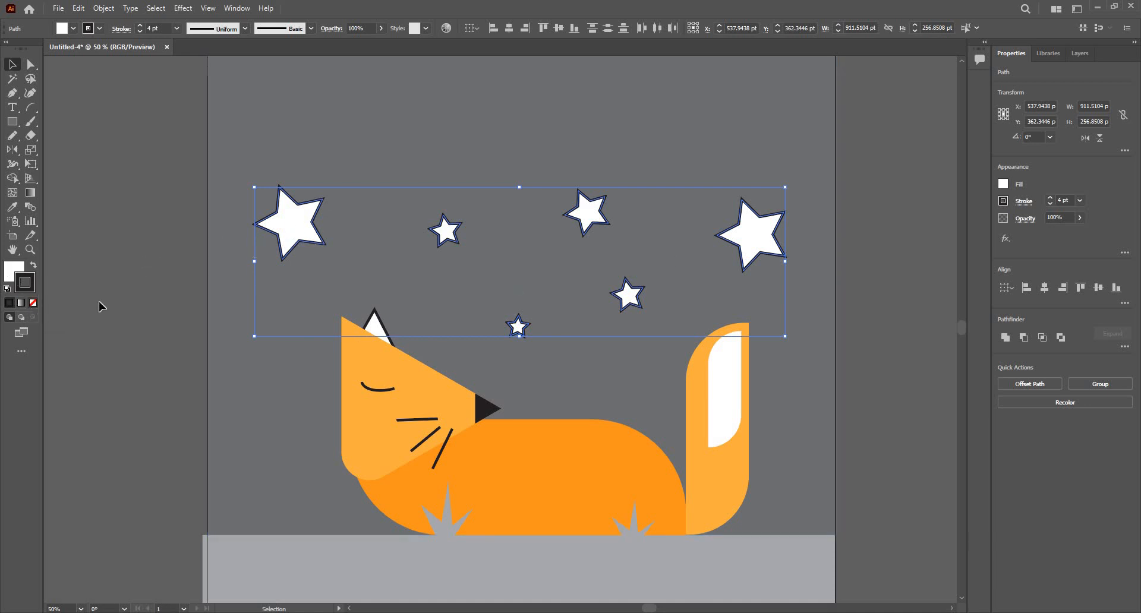
{"action": "left_click", "coordinate": [33, 303]}
{"action": "key", "text": "ctrl+shift+a"}
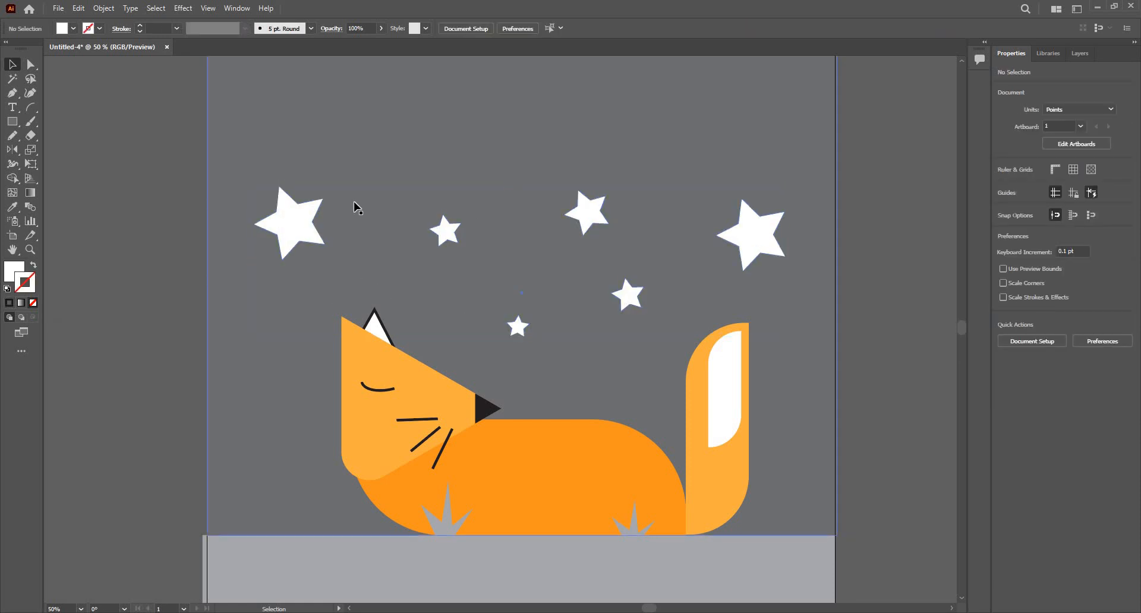
Step: Move the large left star, the small star beside it and the medium star to looser positions in the sky
{"action": "scroll", "coordinate": [392, 191], "scroll_direction": "down", "scroll_amount": 1}
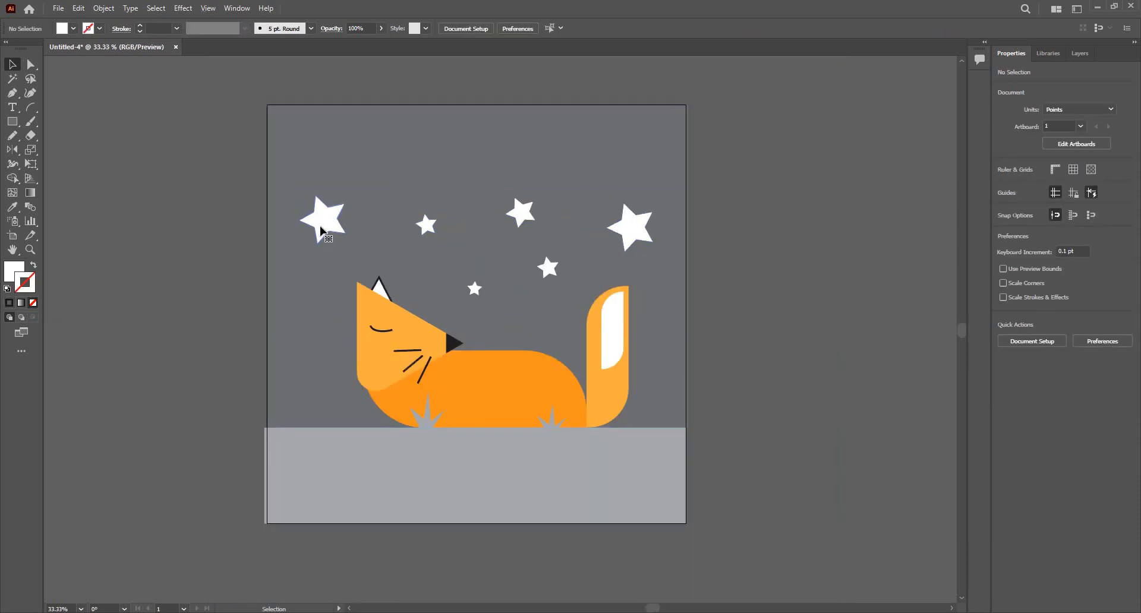
{"action": "left_click_drag", "start_coordinate": [324, 218], "coordinate": [442, 216]}
{"action": "left_click", "coordinate": [428, 225]}
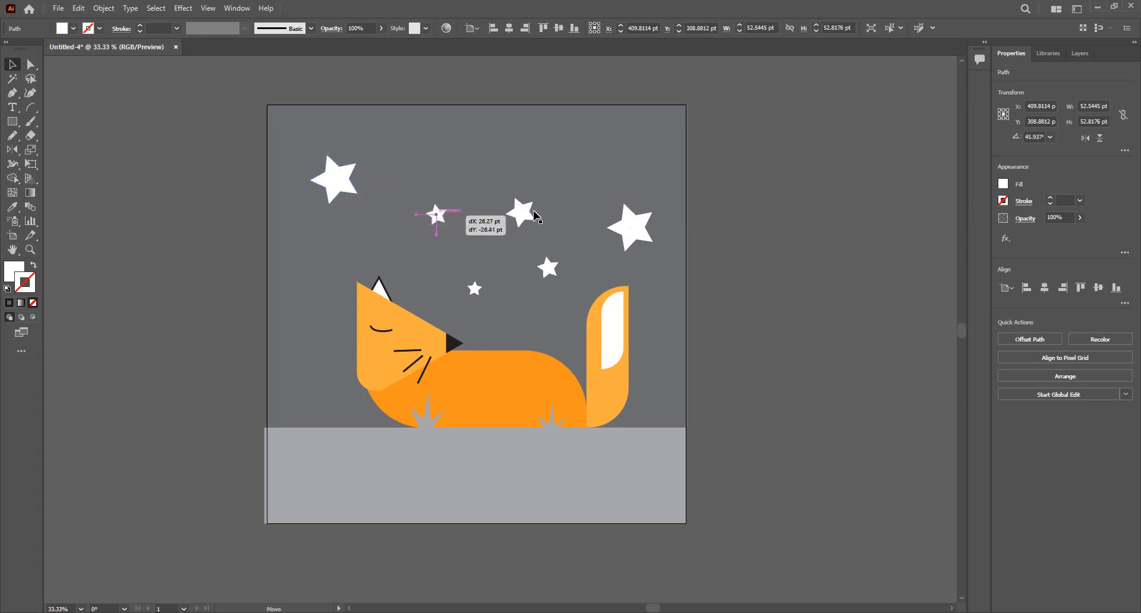
{"action": "mouse_move", "coordinate": [531, 214]}
{"action": "left_mouse_down"}
{"action": "mouse_move", "coordinate": [553, 199]}
{"action": "mouse_move", "coordinate": [549, 224]}
{"action": "left_mouse_up"}
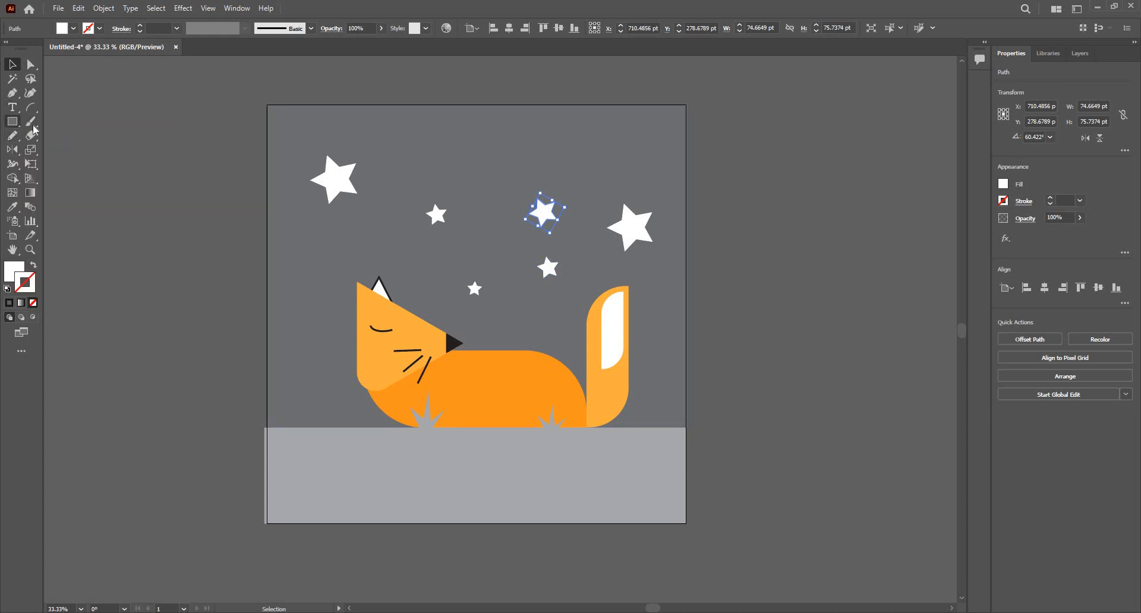
Step: Draw a white moon circle about 179 pt in diameter in the sky's upper right corner
{"action": "left_click", "coordinate": [12, 121]}
{"action": "left_click", "coordinate": [80, 150]}
{"action": "left_click_drag", "start_coordinate": [478, 121], "coordinate": [624, 159]}
{"action": "key", "text": "v"}
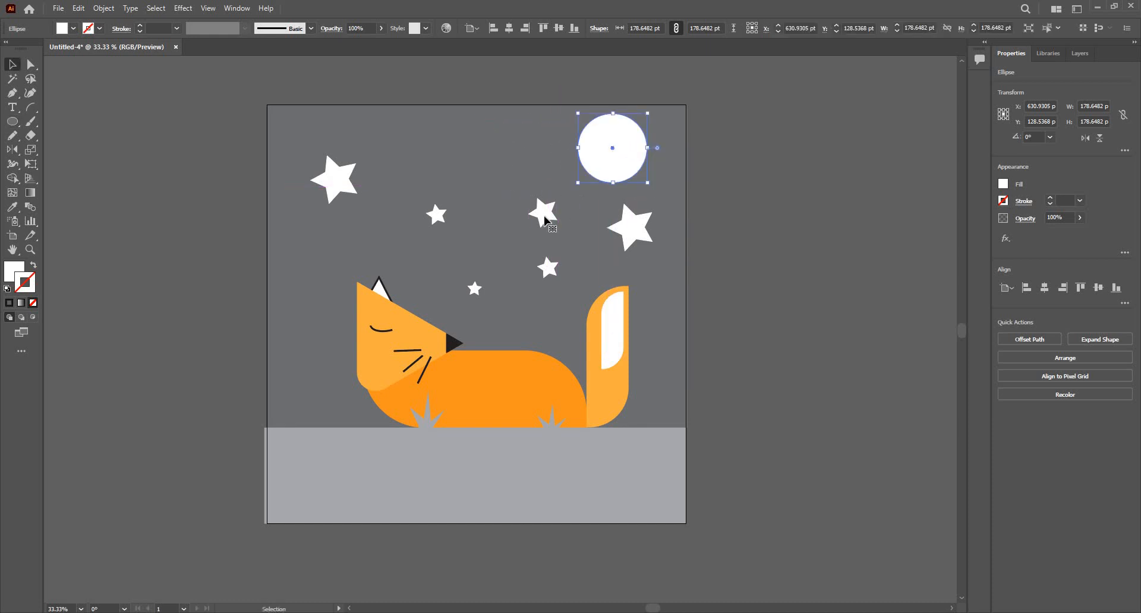
Step: Rearrange the stars around the moon, shrinking the large right one near the sky's top centre and placing a small one above the tail
{"action": "left_click_drag", "start_coordinate": [544, 220], "coordinate": [393, 148]}
{"action": "left_click_drag", "start_coordinate": [339, 184], "coordinate": [316, 215]}
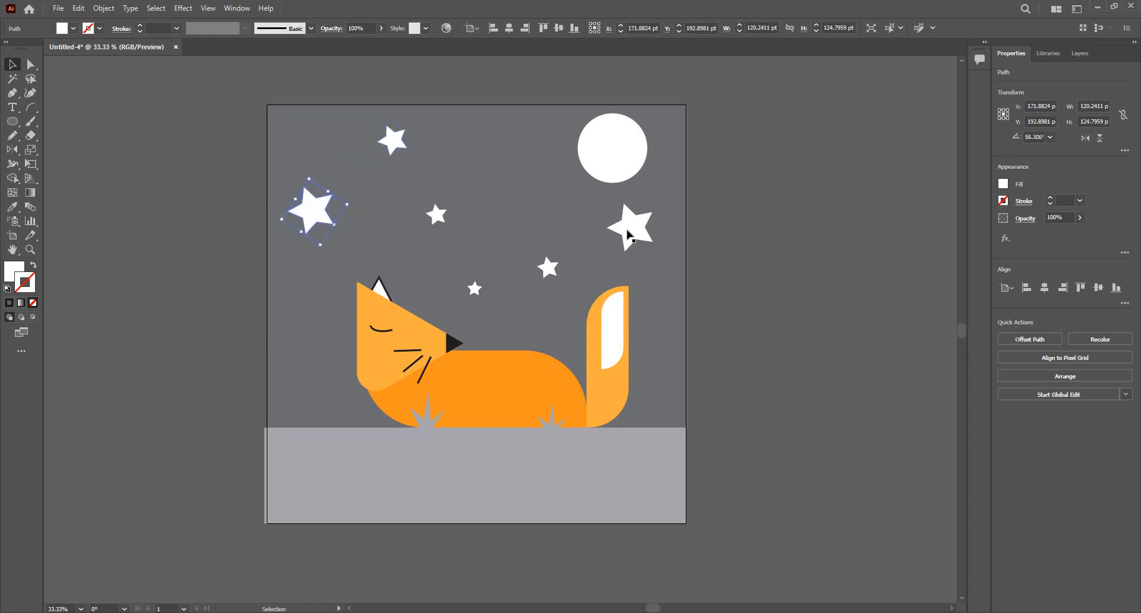
{"action": "left_click_drag", "start_coordinate": [628, 236], "coordinate": [493, 138]}
{"action": "left_click", "coordinate": [547, 267]}
{"action": "left_click_drag", "start_coordinate": [547, 268], "coordinate": [612, 241]}
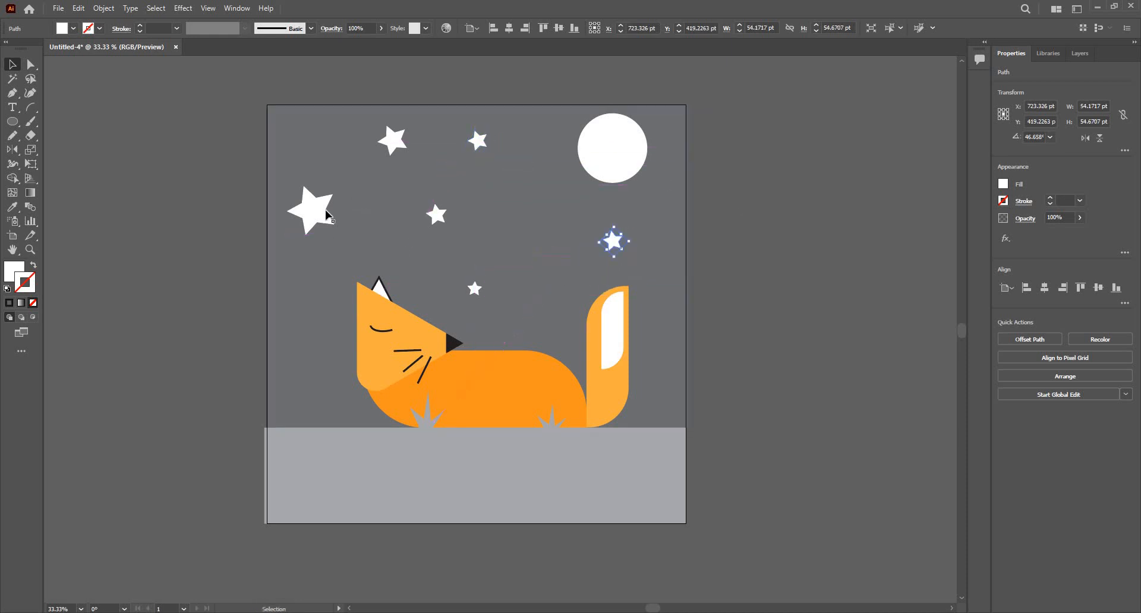
Step: Shrink the large left star to about 72 × 75 pt and move it slightly up
{"action": "left_click", "coordinate": [316, 209]}
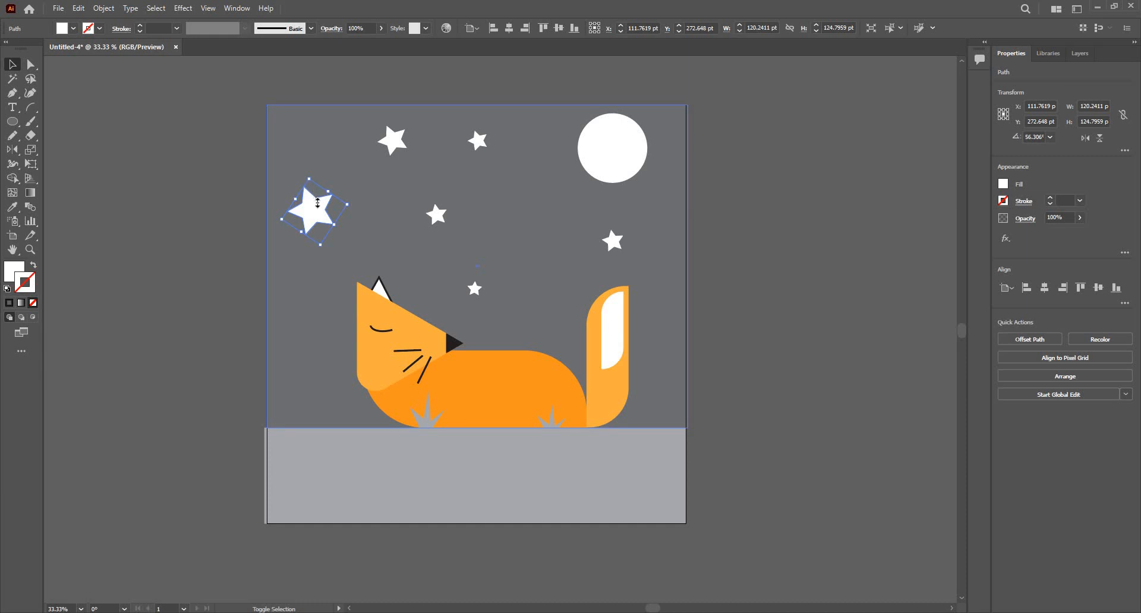
{"action": "left_click_drag", "start_coordinate": [318, 203], "coordinate": [321, 207]}
{"action": "left_click_drag", "start_coordinate": [321, 226], "coordinate": [322, 191]}
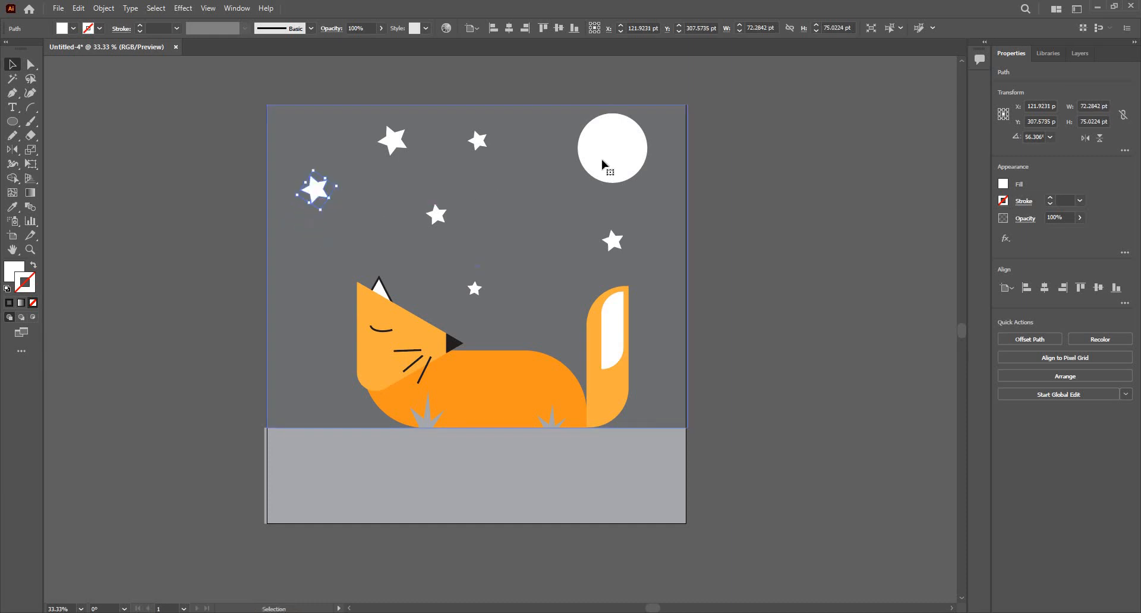
Step: Move the moon slightly down and left, and draw a circle about 205 pt in diameter beside it in the sky's grey
{"action": "left_click_drag", "start_coordinate": [602, 164], "coordinate": [588, 176]}
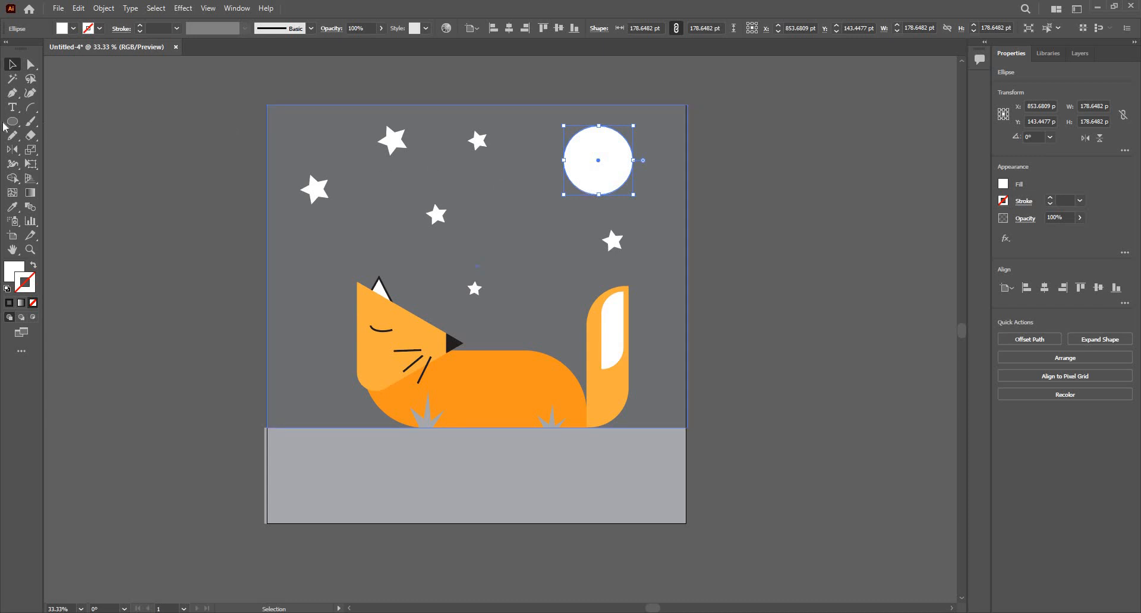
{"action": "key", "text": "l"}
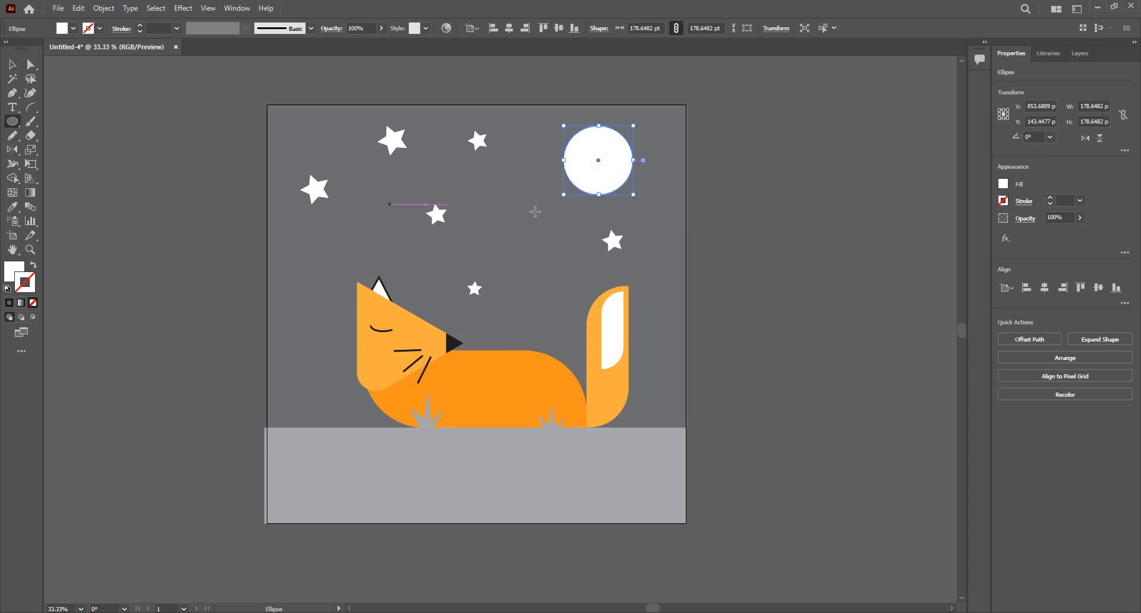
{"action": "left_click_drag", "start_coordinate": [498, 178], "coordinate": [577, 256]}
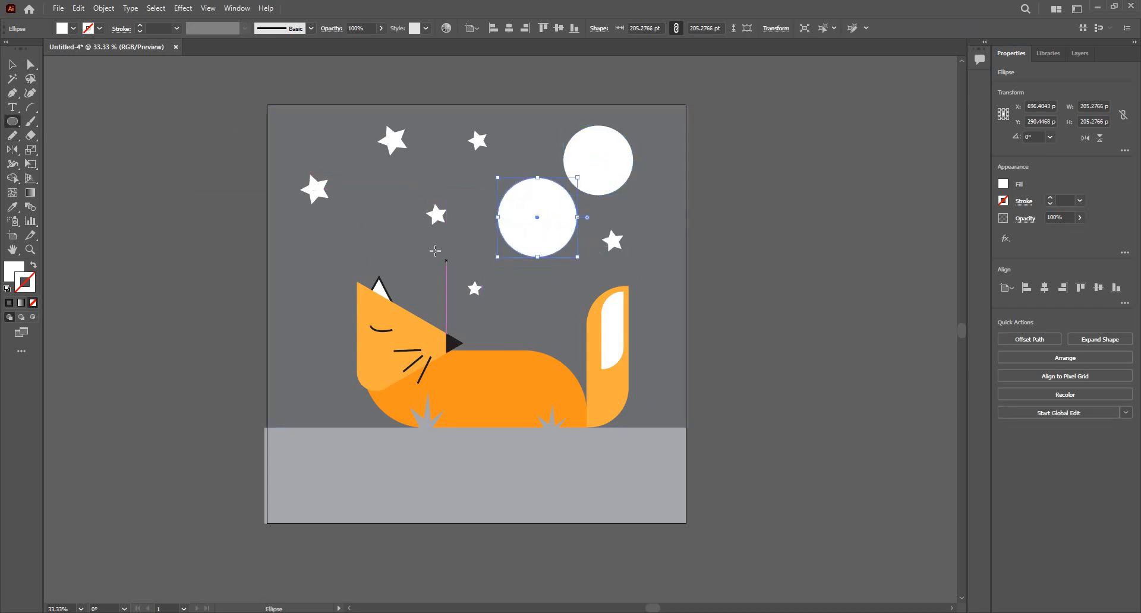
{"action": "key", "text": "i"}
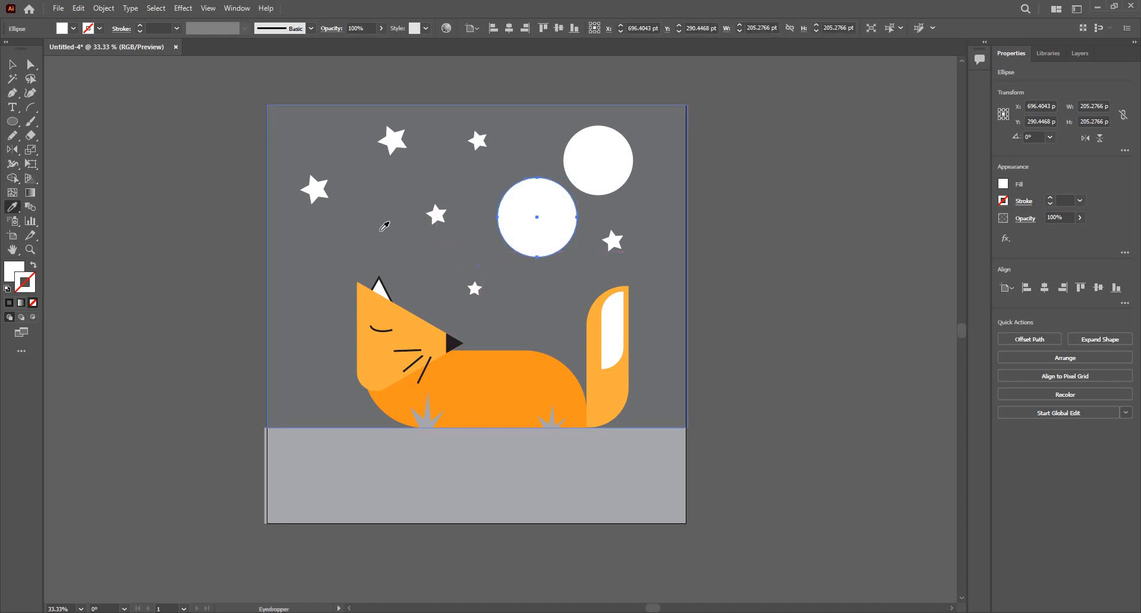
{"action": "left_click", "coordinate": [380, 231]}
{"action": "key", "text": "v"}
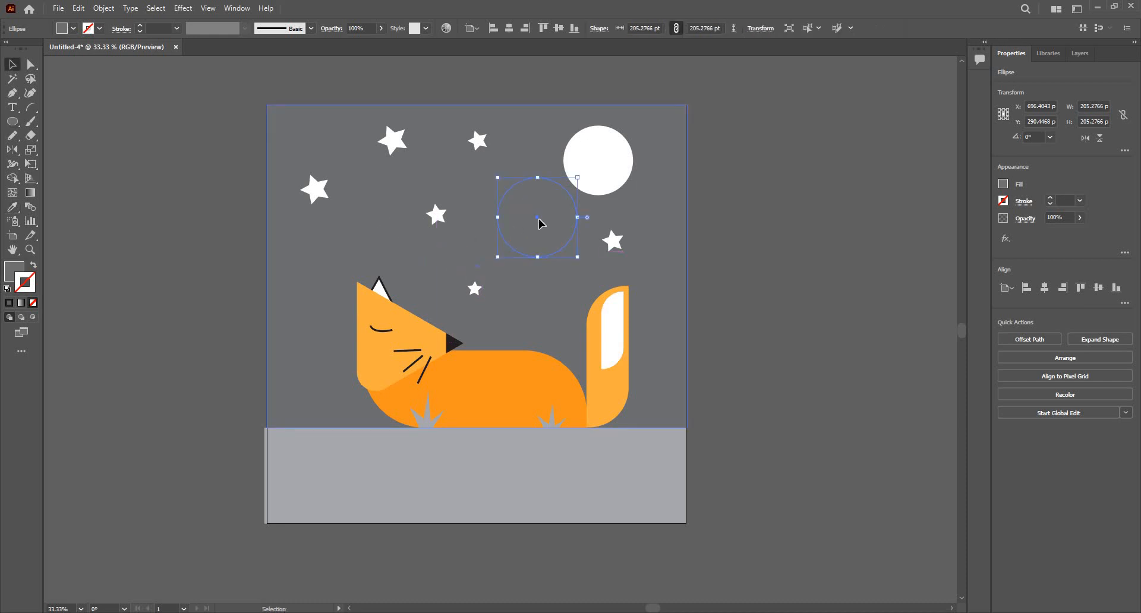
Step: Position the sky-coloured circle over the moon's left part to leave a white crescent facing left, and deselect it
{"action": "left_click_drag", "start_coordinate": [553, 218], "coordinate": [684, 195]}
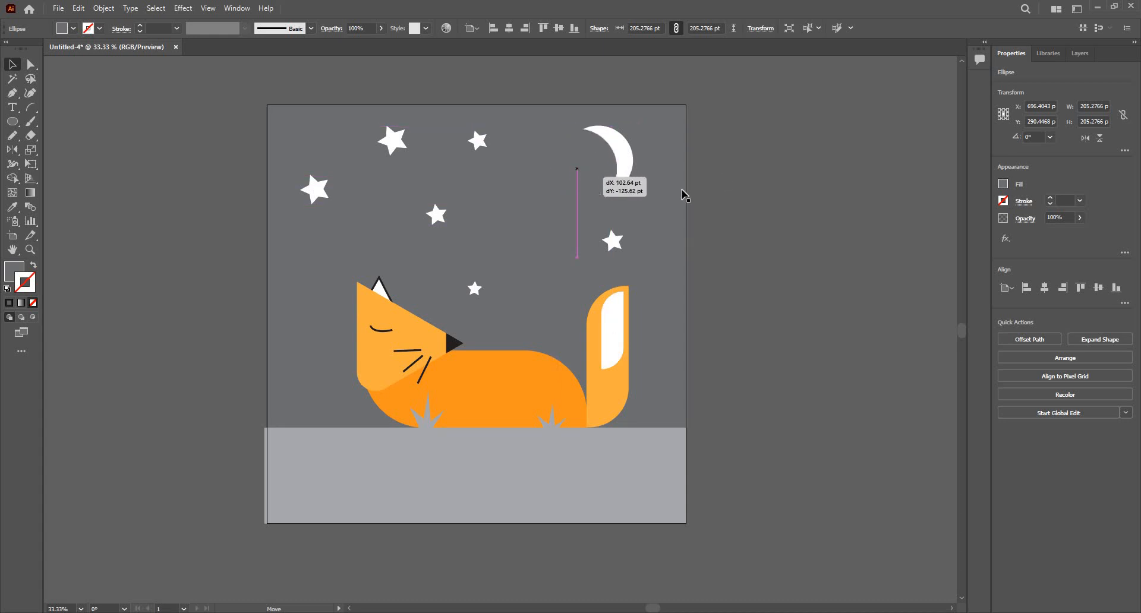
{"action": "left_click", "coordinate": [691, 178]}
{"action": "left_click_drag", "start_coordinate": [588, 171], "coordinate": [612, 179]}
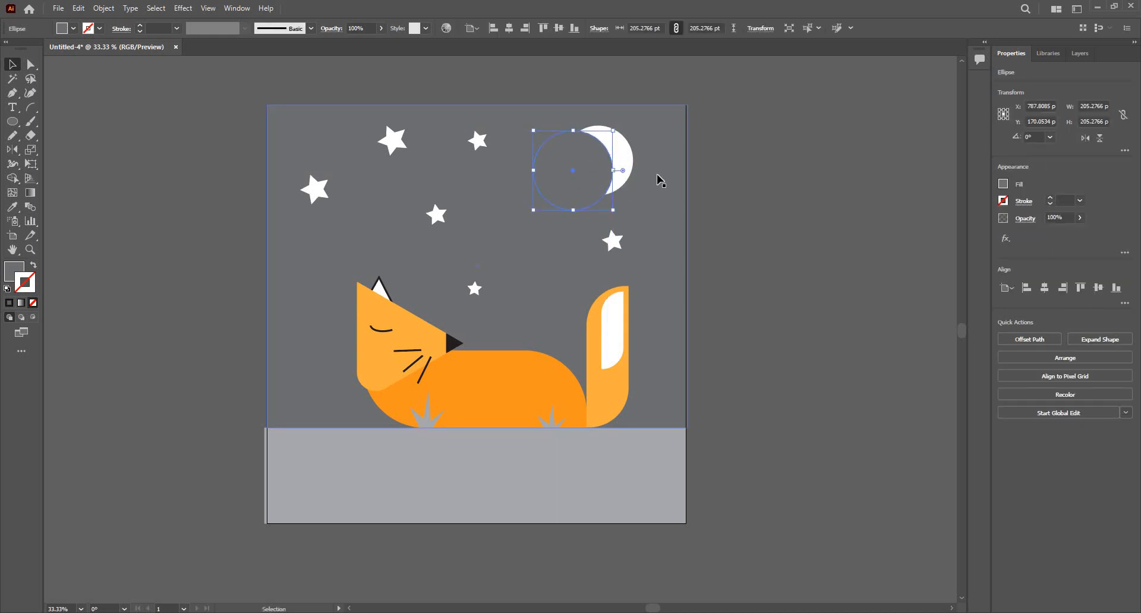
{"action": "left_click", "coordinate": [632, 218]}
{"action": "scroll", "coordinate": [510, 156], "scroll_direction": "down", "scroll_amount": 1}
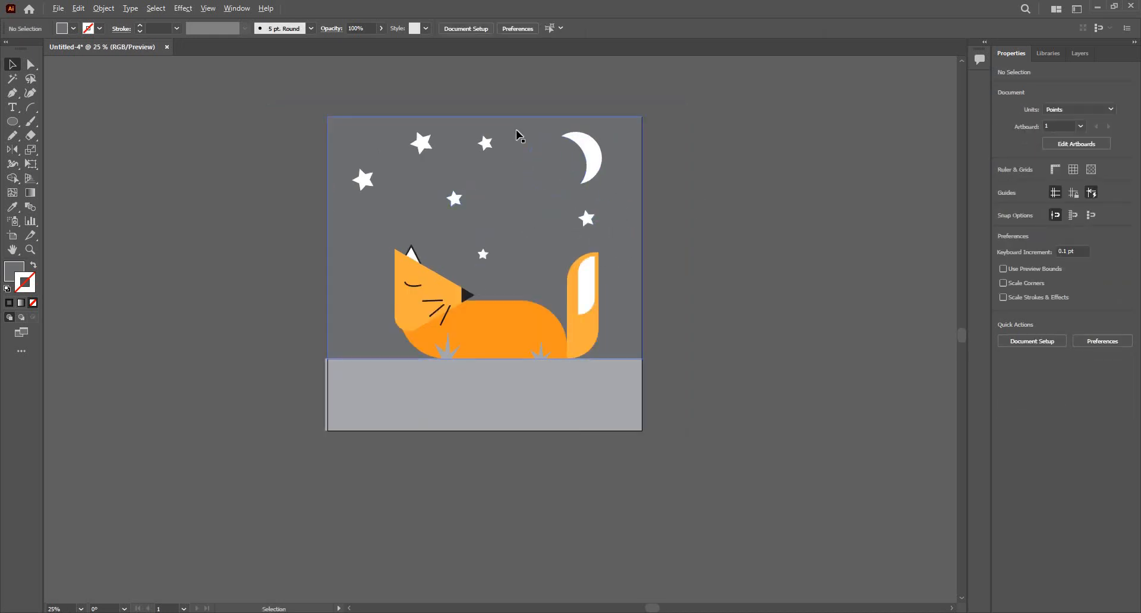
{"action": "scroll", "coordinate": [520, 135], "scroll_direction": "up", "scroll_amount": 1}
{"action": "scroll", "coordinate": [518, 194], "scroll_direction": "up", "scroll_amount": 1}
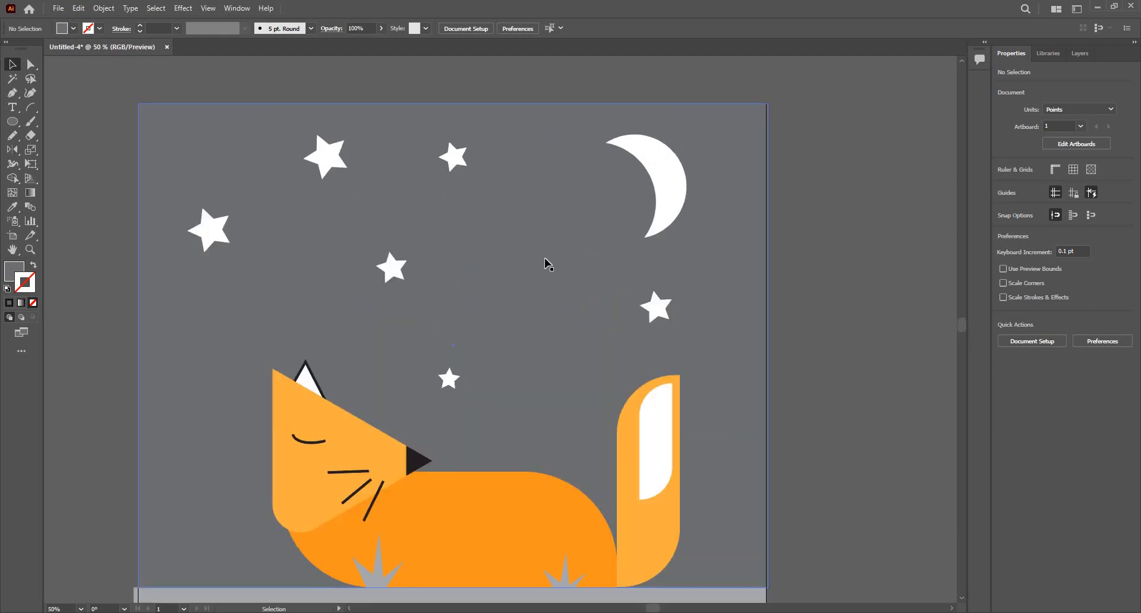
{"action": "key", "text": "ctrl+0"}
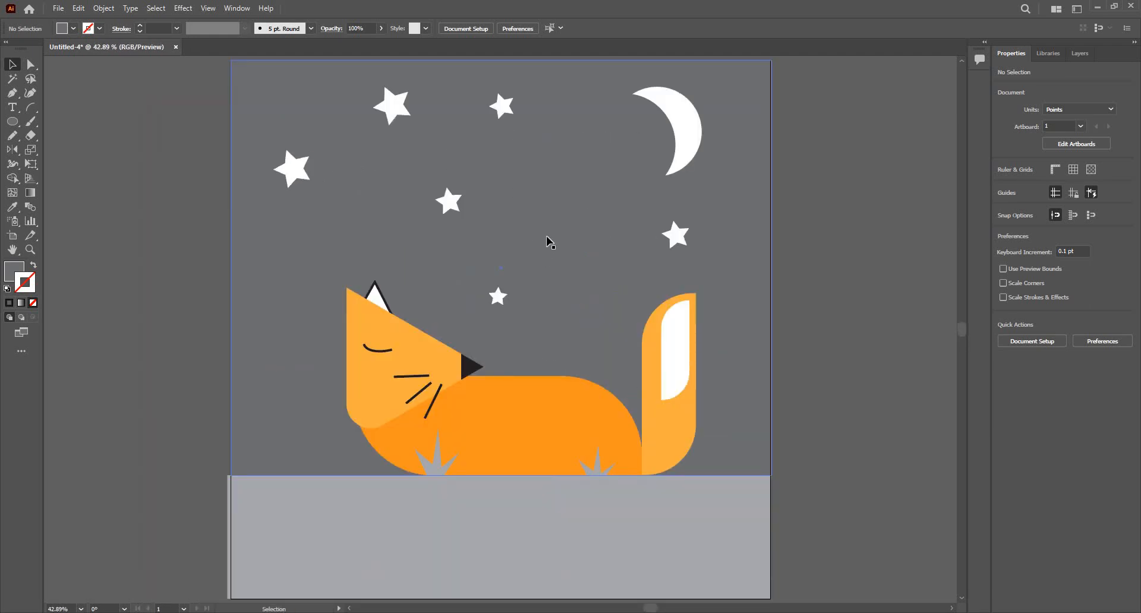